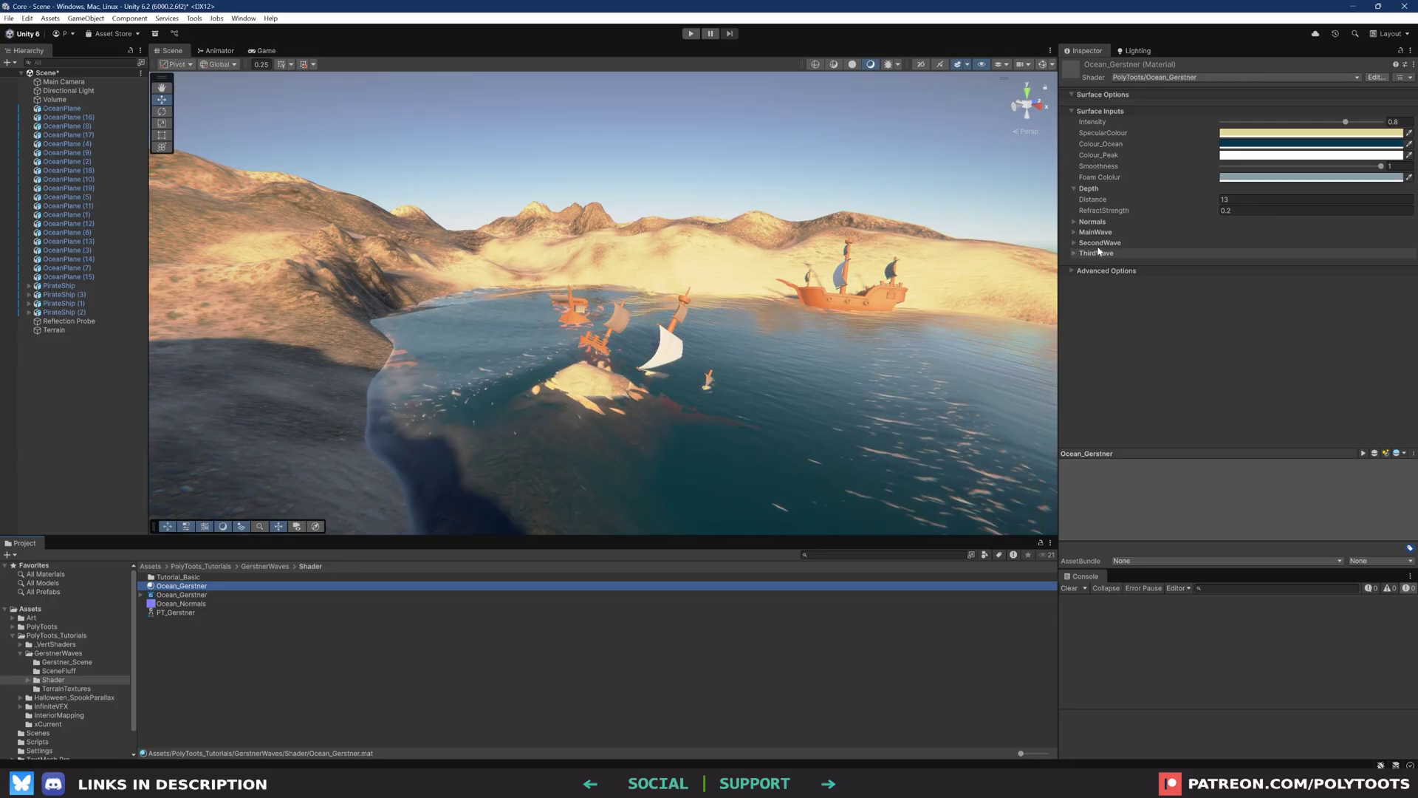
# Set the Ocean_Gerstner material's Intensity to 0.857 and its depth Distance to 13
pyautogui.moveTo(1345, 122)
pyautogui.mouseDown()
pyautogui.moveTo(1194, 128)
pyautogui.moveTo(1356, 140)
pyautogui.mouseUp()
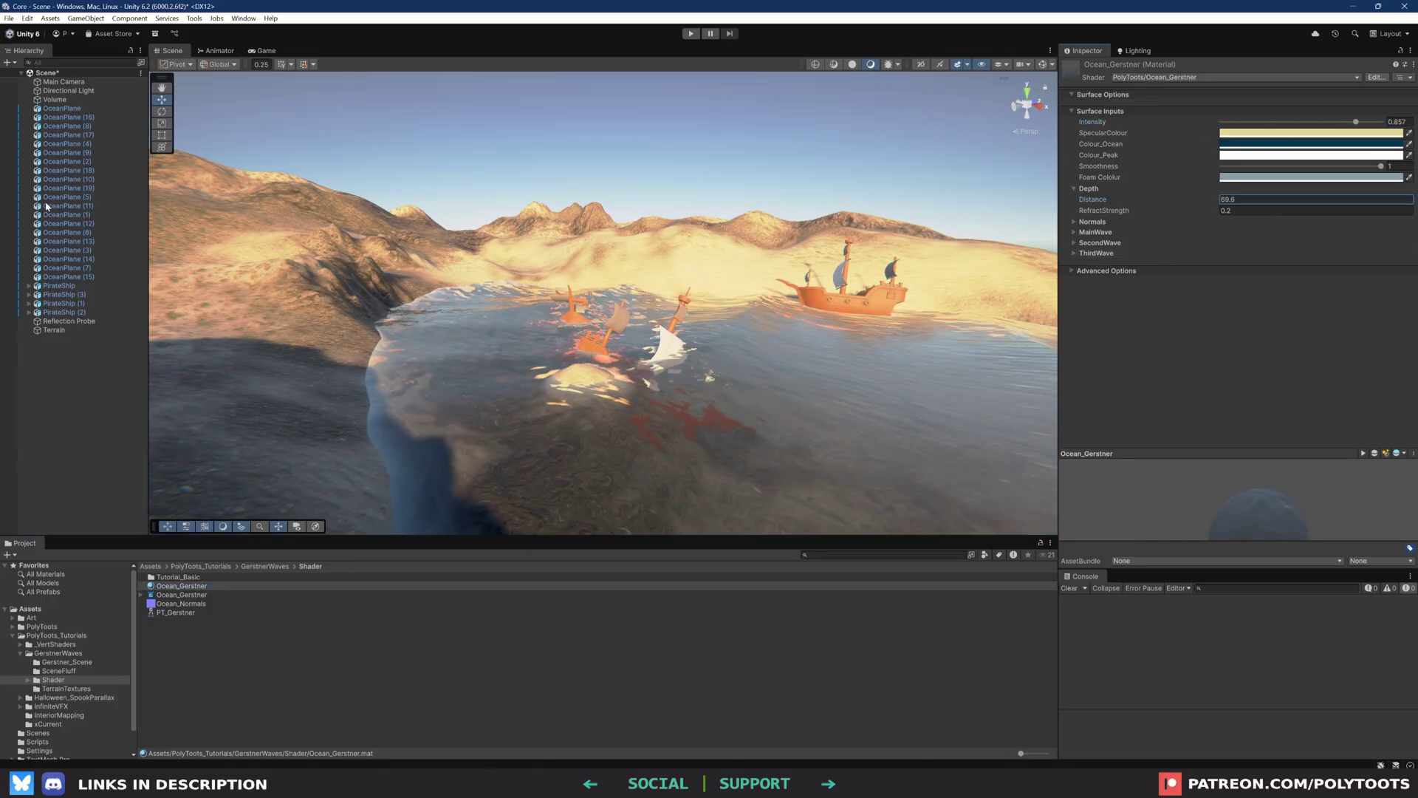
pyautogui.moveTo(1154, 199); pyautogui.dragTo(1219, 198)
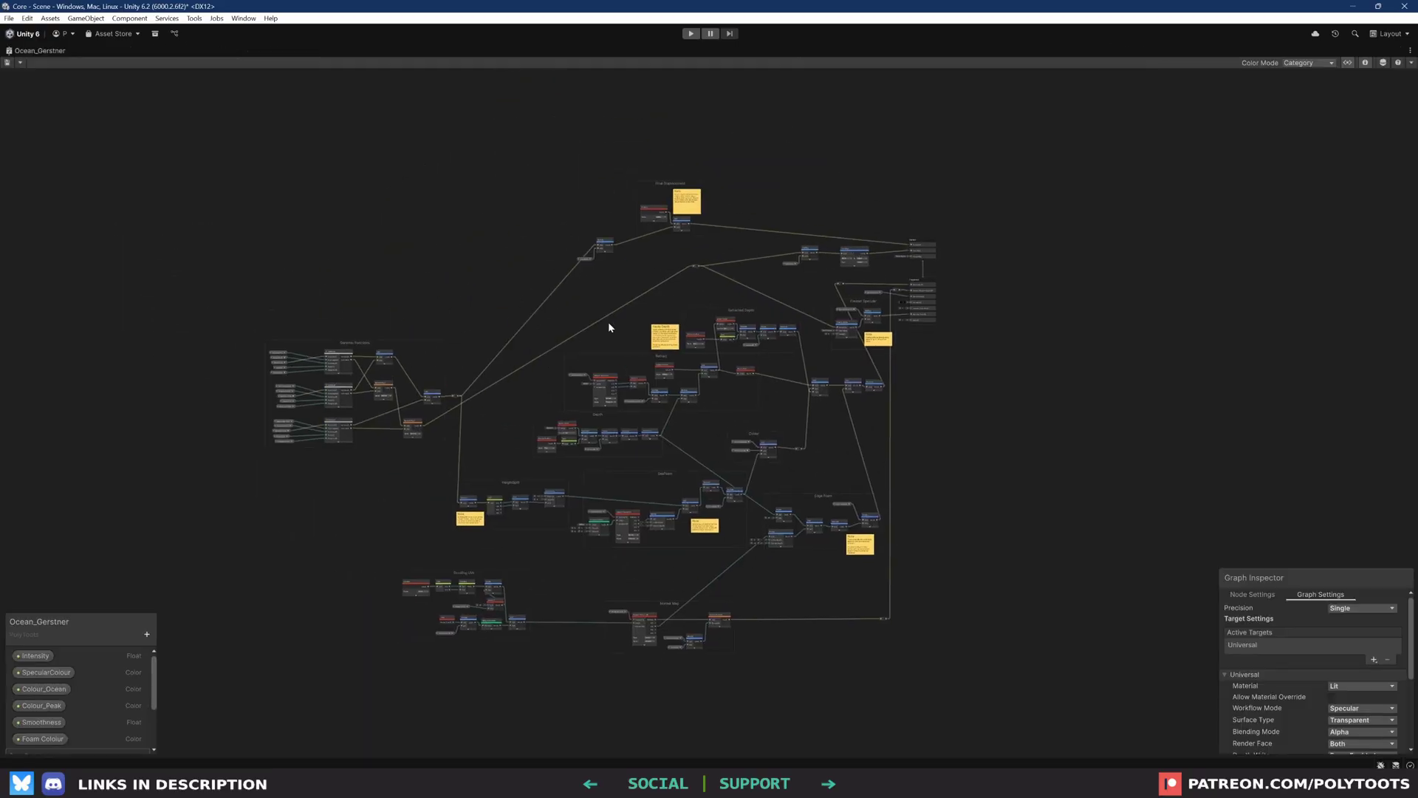
# Examine the Gerstner Functions group in the finished Ocean_Gerstner shader graph
pyautogui.scroll(2, 609, 322)
pyautogui.scroll(2, 597, 473)
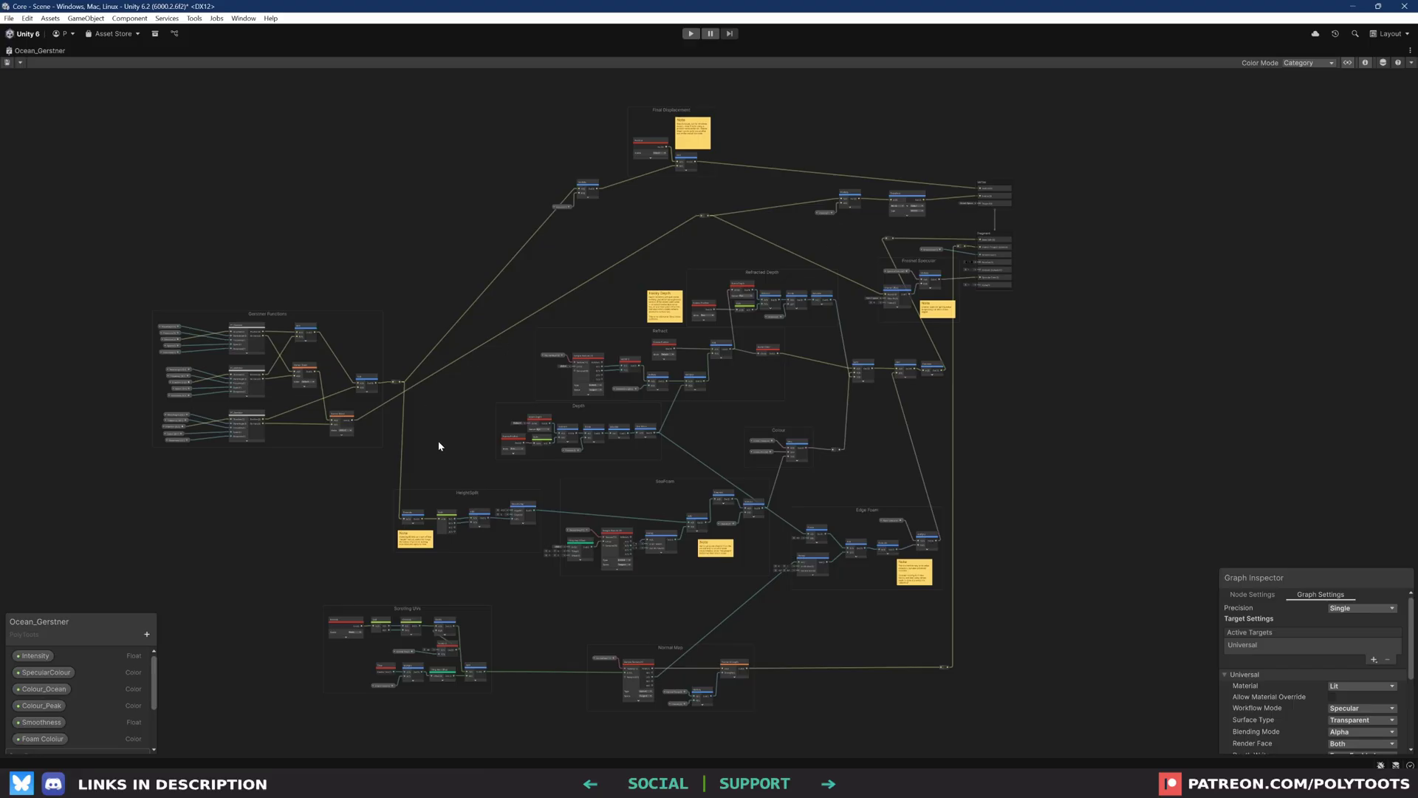
pyautogui.scroll(6, 439, 445)
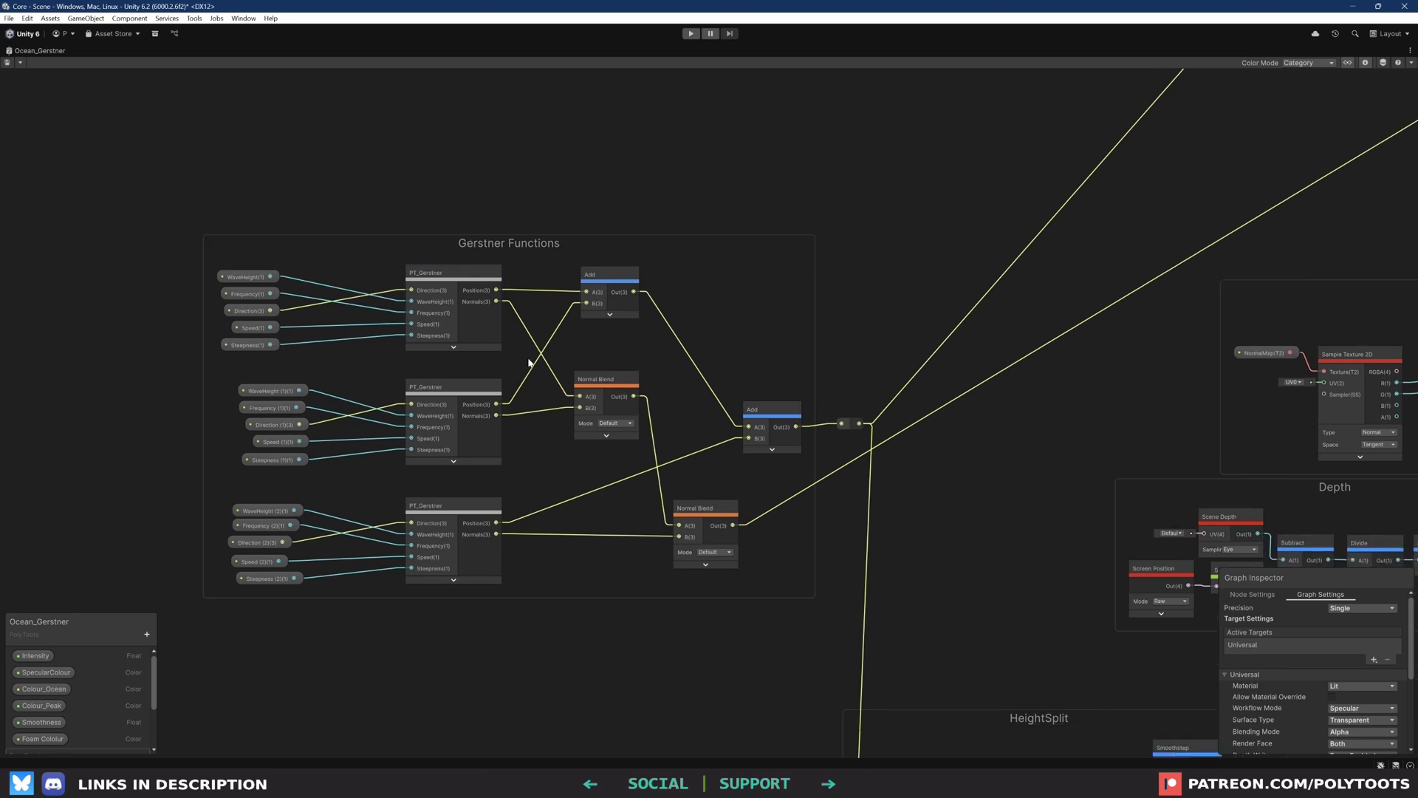
pyautogui.click(458, 271)
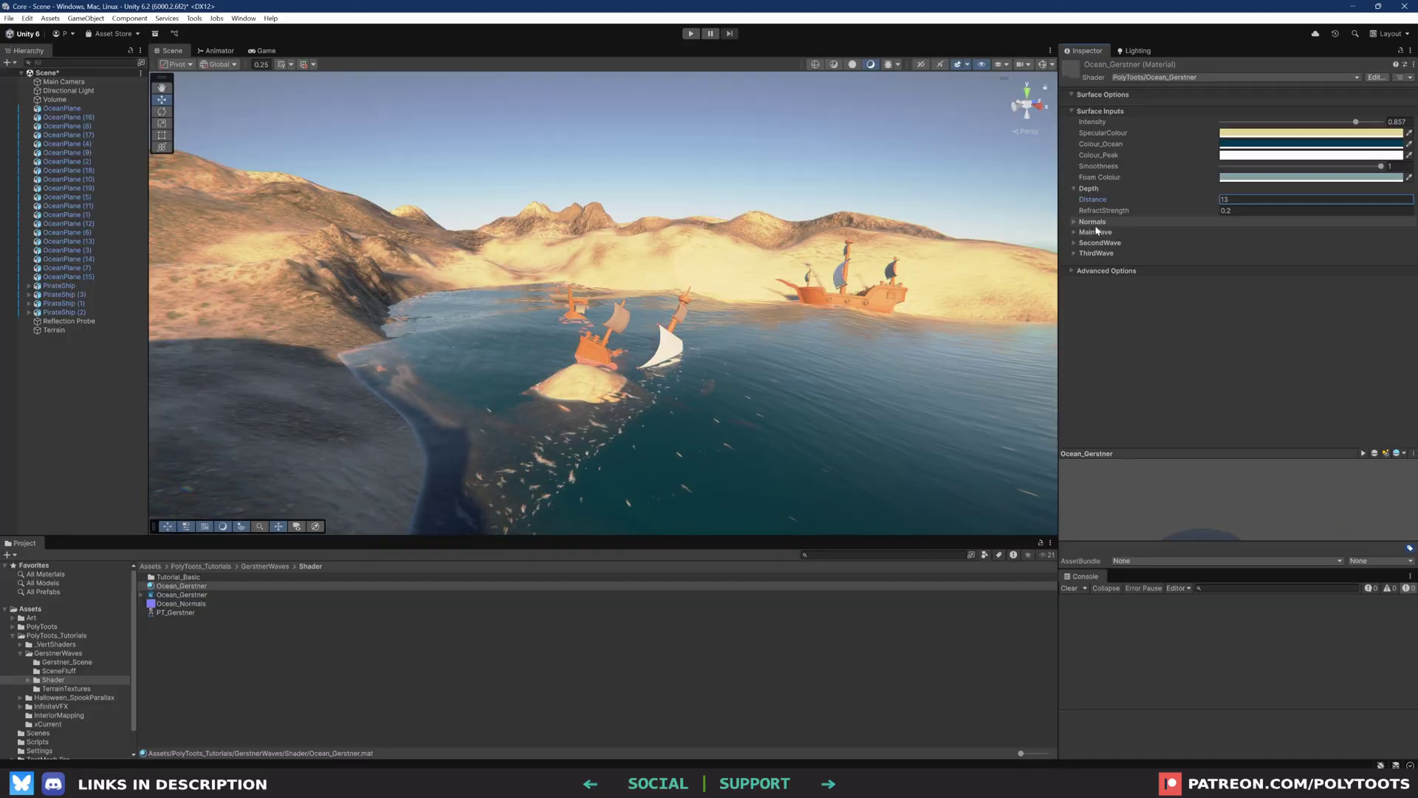
# Show the ThirdWave, SecondWave and MainWave parameters of the Ocean_Gerstner material
pyautogui.click(1096, 252)
pyautogui.click(1090, 243)
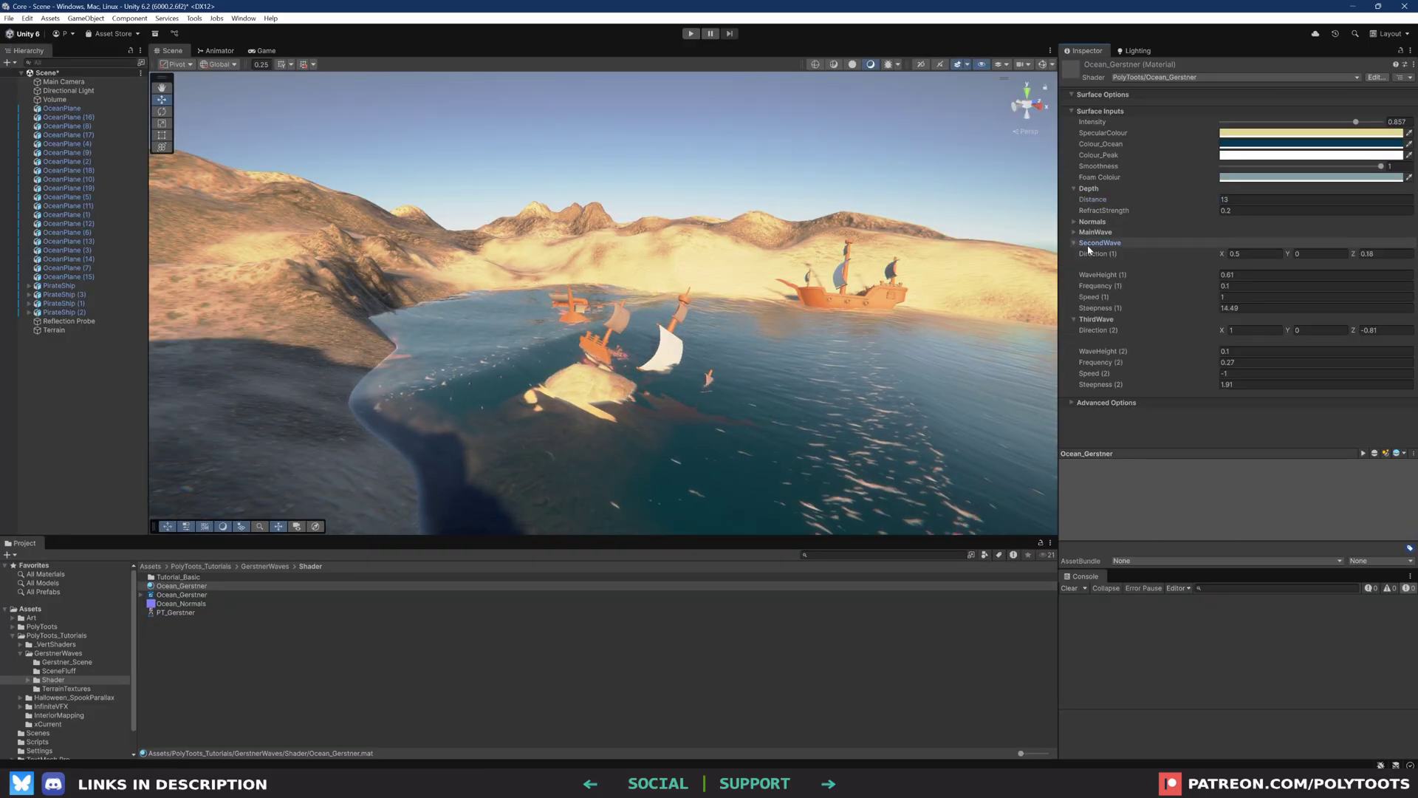
pyautogui.click(1095, 232)
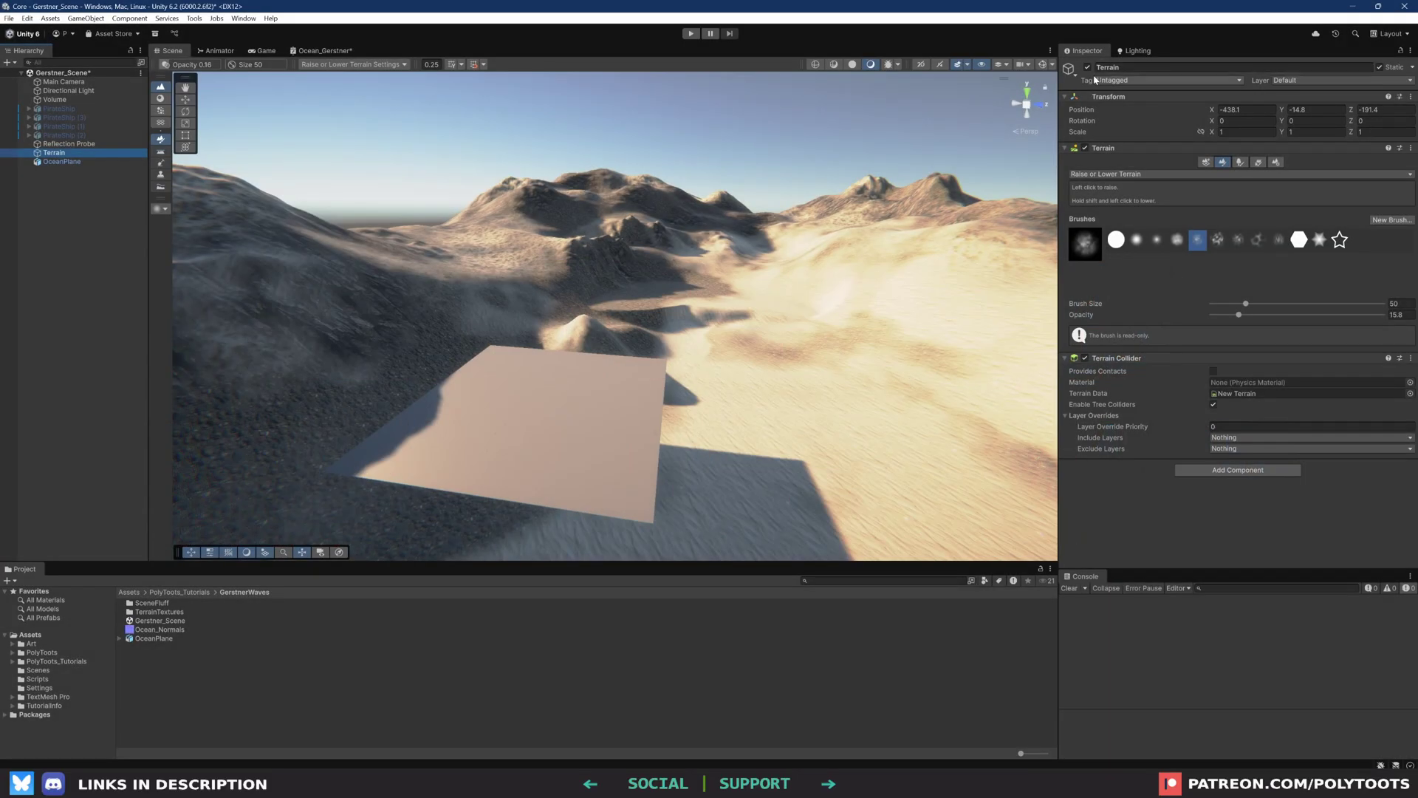
# Deactivate the Terrain object and frame the OceanPlane in the scene
pyautogui.click(1087, 67)
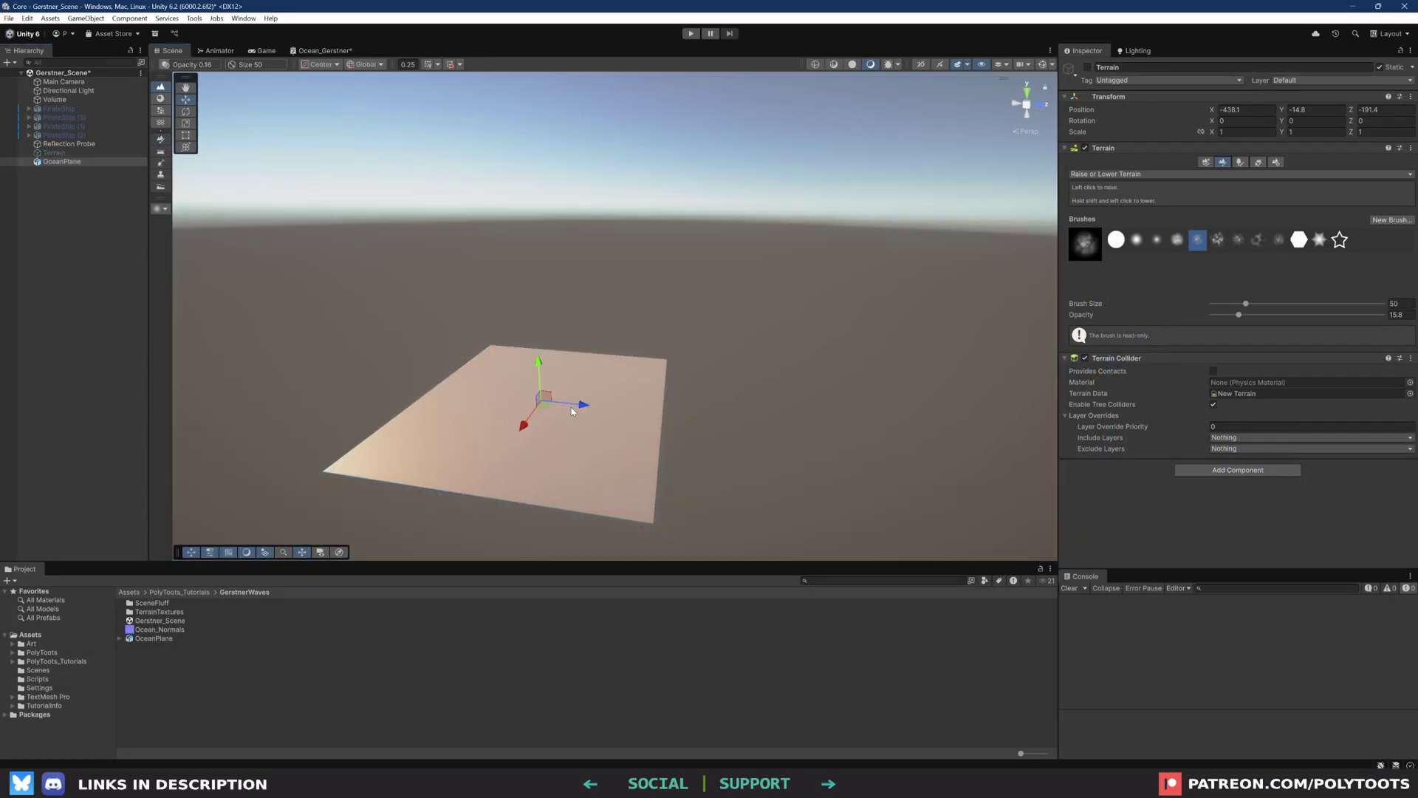
pyautogui.press('f')
pyautogui.keyDown('alt'); pyautogui.moveTo(608, 370); pyautogui.dragTo(674, 394); pyautogui.keyUp('alt')
pyautogui.scroll(2, 644, 373)
pyautogui.moveTo(614, 353); pyautogui.dragTo(594, 341, button='middle')
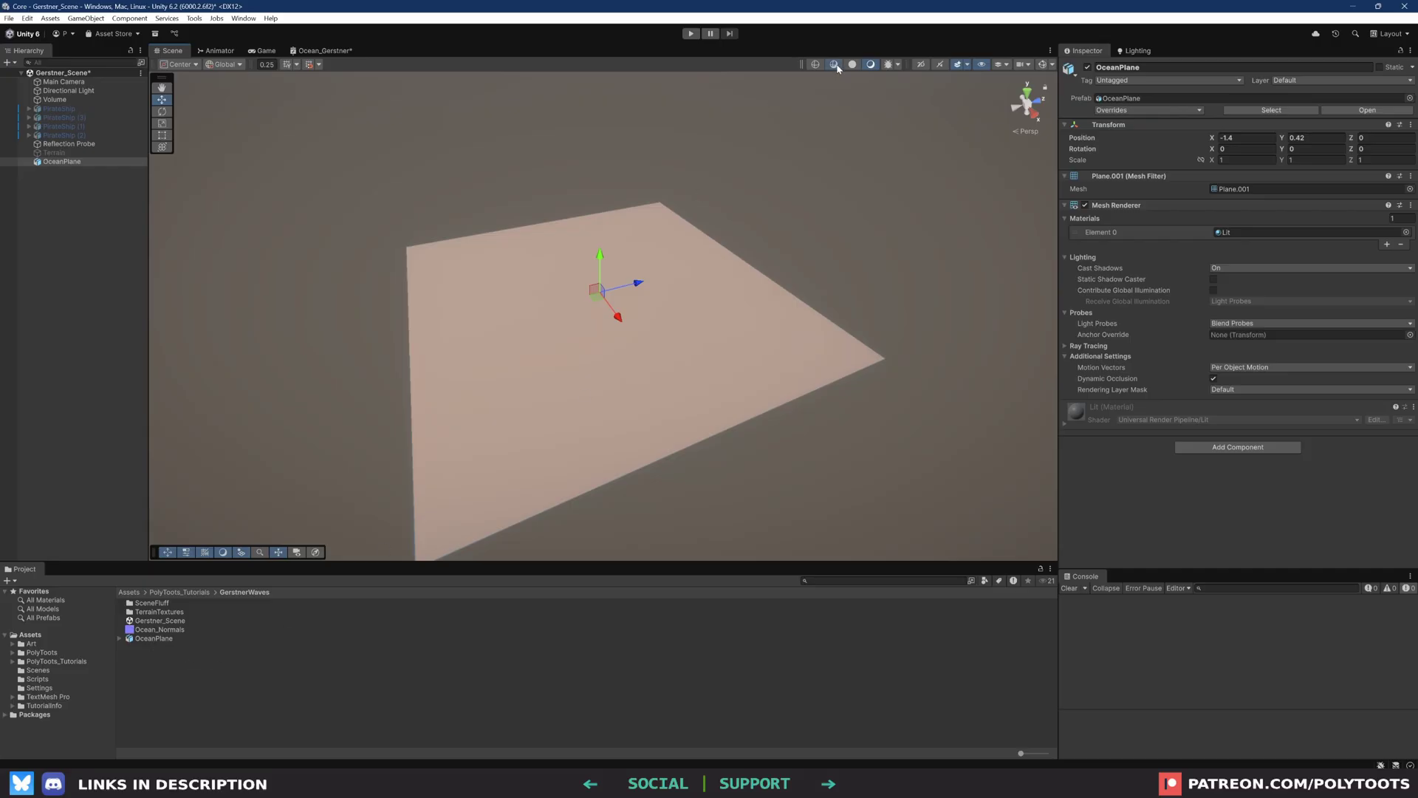
# Show the scene in shaded wireframe and examine the OceanPlane's mesh density and its model import settings
pyautogui.click(834, 65)
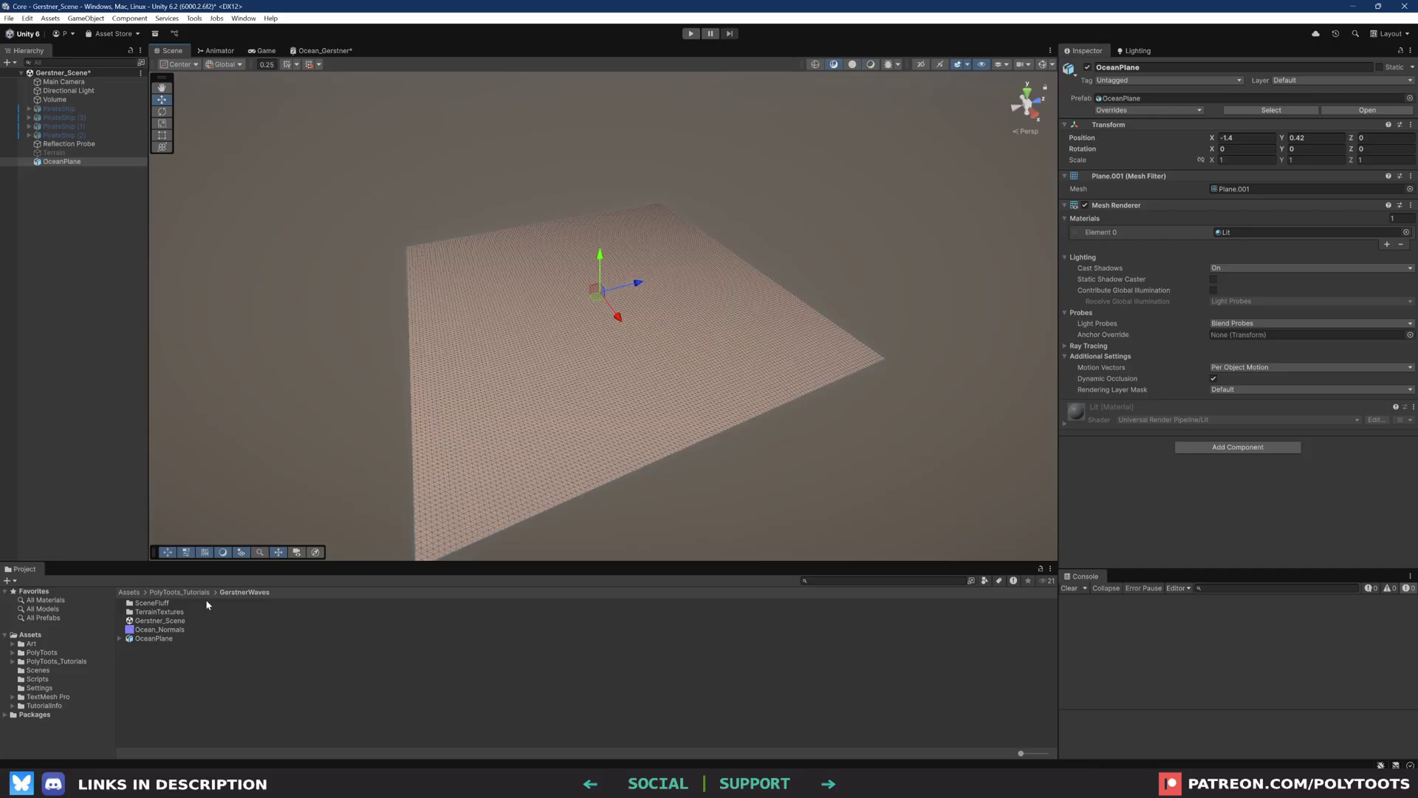
pyautogui.click(154, 638)
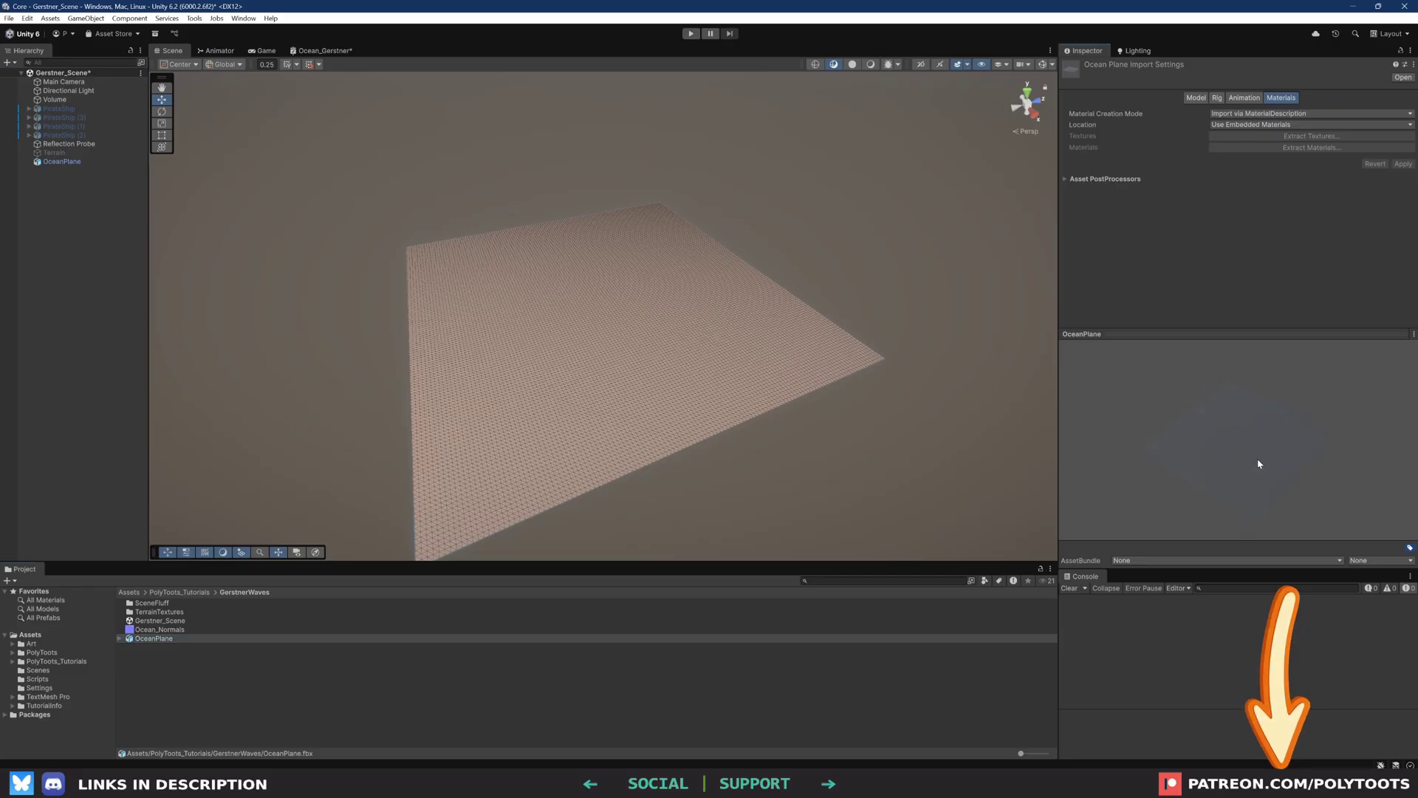
pyautogui.scroll(6, 513, 434)
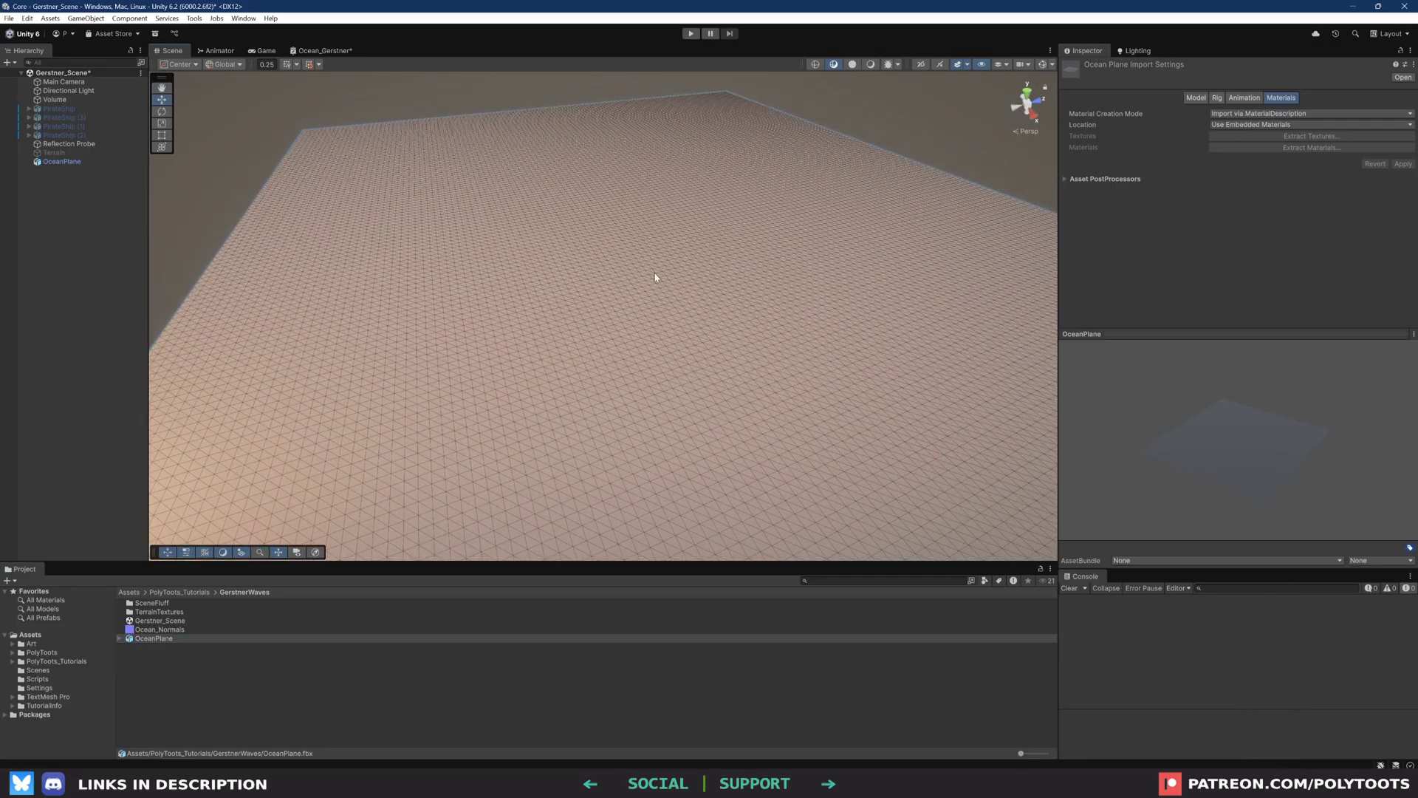
pyautogui.moveTo(677, 323); pyautogui.dragTo(674, 323, button='right')
pyautogui.press('s')
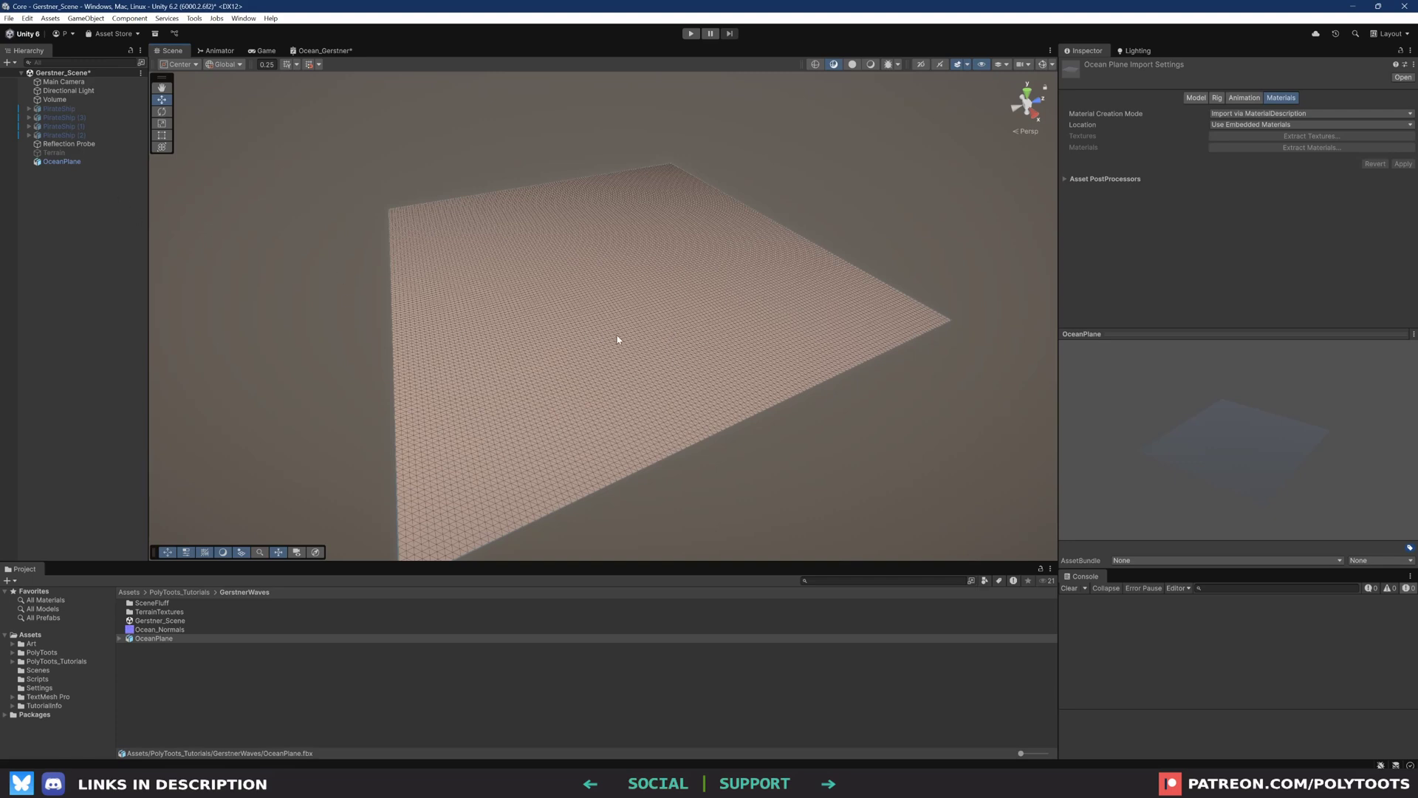
pyautogui.keyDown('alt'); pyautogui.moveTo(618, 339); pyautogui.dragTo(621, 324); pyautogui.keyUp('alt')
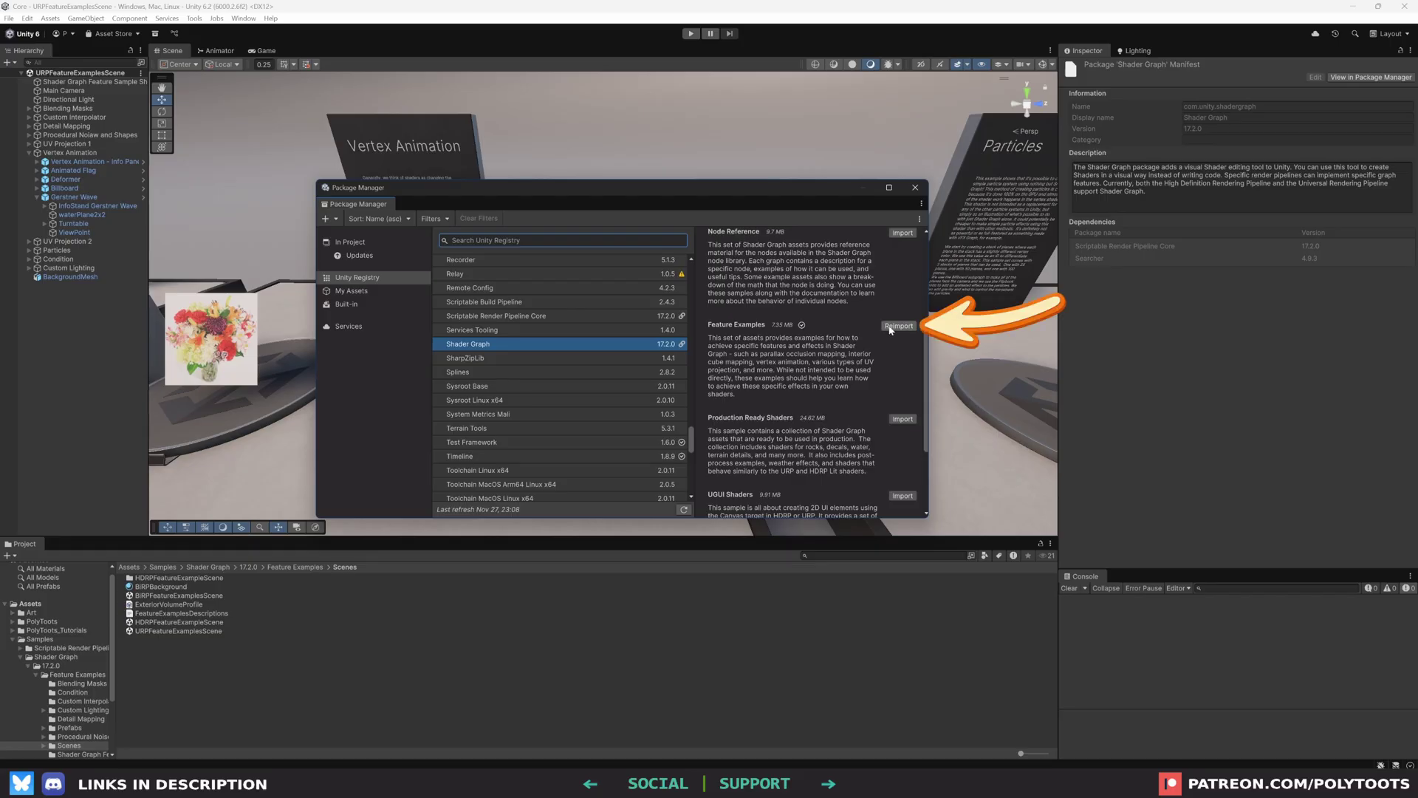
# Close the Package Manager, isolate the sample scene's Gerstner water plane and place a duplicate beside it at Z about 2 to compare edges
pyautogui.click(915, 187)
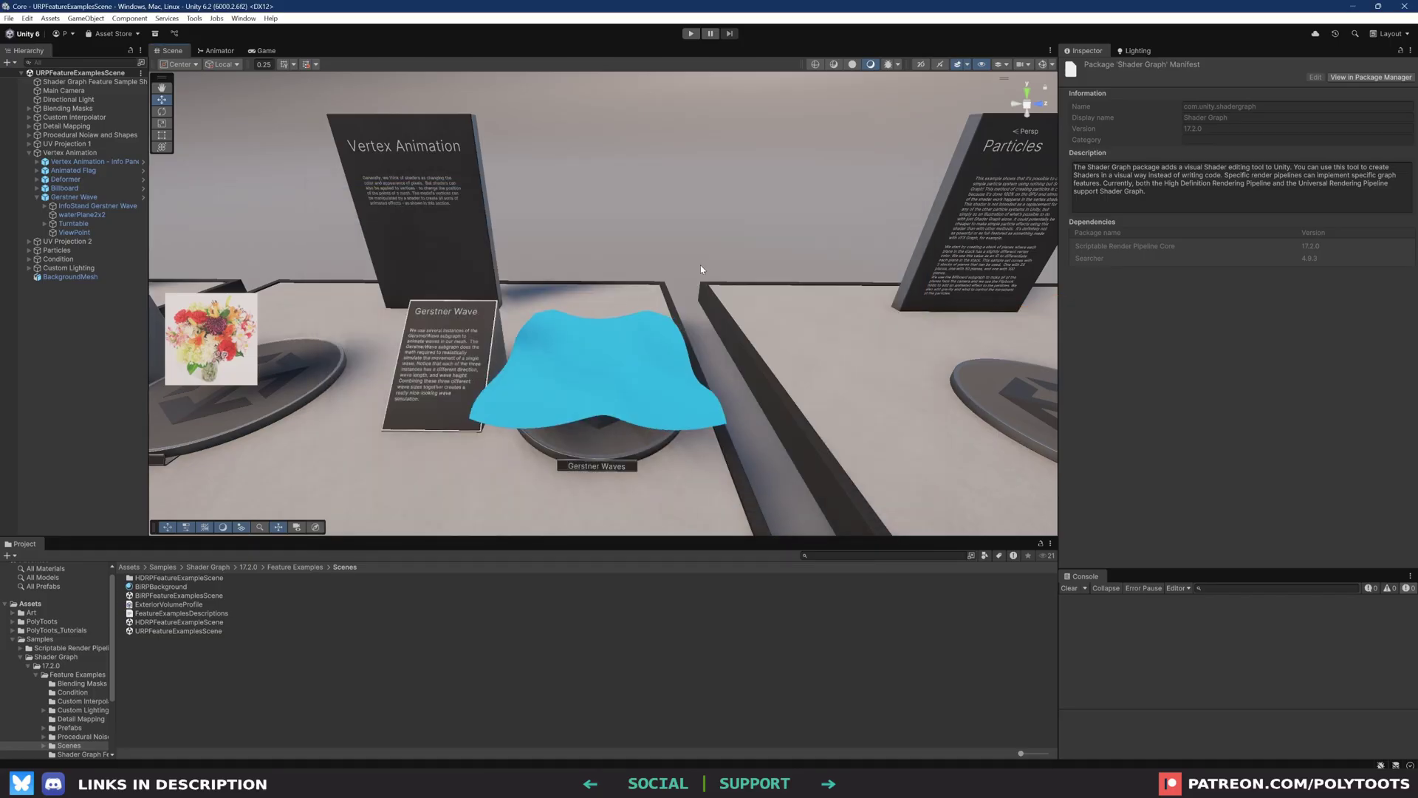
pyautogui.click(592, 356)
pyautogui.hotkey('shift', 'h')
pyautogui.hotkey('ctrl', 'd')
pyautogui.moveTo(638, 355); pyautogui.dragTo(826, 359)
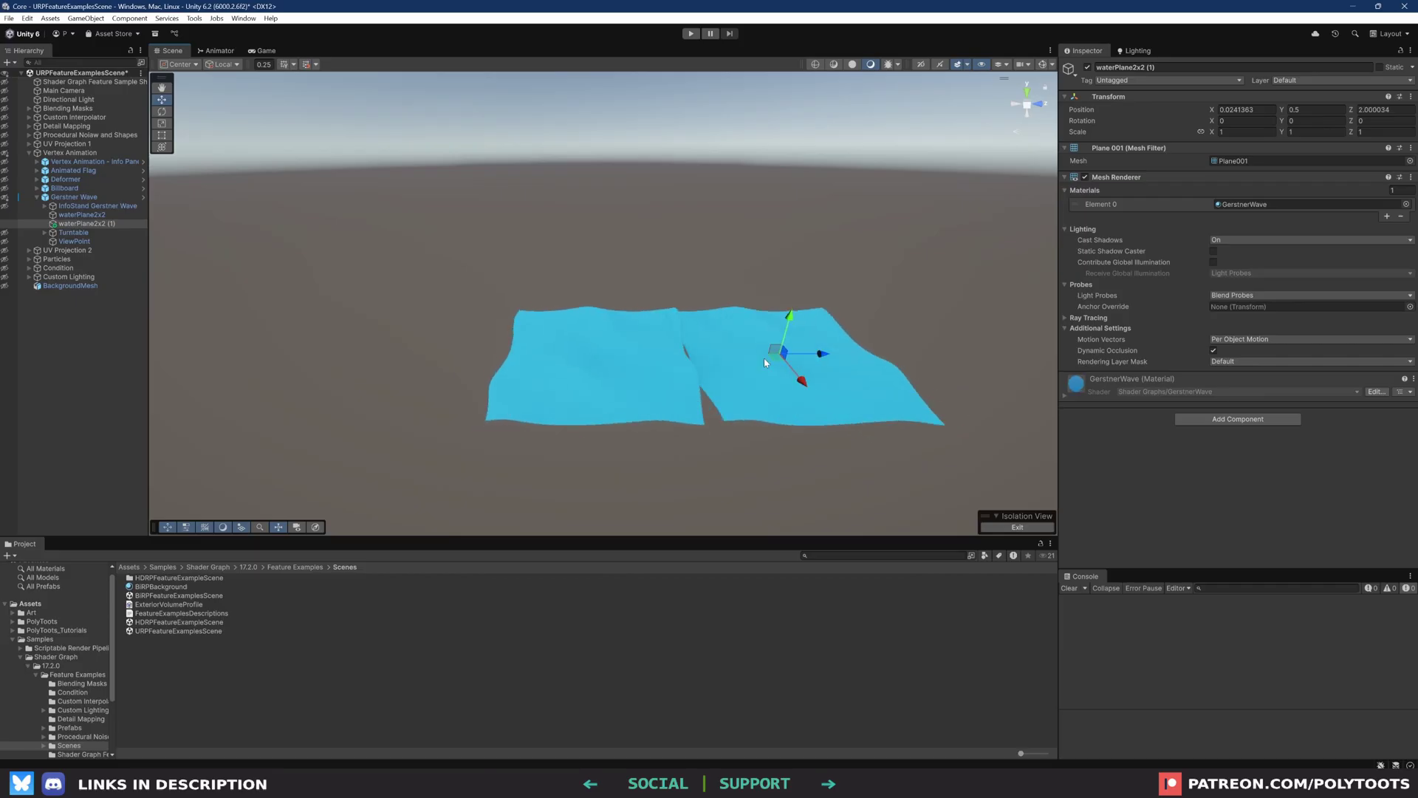
# Delete the duplicated water plane from the sample scene
pyautogui.press('Delete')
pyautogui.click(632, 372)
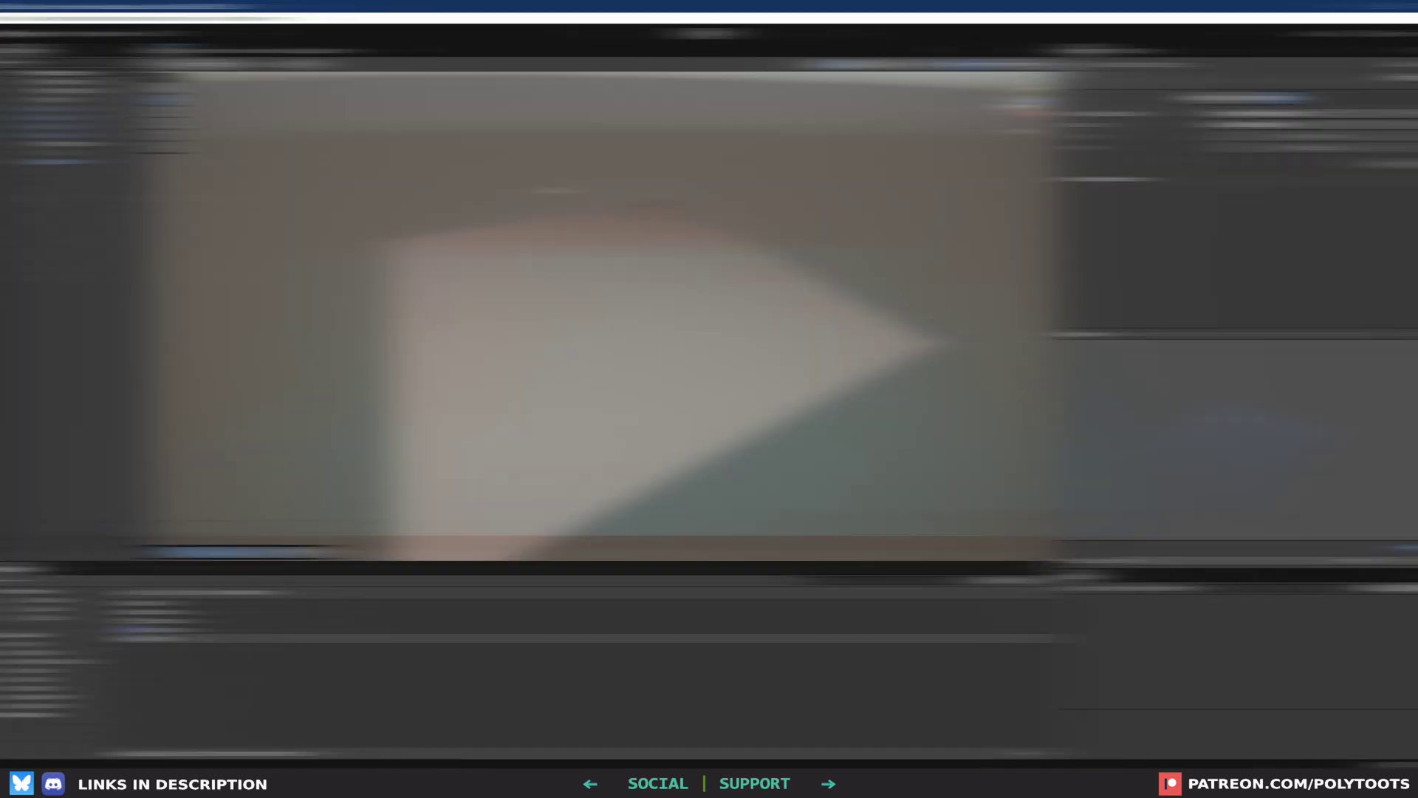
# Return the scene view to plain shaded display and show the PC_RPAsset render pipeline settings from the Settings folder
pyautogui.click(870, 66)
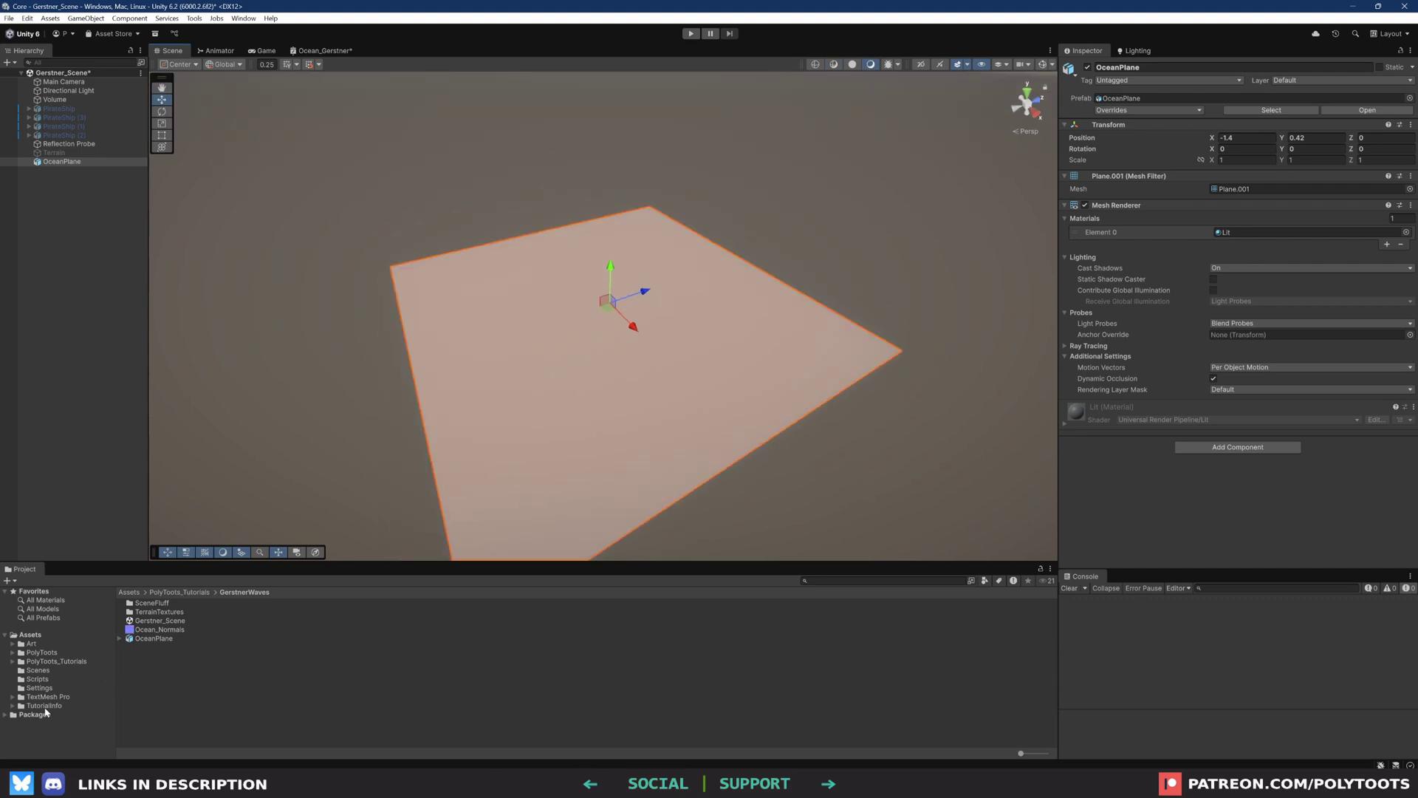
pyautogui.click(37, 688)
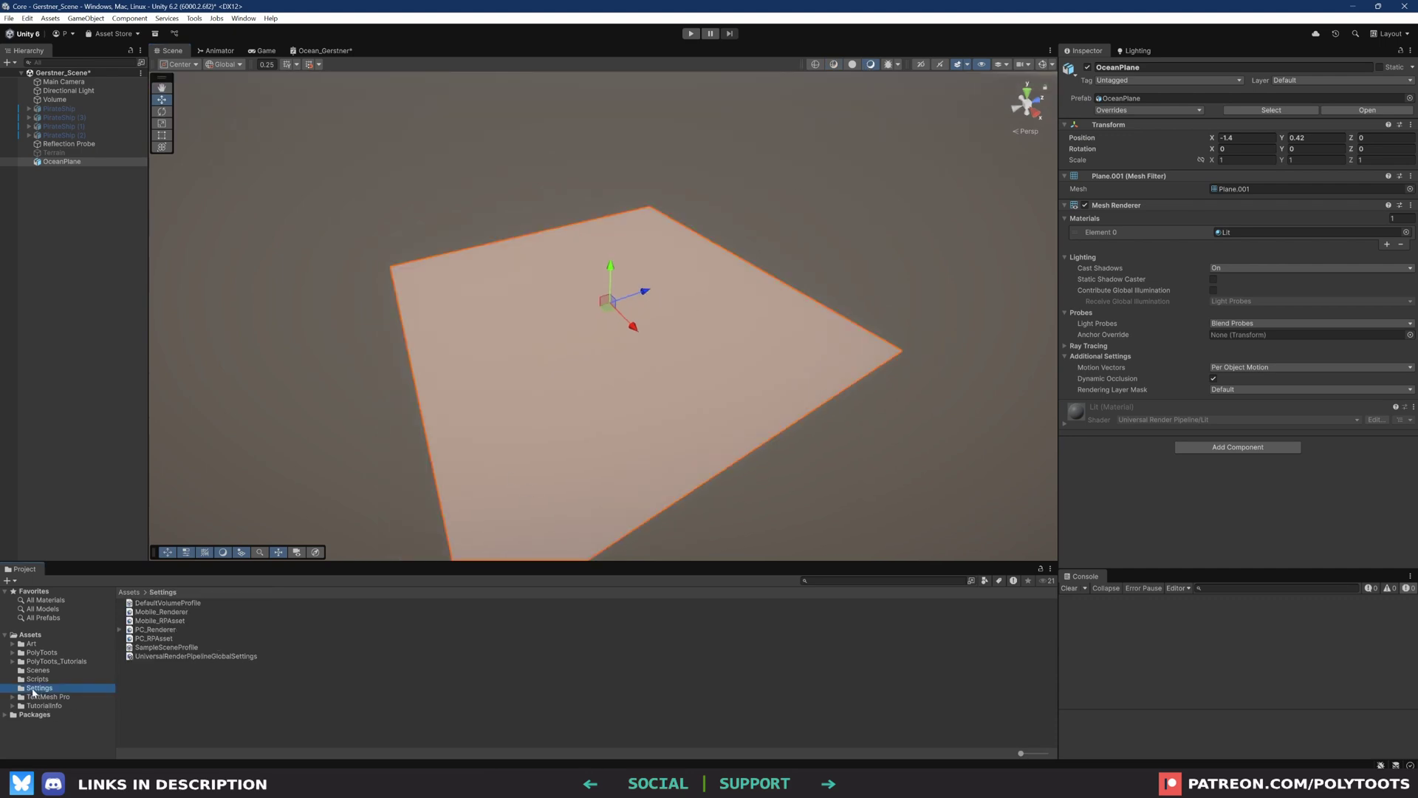
pyautogui.click(154, 638)
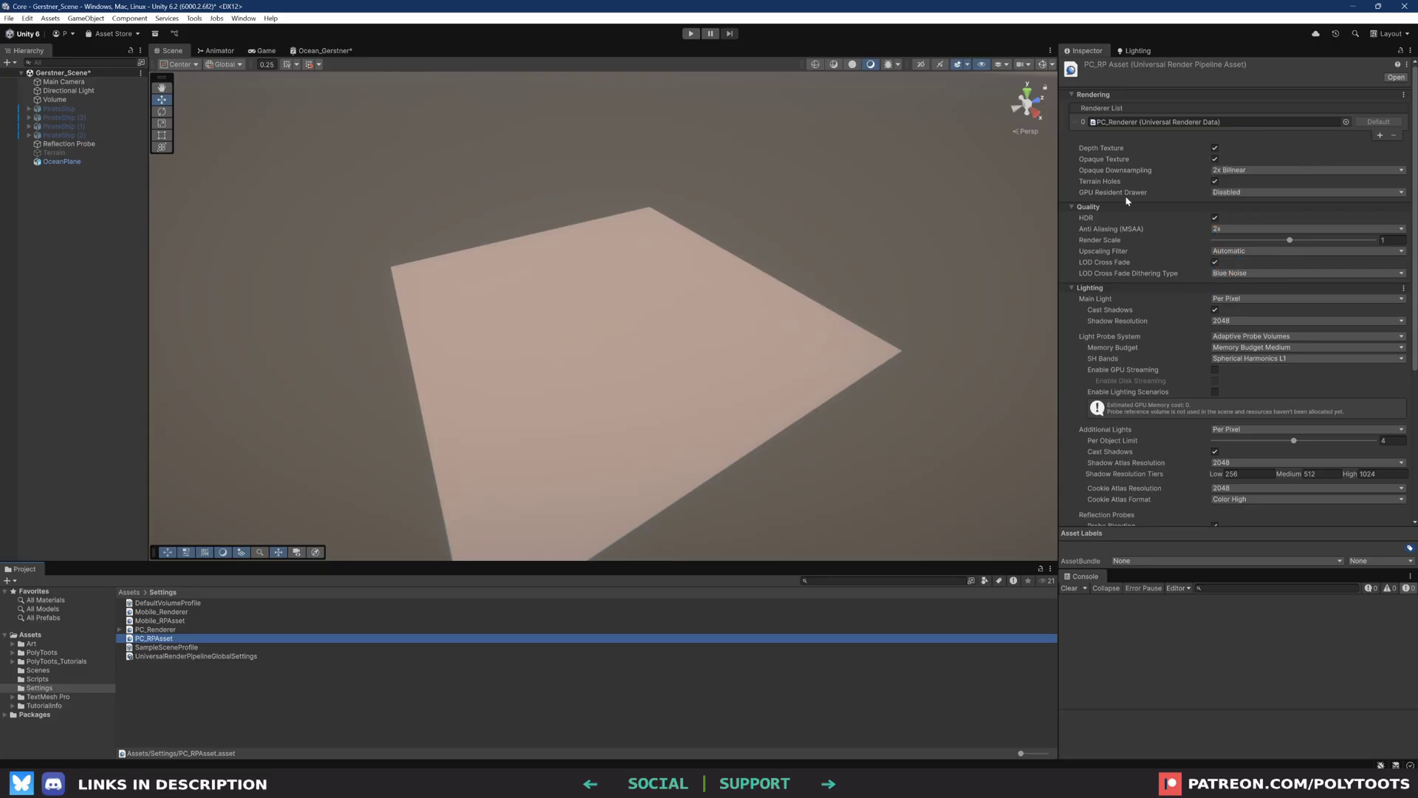
# Create a URP Lit Shader Graph named Gerstner_Tutorial in the GerstnerWaves Shader folder
pyautogui.rightClick(240, 662)
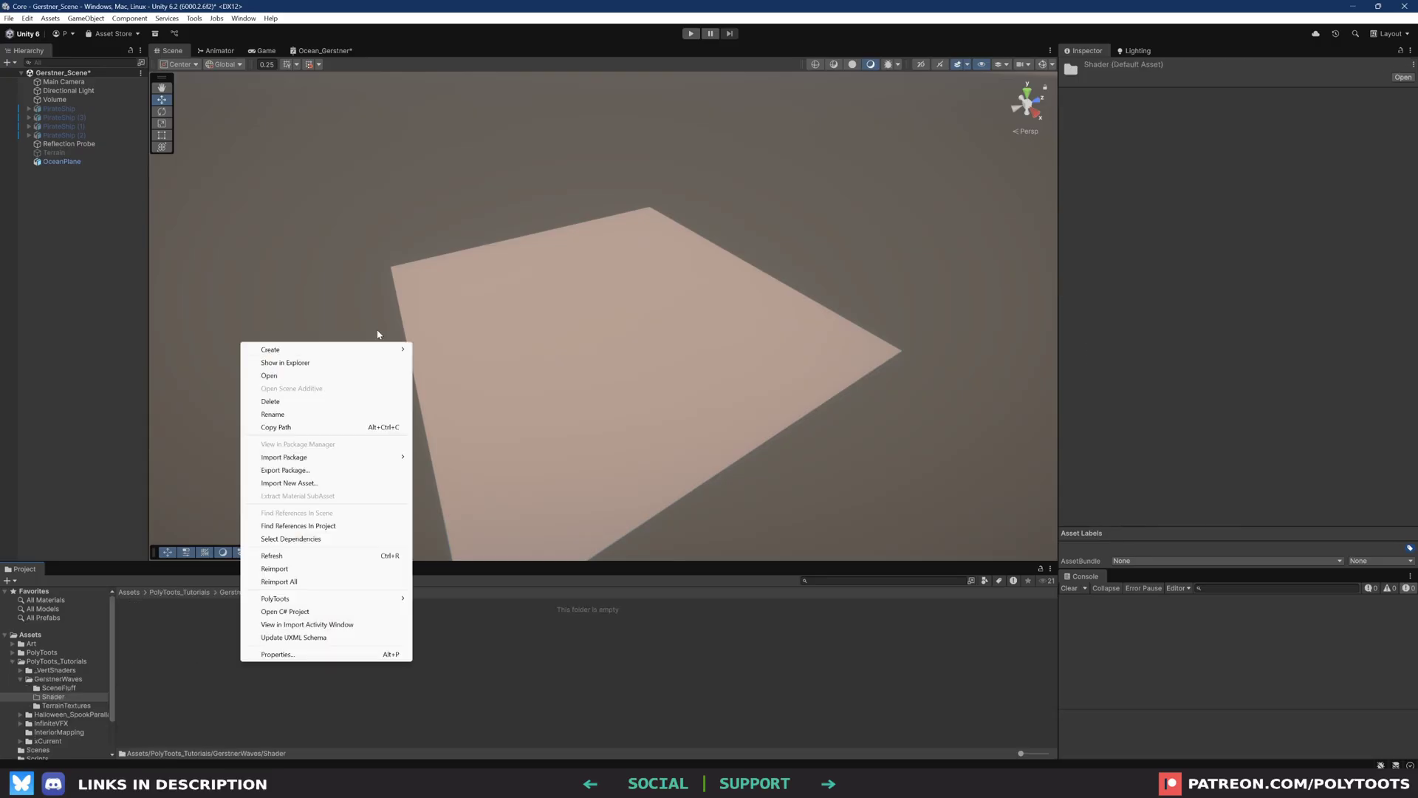
pyautogui.moveTo(270, 349)
pyautogui.moveTo(451, 509)
pyautogui.moveTo(548, 509)
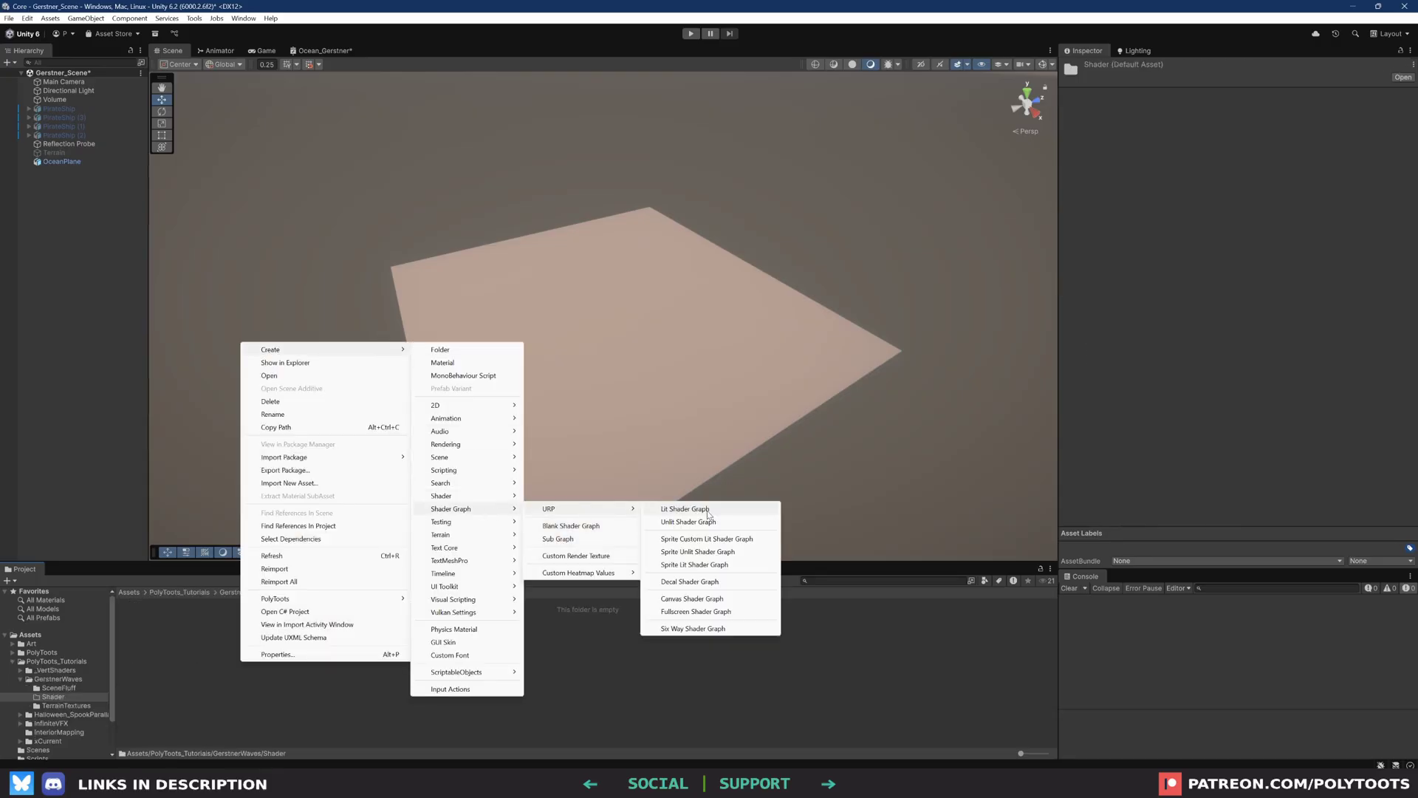
pyautogui.click(708, 511)
pyautogui.write('Gerstner_T')
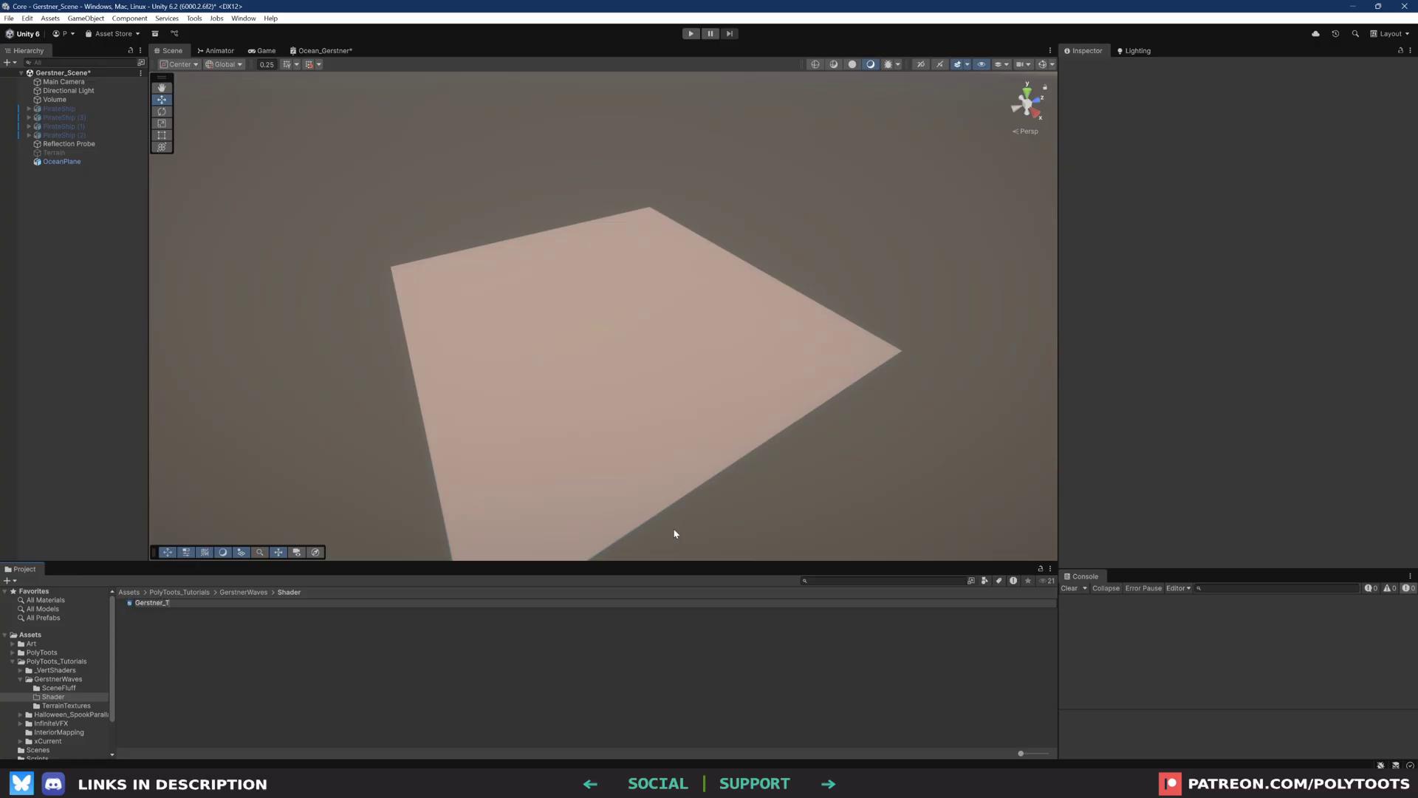
pyautogui.write('utorial')
pyautogui.press('Return')
# Create a material from the Gerstner_Tutorial shader graph and assign it to the OceanPlane
pyautogui.rightClick(168, 602)
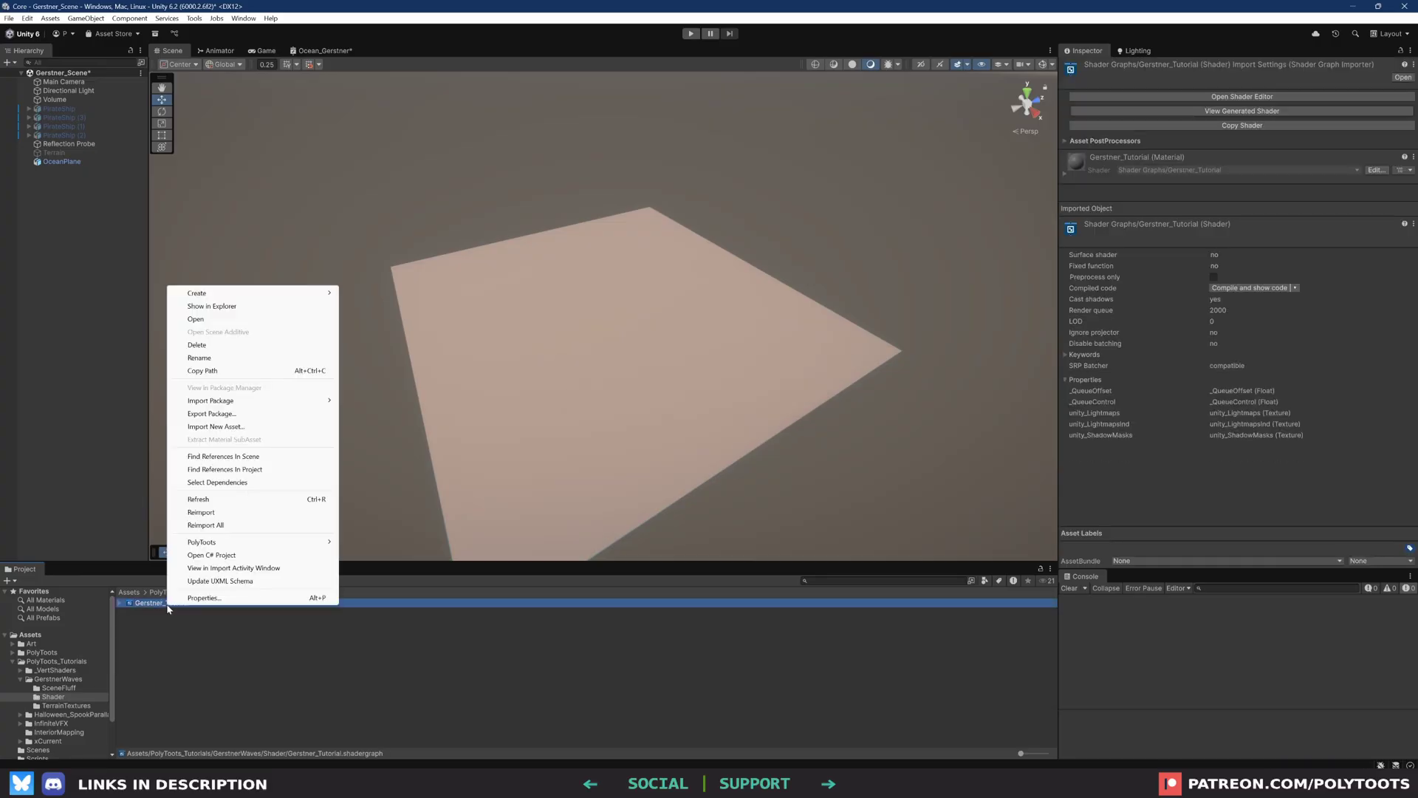
pyautogui.moveTo(291, 295)
pyautogui.click(373, 306)
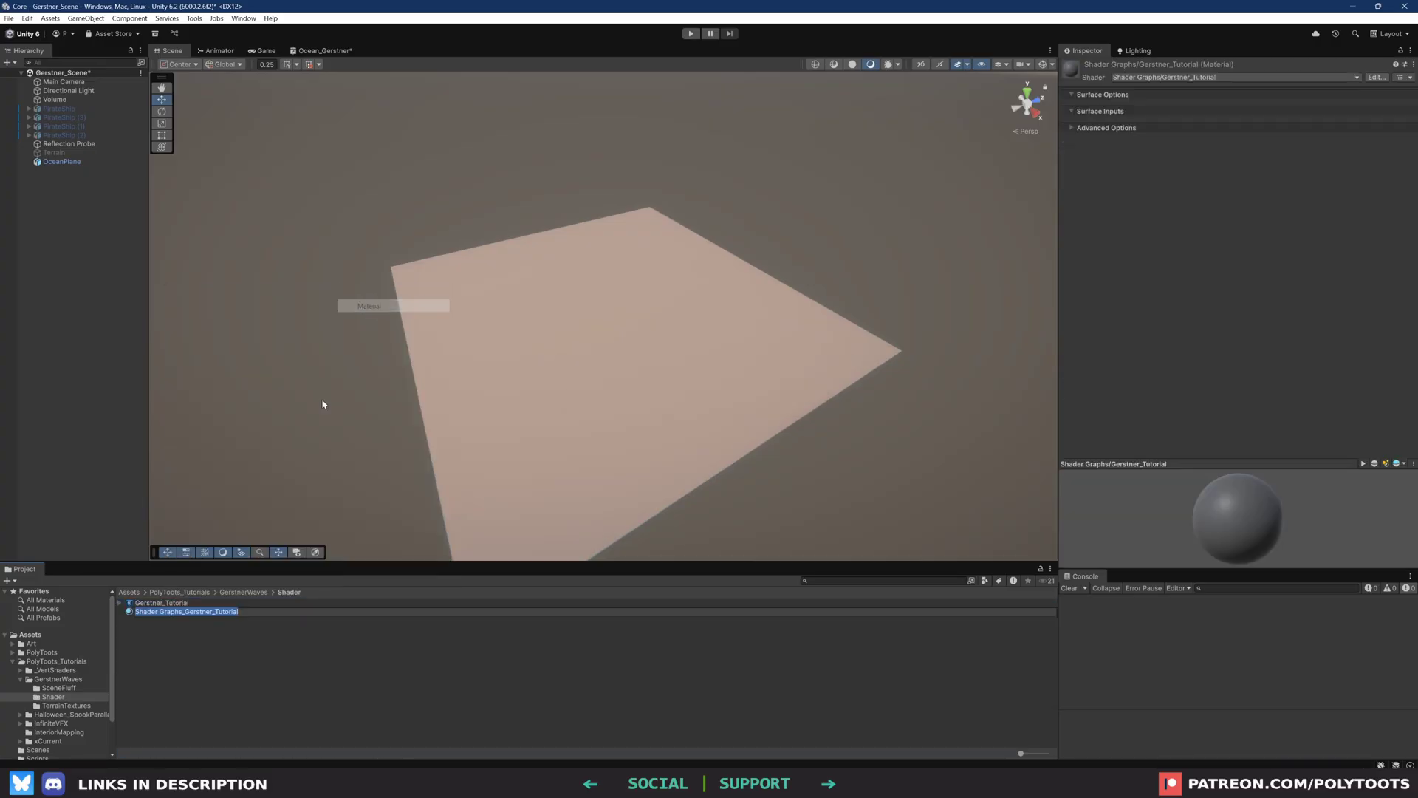
pyautogui.moveTo(186, 611); pyautogui.dragTo(532, 370)
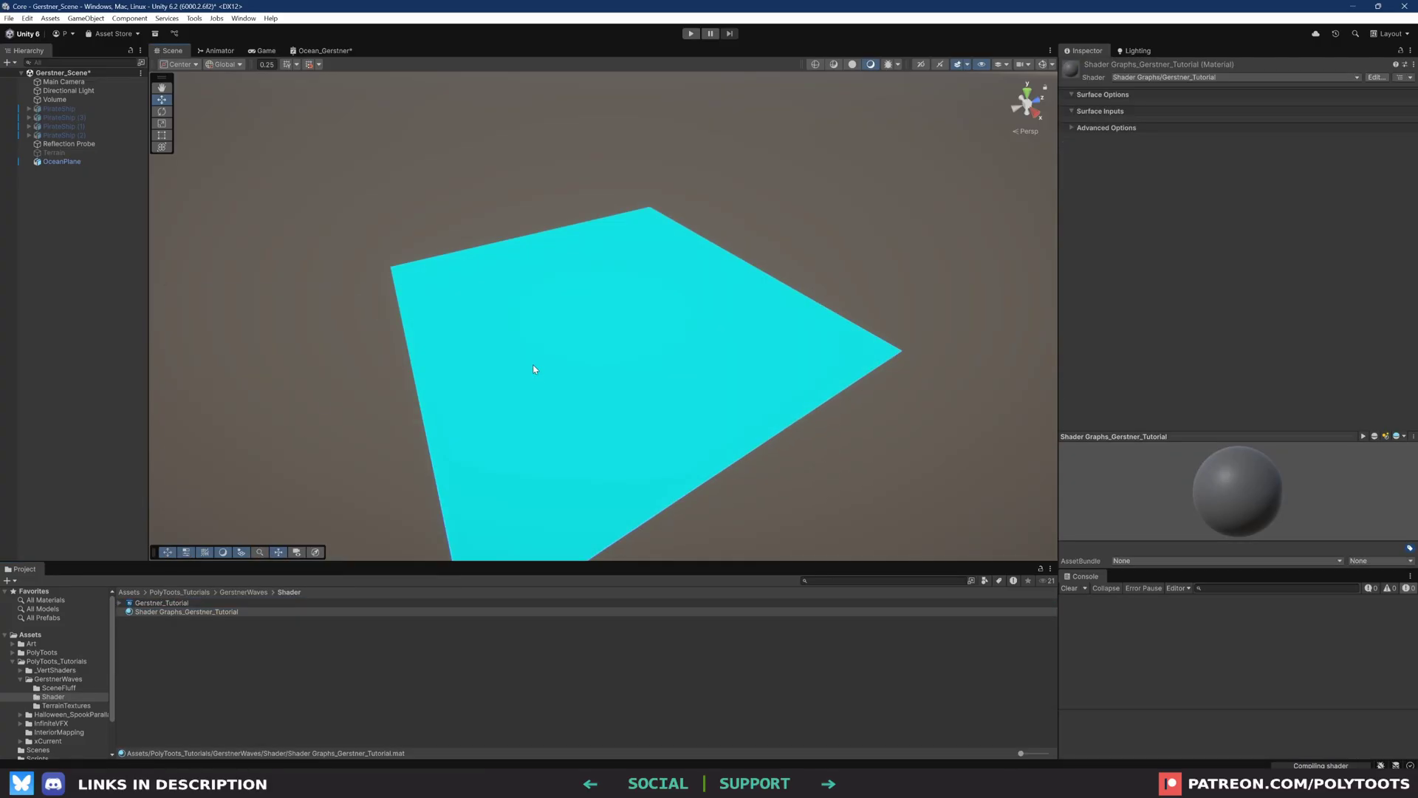
# Open the Gerstner_Tutorial shader graph, enlarge the Graph Inspector and set the Workflow Mode to Specular
pyautogui.doubleClick(162, 602)
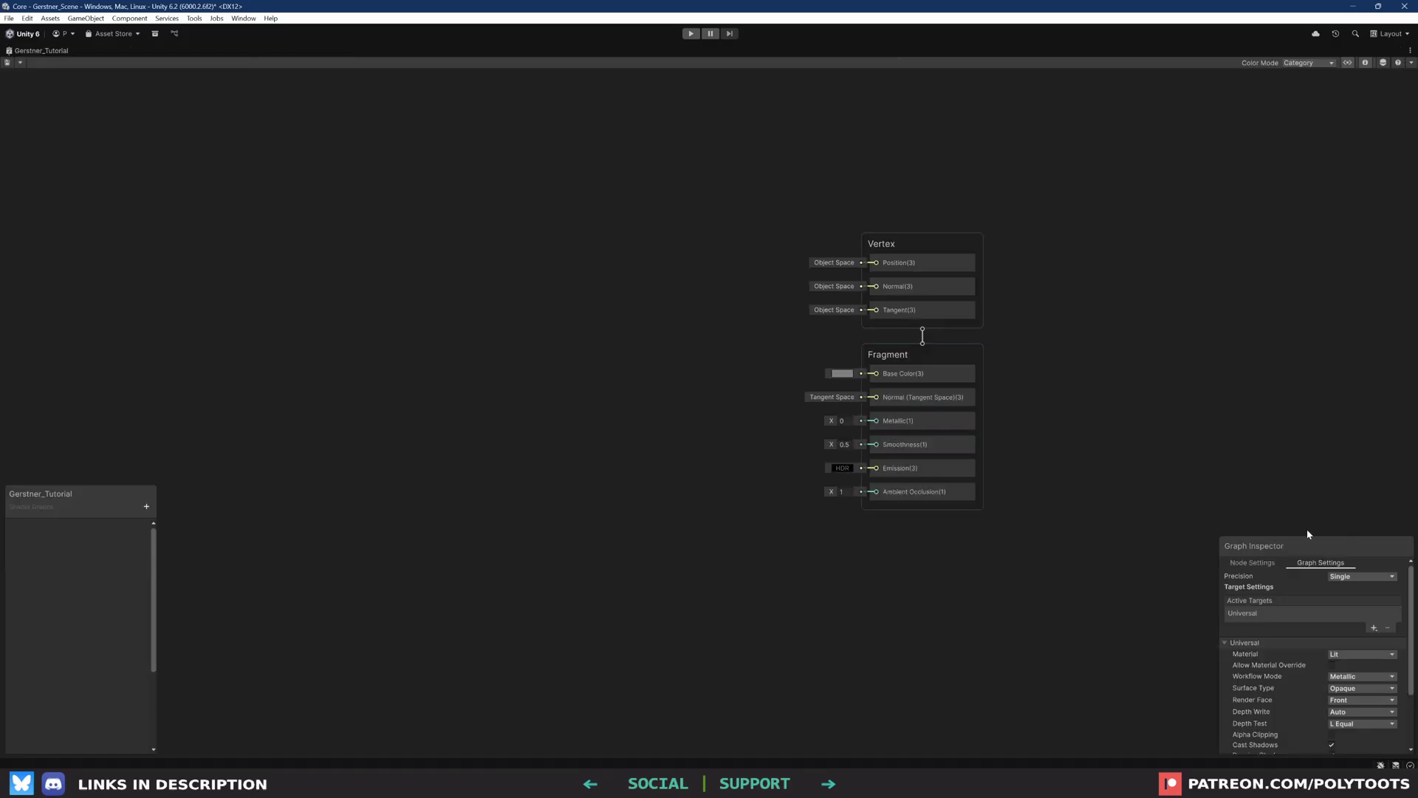
pyautogui.moveTo(1308, 535); pyautogui.dragTo(1323, 411)
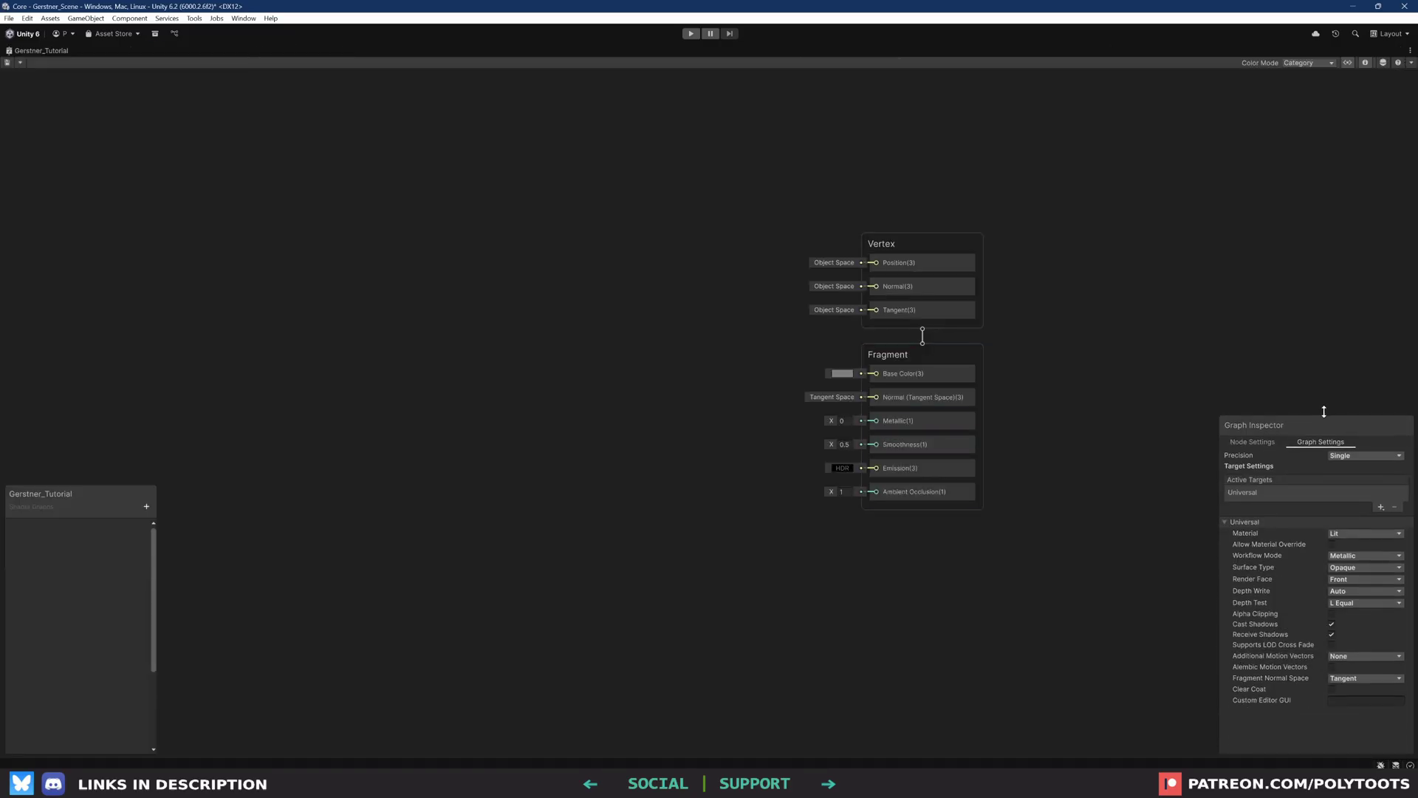
pyautogui.click(1336, 554)
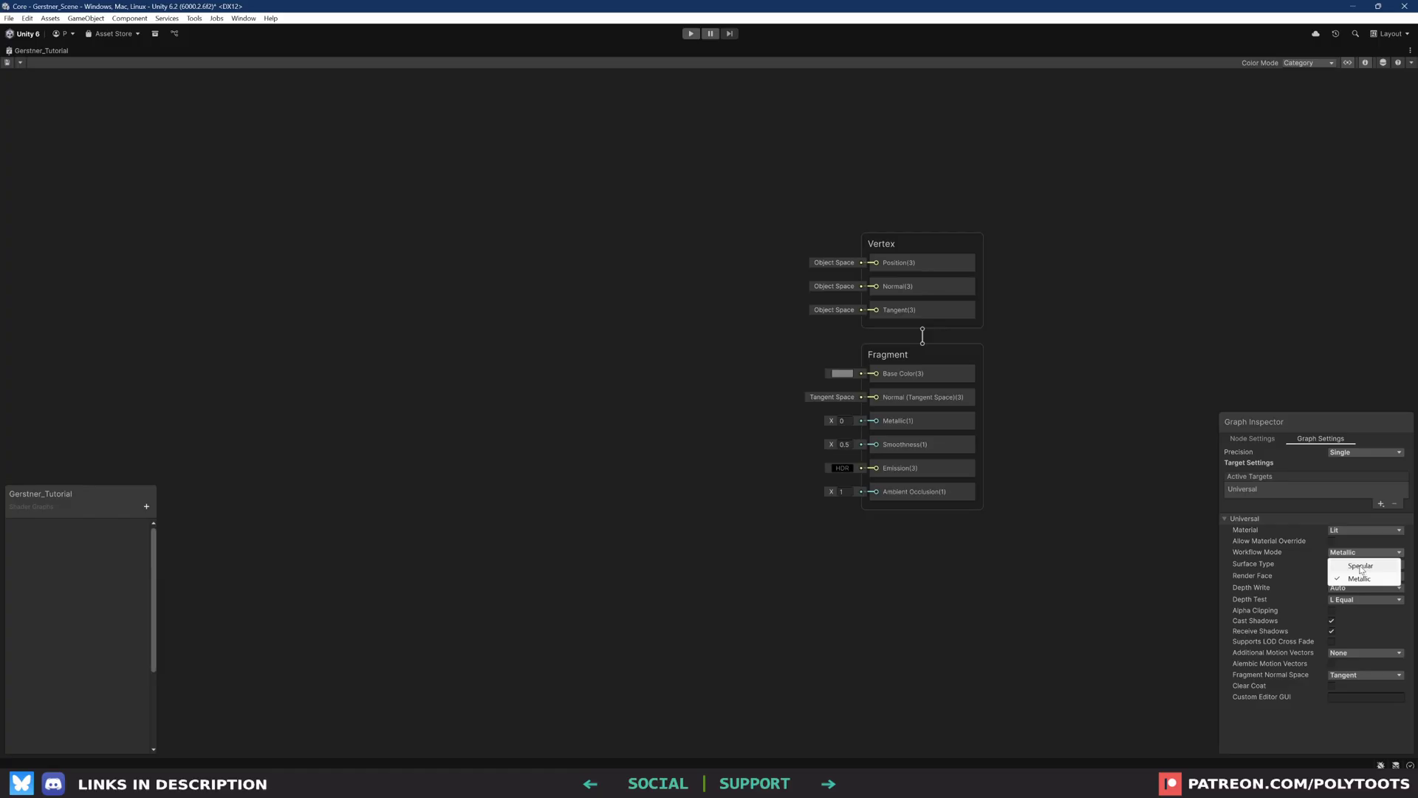
pyautogui.click(1361, 568)
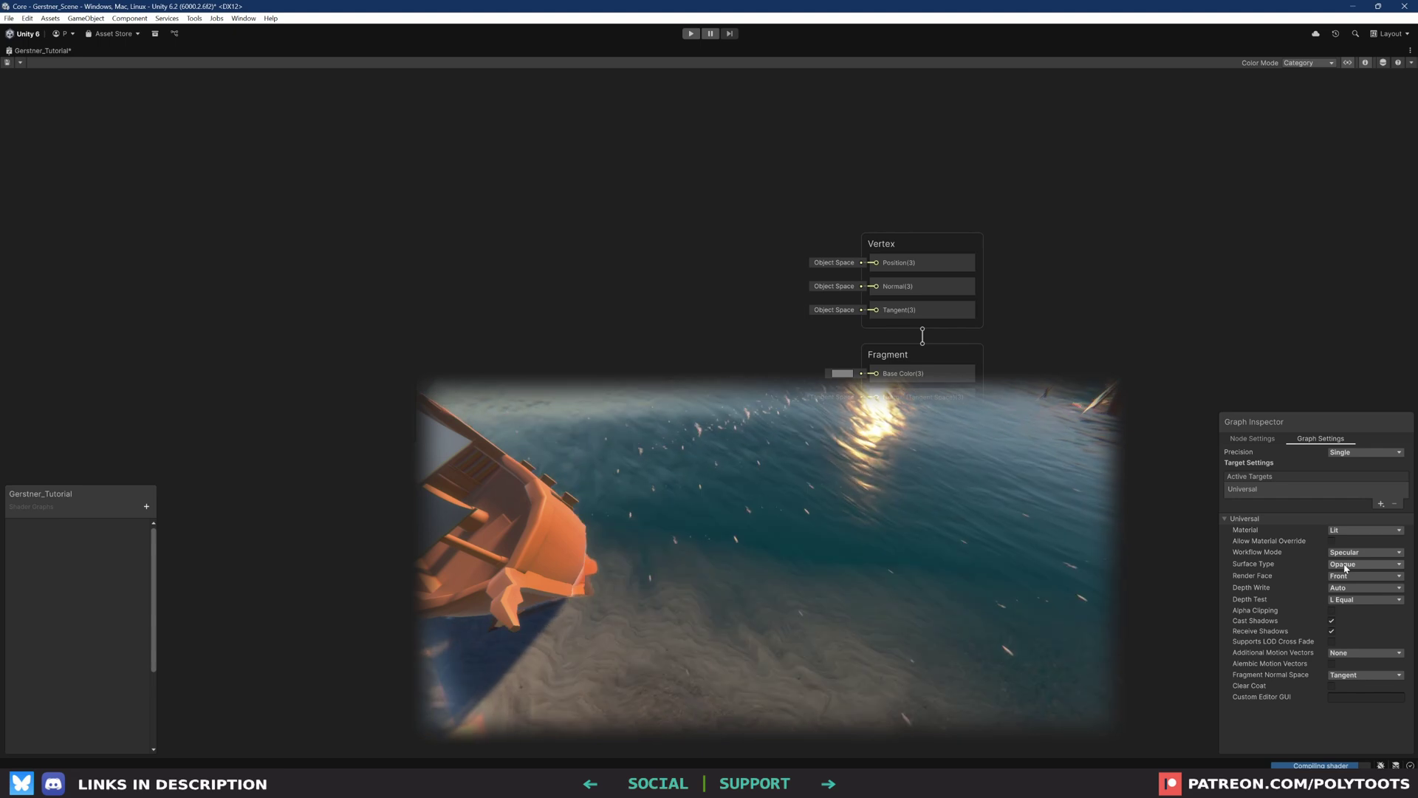
# Examine the available Surface Type and Depth Write options in the graph settings without changing them
pyautogui.click(1346, 565)
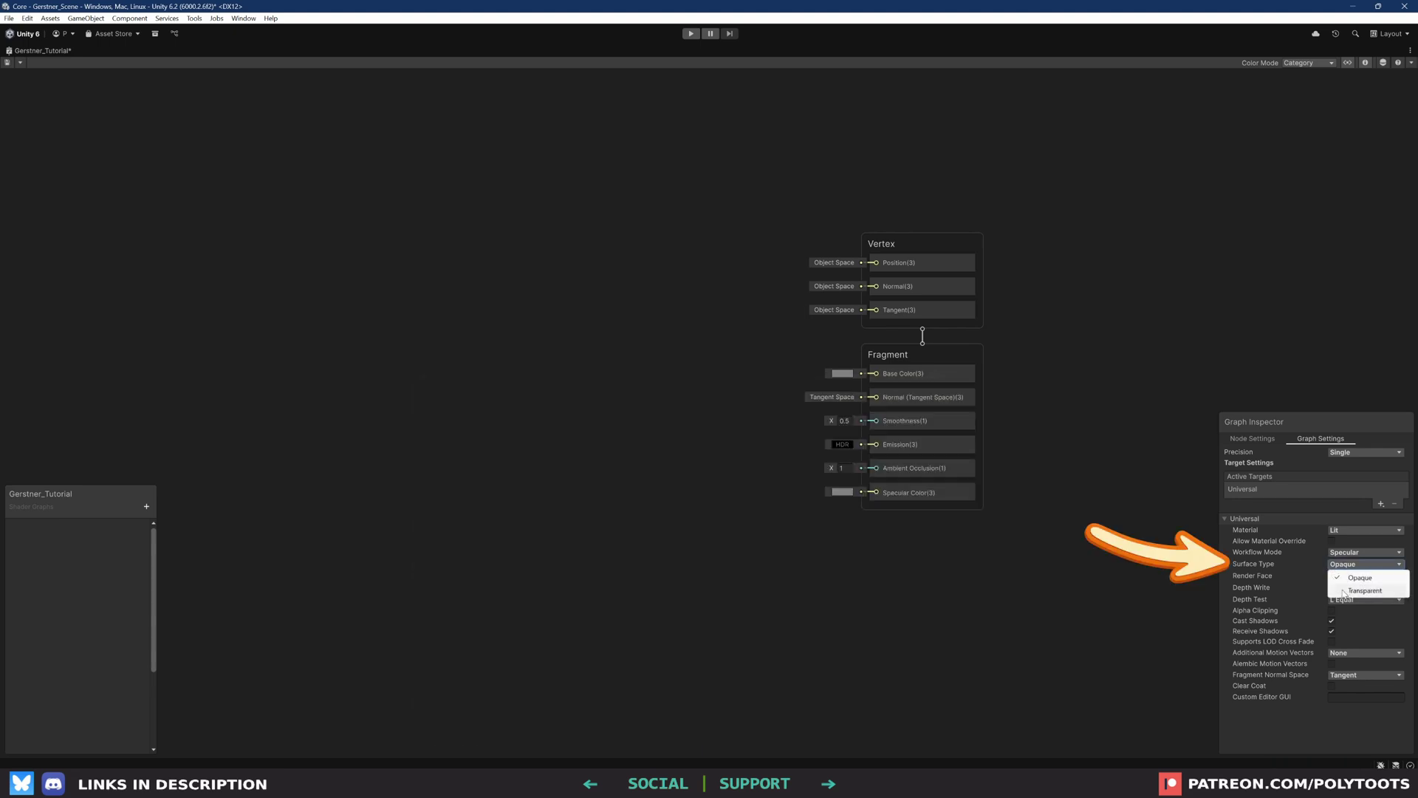
pyautogui.click(1297, 563)
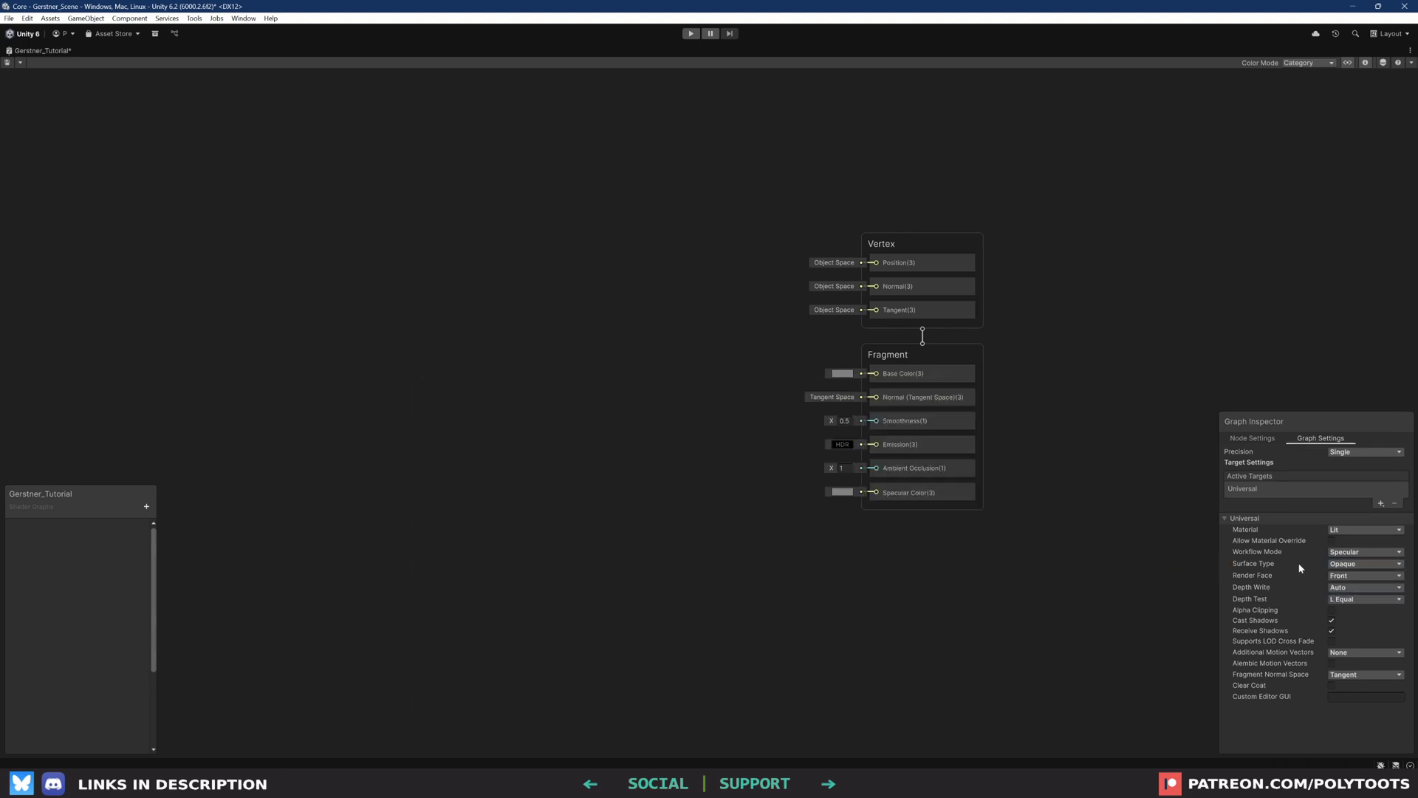
pyautogui.click(1331, 589)
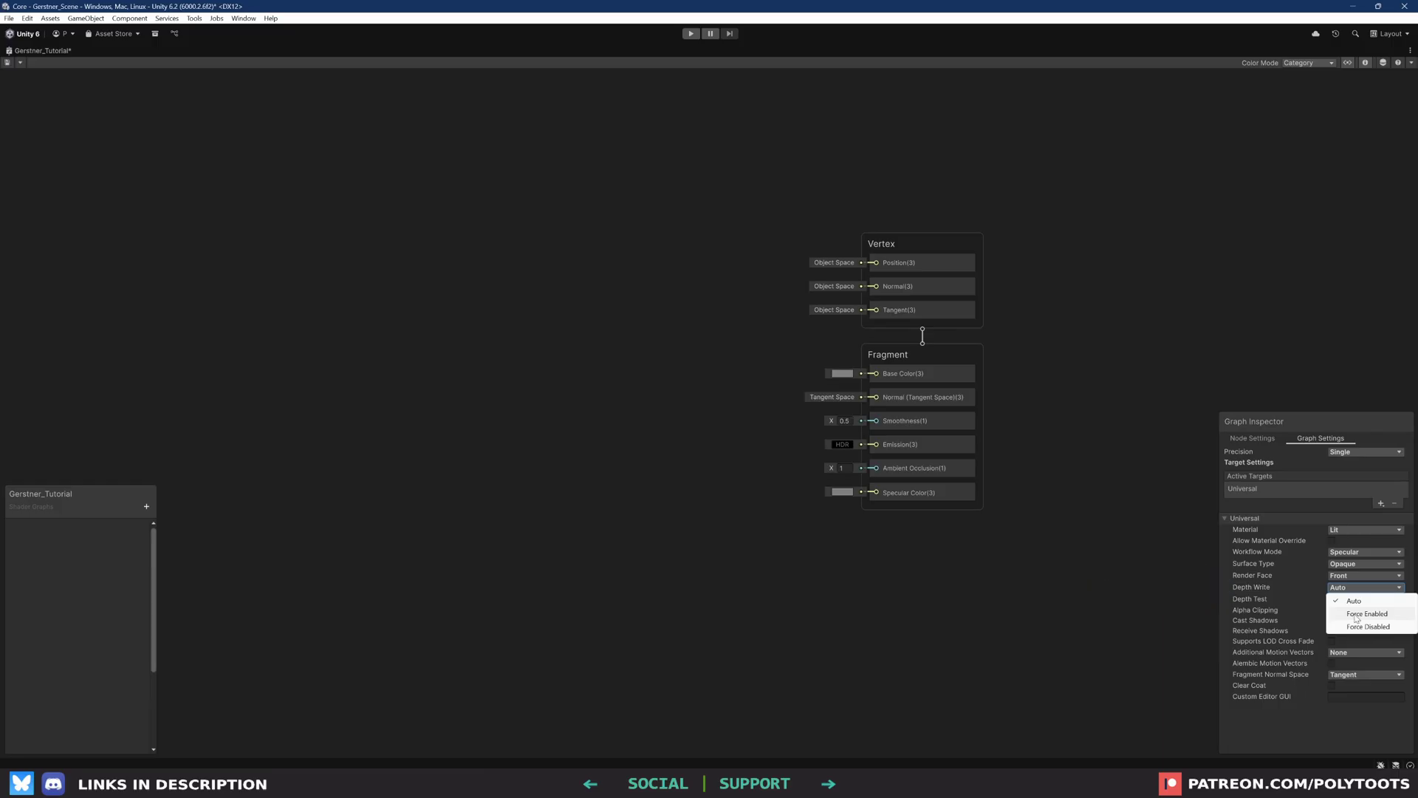
pyautogui.click(1283, 594)
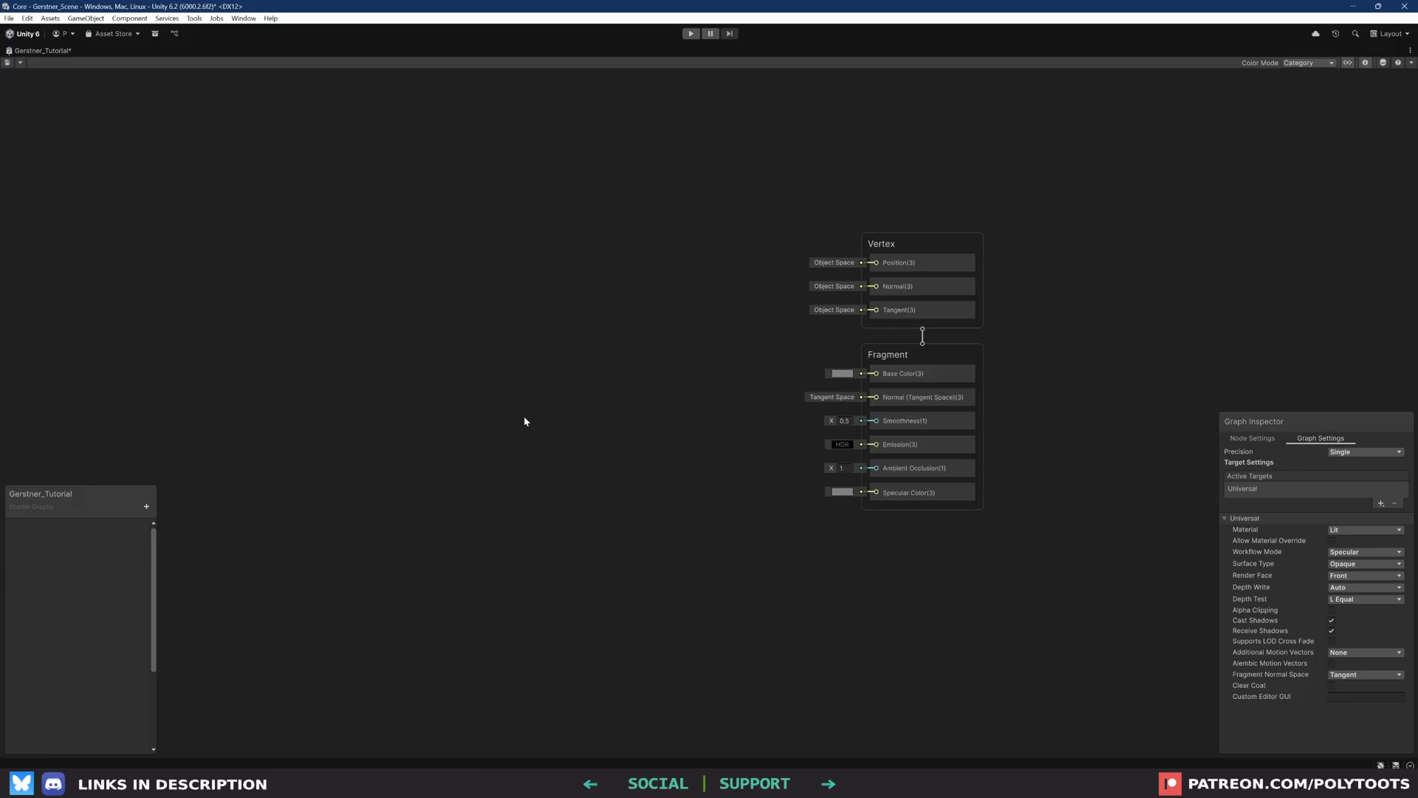
pyautogui.scroll(1, 445, 313)
pyautogui.moveTo(446, 313); pyautogui.dragTo(519, 389, button='middle')
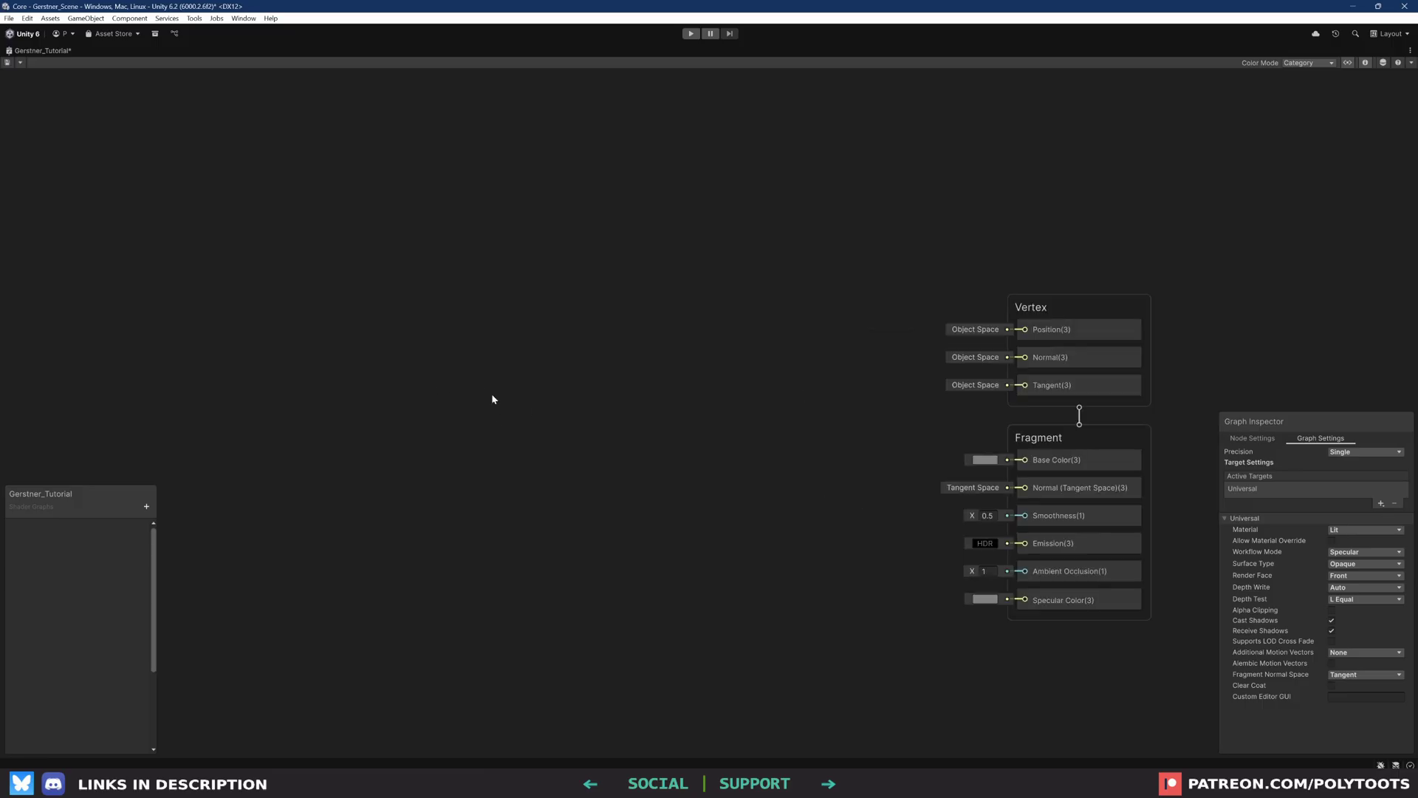
# Add a World-space Position node and a Split node, and connect the Position output to the Split input
pyautogui.press('space')
pyautogui.write('position')
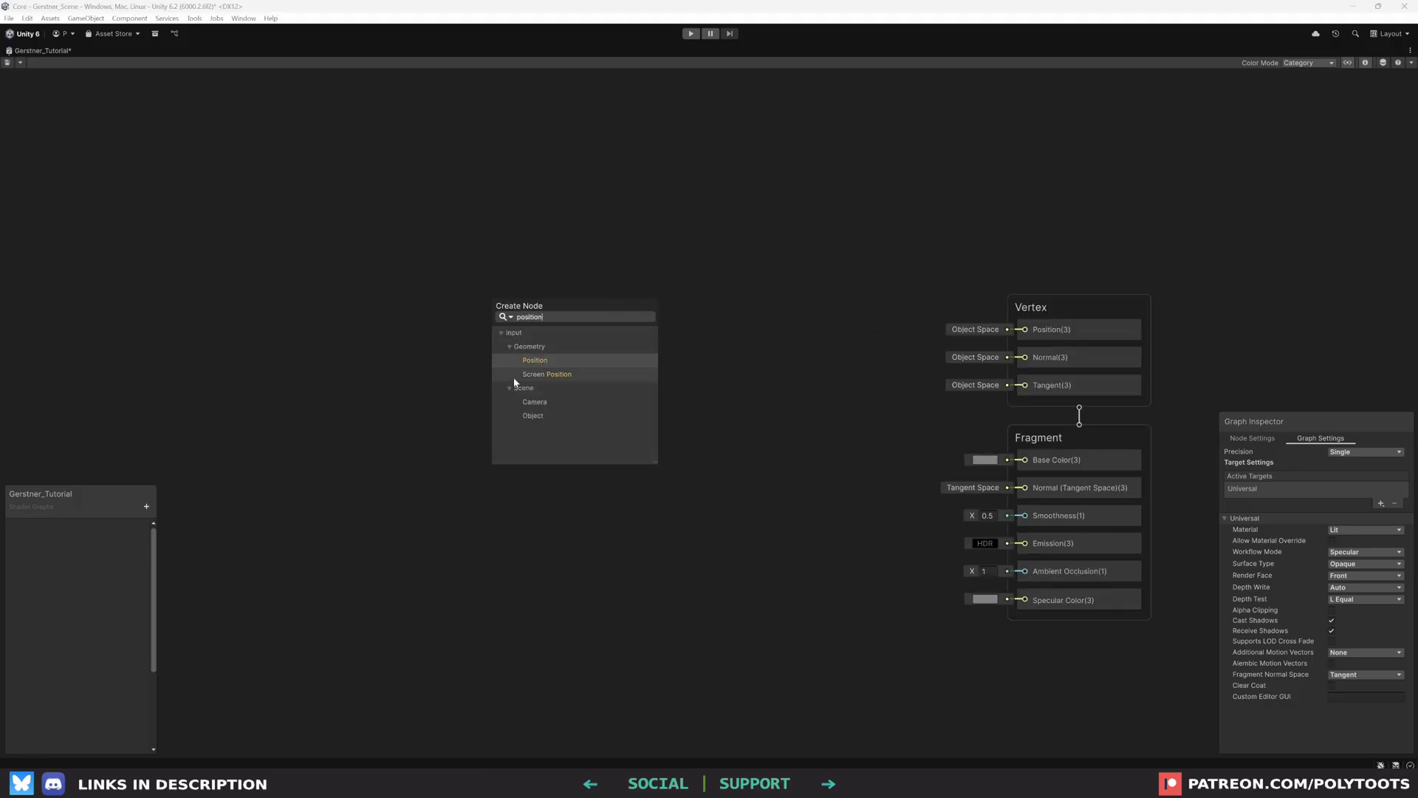
pyautogui.click(532, 360)
pyautogui.moveTo(557, 415); pyautogui.dragTo(452, 289)
pyautogui.press('space')
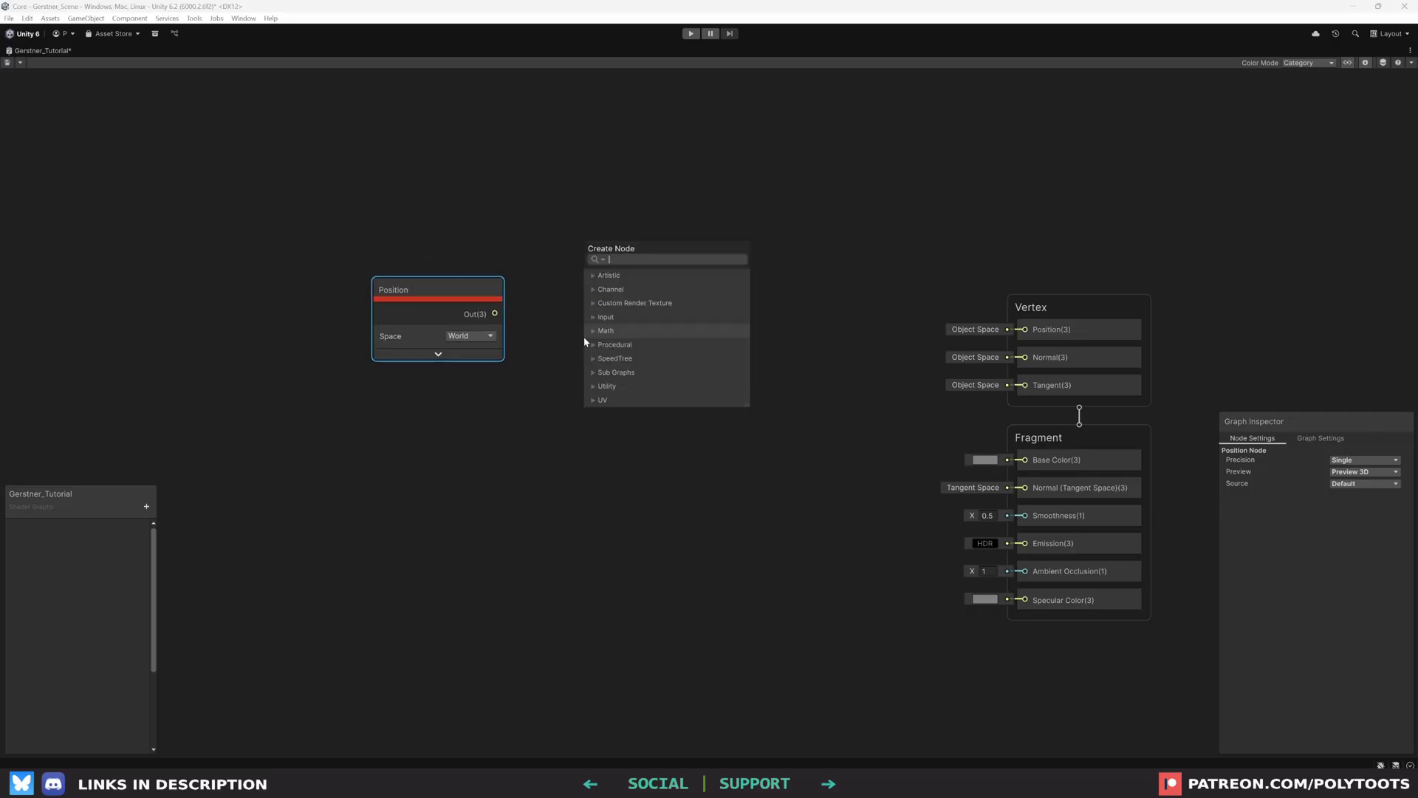
pyautogui.write('split')
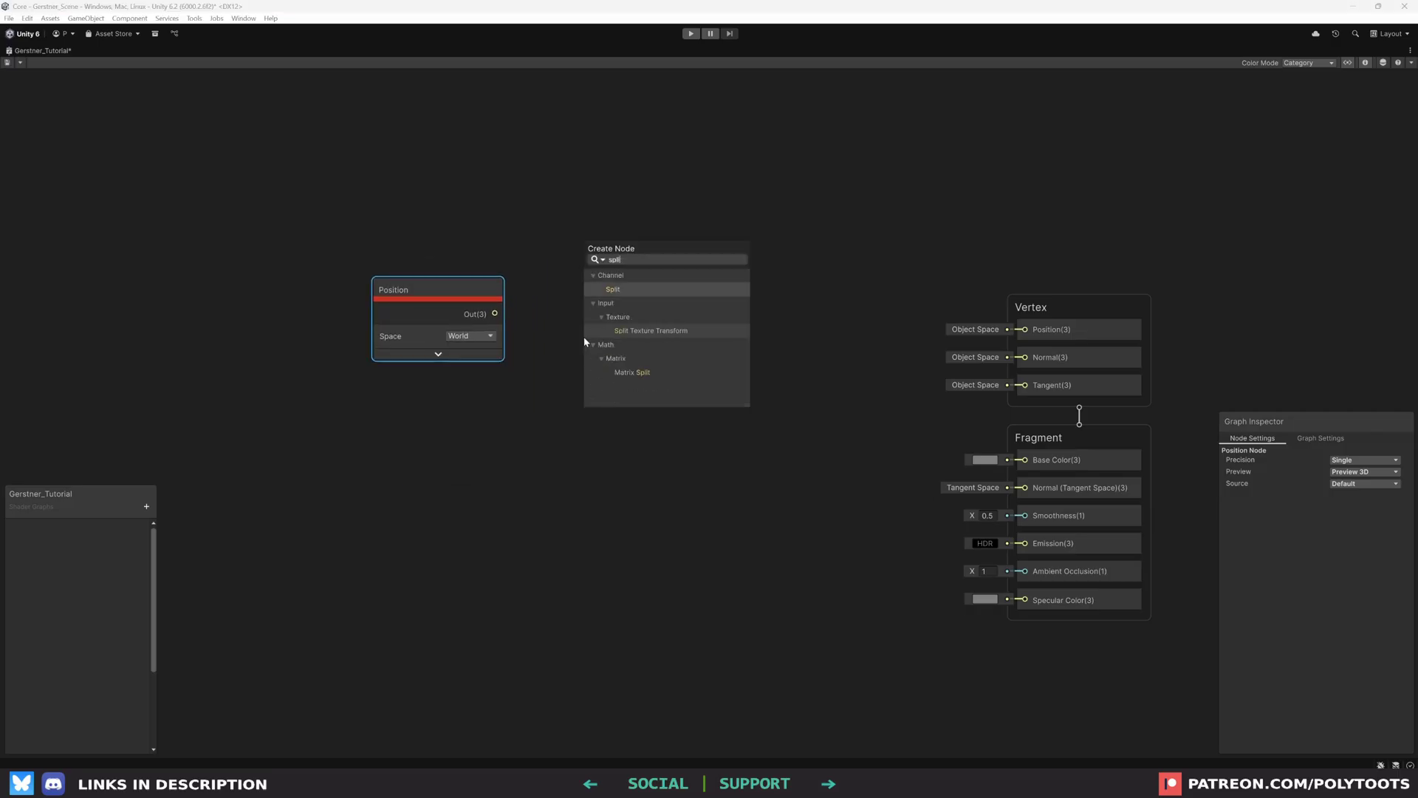
pyautogui.press('Return')
pyautogui.moveTo(591, 361); pyautogui.dragTo(574, 332)
pyautogui.moveTo(588, 309); pyautogui.dragTo(573, 291)
# Add a Combine node after Split and connect Split's R and B outputs to Combine's R and B inputs
pyautogui.press('space')
pyautogui.write('combine')
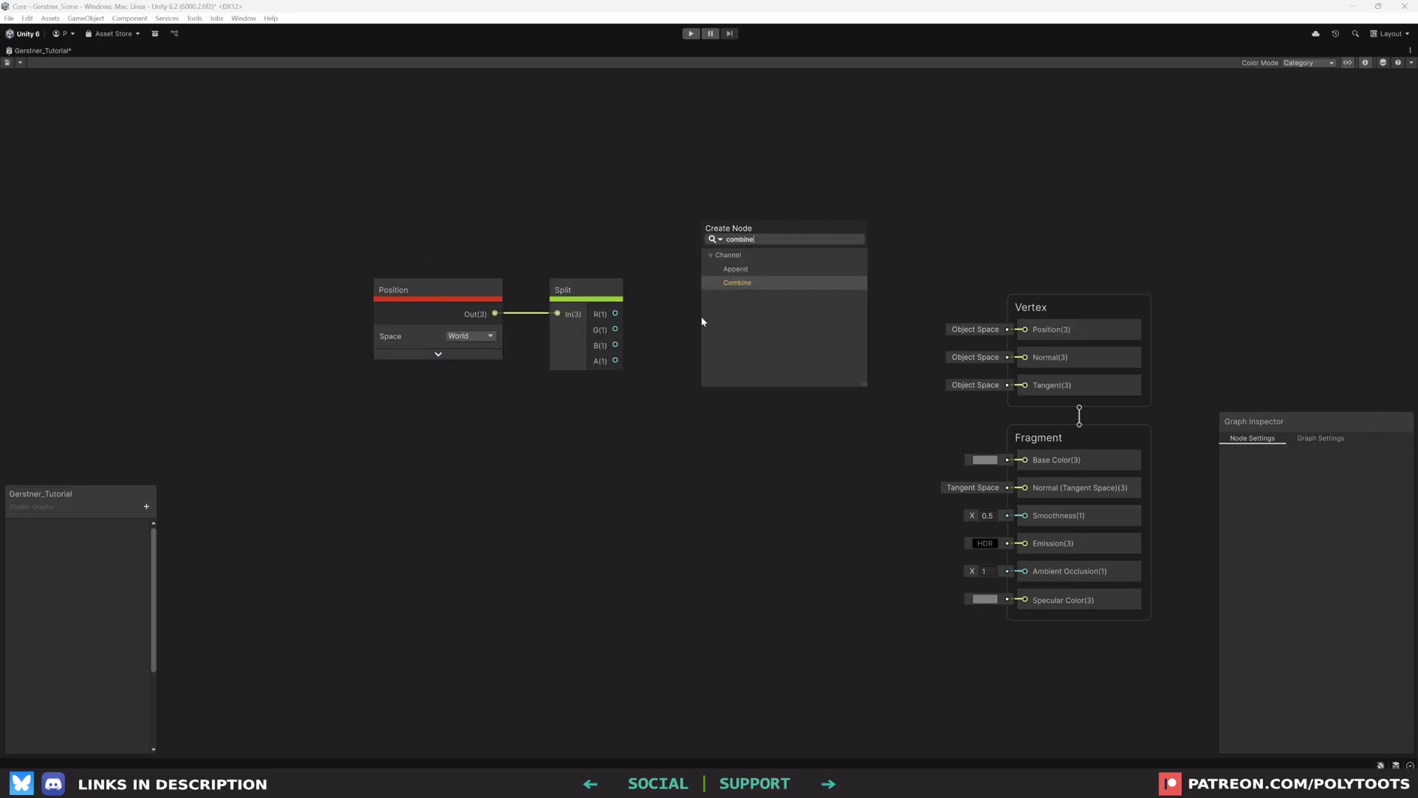
pyautogui.press('Return')
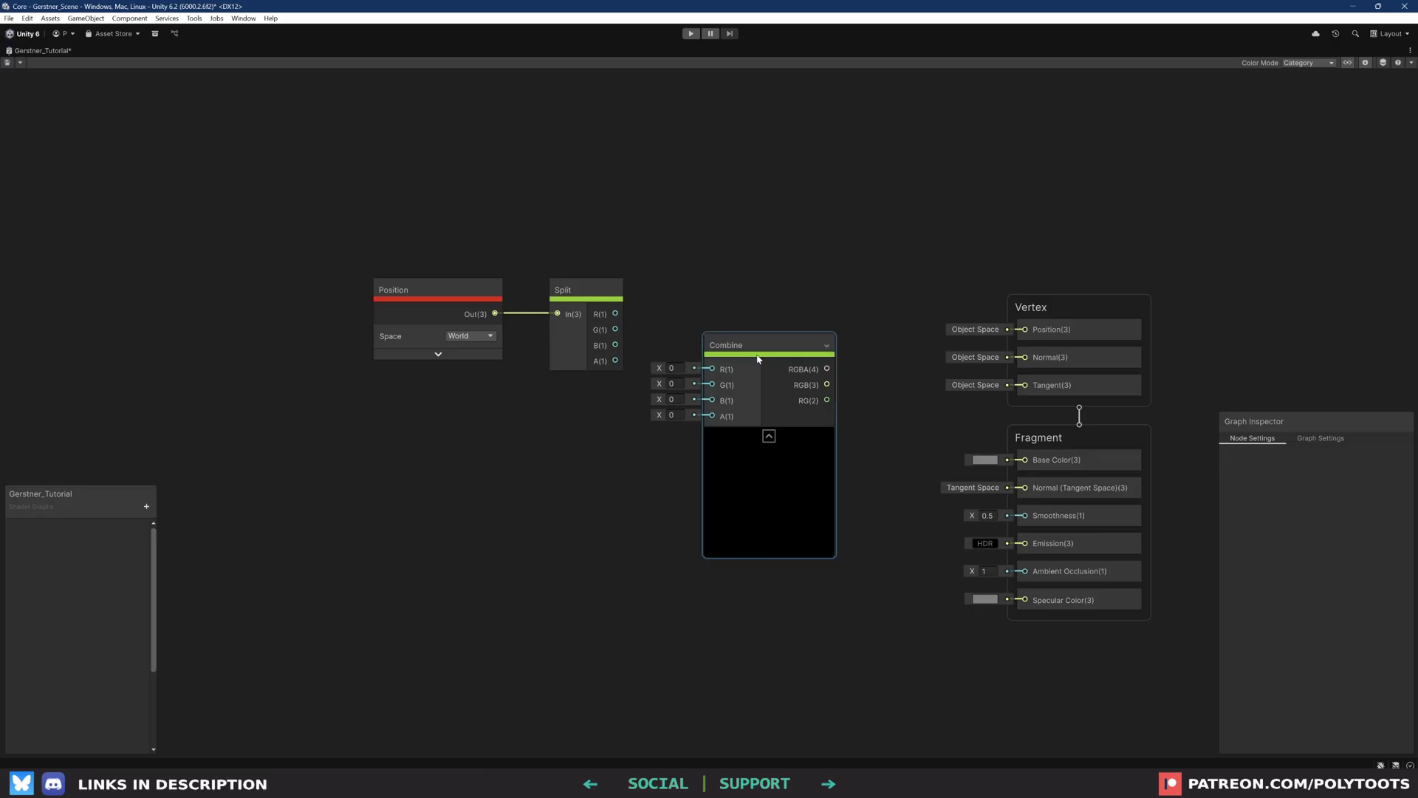
pyautogui.moveTo(738, 345); pyautogui.dragTo(729, 298)
pyautogui.moveTo(617, 314); pyautogui.dragTo(704, 322)
pyautogui.moveTo(615, 345); pyautogui.dragTo(701, 353)
pyautogui.moveTo(700, 353); pyautogui.dragTo(704, 353)
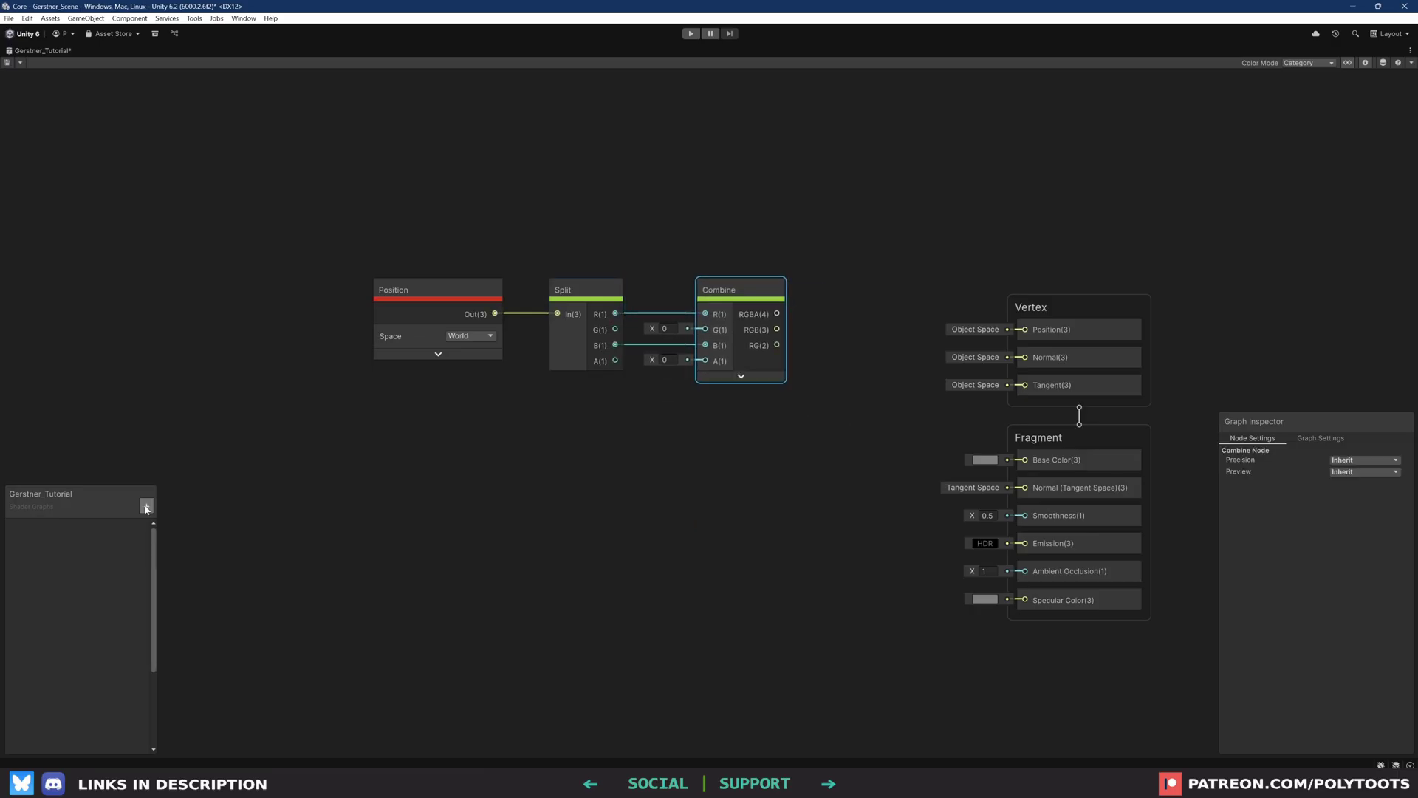
# Create a float property named WaveHeight, wire it into Combine's G input, and connect Combine's RGB output to the Vertex Position
pyautogui.click(146, 508)
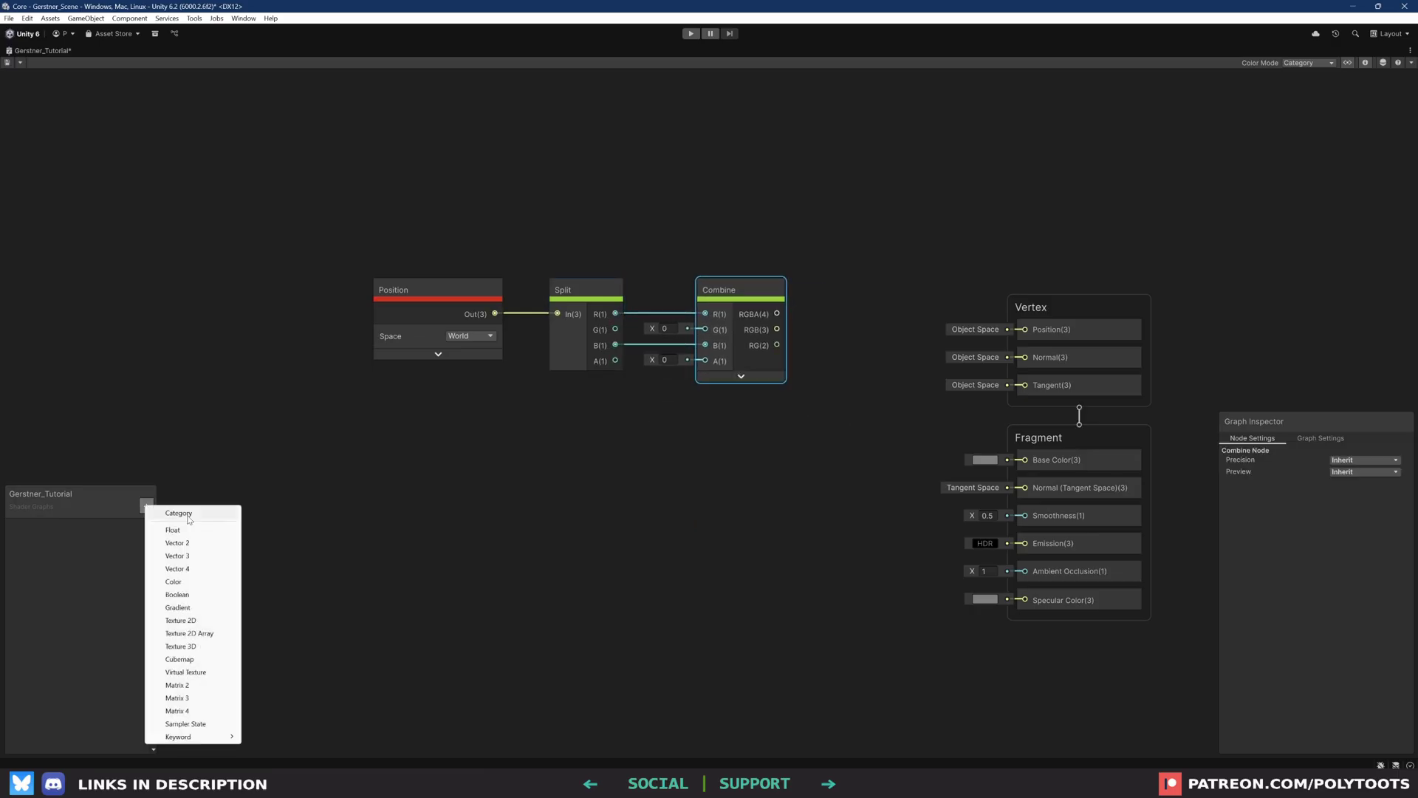
pyautogui.click(178, 520)
pyautogui.write('WaveHeight')
pyautogui.press('Return')
pyautogui.moveTo(561, 424); pyautogui.dragTo(1025, 330)
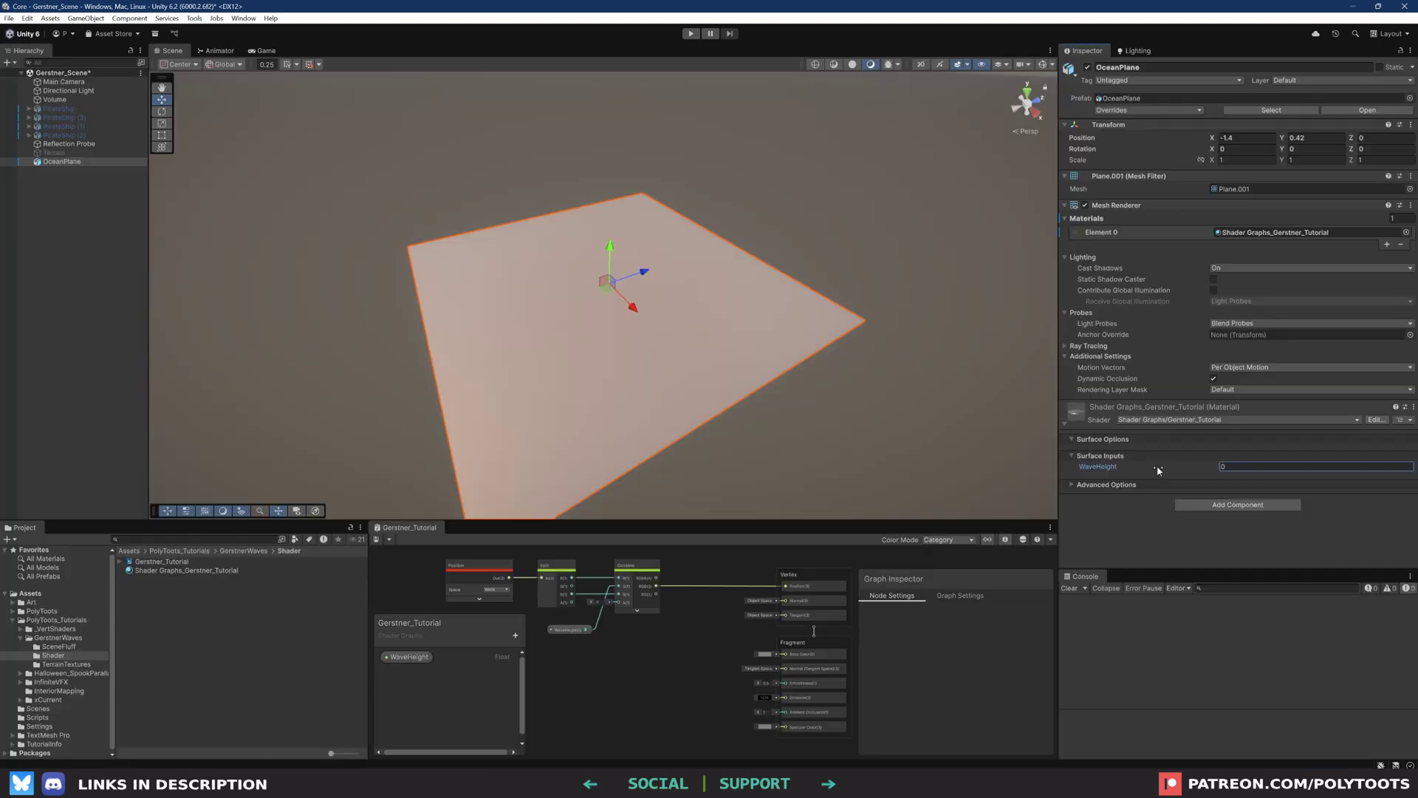
# Try out different WaveHeight values on the OceanPlane material and undo the change
pyautogui.moveTo(1158, 467); pyautogui.dragTo(916, 532)
pyautogui.hotkey('ctrl', 'z')
# Tidy the graph by moving the WaveHeight node closer beneath the Split and Combine nodes
pyautogui.moveTo(583, 634); pyautogui.dragTo(671, 649, button='middle')
pyautogui.scroll(1, 670, 648)
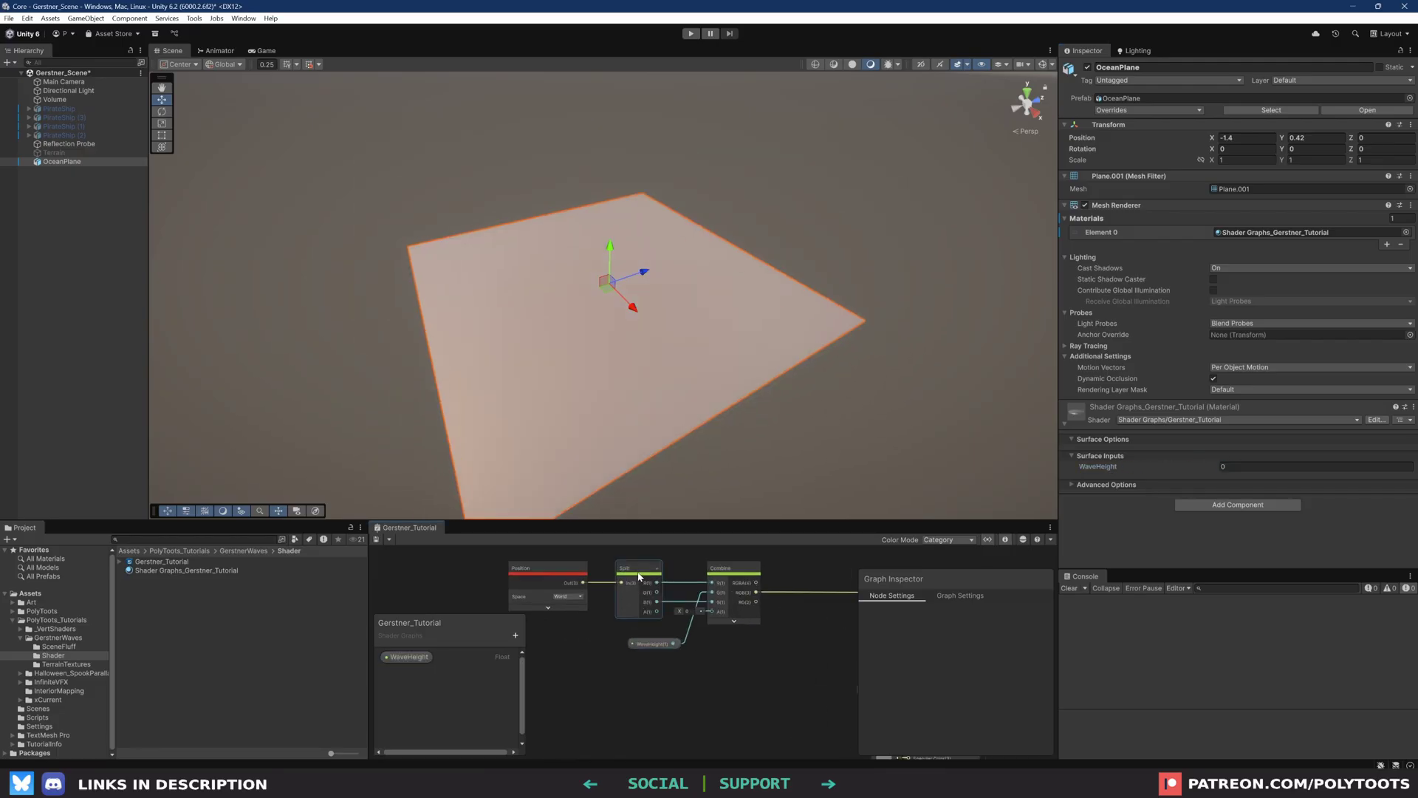
pyautogui.click(654, 644)
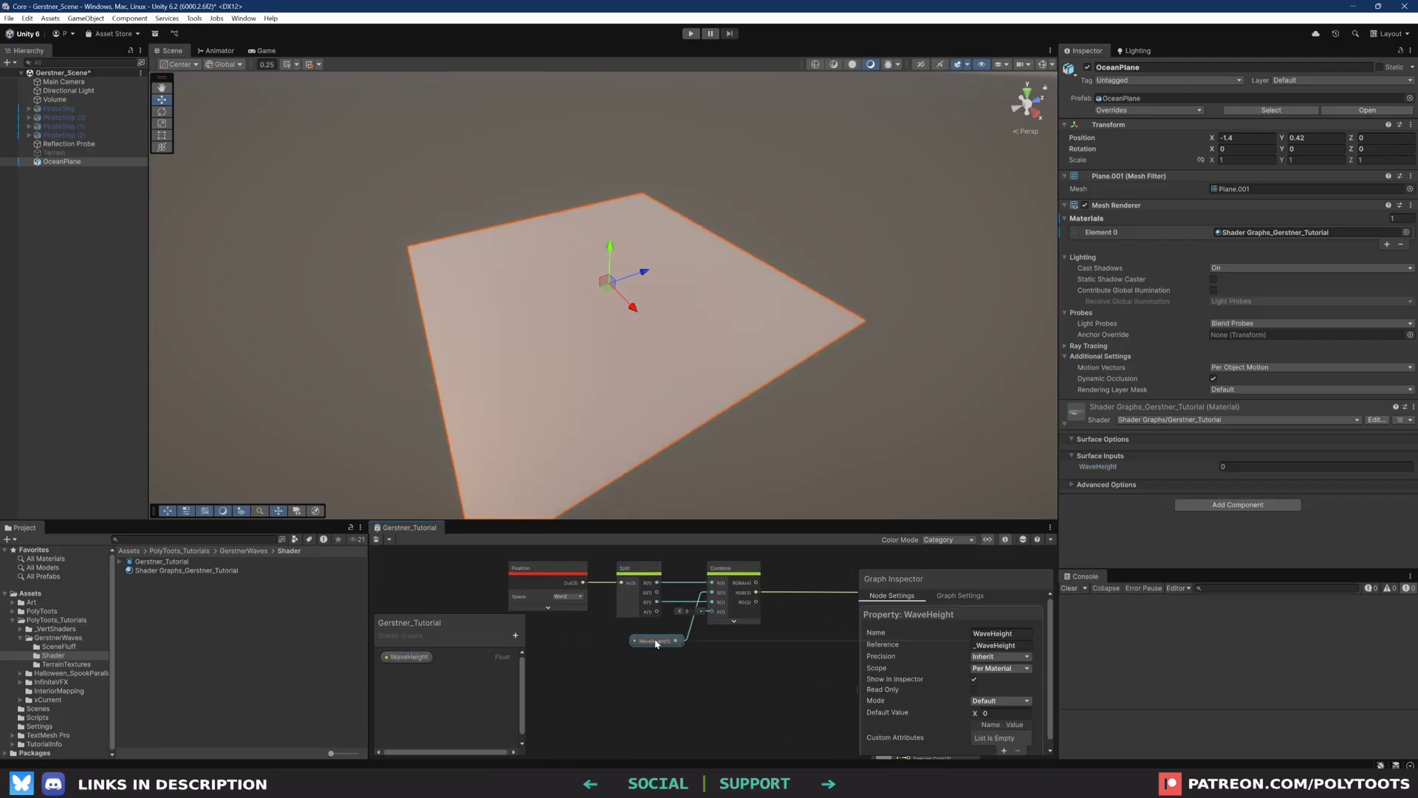
pyautogui.moveTo(655, 643); pyautogui.dragTo(652, 636)
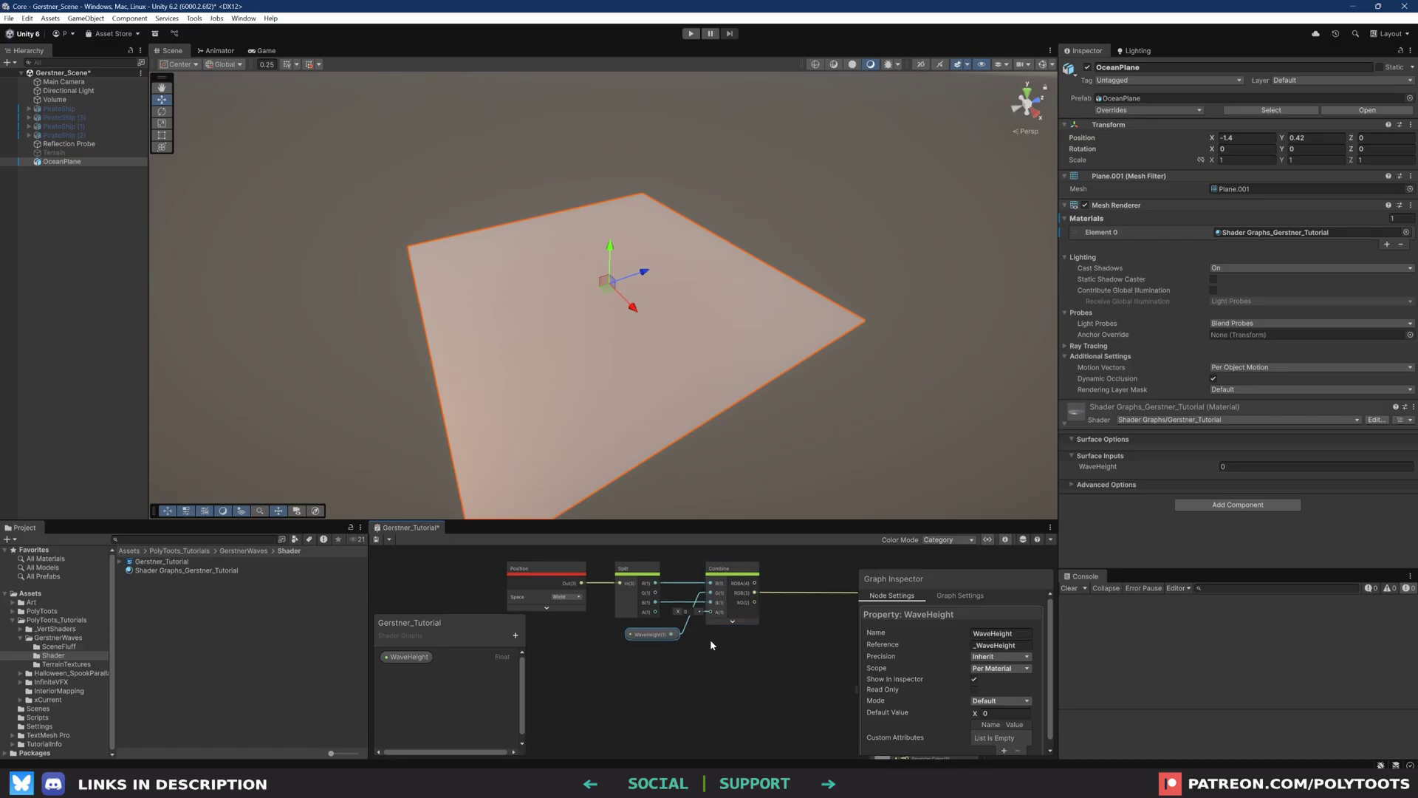
pyautogui.moveTo(710, 640); pyautogui.dragTo(601, 610, button='middle')
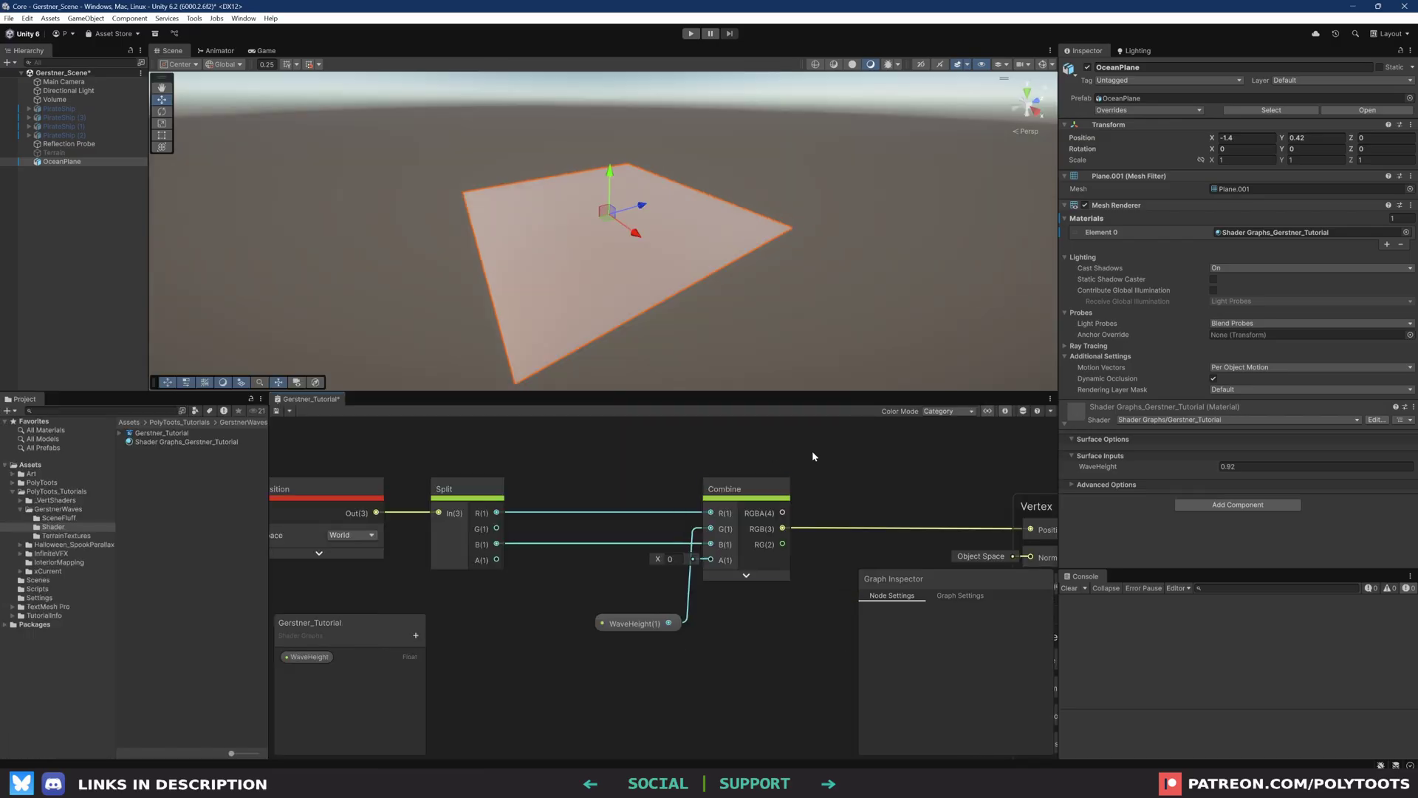
# Replace the Combine node with a Multiply node that takes the Split node's R output in its A input
pyautogui.click(743, 489)
pyautogui.press('Delete')
pyautogui.moveTo(579, 524); pyautogui.dragTo(631, 523, button='middle')
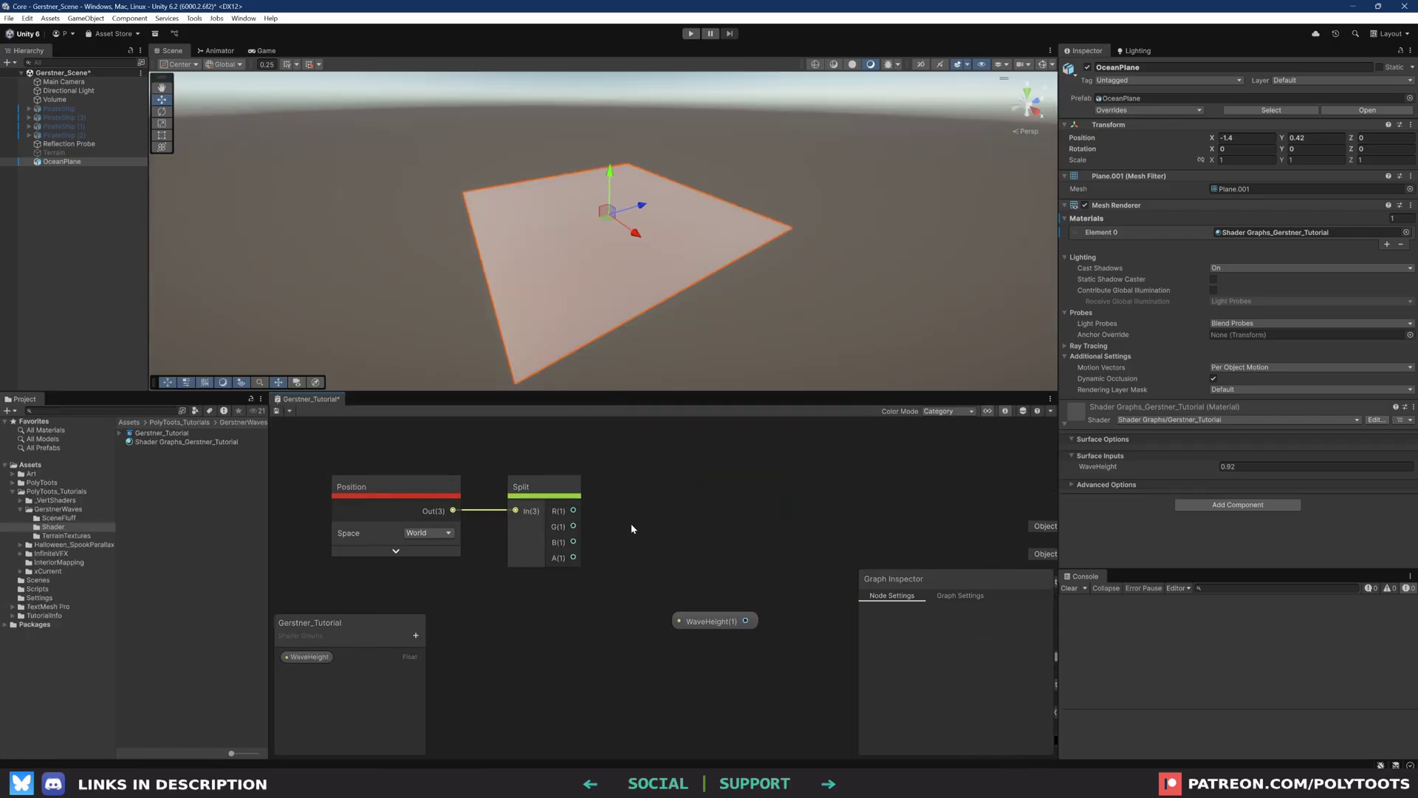
pyautogui.press('space')
pyautogui.write('mult')
pyautogui.doubleClick(668, 531)
pyautogui.moveTo(573, 510); pyautogui.dragTo(650, 578)
pyautogui.moveTo(676, 558); pyautogui.dragTo(772, 499)
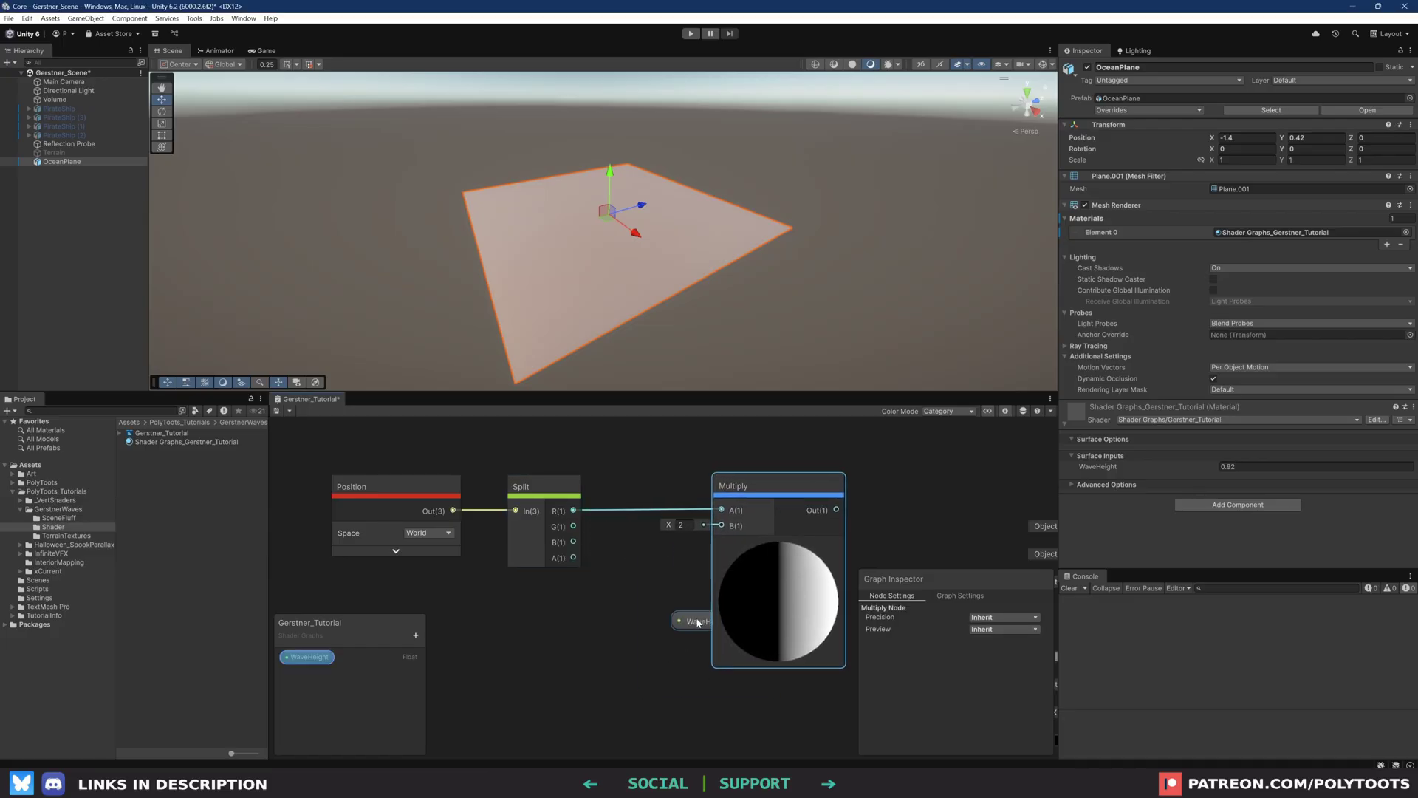
# Move the WaveHeight node down clear of the Multiply node and bring Multiply closer to Split
pyautogui.moveTo(695, 620); pyautogui.dragTo(600, 701)
pyautogui.click(774, 486)
pyautogui.moveTo(775, 486); pyautogui.dragTo(717, 486)
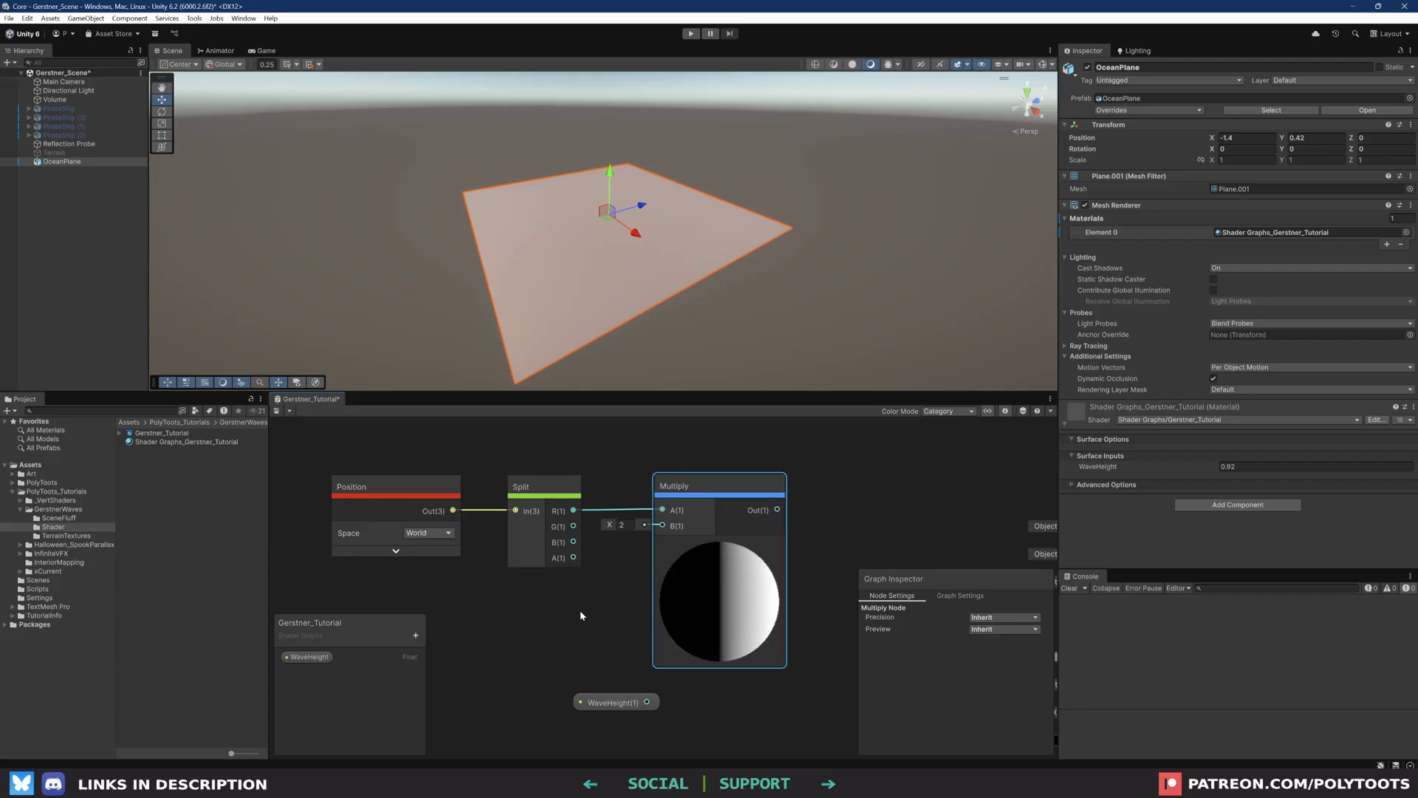
# Create a float property named Frequency with a default value of 1 and connect it to Multiply's B input
pyautogui.click(415, 635)
pyautogui.click(466, 424)
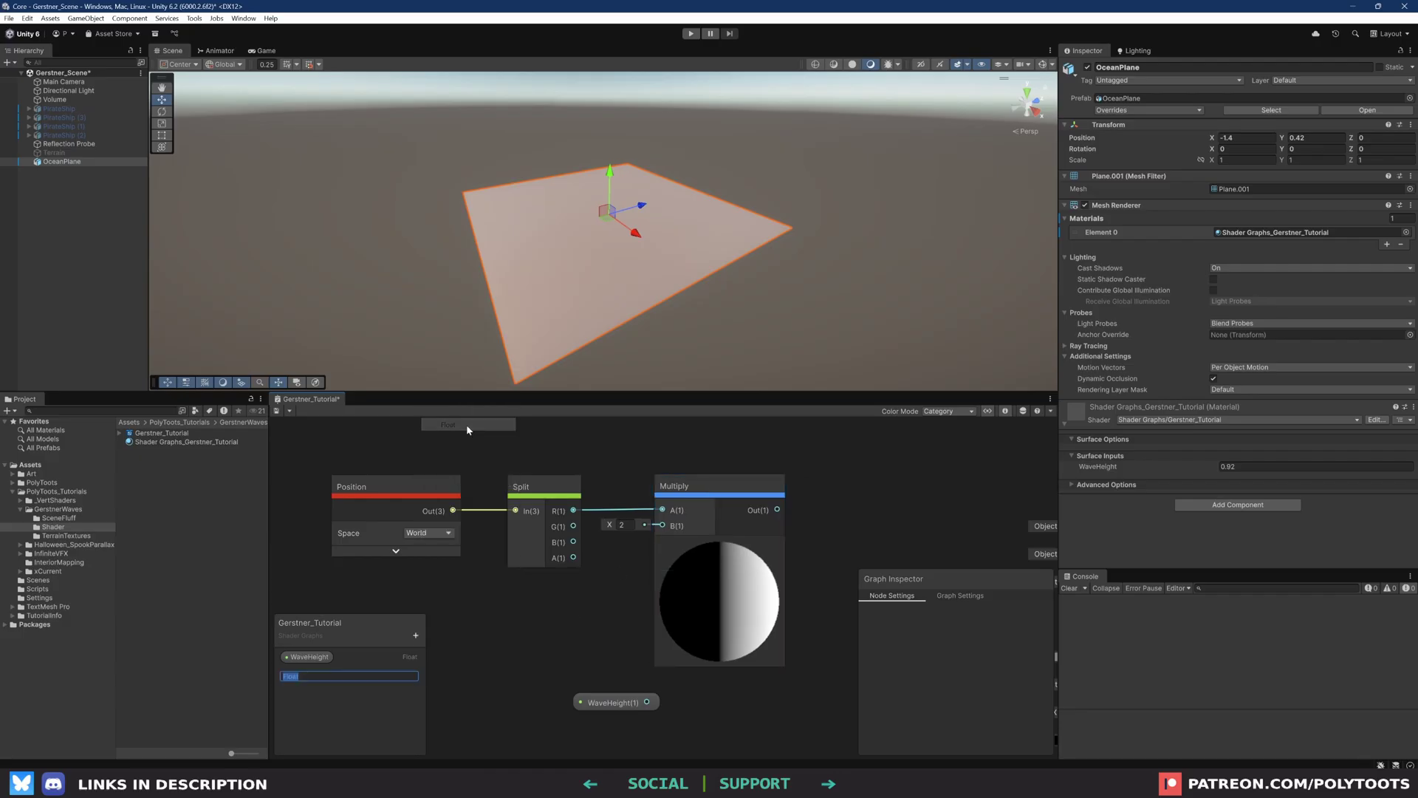
pyautogui.write('Frequency')
pyautogui.press('Return')
pyautogui.moveTo(306, 673); pyautogui.dragTo(662, 525)
pyautogui.moveTo(579, 606); pyautogui.dragTo(566, 605)
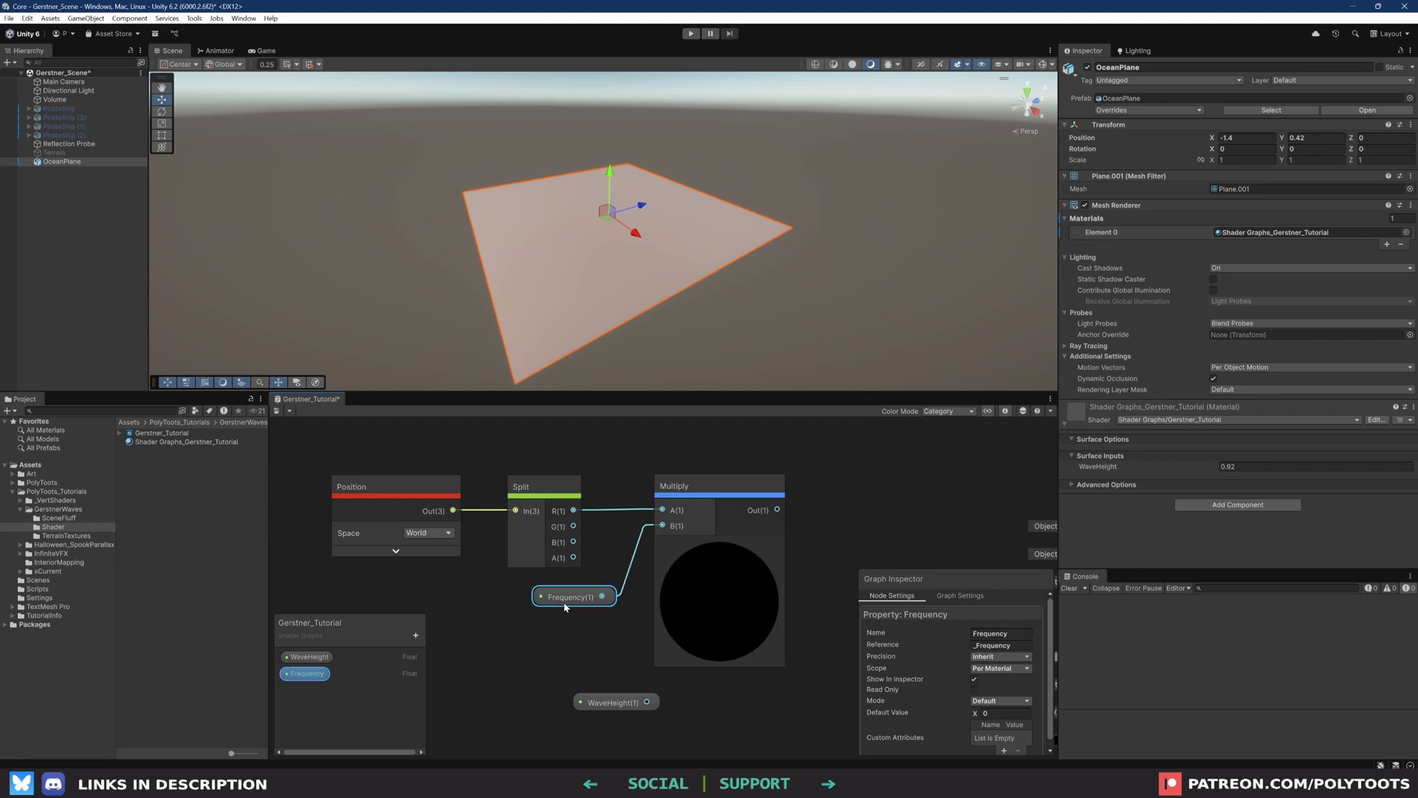
pyautogui.click(1001, 712)
pyautogui.write('1')
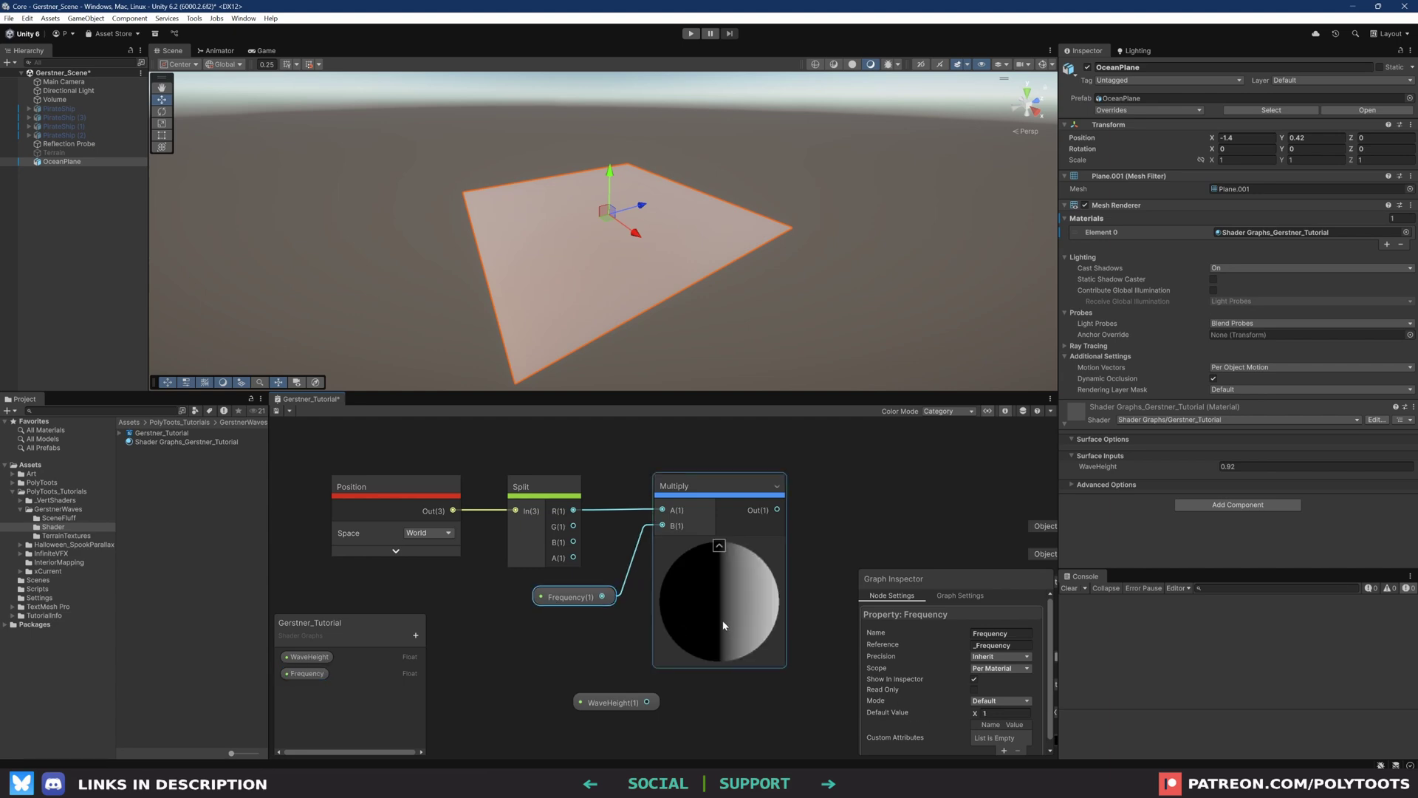
# Collapse the Multiply node's preview and line the node up beside the Split node
pyautogui.moveTo(722, 566); pyautogui.dragTo(692, 568, button='middle')
pyautogui.click(689, 549)
pyautogui.moveTo(654, 487); pyautogui.dragTo(641, 489)
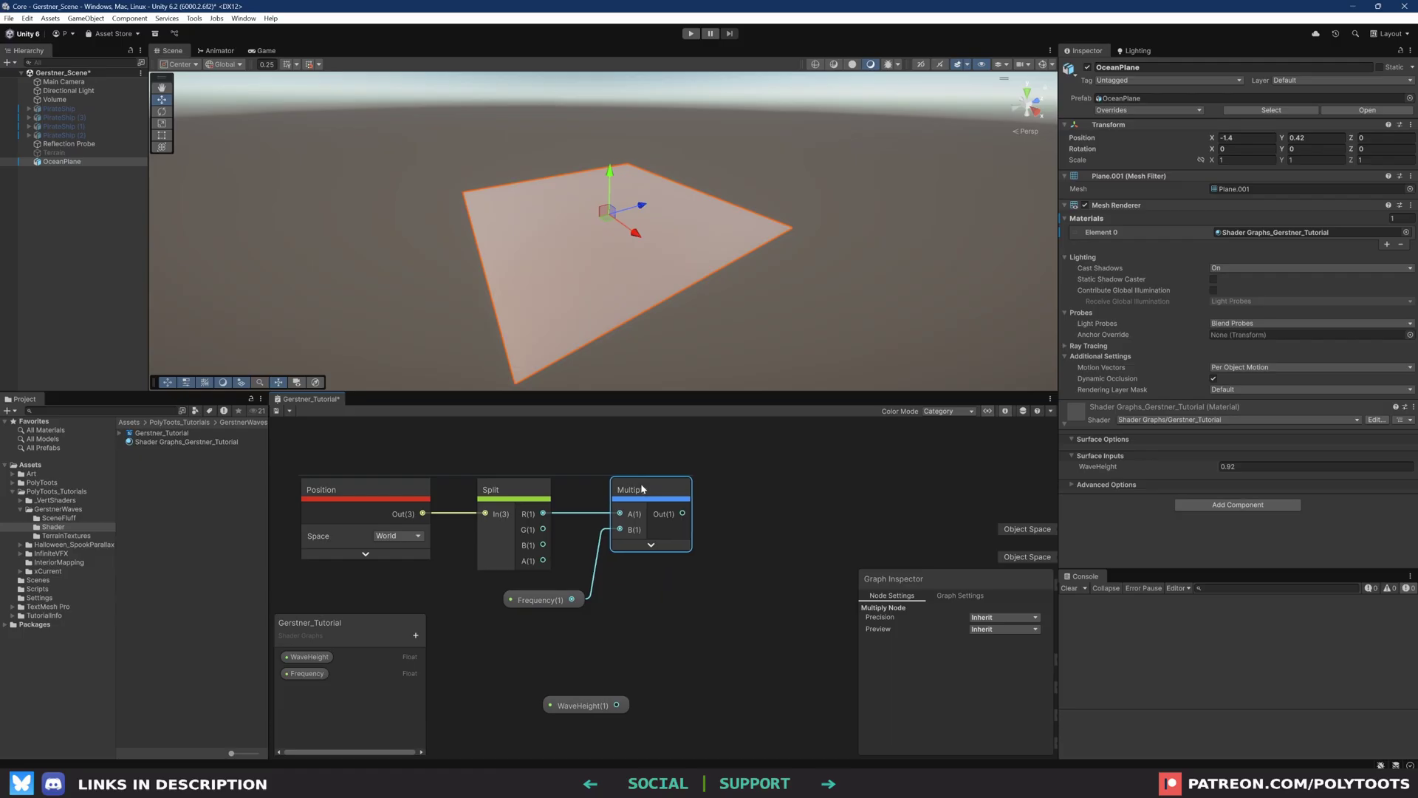
pyautogui.moveTo(684, 502); pyautogui.dragTo(602, 512, button='middle')
pyautogui.click(676, 514)
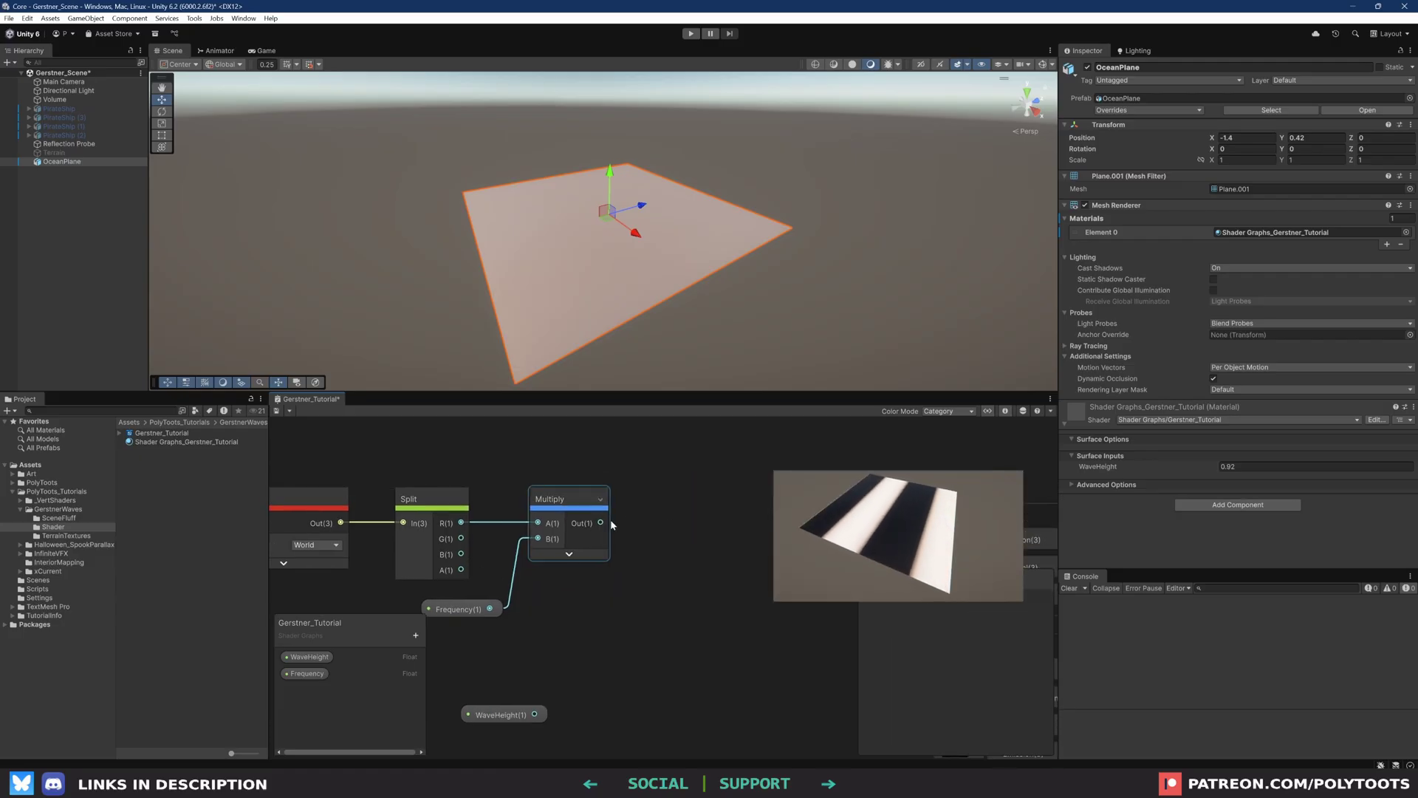
# Add a Sine node fed by the Multiply output, connect it to the Vertex Position and save the graph
pyautogui.moveTo(602, 522); pyautogui.dragTo(730, 561)
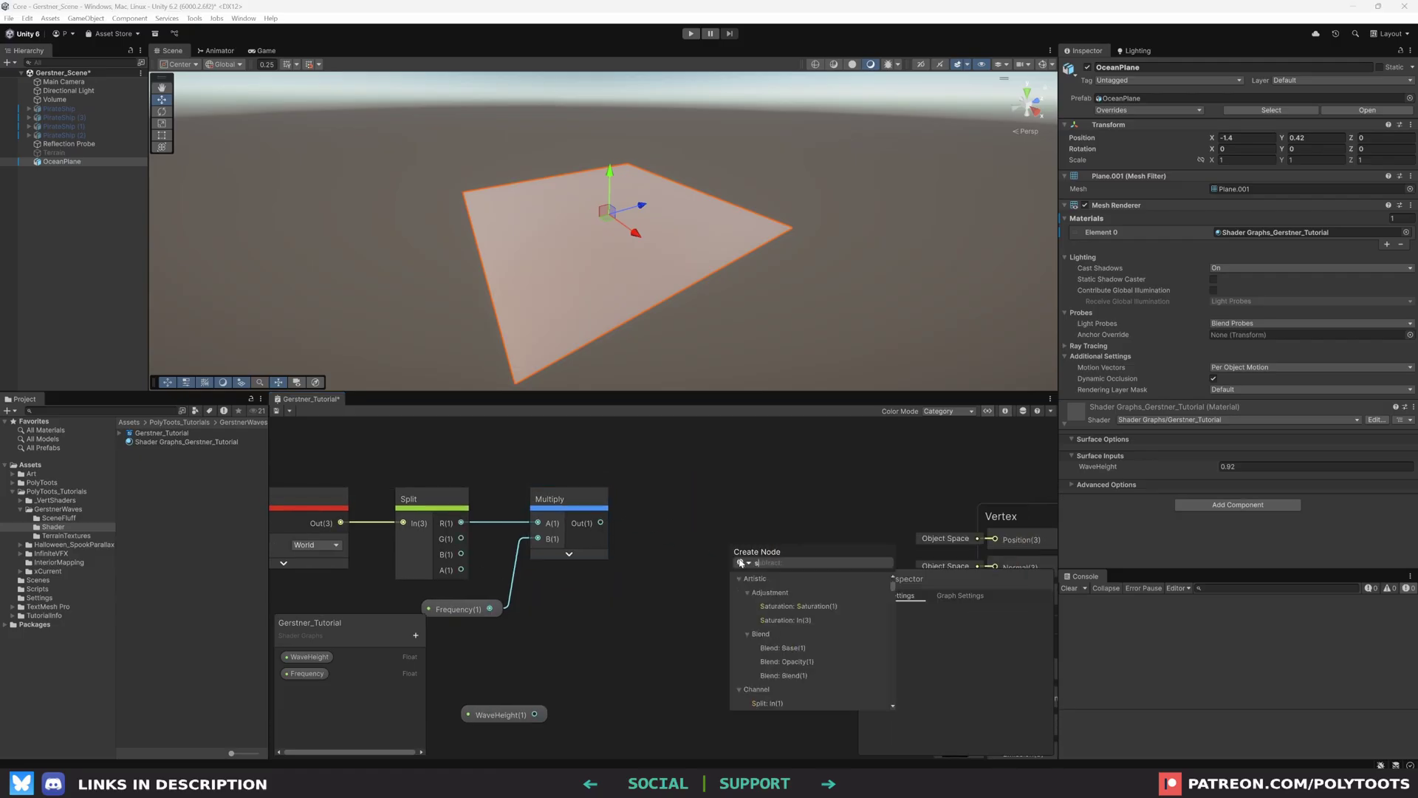
pyautogui.write('sine')
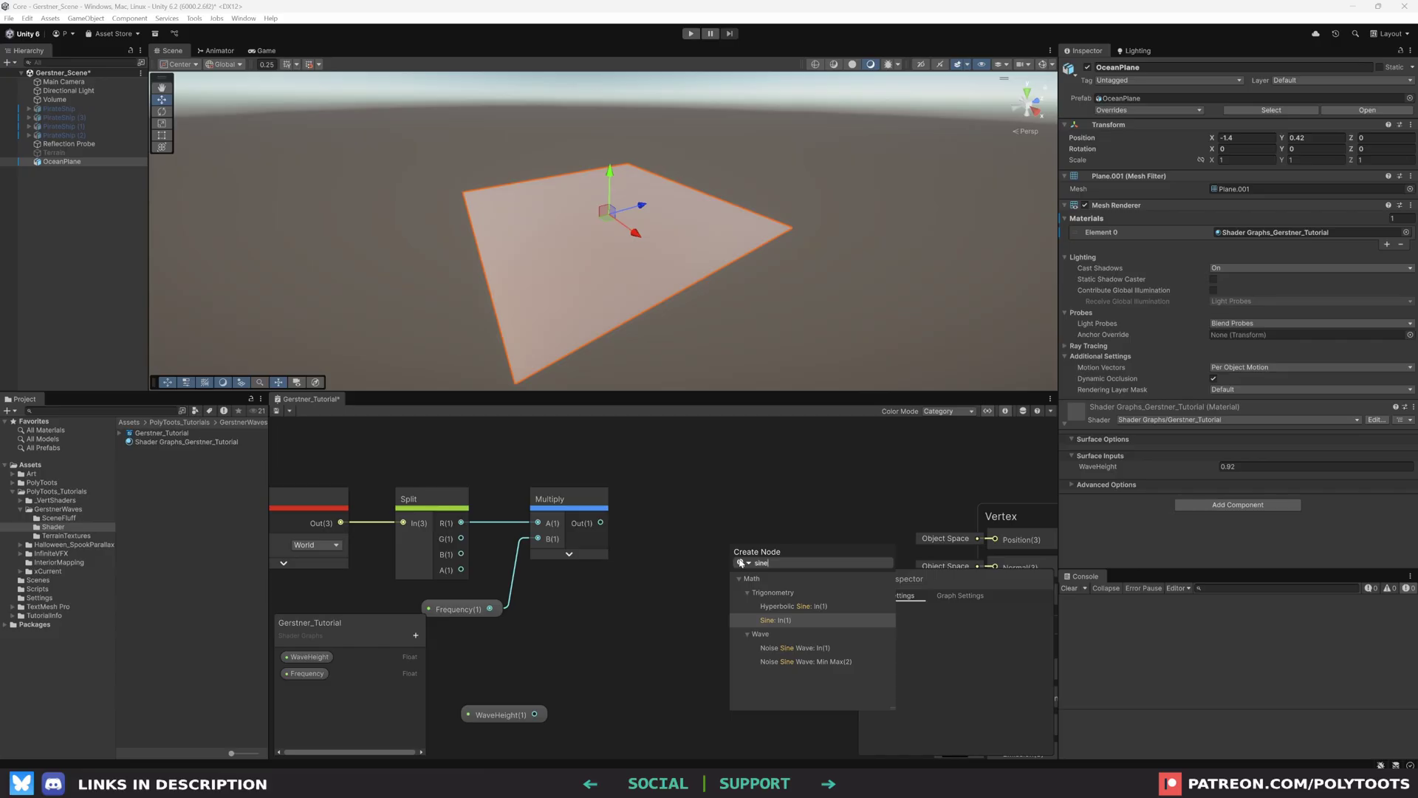
pyautogui.press('Return')
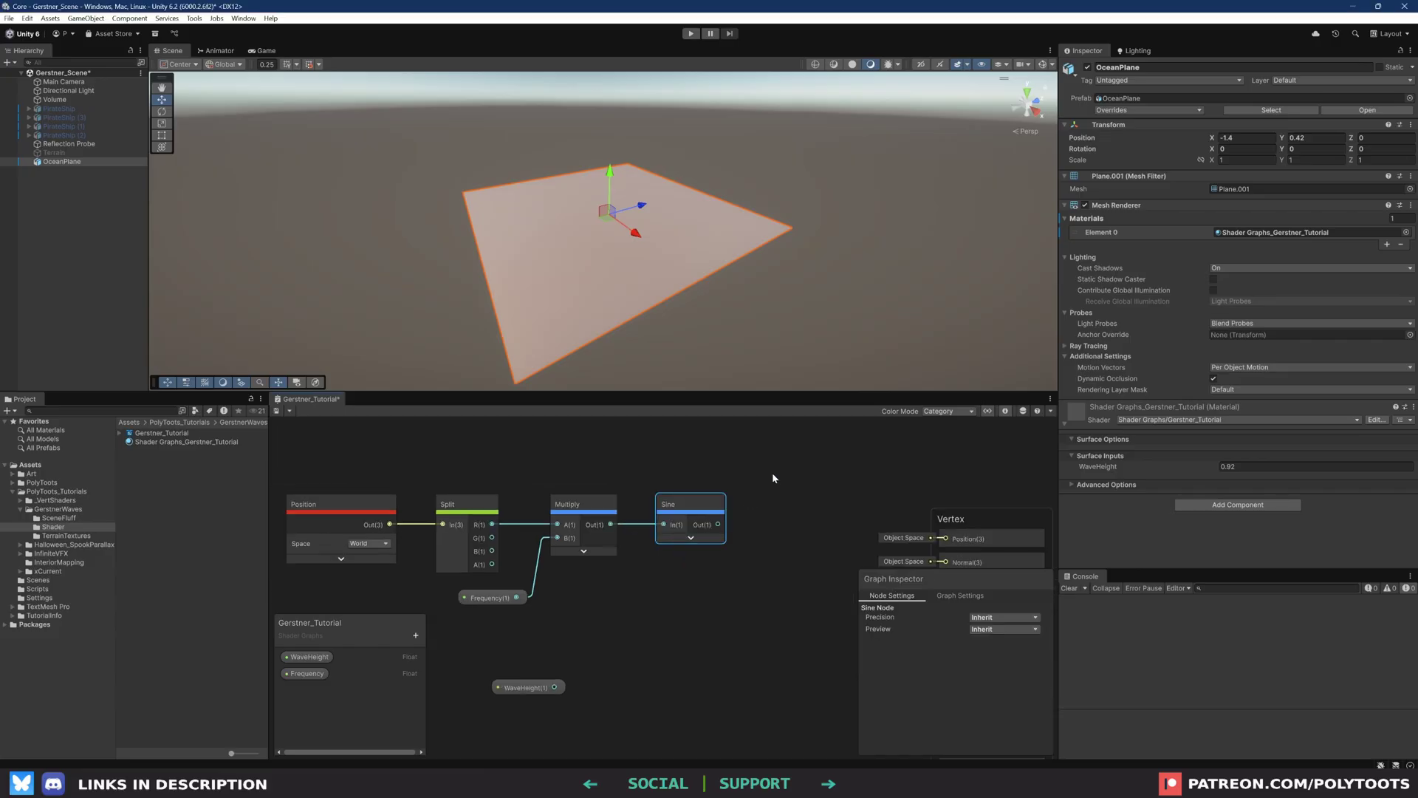
pyautogui.moveTo(776, 523); pyautogui.dragTo(946, 538)
pyautogui.hotkey('ctrl', 's')
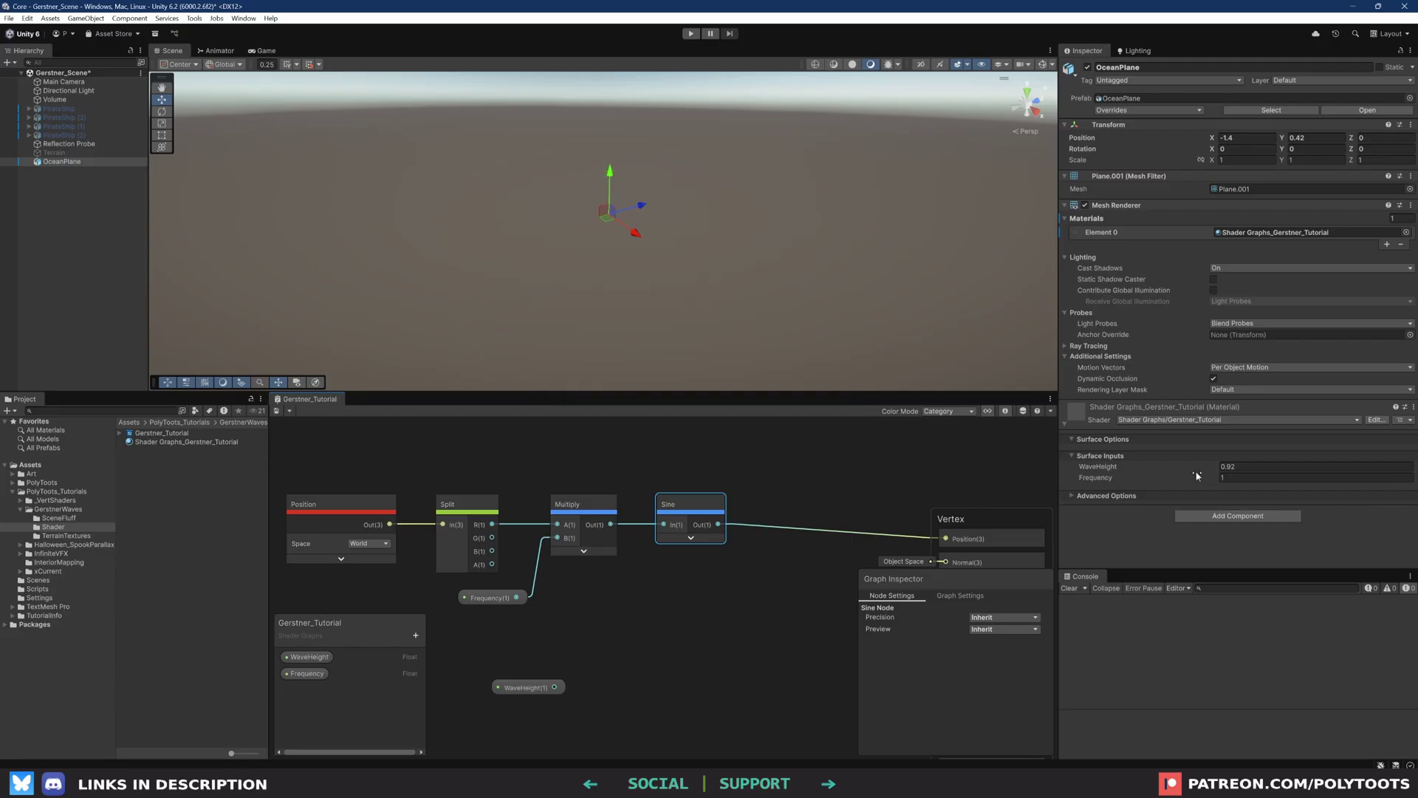
# Try out different Frequency values on the OceanPlane material and undo the change
pyautogui.moveTo(1196, 475); pyautogui.dragTo(1215, 483)
pyautogui.hotkey('ctrl', 'z')
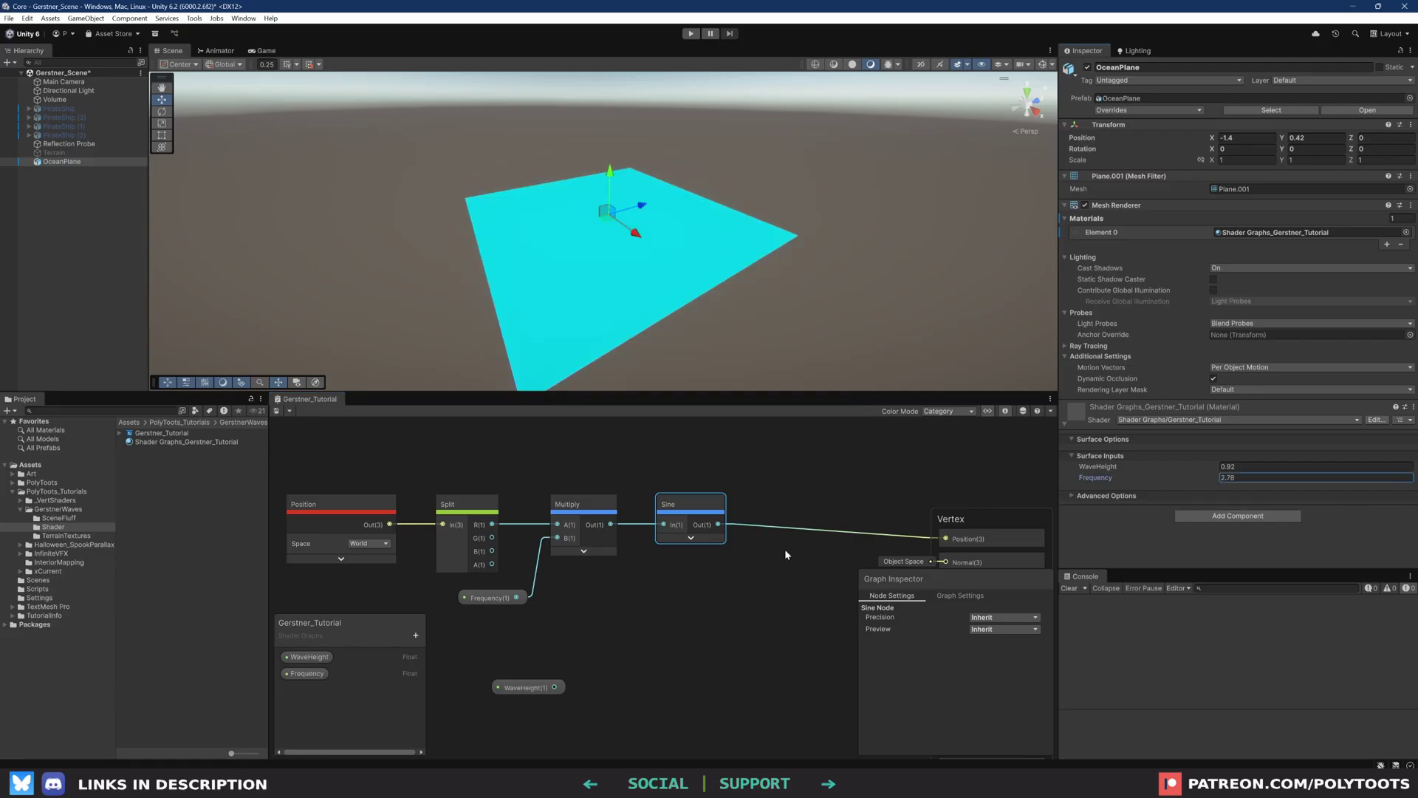
# Create an Add node and place it above the connection between Sine and the Vertex block
pyautogui.press('space')
pyautogui.write('add')
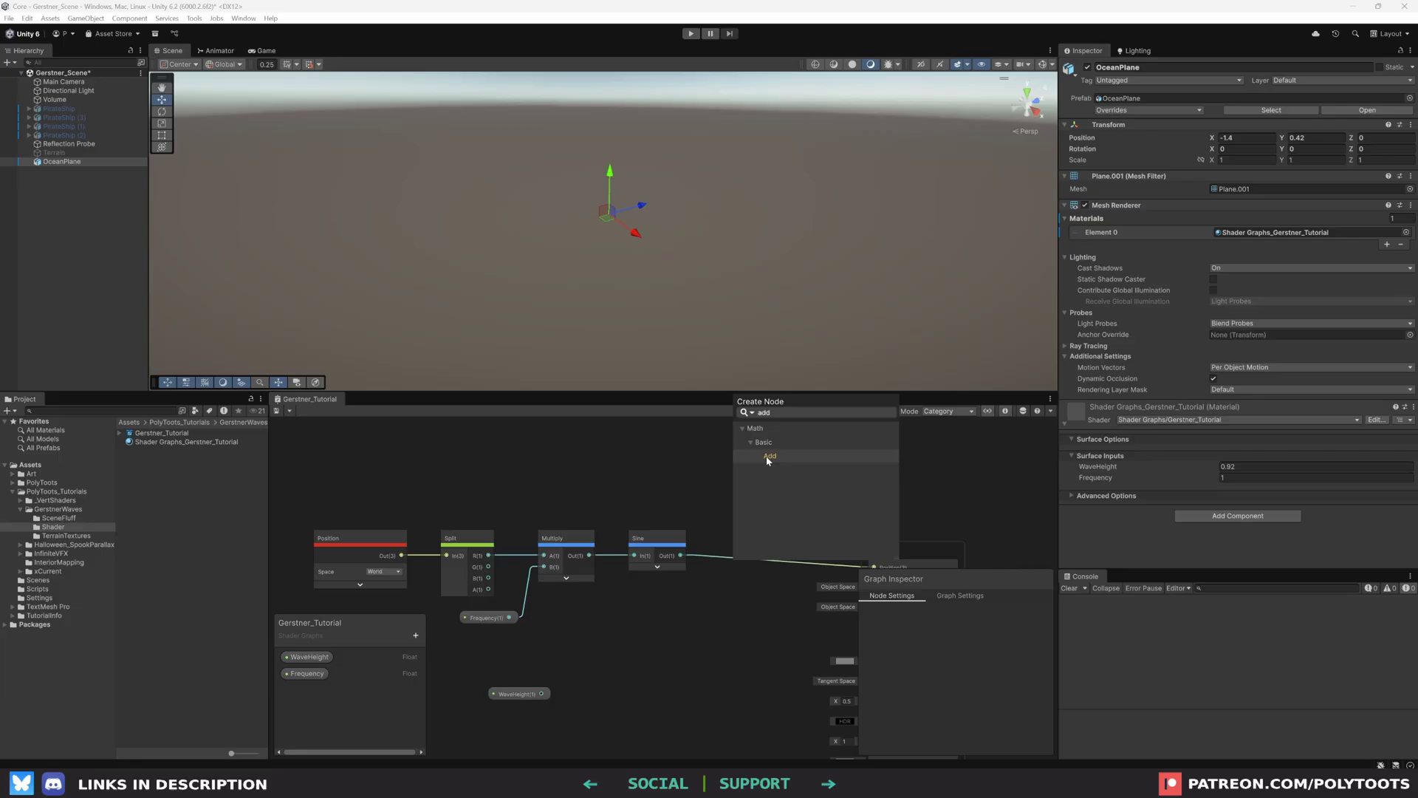
pyautogui.doubleClick(767, 458)
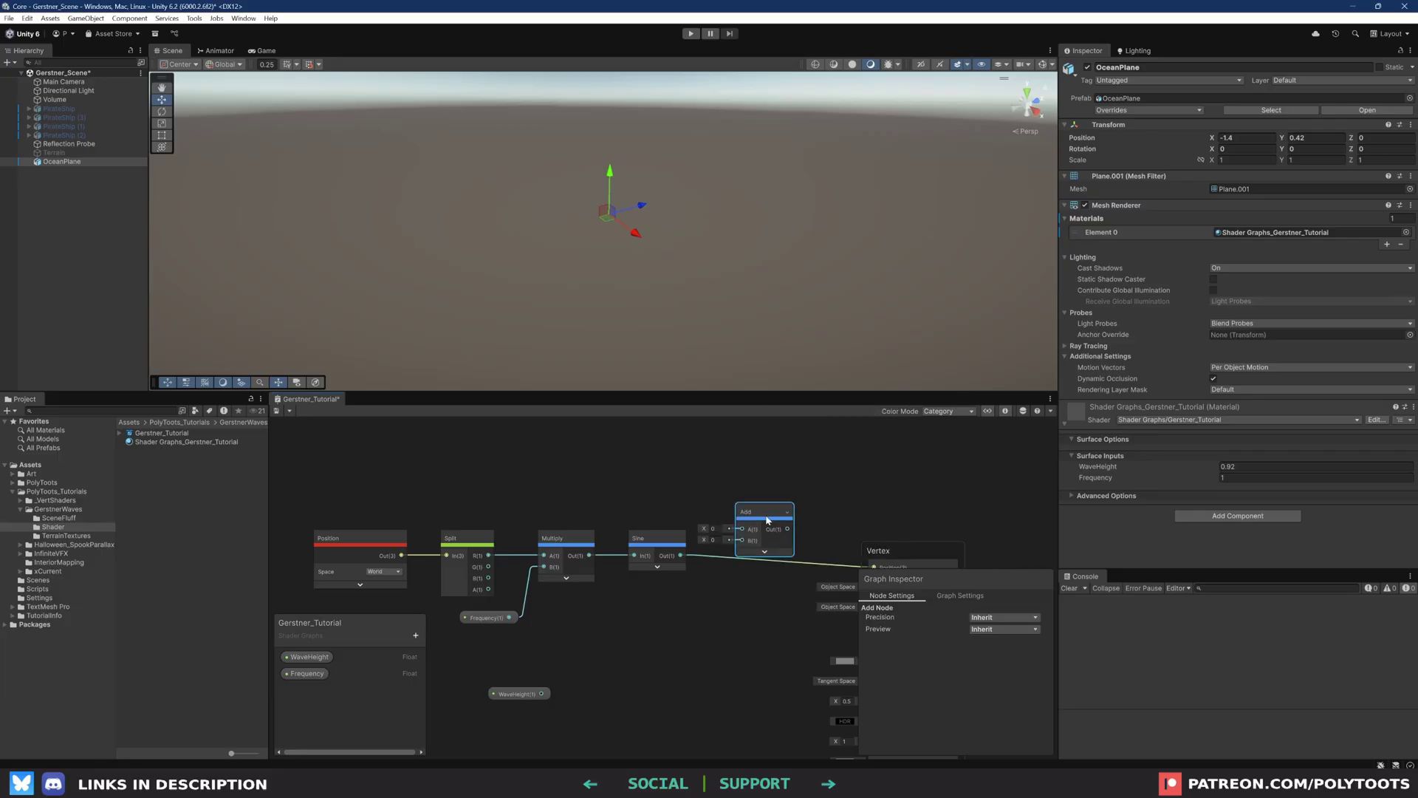
pyautogui.moveTo(766, 517); pyautogui.dragTo(758, 488)
# Duplicate the Position node, set the copy's space to Object and connect it to Add's A input
pyautogui.click(355, 554)
pyautogui.hotkey('ctrl', 'd')
pyautogui.moveTo(384, 558); pyautogui.dragTo(732, 556)
pyautogui.click(620, 515)
pyautogui.click(629, 528)
# Connect the Sine output to Add's B input and route the Add output to the Vertex Position
pyautogui.moveTo(681, 612); pyautogui.dragTo(732, 567)
pyautogui.moveTo(774, 575); pyautogui.dragTo(699, 530, button='middle')
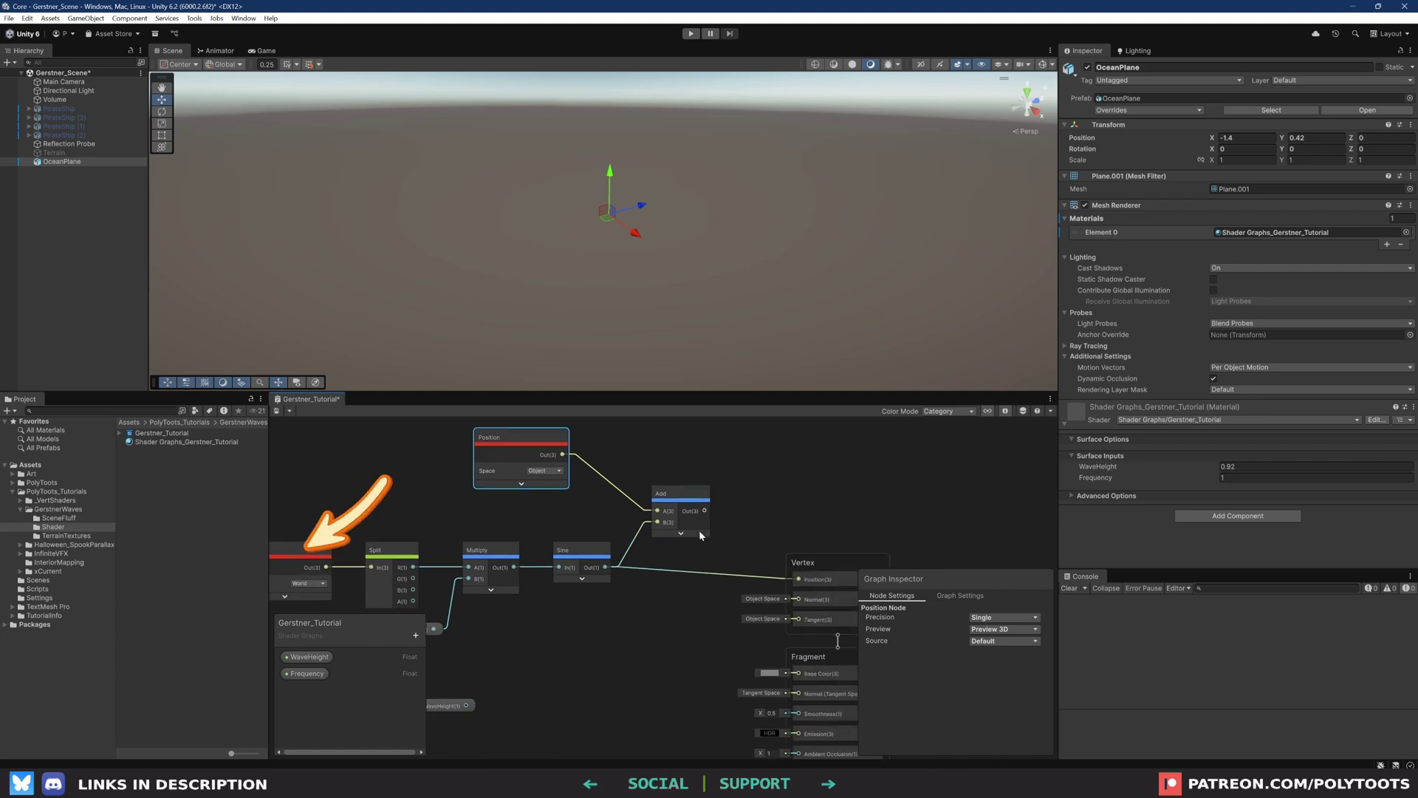
pyautogui.moveTo(707, 510); pyautogui.dragTo(792, 580)
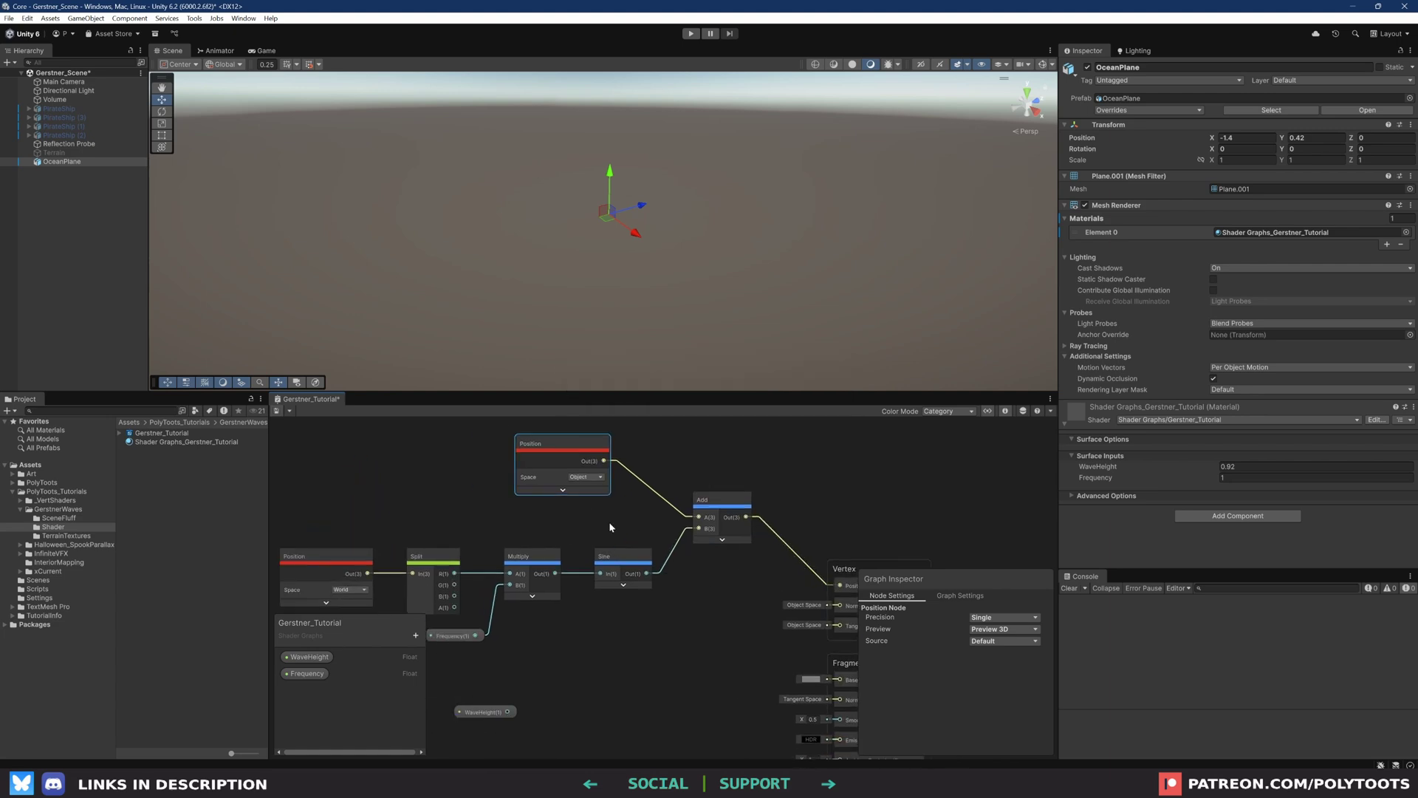
# Set the OceanPlane material's Frequency to 0.59 and inspect the waves from different angles
pyautogui.keyDown('alt'); pyautogui.moveTo(605, 270); pyautogui.dragTo(769, 280); pyautogui.keyUp('alt')
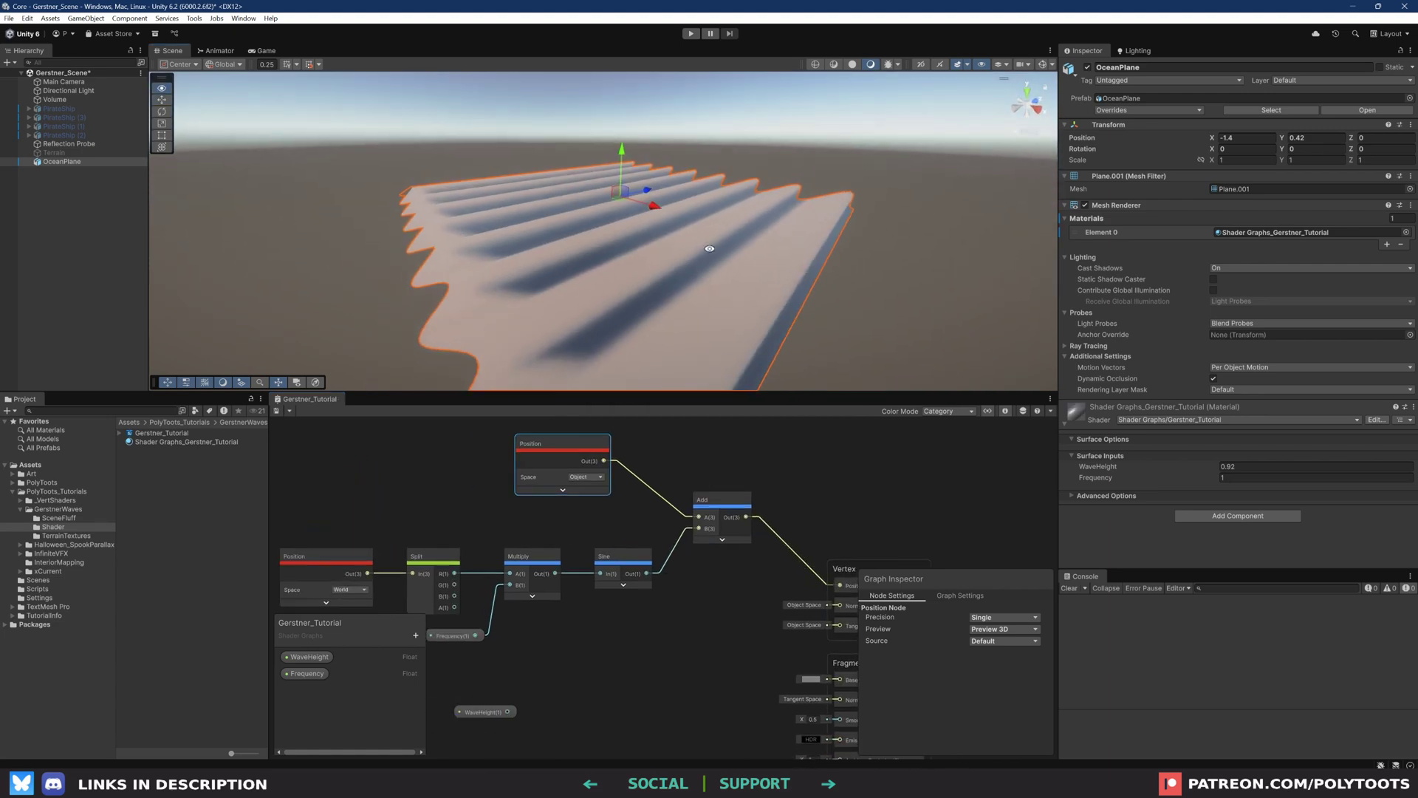
pyautogui.moveTo(1199, 476); pyautogui.dragTo(1170, 483)
pyautogui.keyDown('alt'); pyautogui.moveTo(776, 306); pyautogui.dragTo(668, 297); pyautogui.keyUp('alt')
# Insert a second Add node that takes the output of the Frequency Multiply node in its A input
pyautogui.press('space')
pyautogui.write('add')
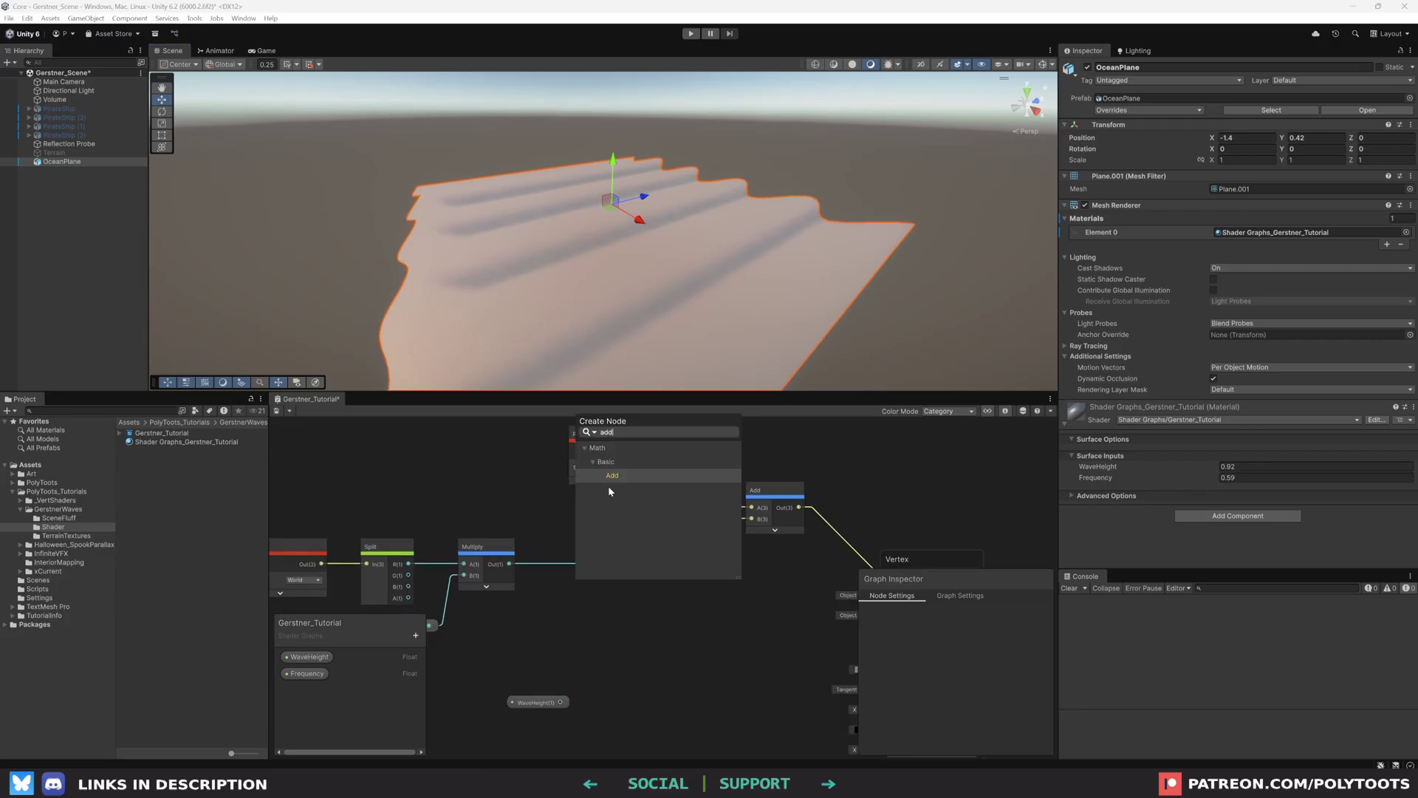
pyautogui.click(613, 475)
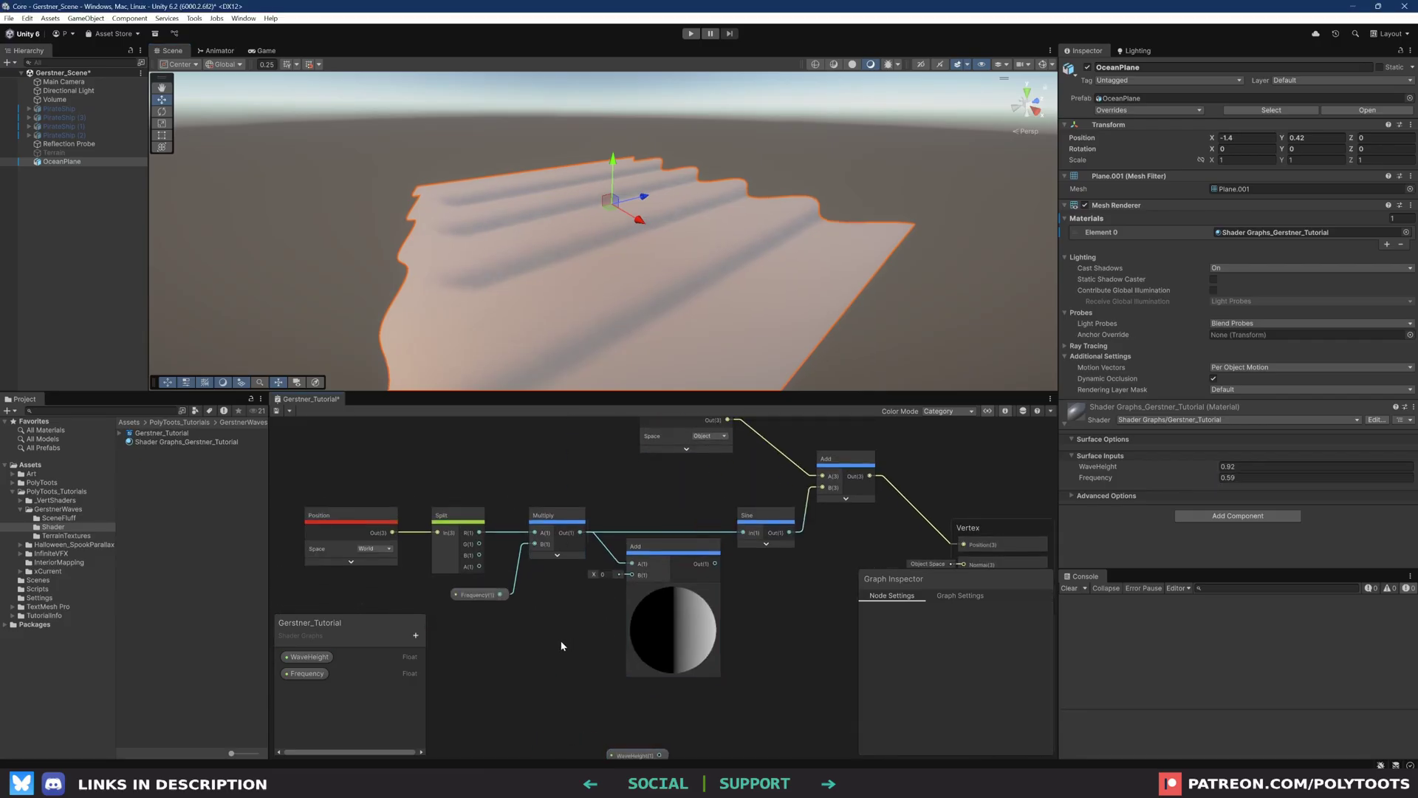
# Add a Time node and a second Multiply node side by side below the Frequency node
pyautogui.press('space')
pyautogui.write('mul')
pyautogui.click(607, 590)
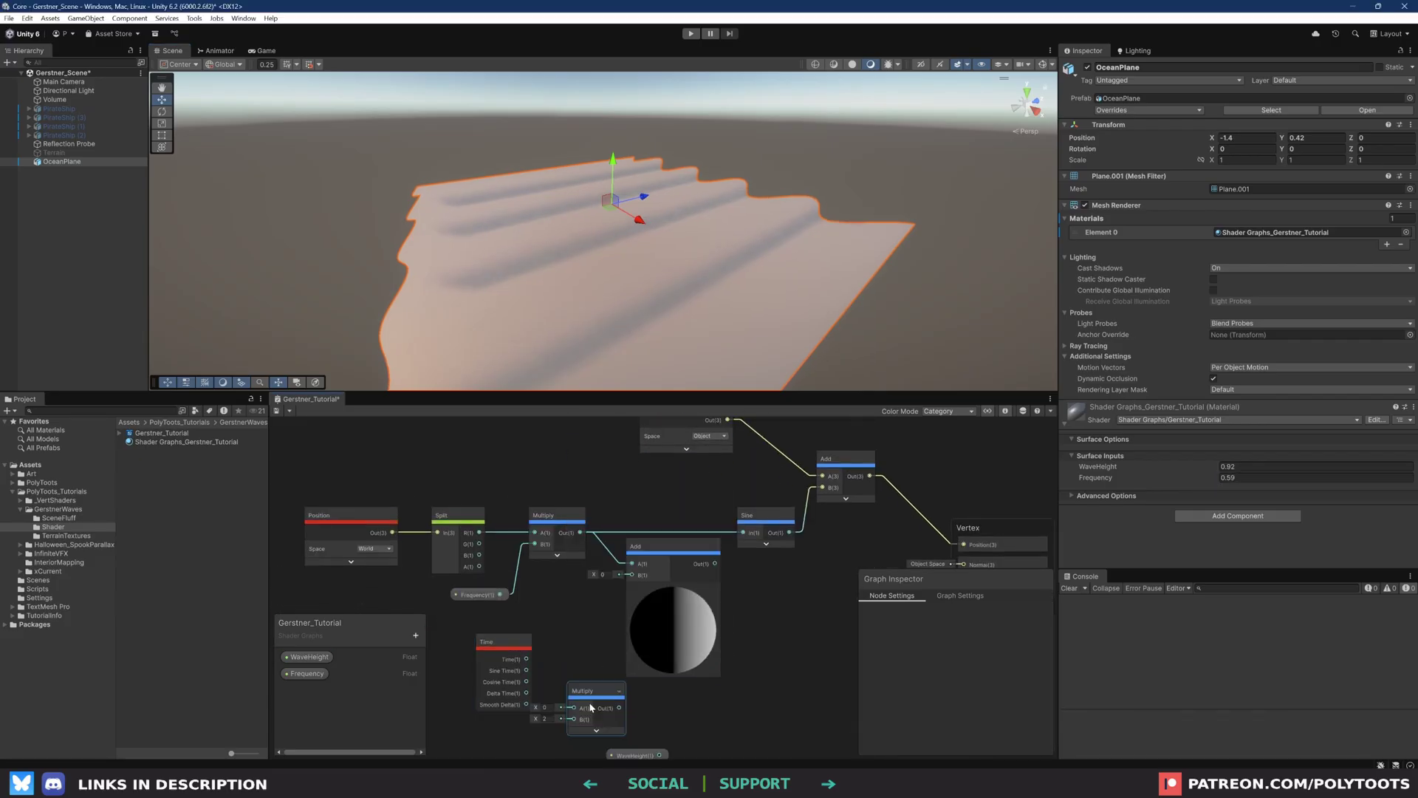
pyautogui.moveTo(590, 703); pyautogui.dragTo(561, 683)
# Create a float property named Speed and connect it to the B input of the Multiply node beside Time
pyautogui.moveTo(561, 683); pyautogui.dragTo(590, 605, button='middle')
pyautogui.scroll(1, 580, 622)
pyautogui.click(415, 634)
pyautogui.click(444, 420)
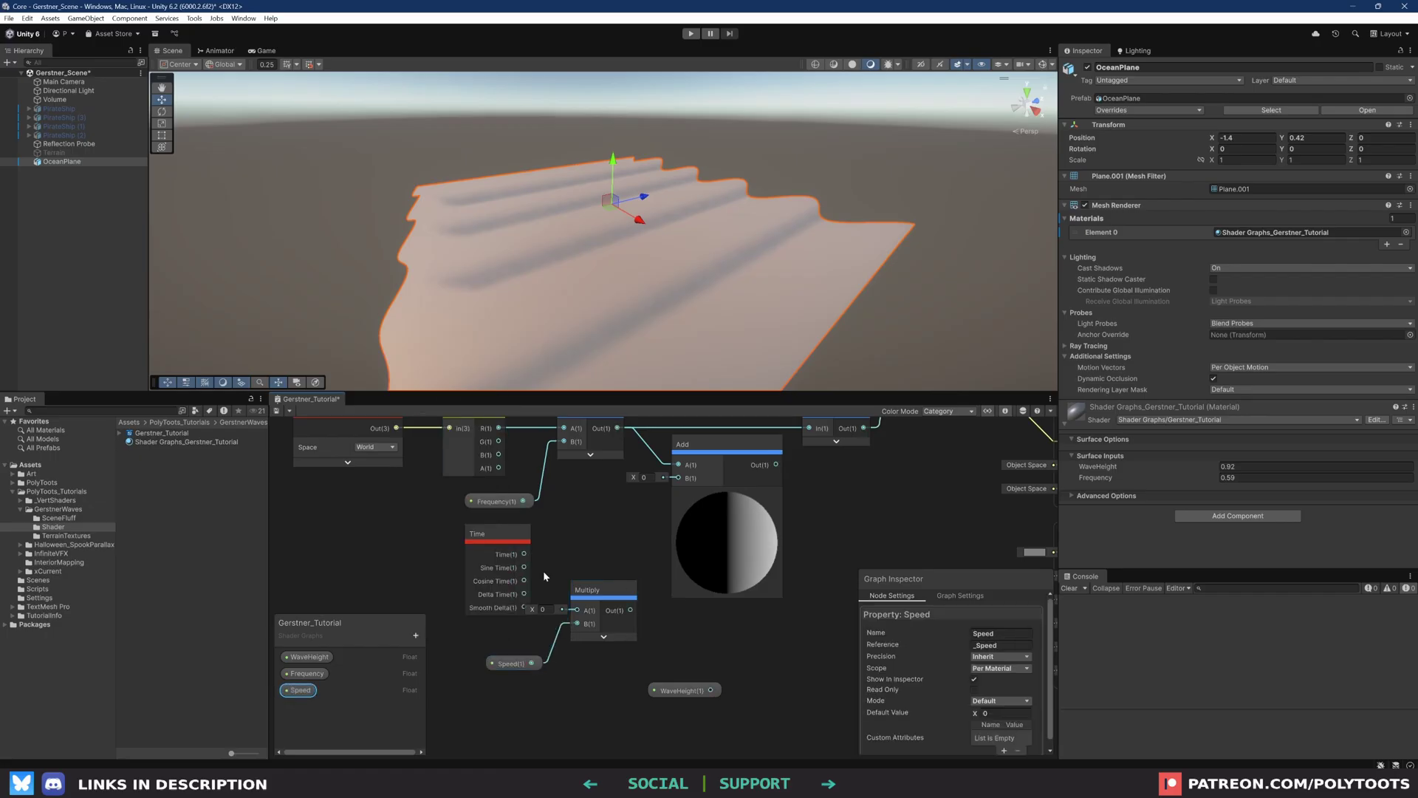
# Connect Time to the A input of the Speed Multiply node and its output to the second Add node's B input
pyautogui.moveTo(524, 554); pyautogui.dragTo(577, 611)
pyautogui.moveTo(607, 591); pyautogui.dragTo(593, 575)
pyautogui.moveTo(629, 586); pyautogui.dragTo(582, 664, button='middle')
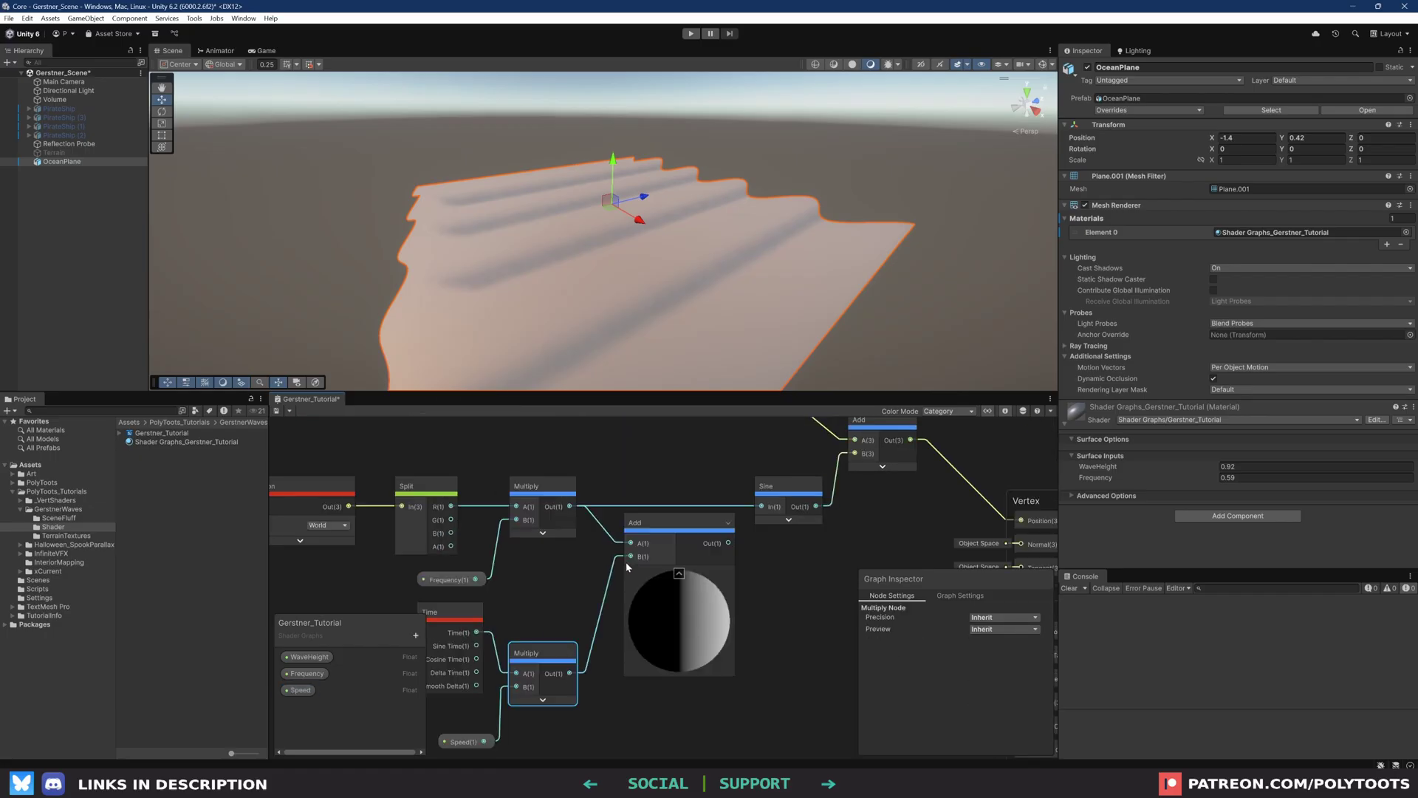
# Connect the second Add node's output to the Sine input, collapse the Add preview and save the shader graph
pyautogui.click(679, 566)
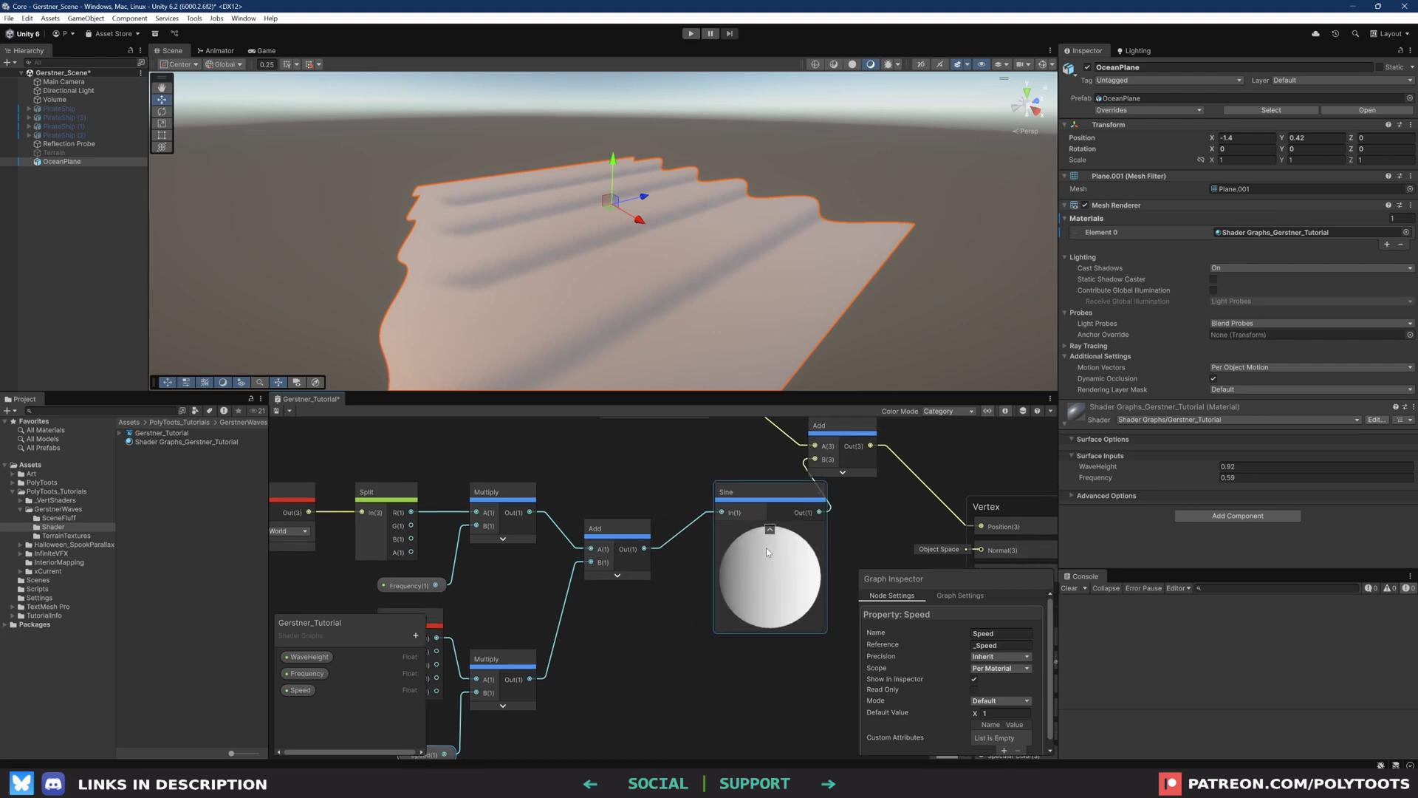
pyautogui.click(277, 411)
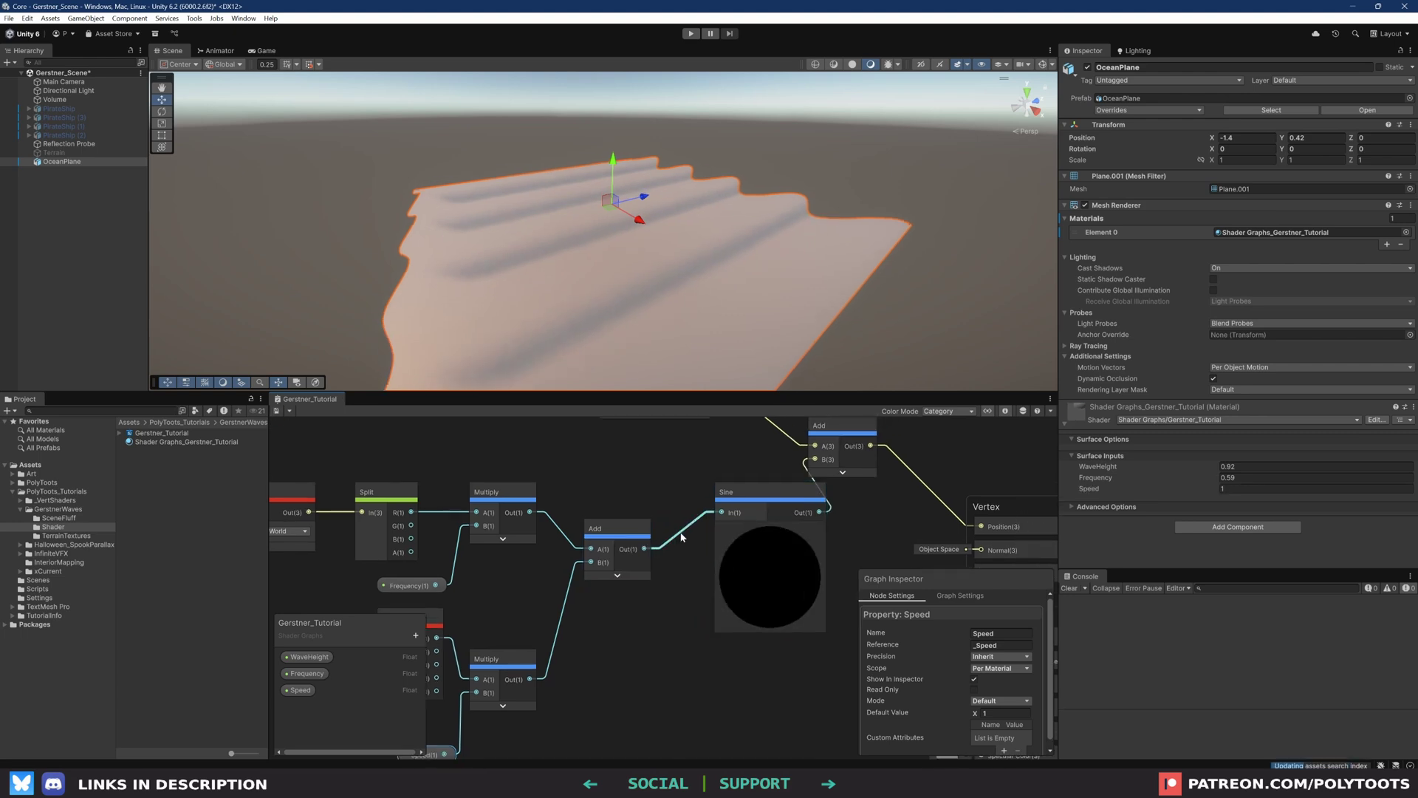
# Test the material's Speed at 5 and -5, and settle on a Speed of 2
pyautogui.click(1227, 488)
pyautogui.write('5')
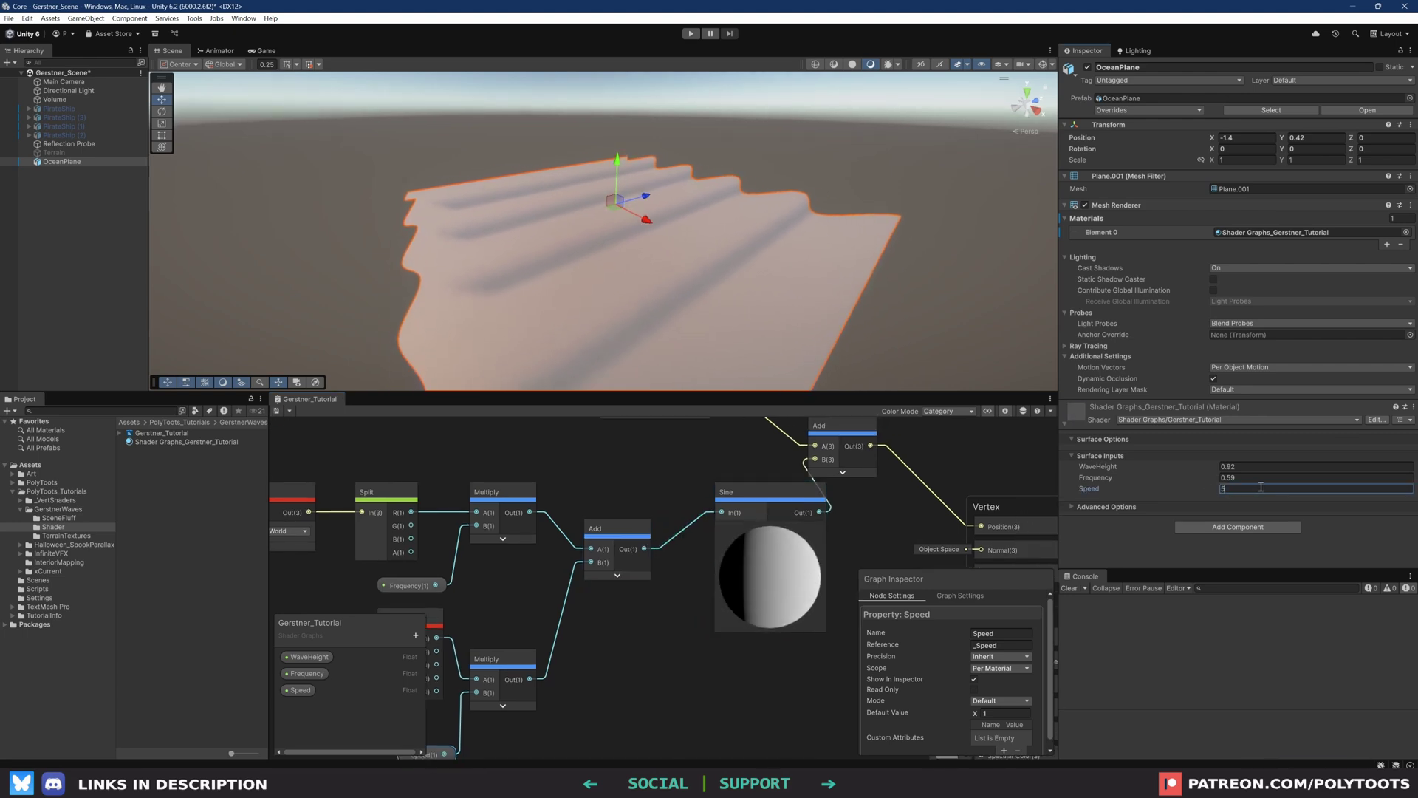
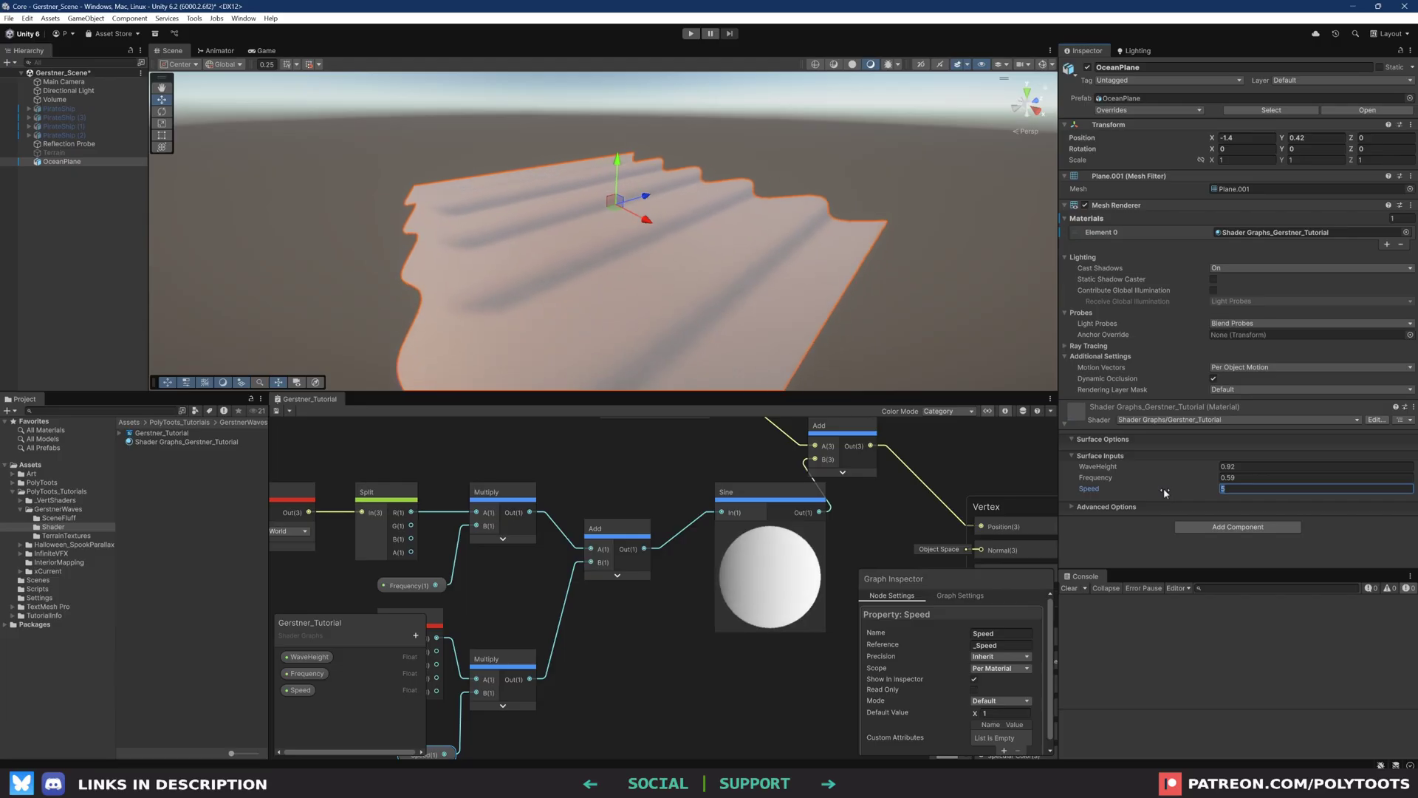
pyautogui.write('-5')
pyautogui.press('Return')
pyautogui.click(1241, 488)
pyautogui.write('2')
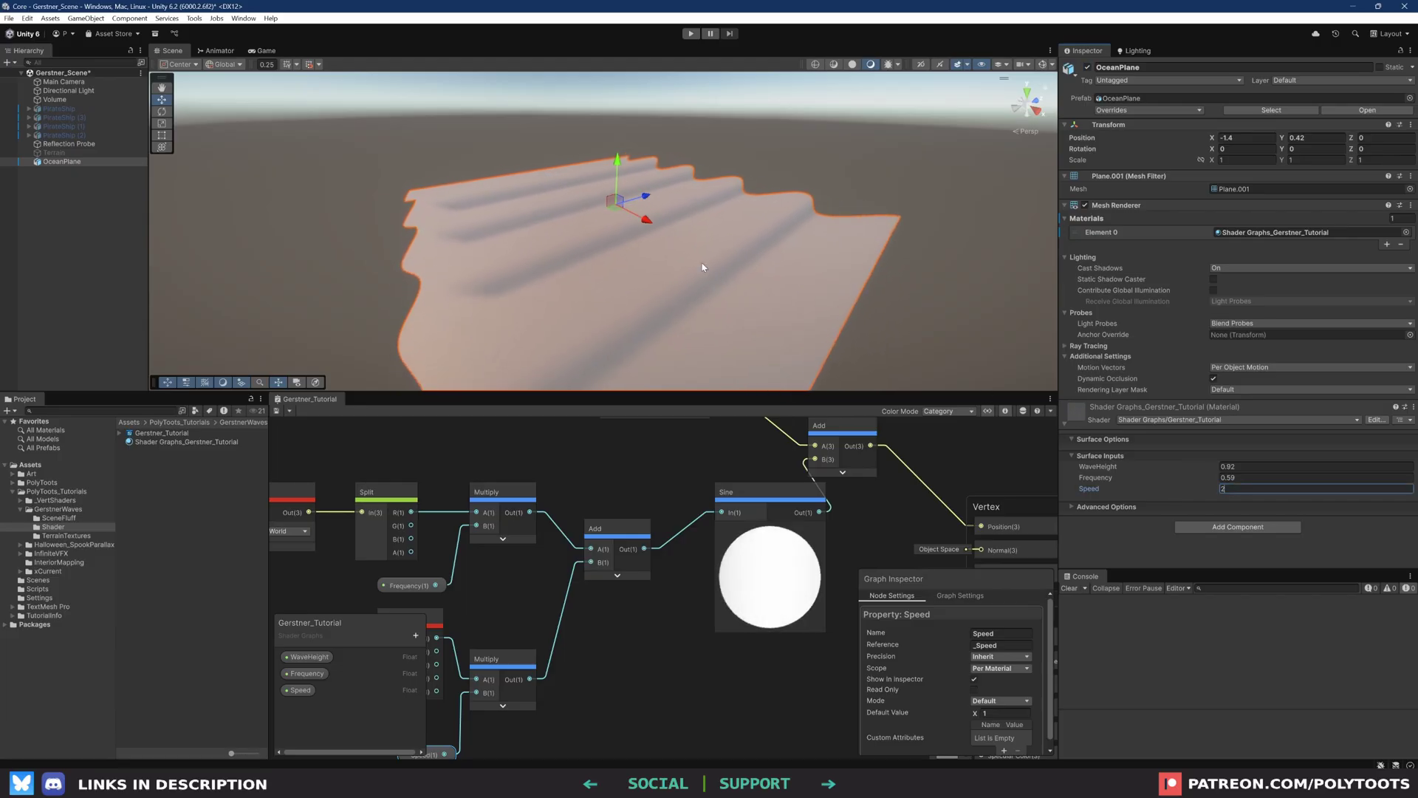
pyautogui.keyDown('alt'); pyautogui.moveTo(613, 284); pyautogui.dragTo(792, 305); pyautogui.keyUp('alt')
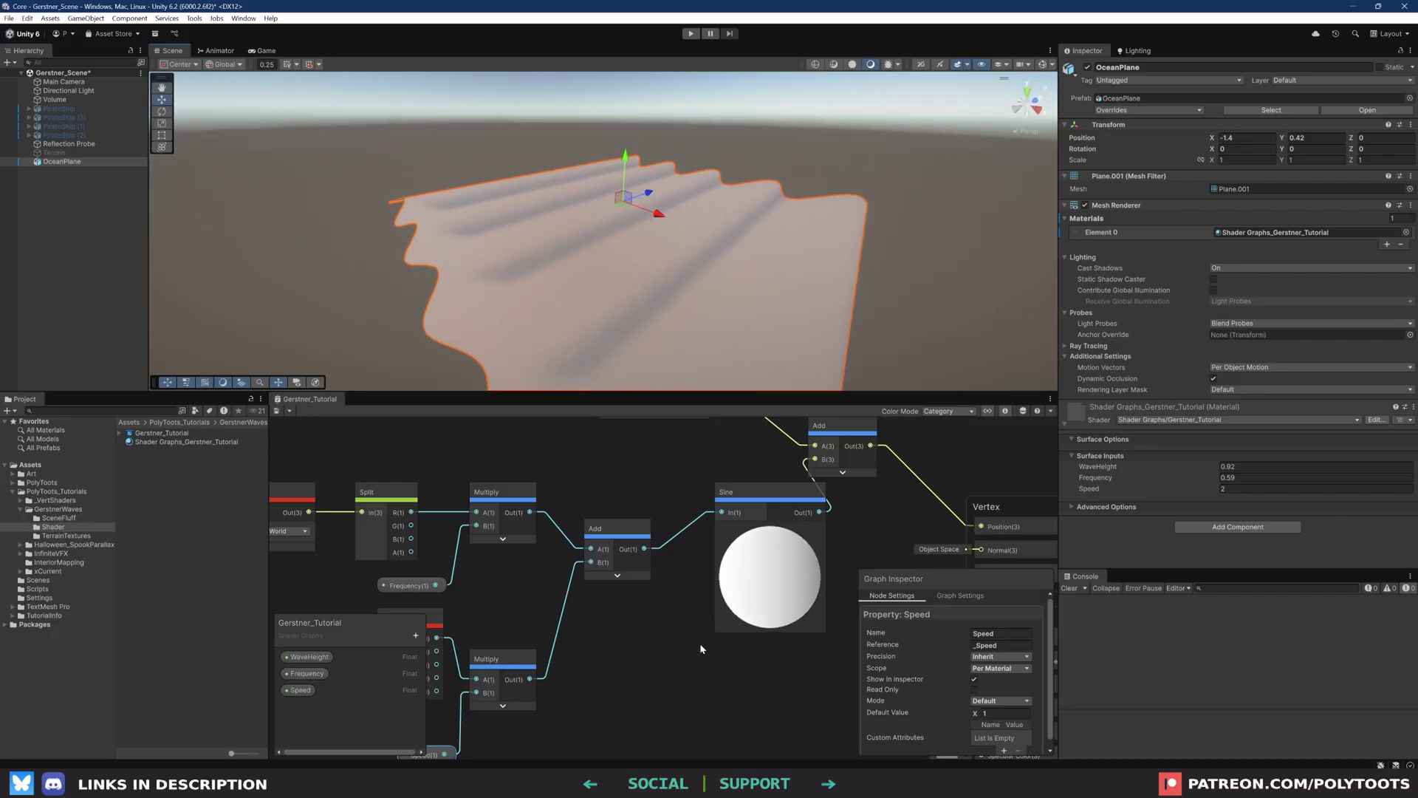
# Create a Vector3 property named Direction and place it in the graph above the world-space Position node
pyautogui.hotkey('shift', 'space')
pyautogui.click(147, 634)
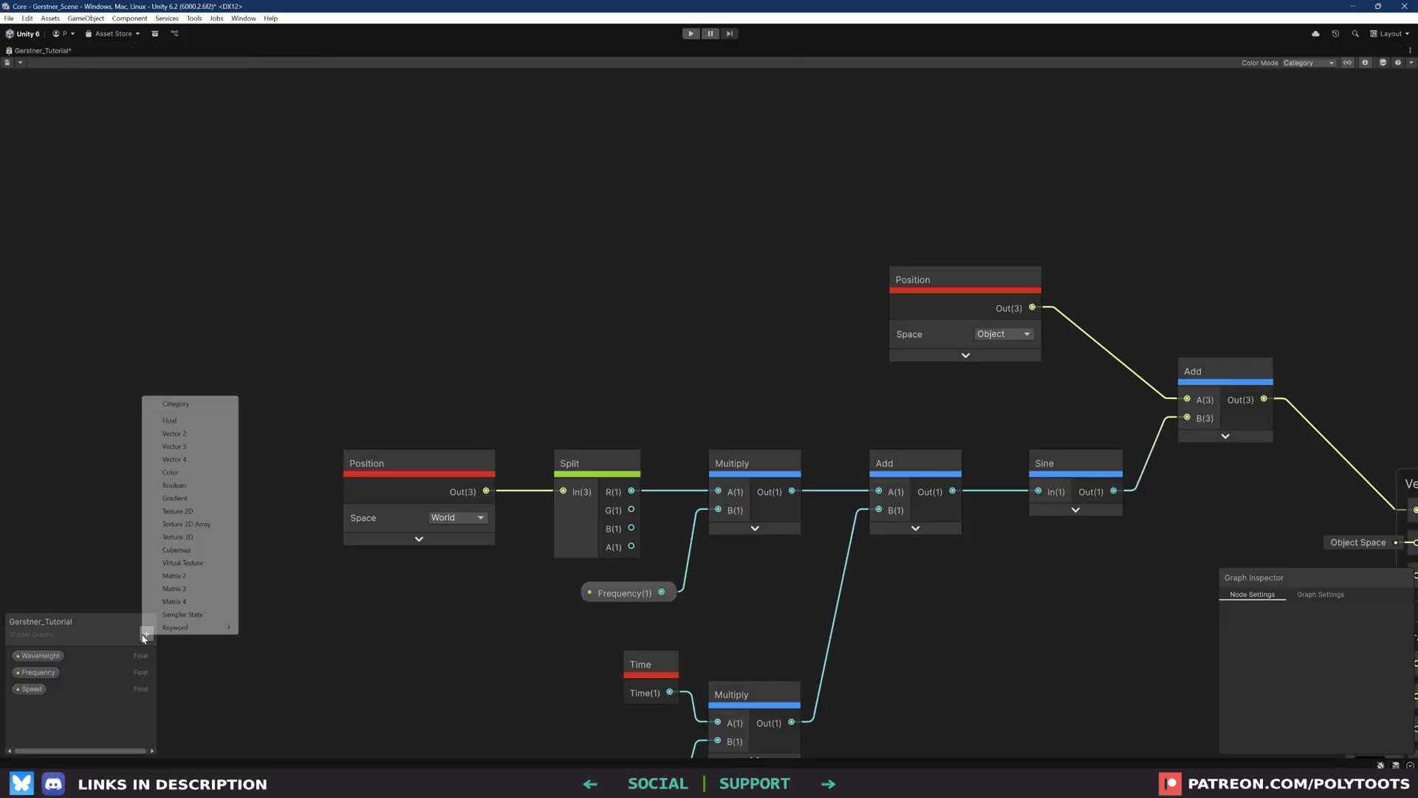
pyautogui.click(175, 446)
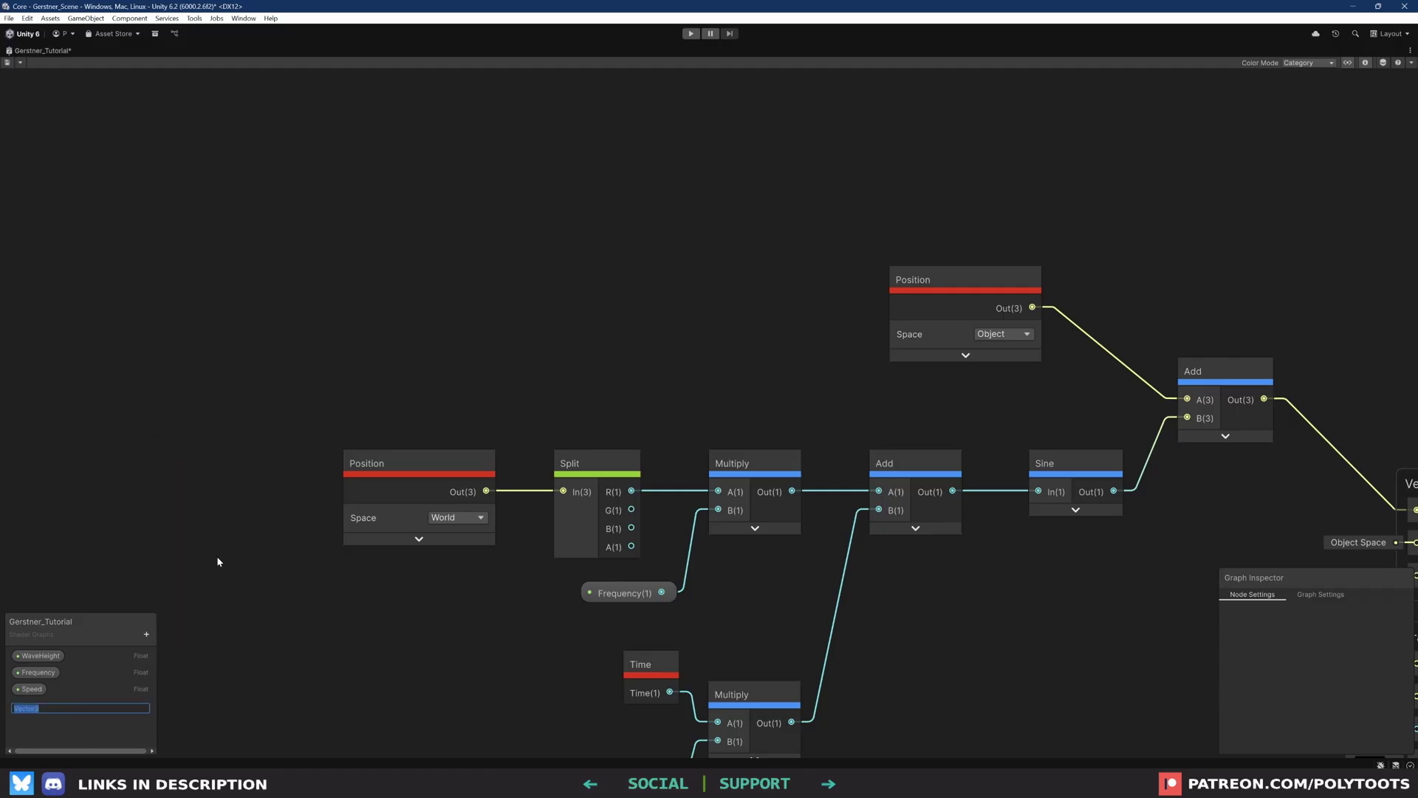
pyautogui.press('Return')
pyautogui.moveTo(35, 705); pyautogui.dragTo(369, 341)
# Replace the Split node beside the world-space Position node with a Dot Product node and collapse its preview
pyautogui.moveTo(594, 476); pyautogui.dragTo(598, 458)
pyautogui.press('Delete')
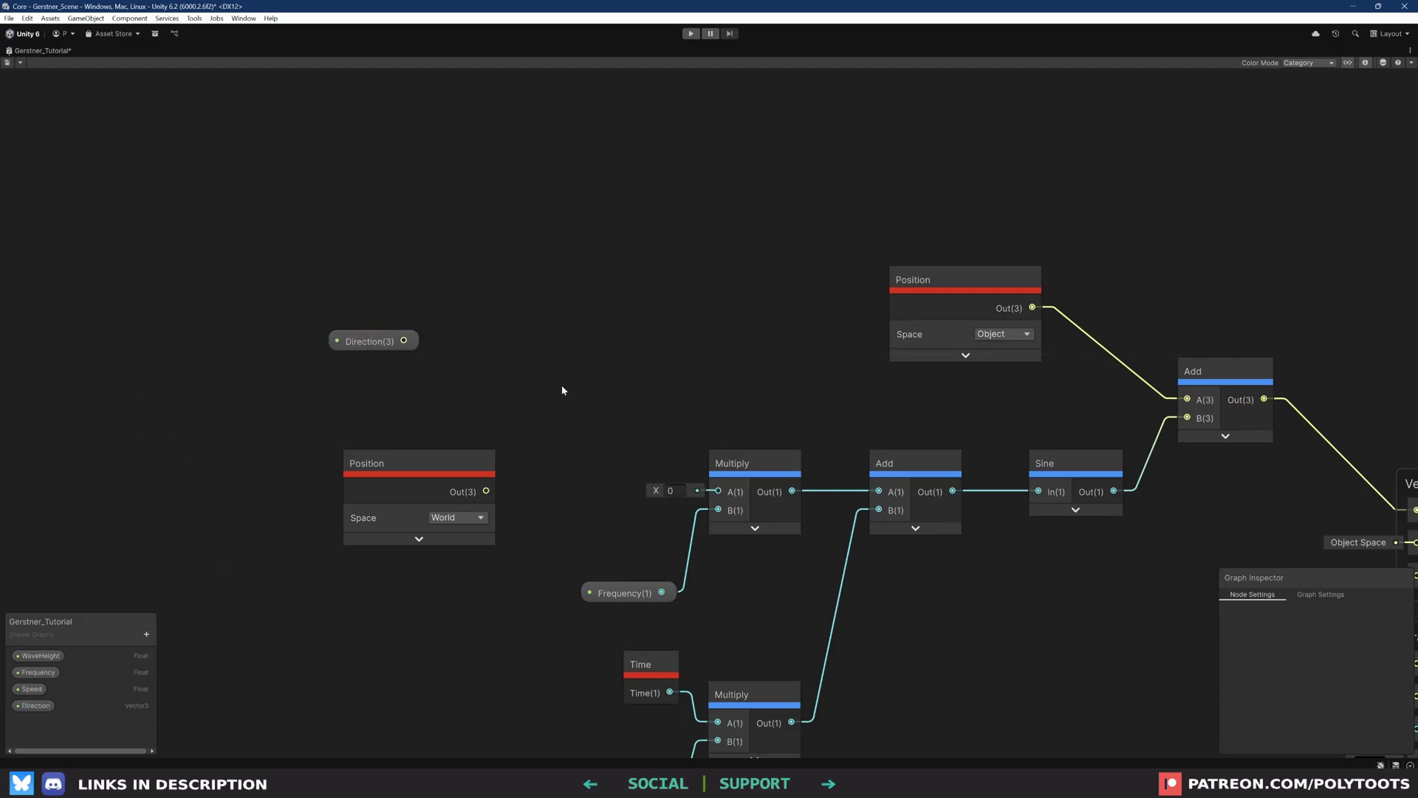
pyautogui.press('space')
pyautogui.write('dot')
pyautogui.doubleClick(577, 438)
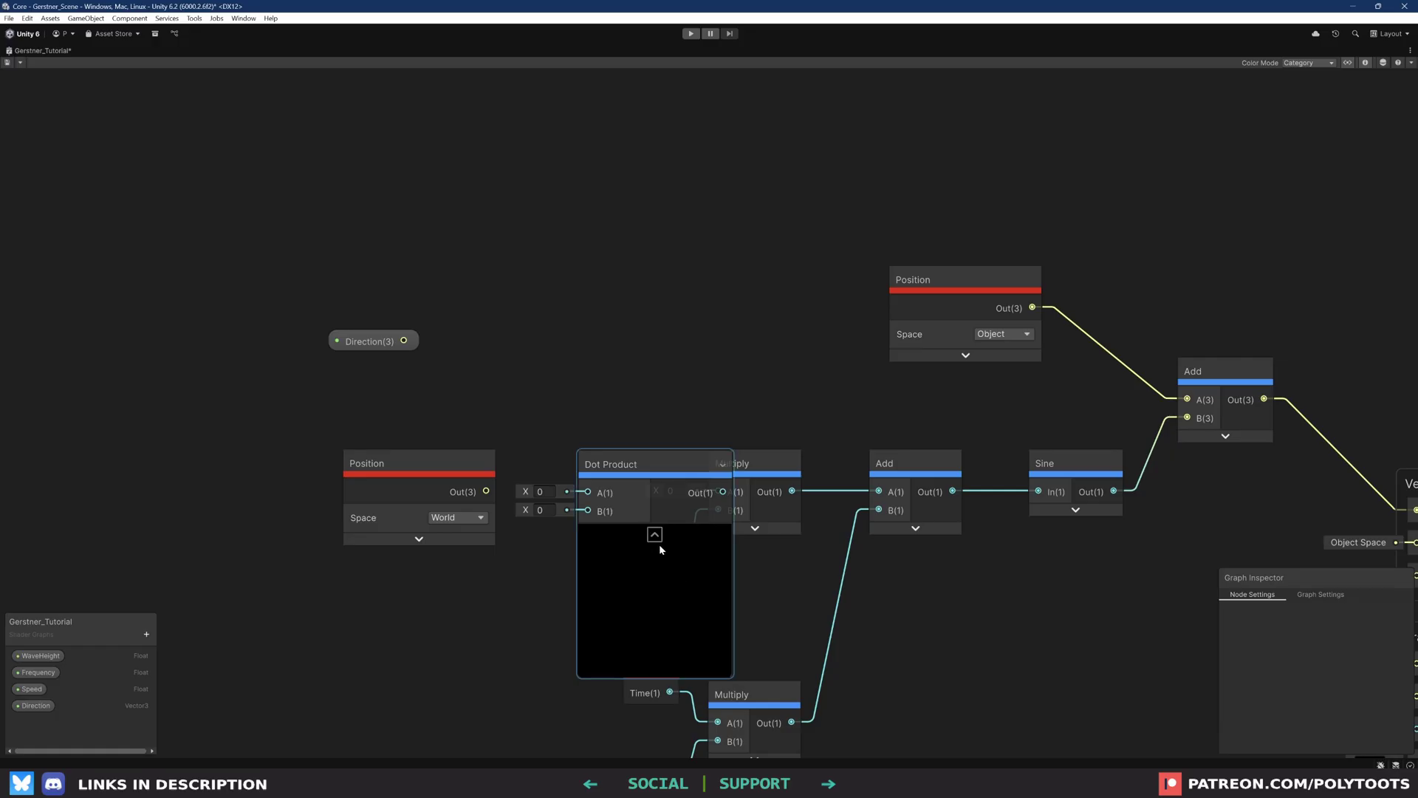
pyautogui.click(655, 534)
# Feed a normalized Direction and the world Position into Dot Product A and B, and connect its output to the Frequency Multiply's A input
pyautogui.moveTo(469, 342); pyautogui.dragTo(472, 342)
pyautogui.write('normali')
pyautogui.press('Return')
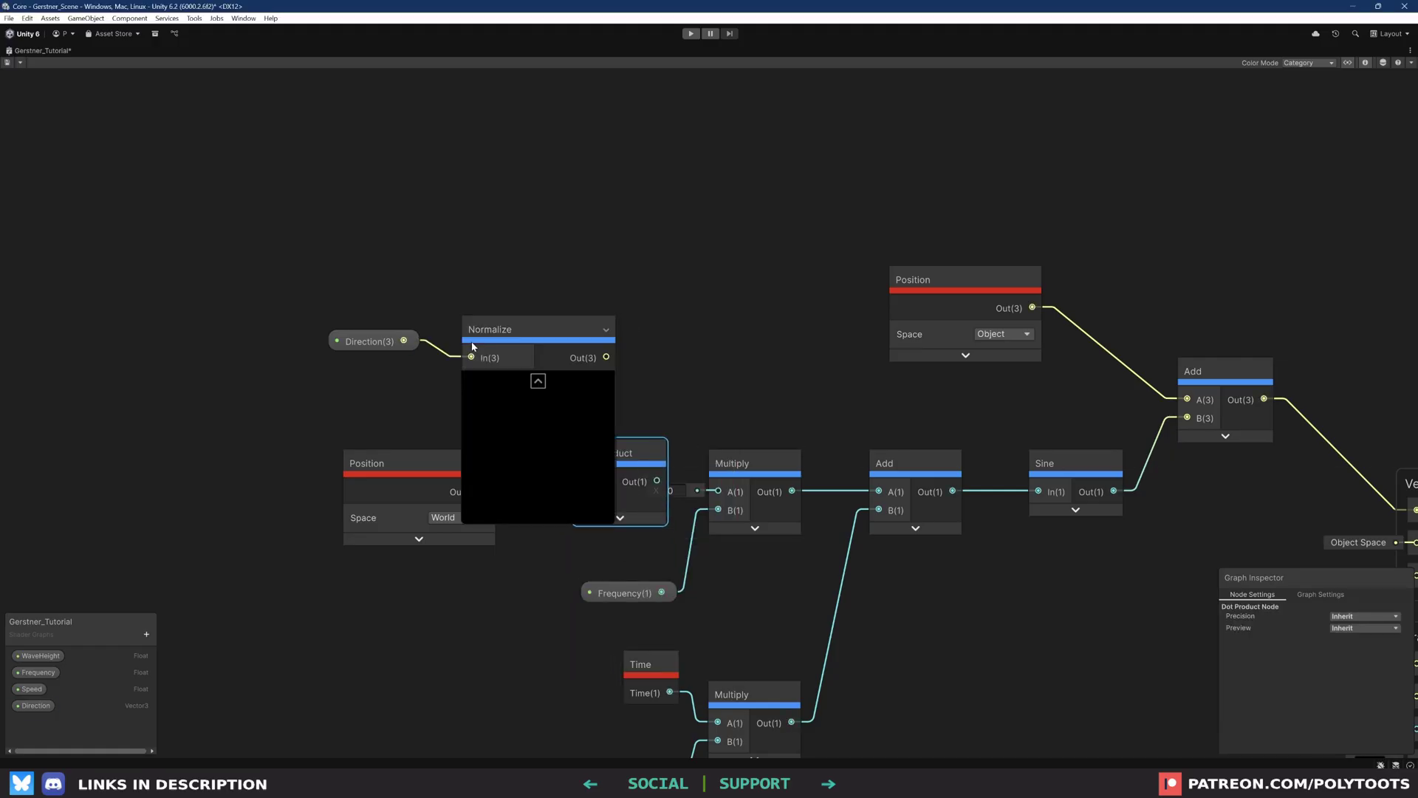
pyautogui.click(537, 381)
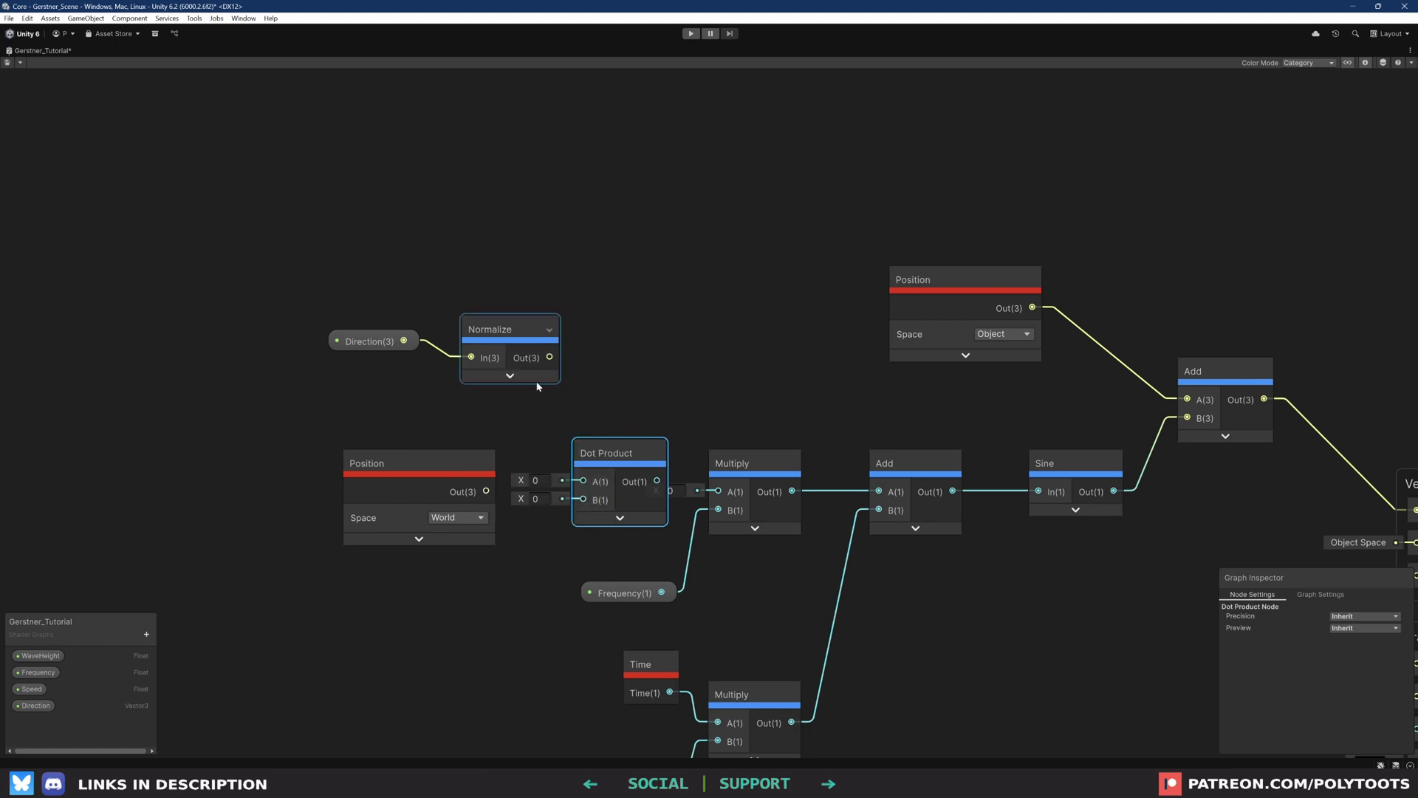
pyautogui.moveTo(501, 343); pyautogui.dragTo(490, 328)
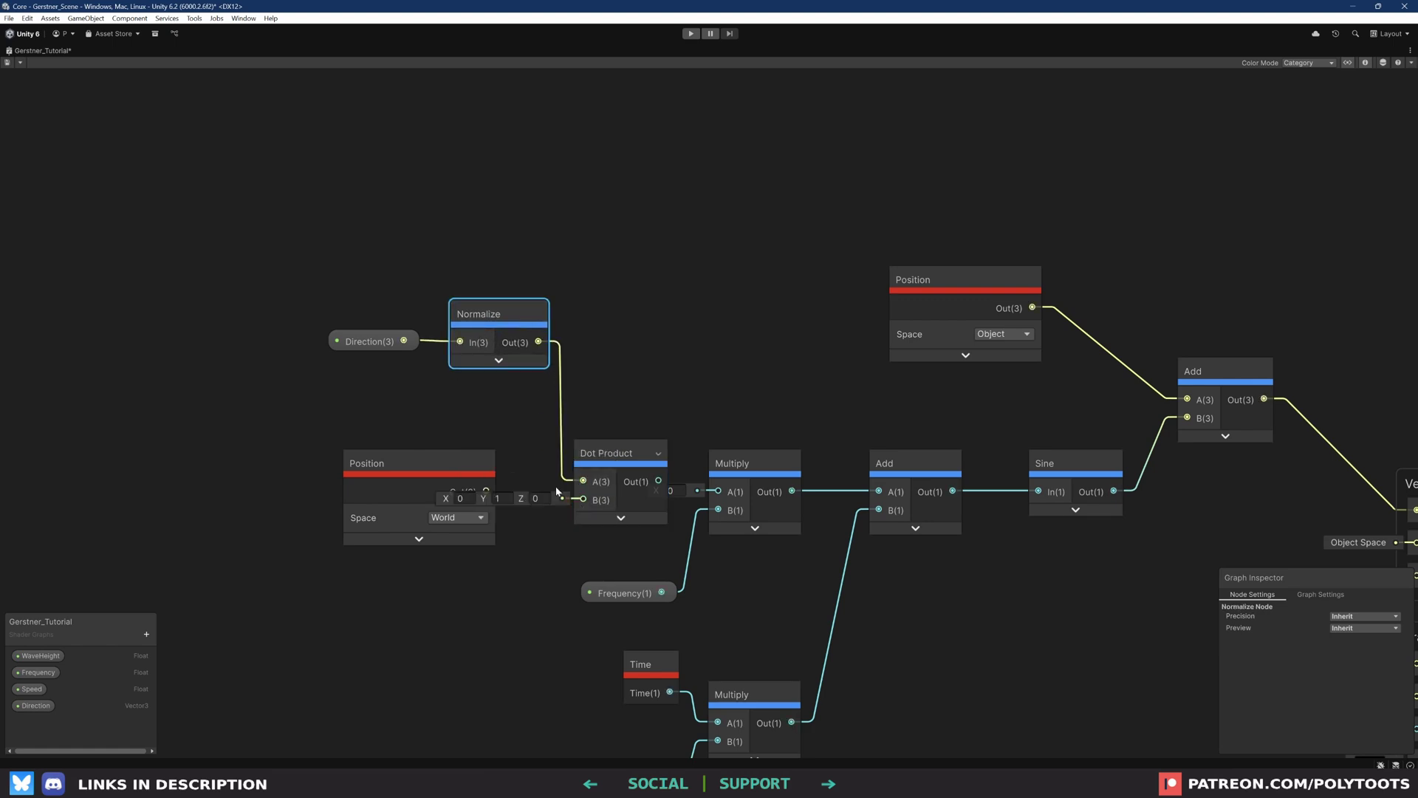
pyautogui.moveTo(488, 493); pyautogui.dragTo(476, 478)
pyautogui.moveTo(623, 470); pyautogui.dragTo(624, 480)
# Set the Direction property's default X value to 1 and save the shader graph
pyautogui.click(370, 341)
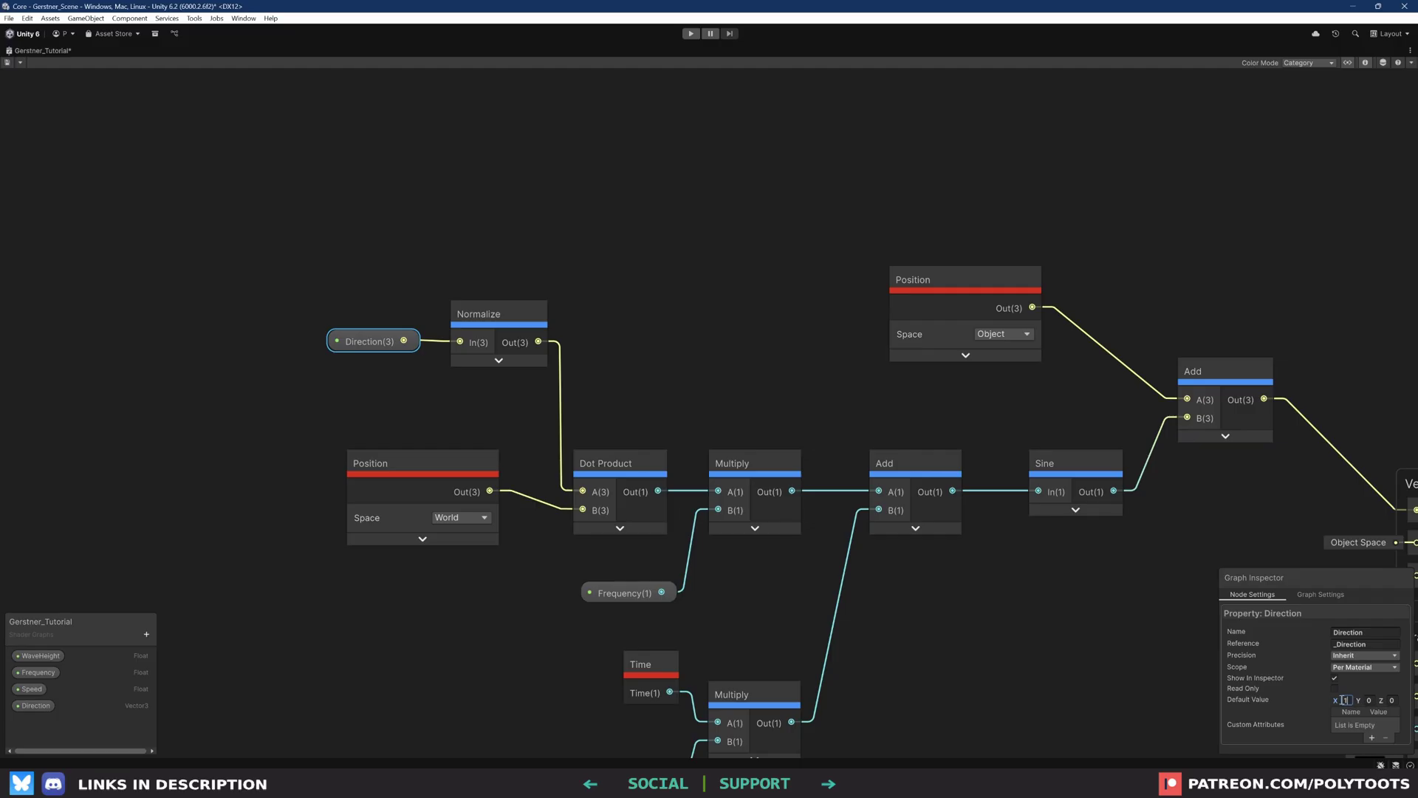
pyautogui.click(1068, 641)
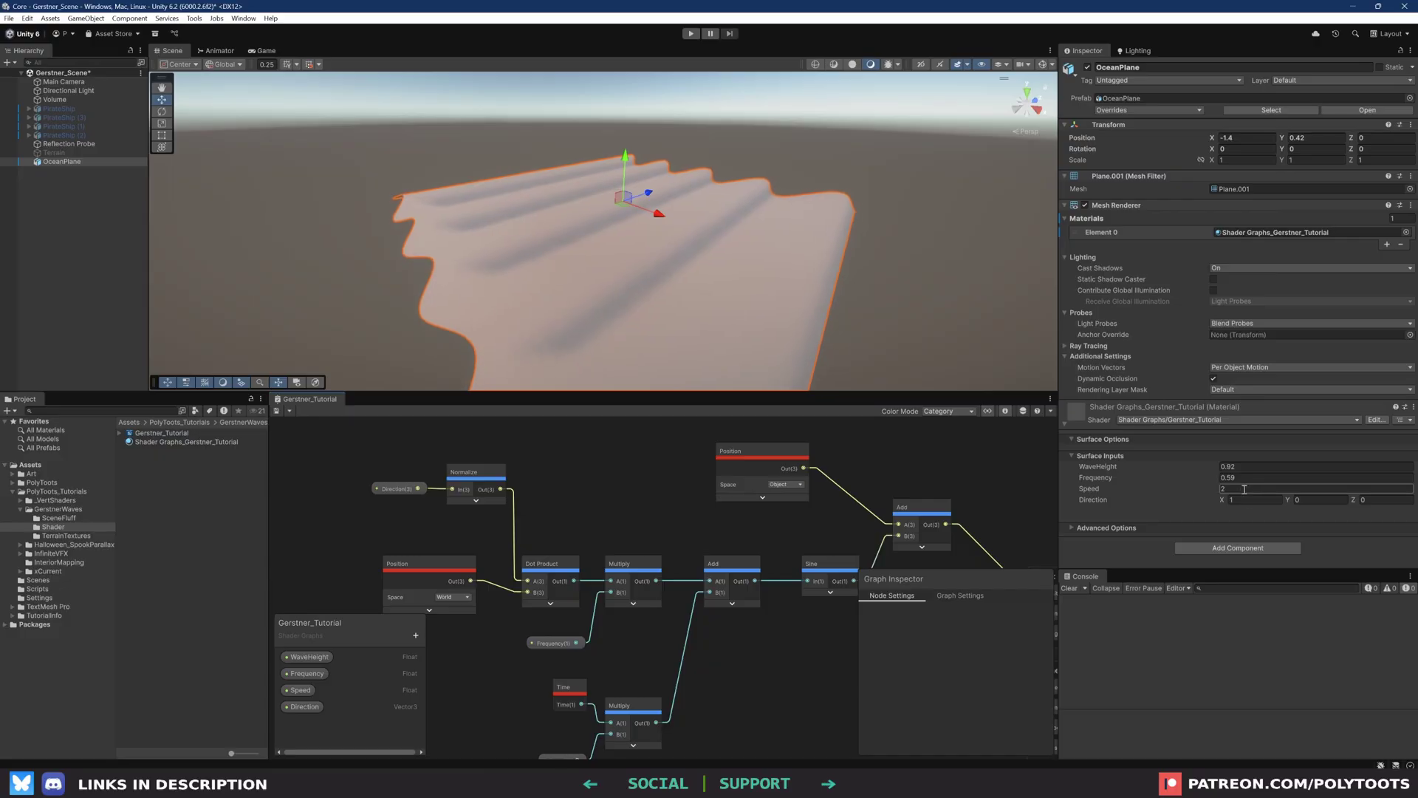
# Try a Direction Z of 1 on the ocean material and adjust it to 0.67
pyautogui.click(1245, 500)
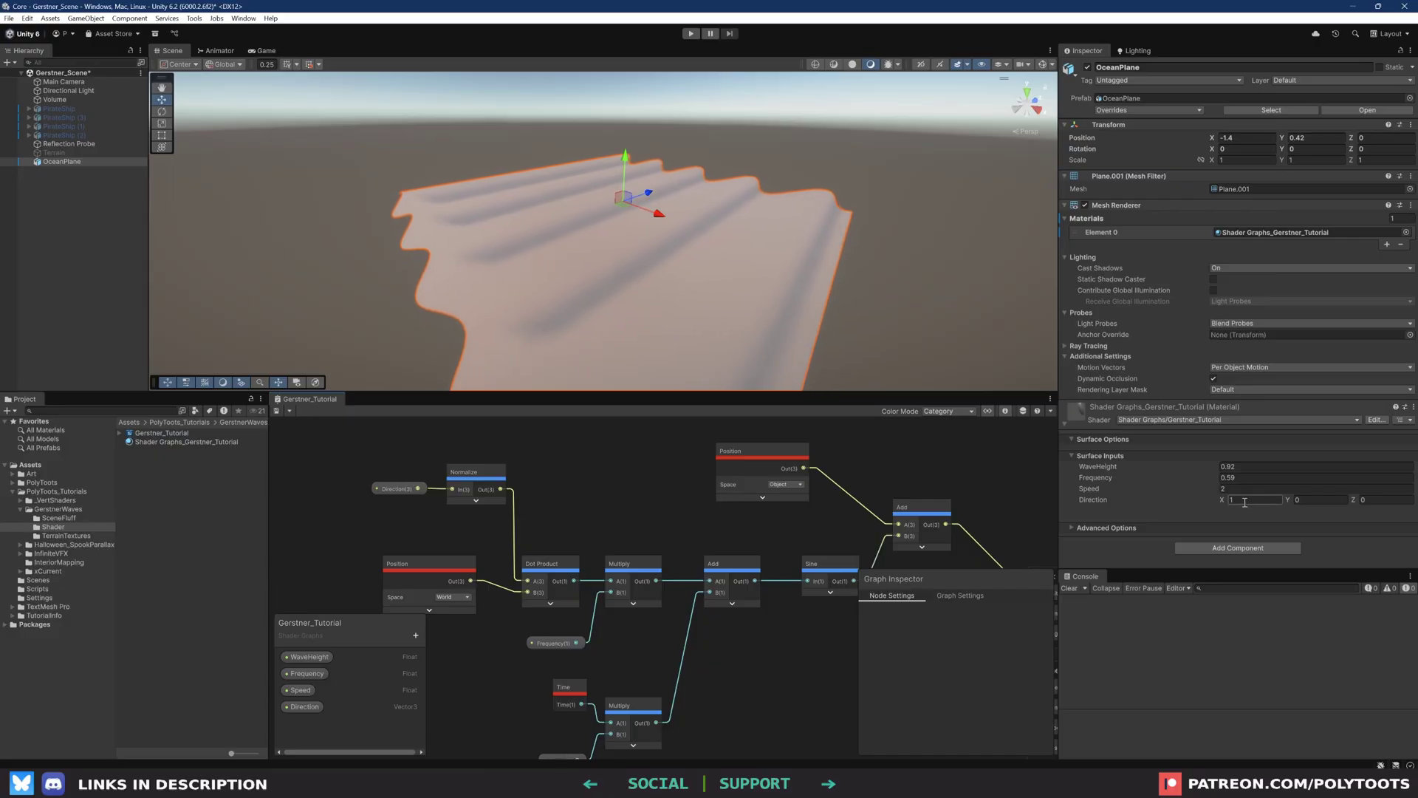
pyautogui.click(1368, 501)
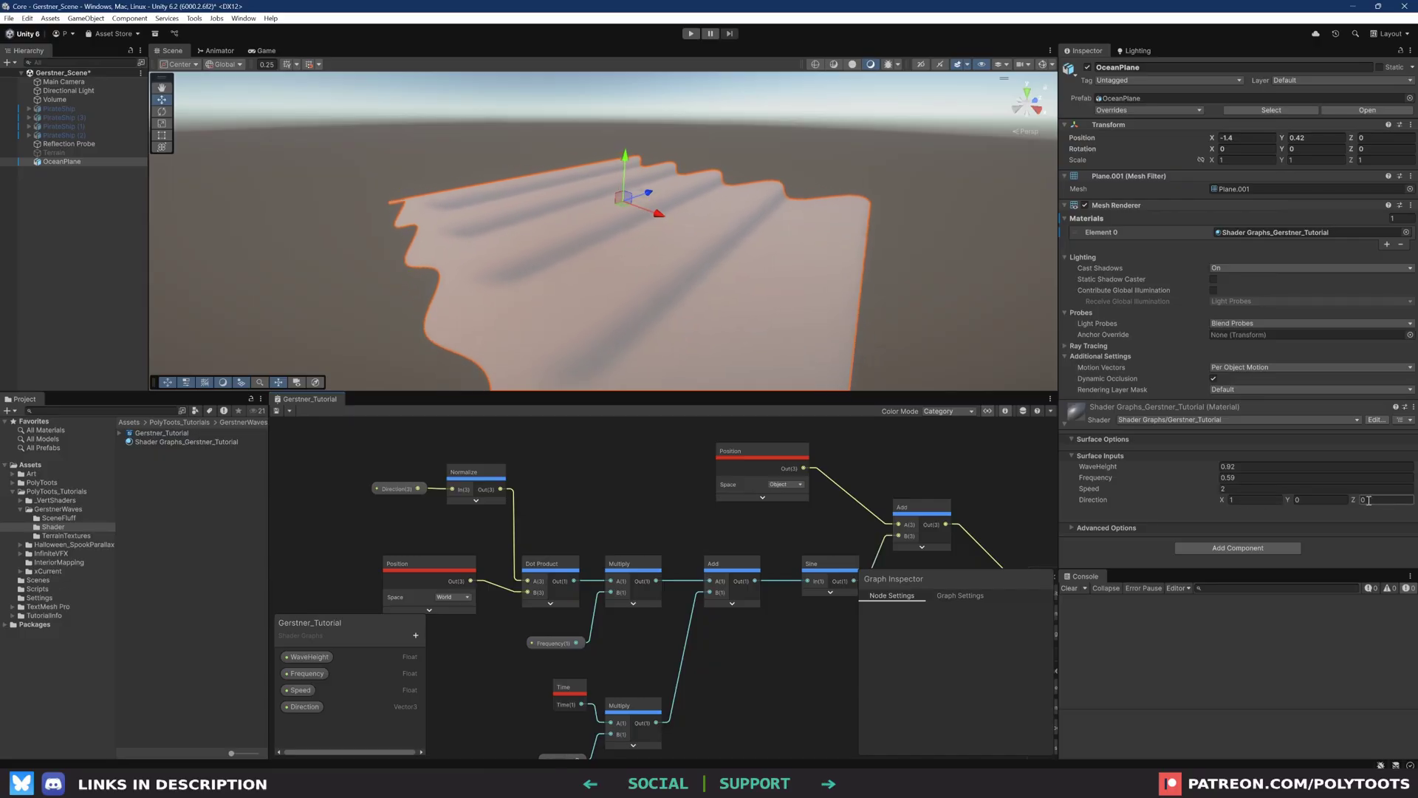
pyautogui.write('1')
pyautogui.moveTo(777, 226)
pyautogui.keyDown('alt'); pyautogui.mouseDown()
pyautogui.moveTo(788, 267)
pyautogui.moveTo(788, 244)
pyautogui.mouseUp(); pyautogui.keyUp('alt')
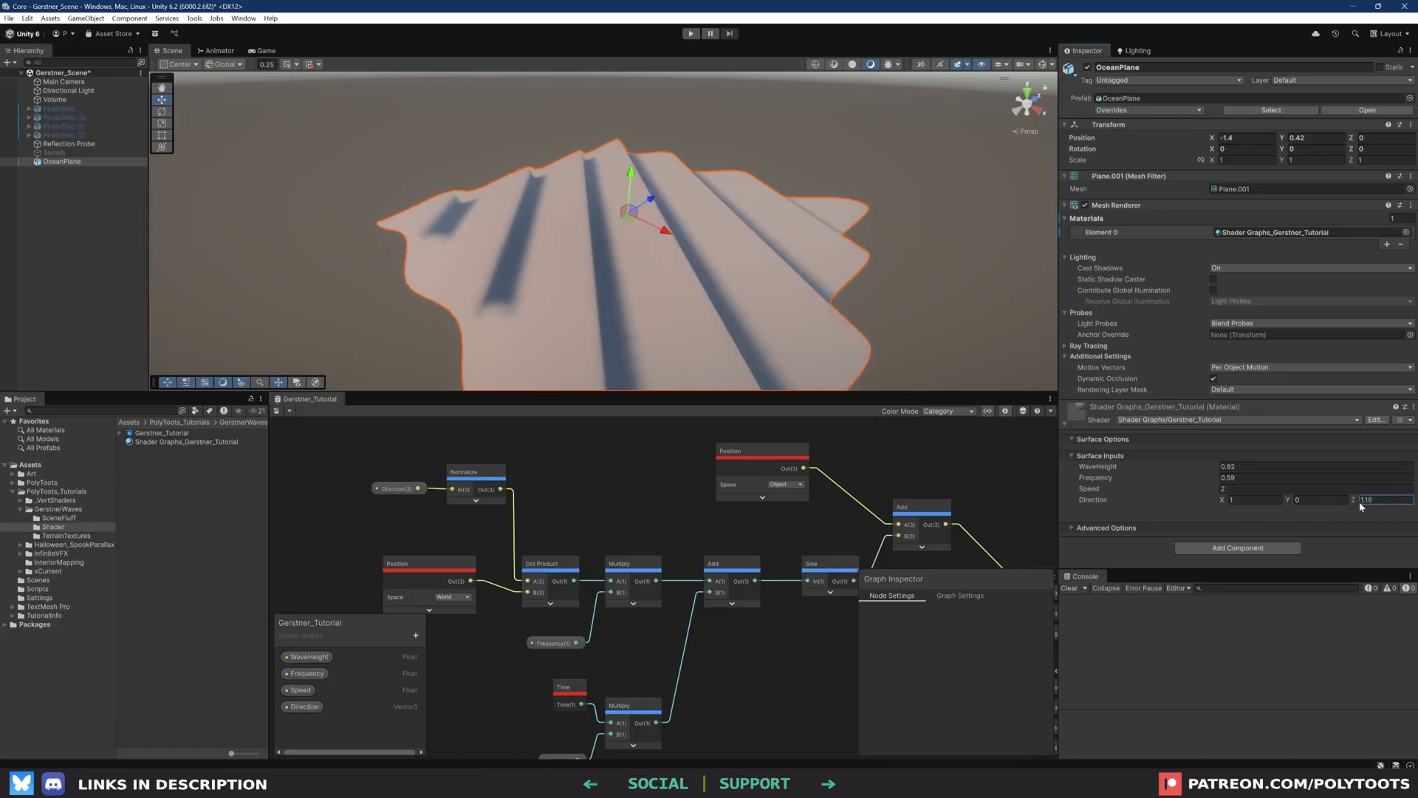
pyautogui.moveTo(1339, 506); pyautogui.dragTo(1282, 503)
pyautogui.write('.67')
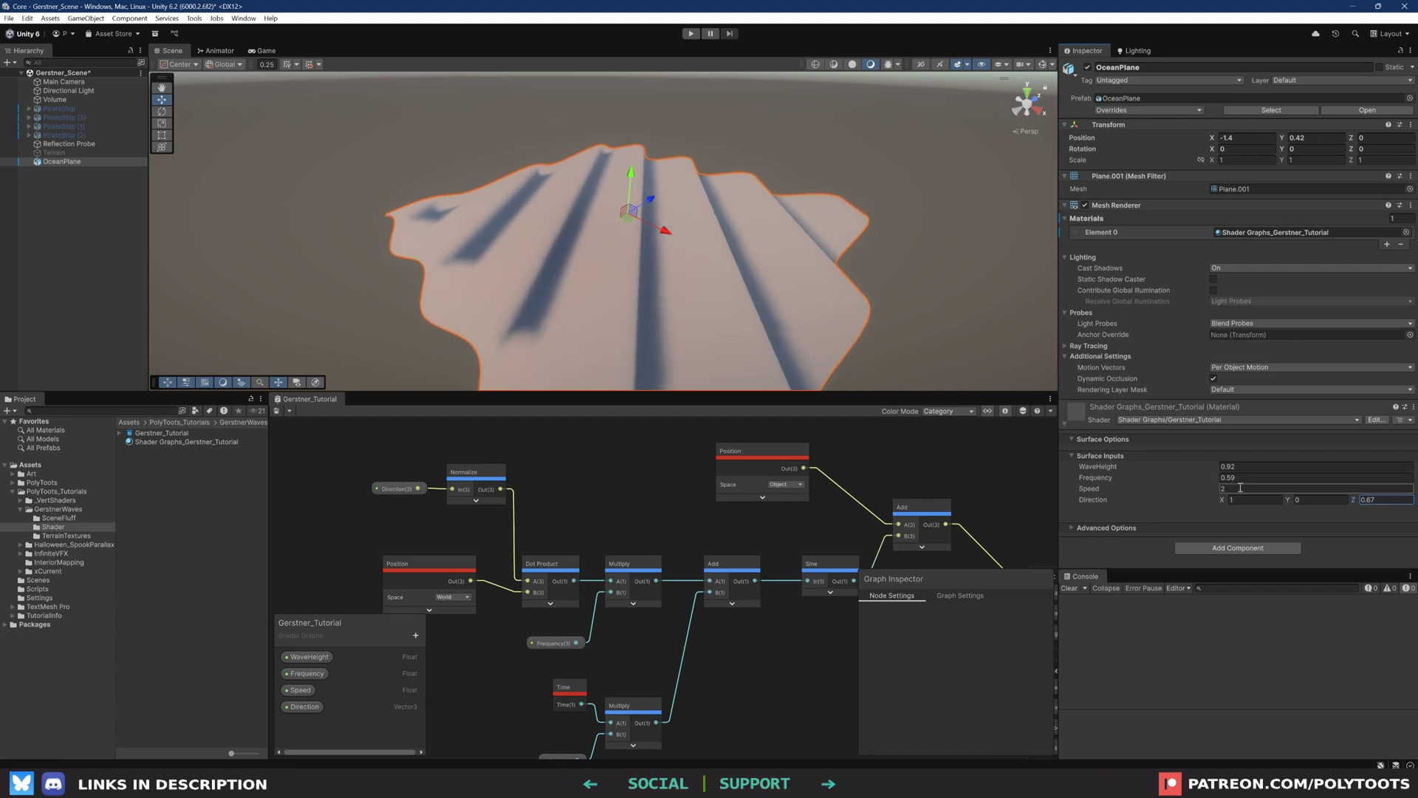
# Try negative and positive Direction X values on the ocean material, ending at 1.19
pyautogui.click(1234, 504)
pyautogui.write('-0.35')
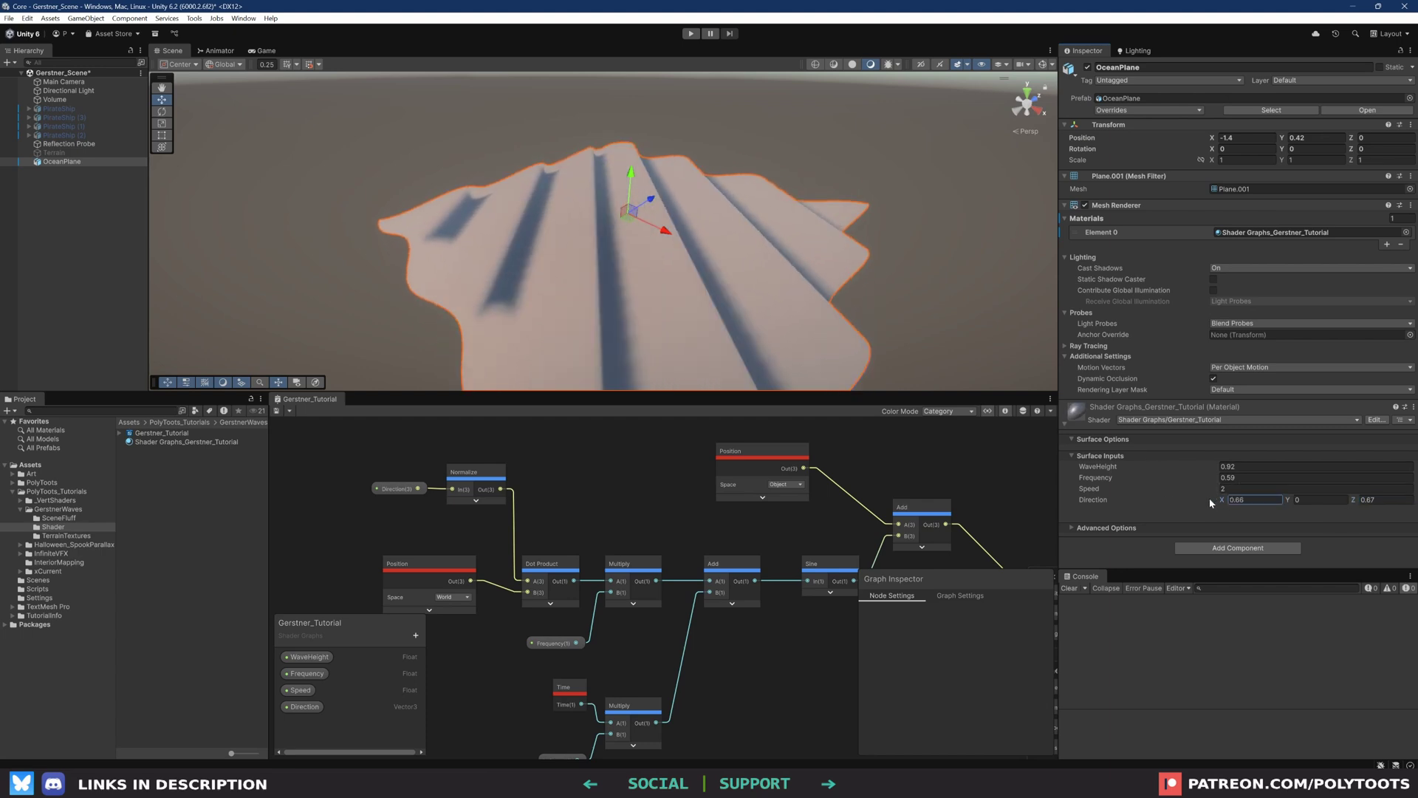
pyautogui.press('BackSpace')
pyautogui.press('BackSpace')
pyautogui.write('19')
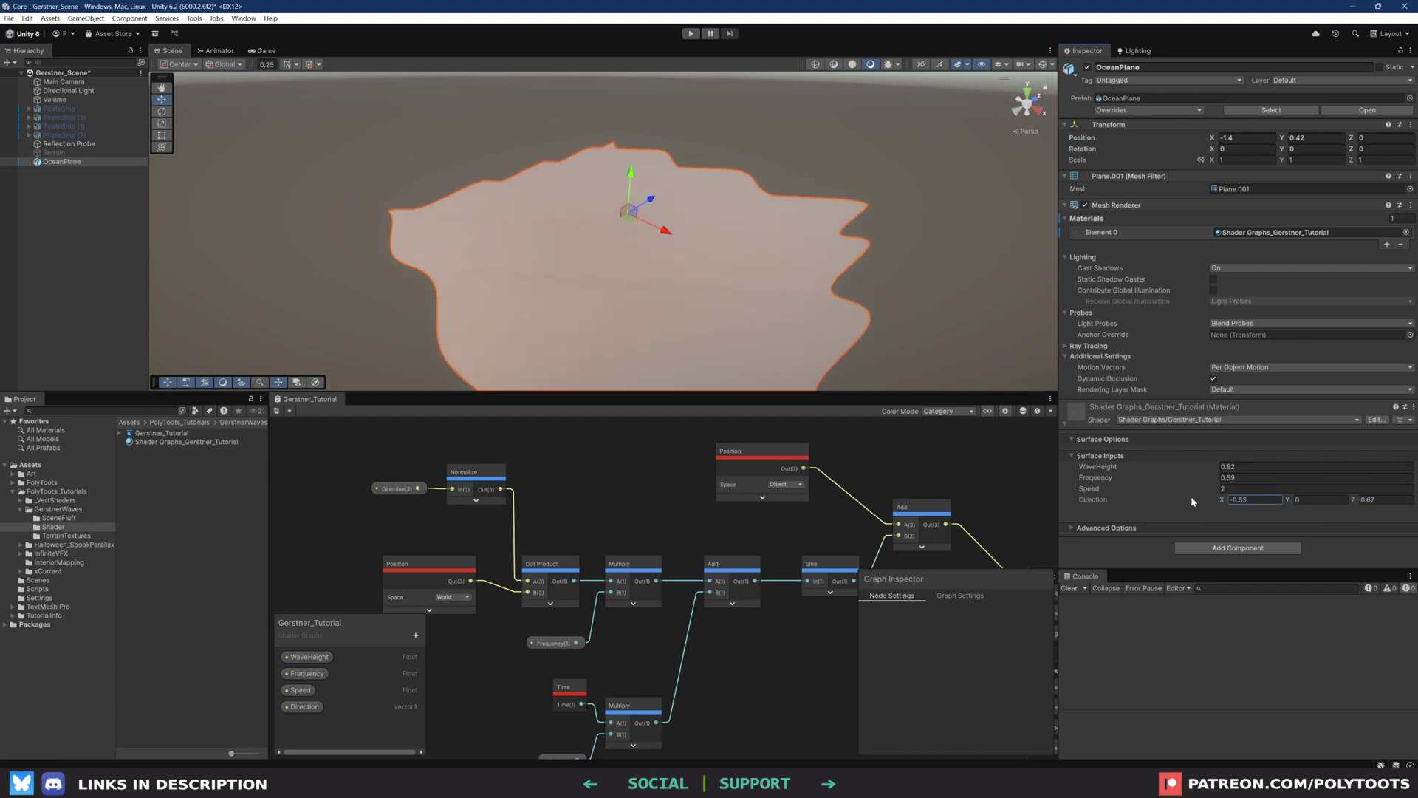
pyautogui.press('BackSpace')
pyautogui.press('BackSpace')
pyautogui.press('BackSpace')
pyautogui.press('BackSpace')
pyautogui.press('BackSpace')
pyautogui.write('1.19')
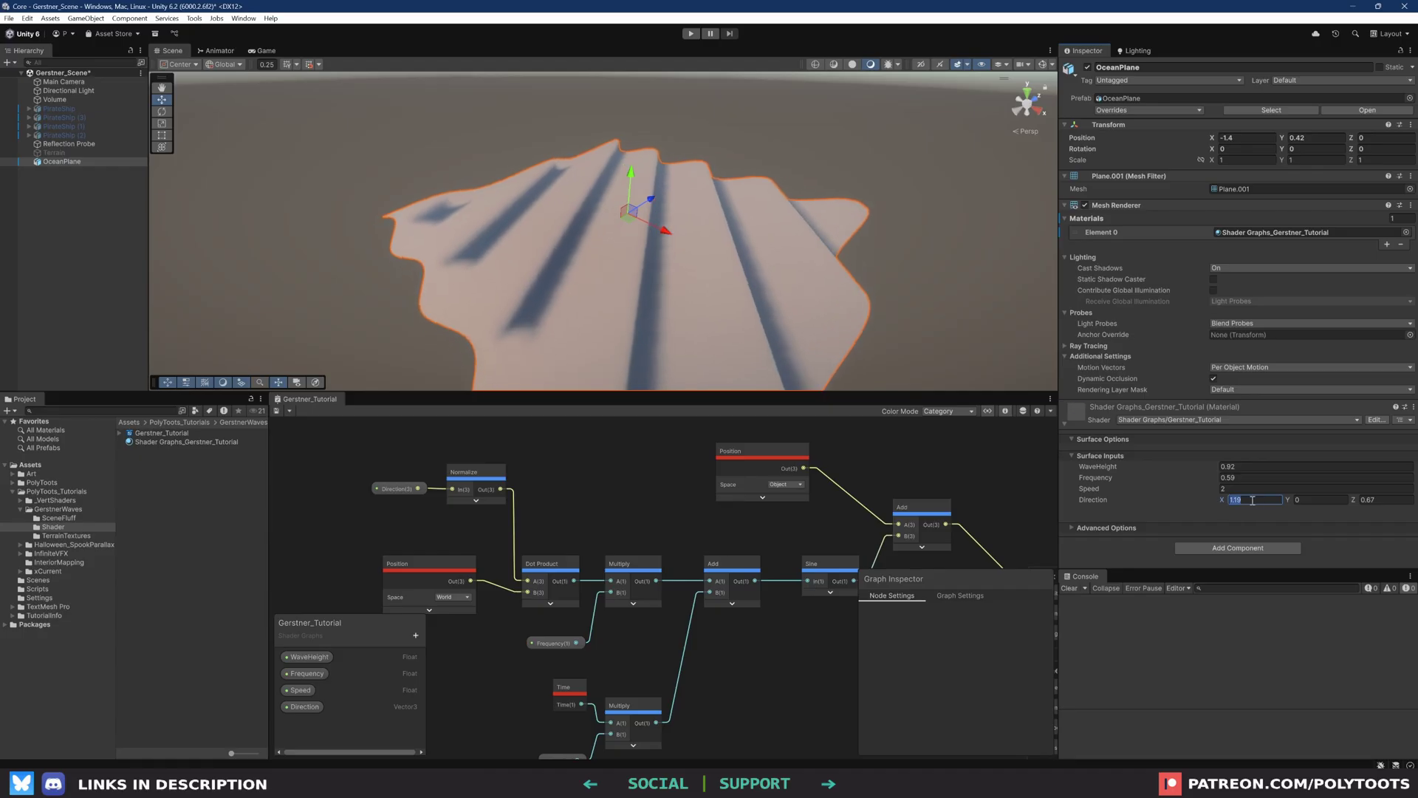
# Try a Speed of -2 on the ocean material and set it back to 2
pyautogui.click(1248, 488)
pyautogui.write('-2')
pyautogui.click(743, 246)
pyautogui.click(1247, 488)
pyautogui.write('2')
pyautogui.keyDown('alt'); pyautogui.moveTo(762, 298); pyautogui.dragTo(753, 263); pyautogui.keyUp('alt')
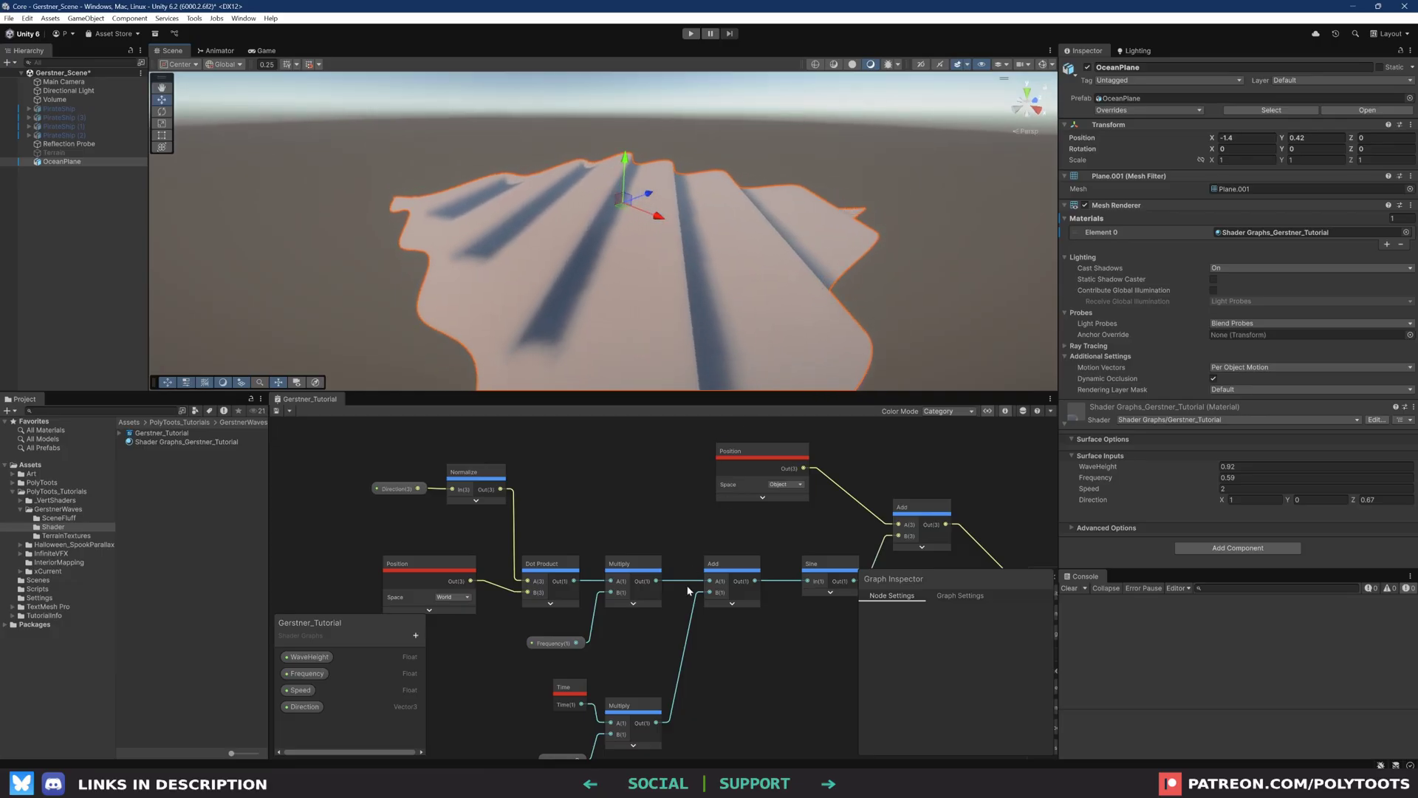
# Add a Split node beside the object-space Position node and connect the position output to it
pyautogui.click(770, 463)
pyautogui.hotkey('shift', 'space')
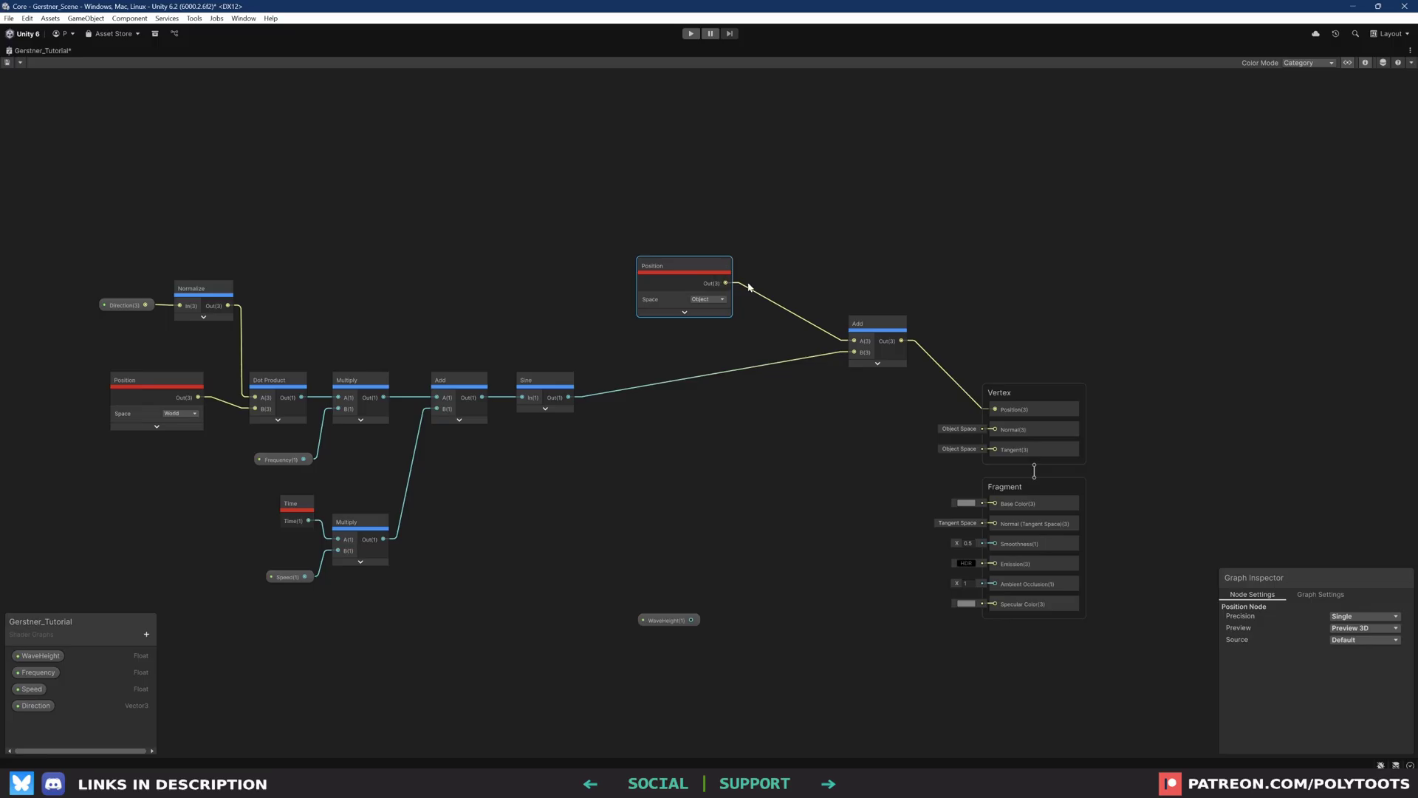
pyautogui.press('space')
pyautogui.write('split')
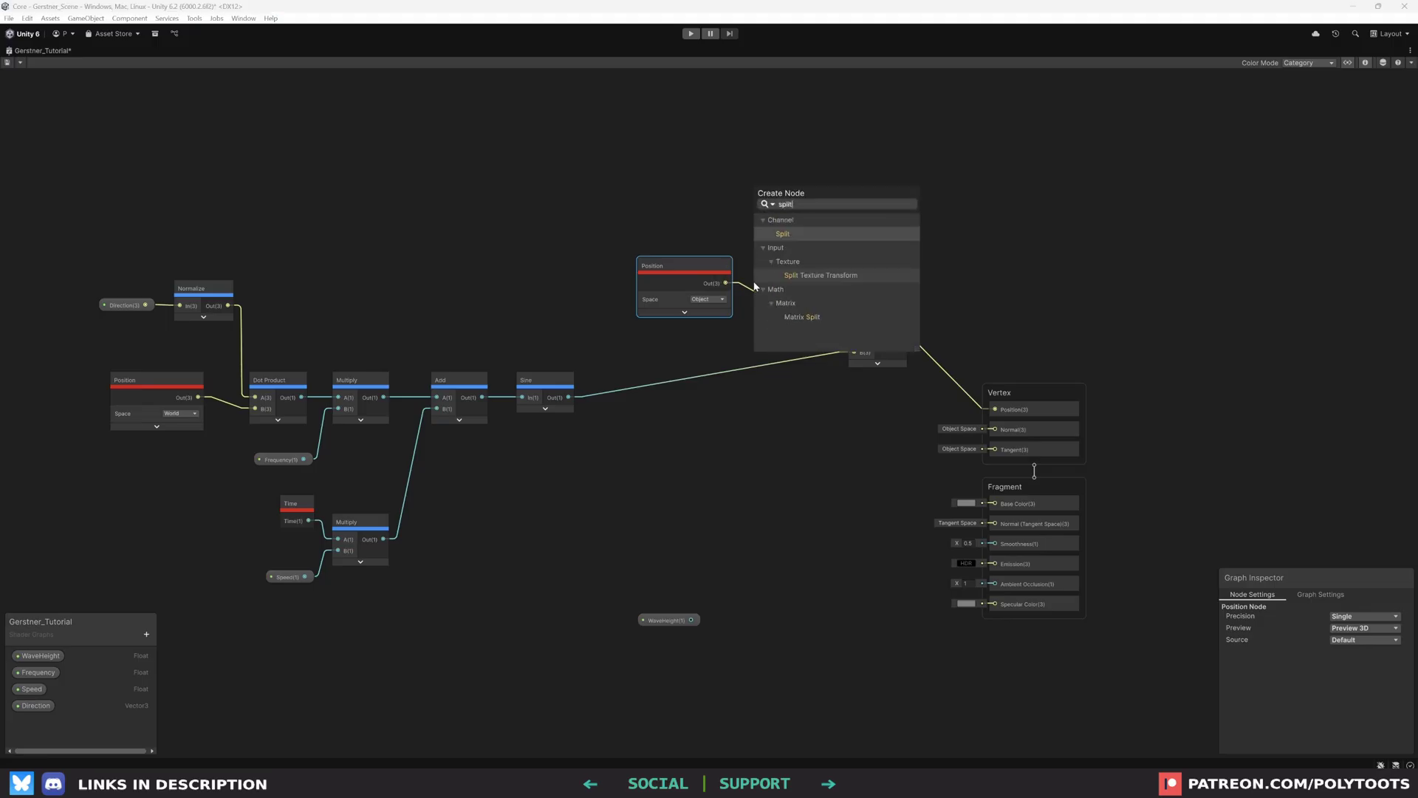
pyautogui.press('Return')
pyautogui.moveTo(750, 331); pyautogui.dragTo(773, 270)
# Replace the Add node in front of the Vertex block with a Combine node and collapse its preview
pyautogui.click(878, 323)
pyautogui.press('Delete')
pyautogui.press('space')
pyautogui.write('combine')
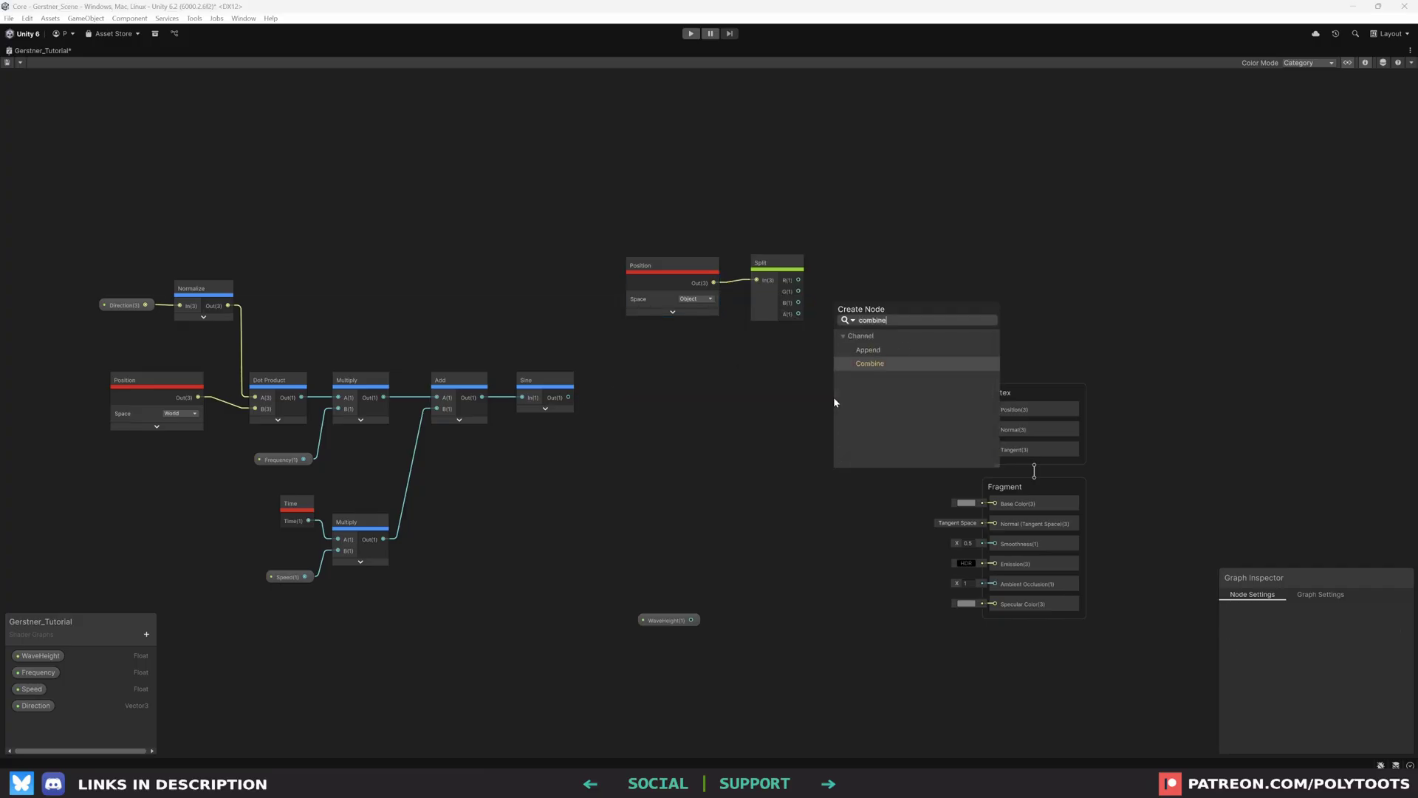
pyautogui.press('Return')
pyautogui.click(873, 491)
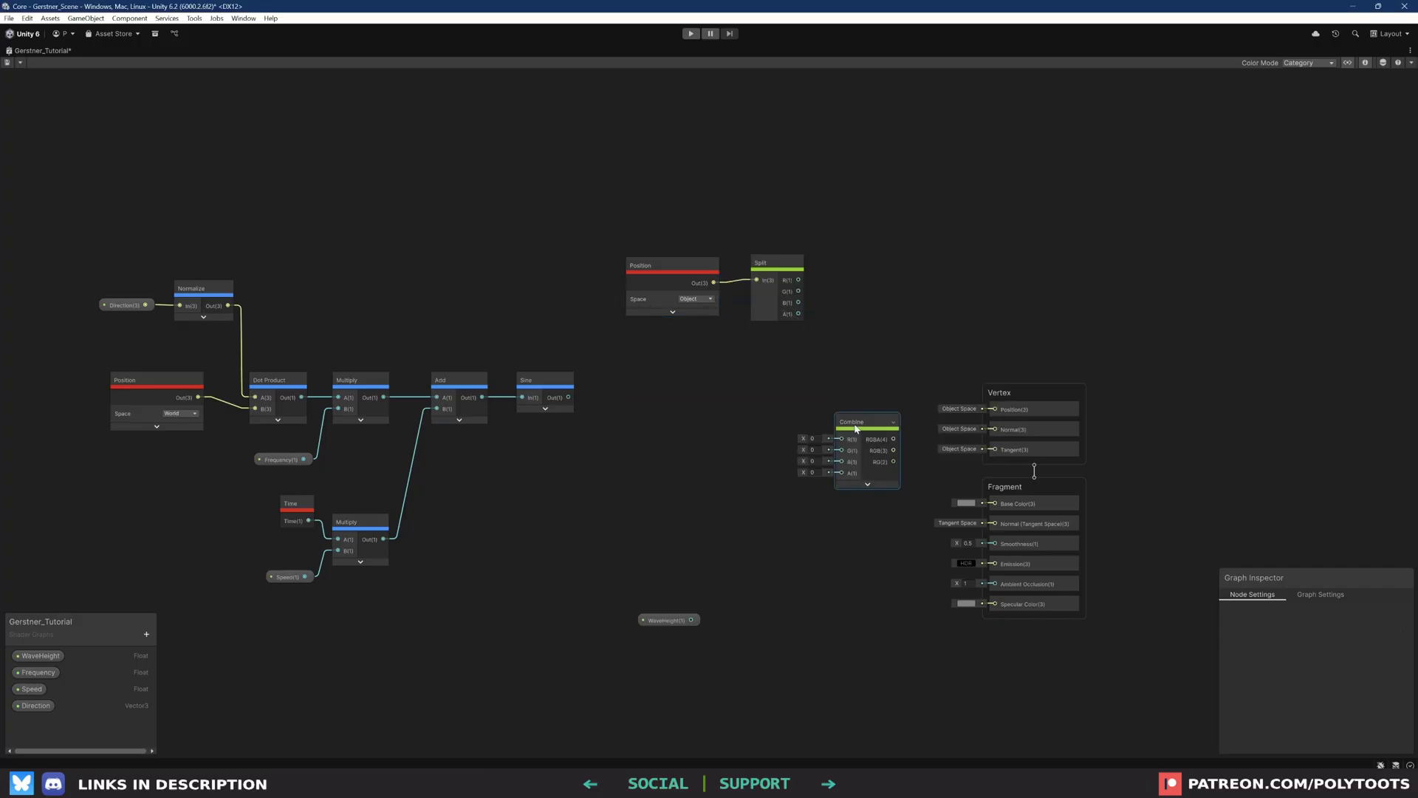
# Connect Split R and B to Combine R and B, Sine to Combine G and Combine RGB to Vertex Position, and save the graph
pyautogui.moveTo(855, 431); pyautogui.dragTo(826, 410)
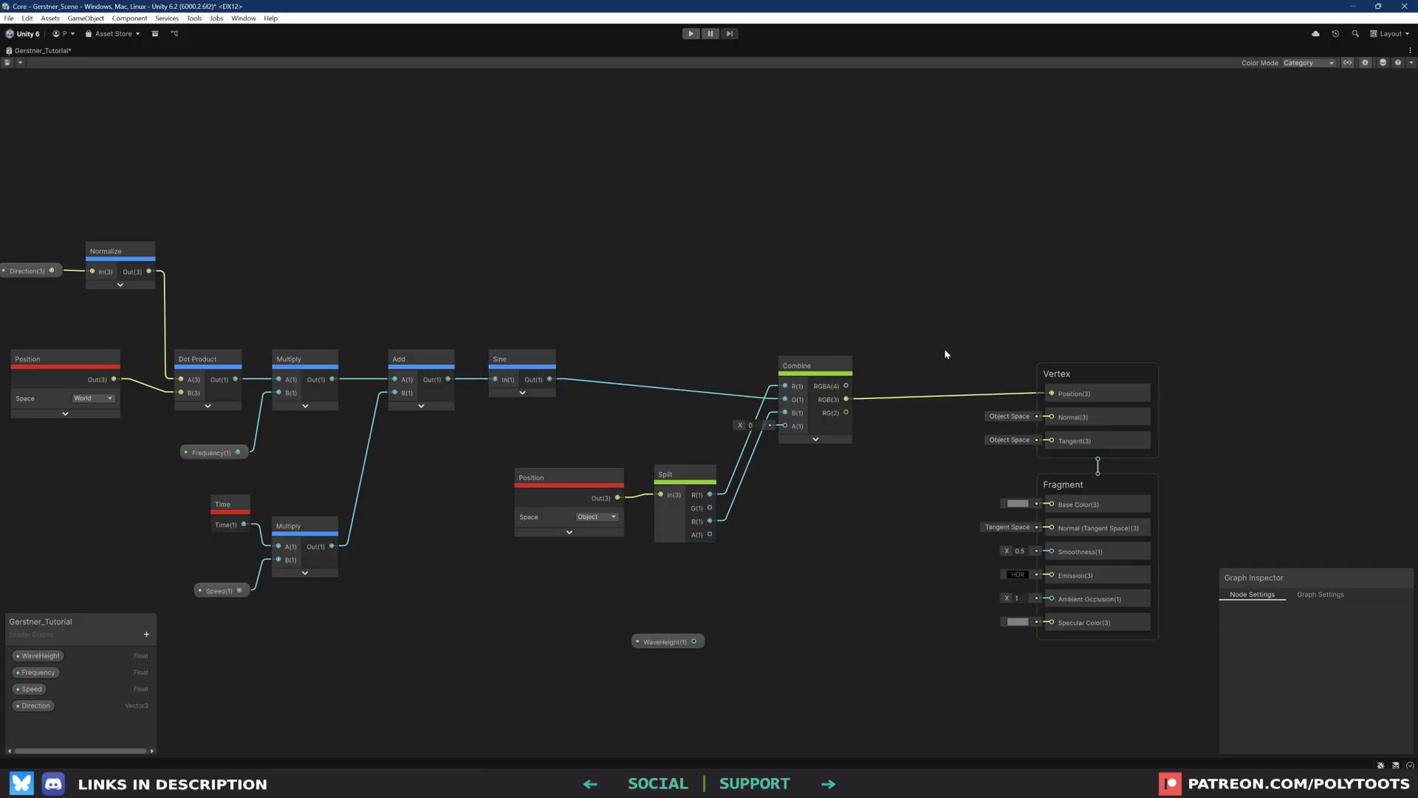
pyautogui.moveTo(685, 495); pyautogui.dragTo(686, 496)
pyautogui.moveTo(684, 476); pyautogui.dragTo(682, 443)
pyautogui.click(774, 509)
pyautogui.hotkey('shift', 'space')
pyautogui.click(277, 410)
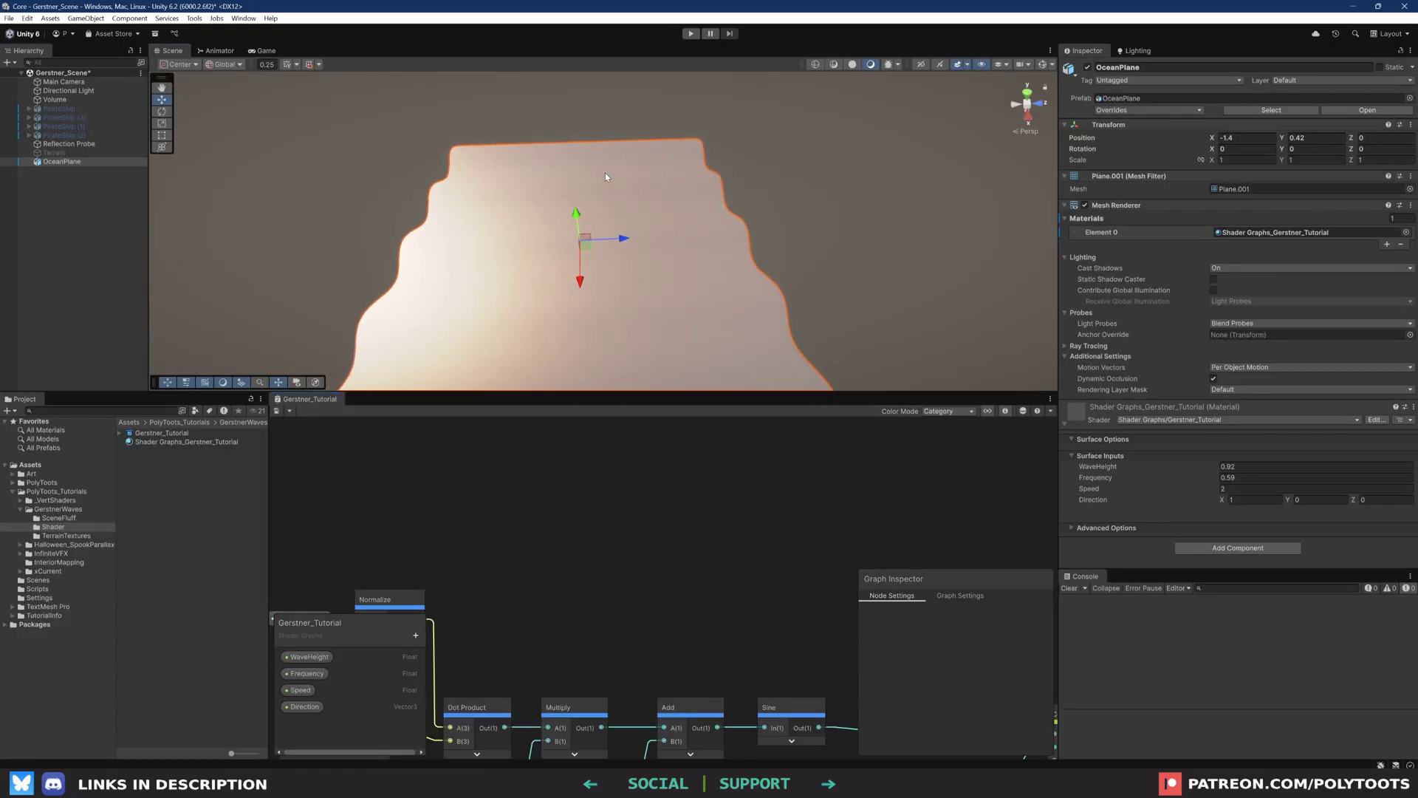
# Expand the Sine node's preview and move the node up, clear of the object-space Position node
pyautogui.keyDown('alt'); pyautogui.moveTo(623, 309); pyautogui.dragTo(517, 288); pyautogui.keyUp('alt')
pyautogui.moveTo(719, 634); pyautogui.dragTo(695, 601, button='middle')
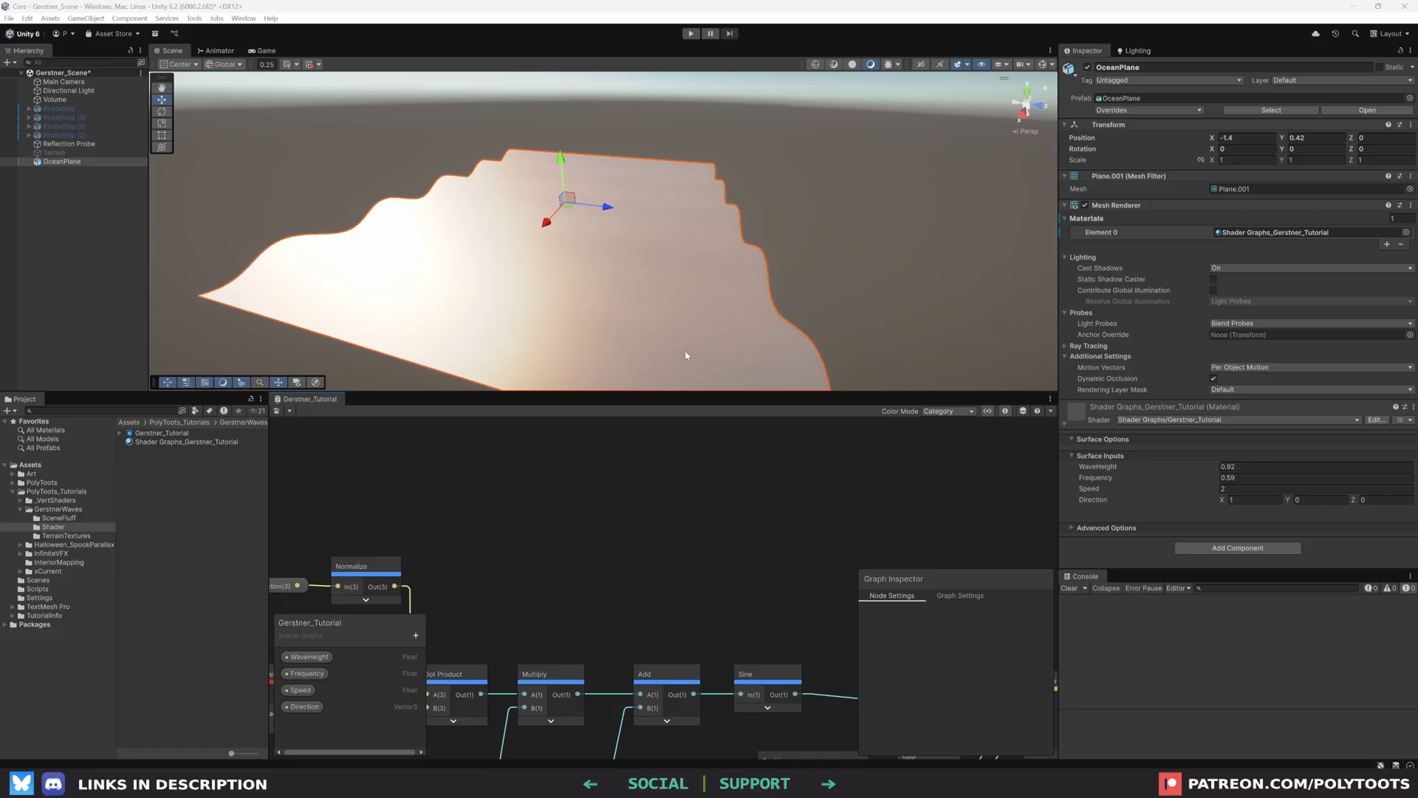
pyautogui.keyDown('alt'); pyautogui.moveTo(509, 185); pyautogui.dragTo(747, 237); pyautogui.keyUp('alt')
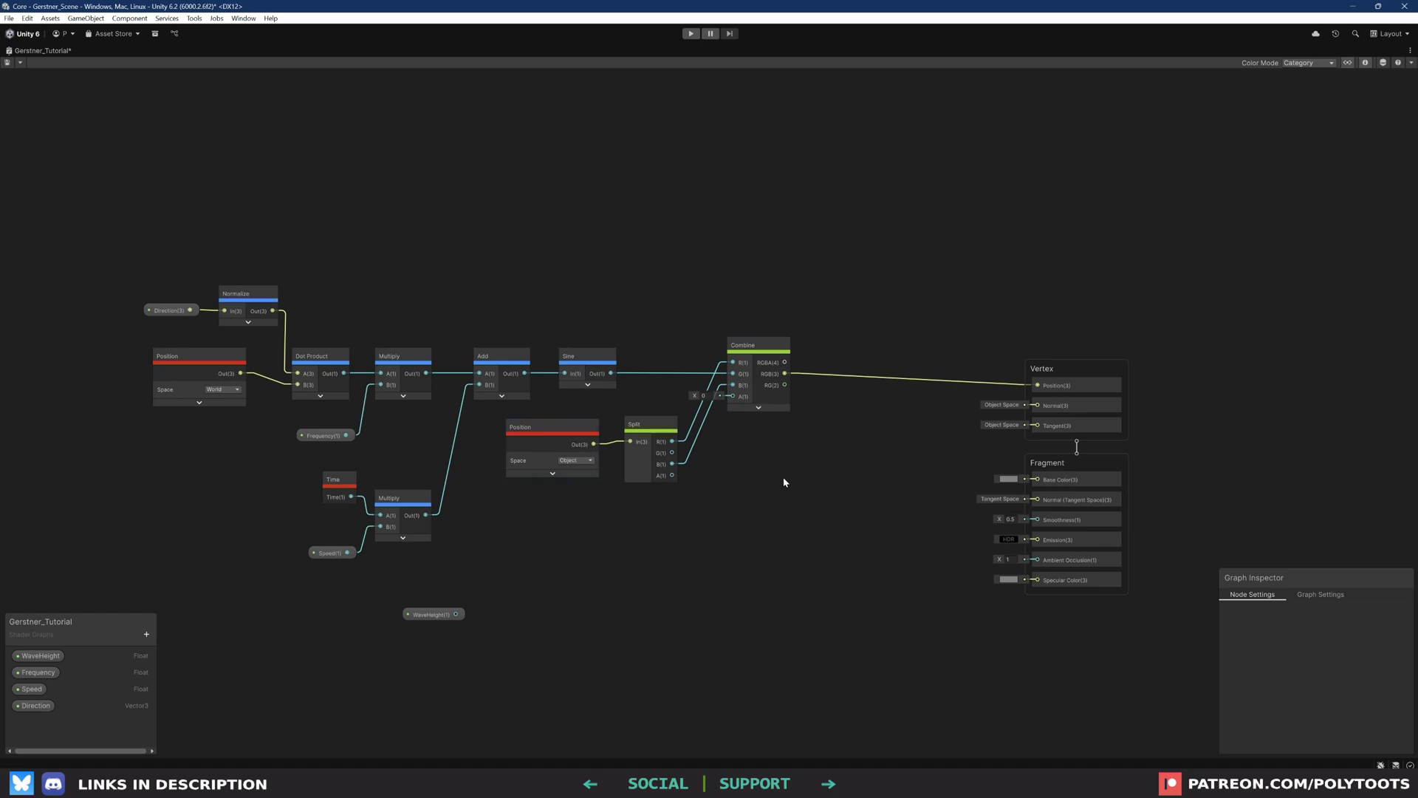
pyautogui.click(587, 384)
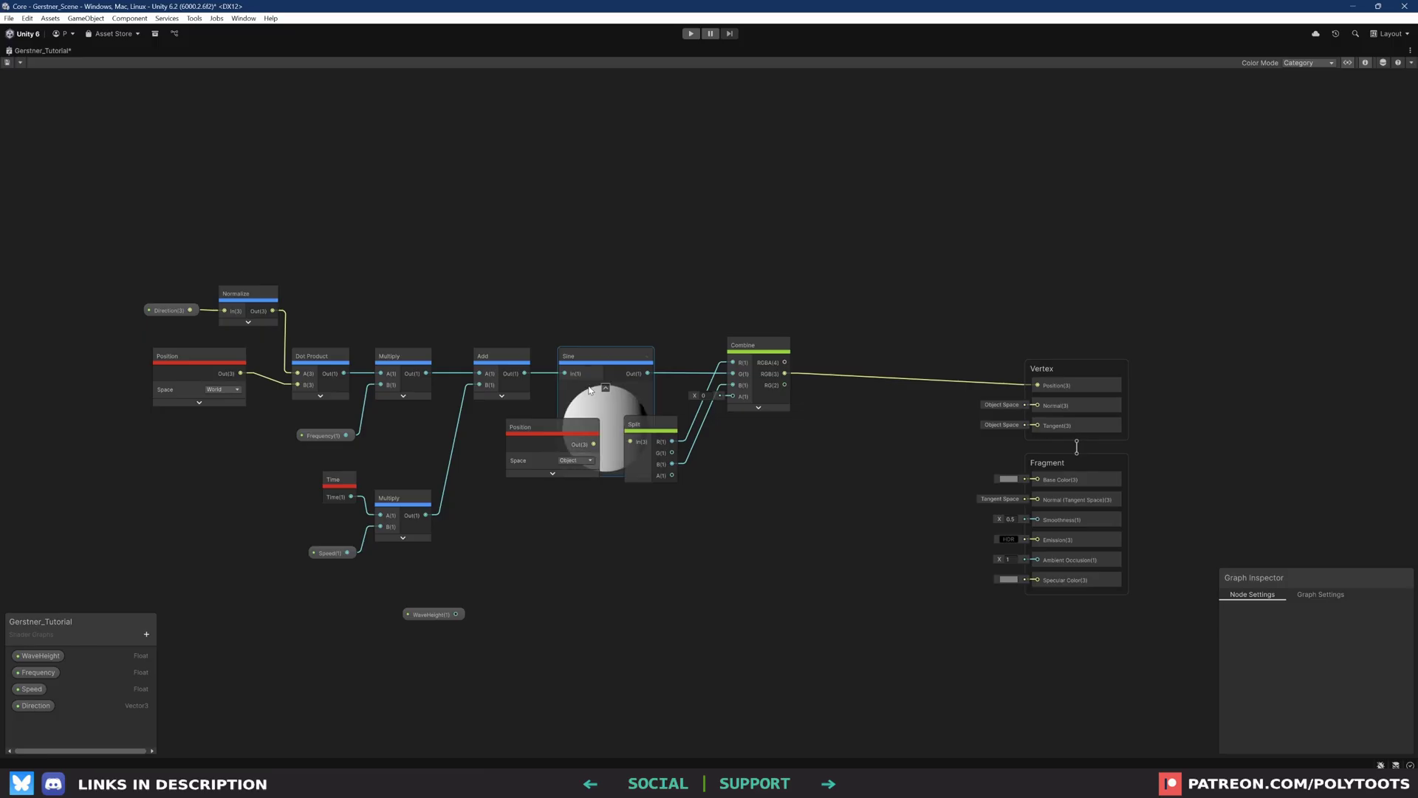
pyautogui.moveTo(607, 359); pyautogui.dragTo(608, 290)
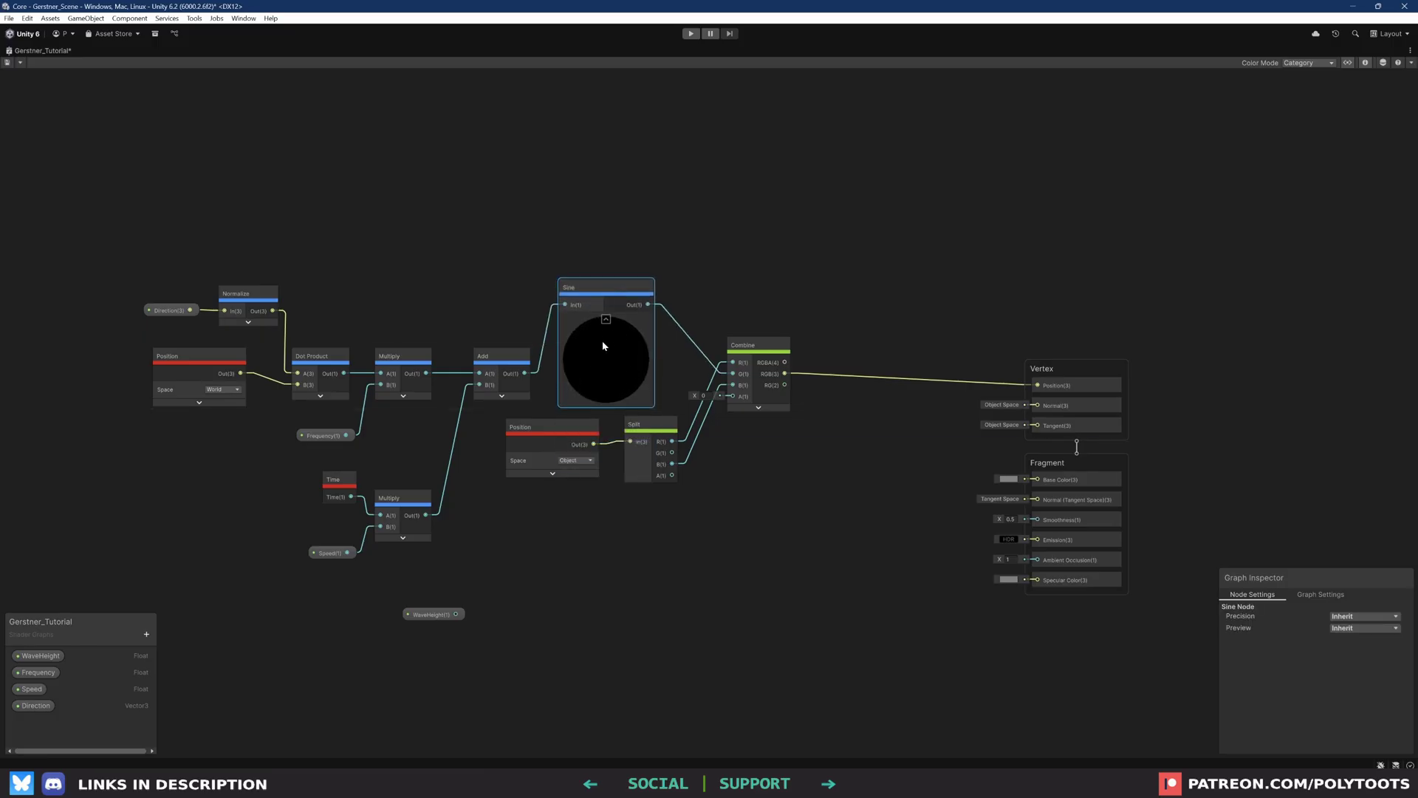
# Add a Normal From Height node between the Combine node and the Fragment block
pyautogui.click(791, 526)
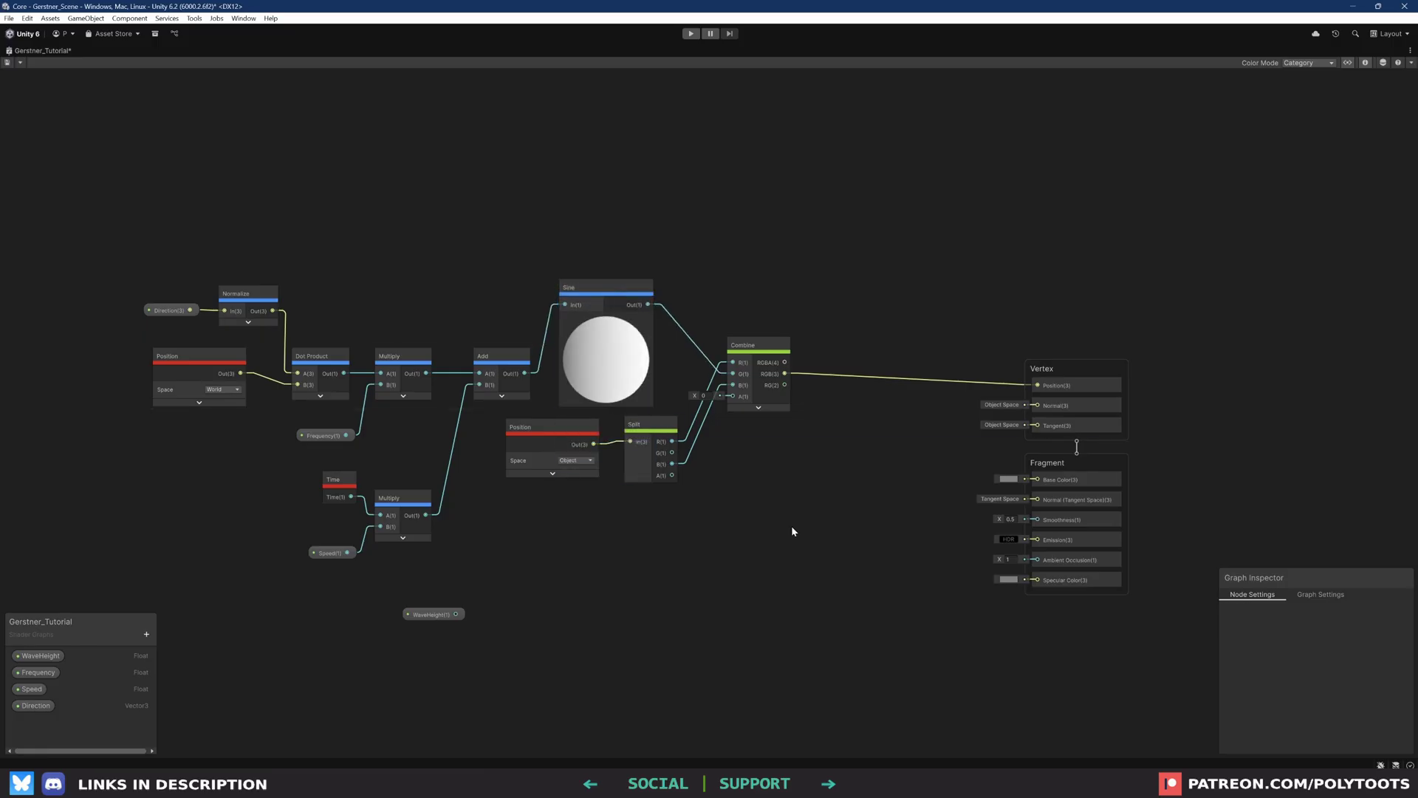
pyautogui.press('space')
pyautogui.write('normal')
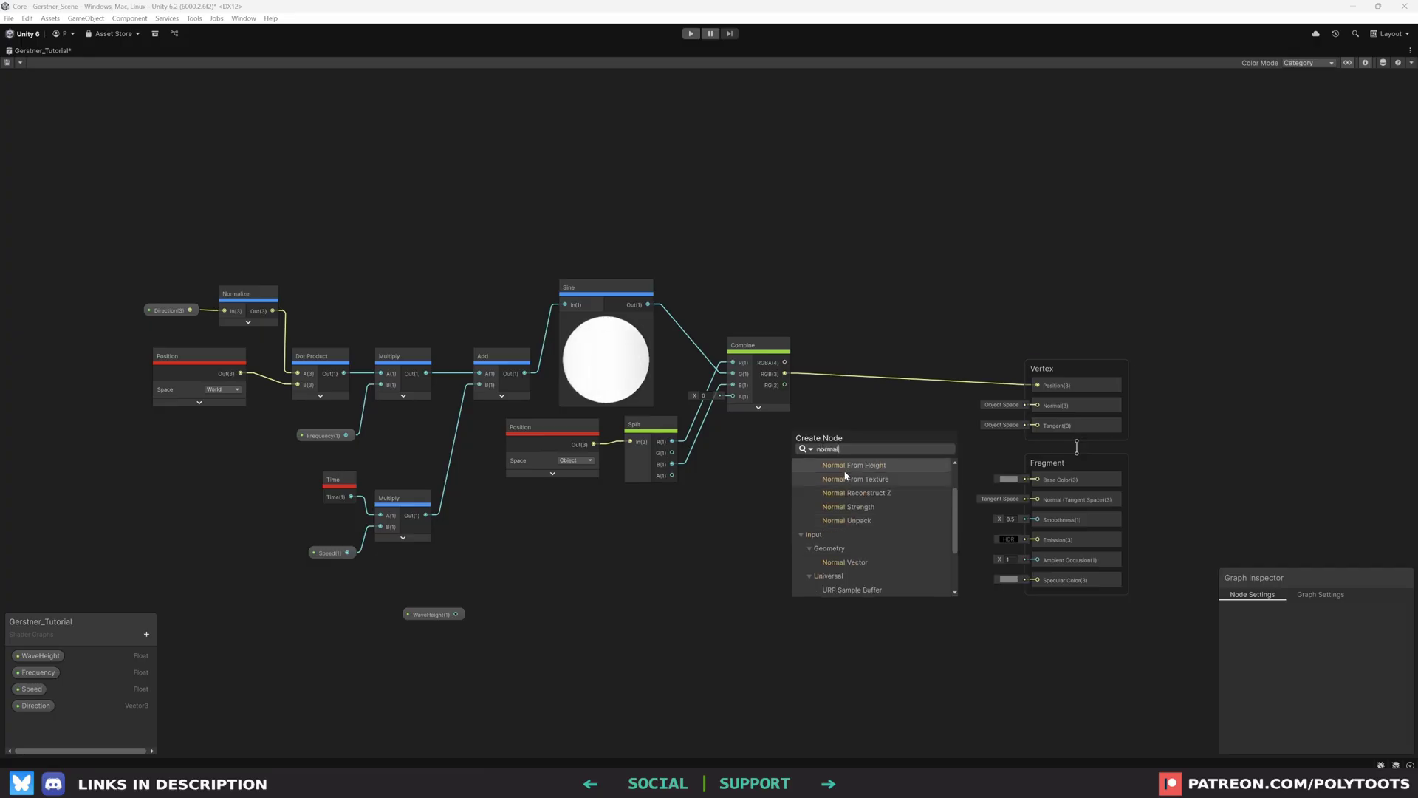
pyautogui.click(847, 465)
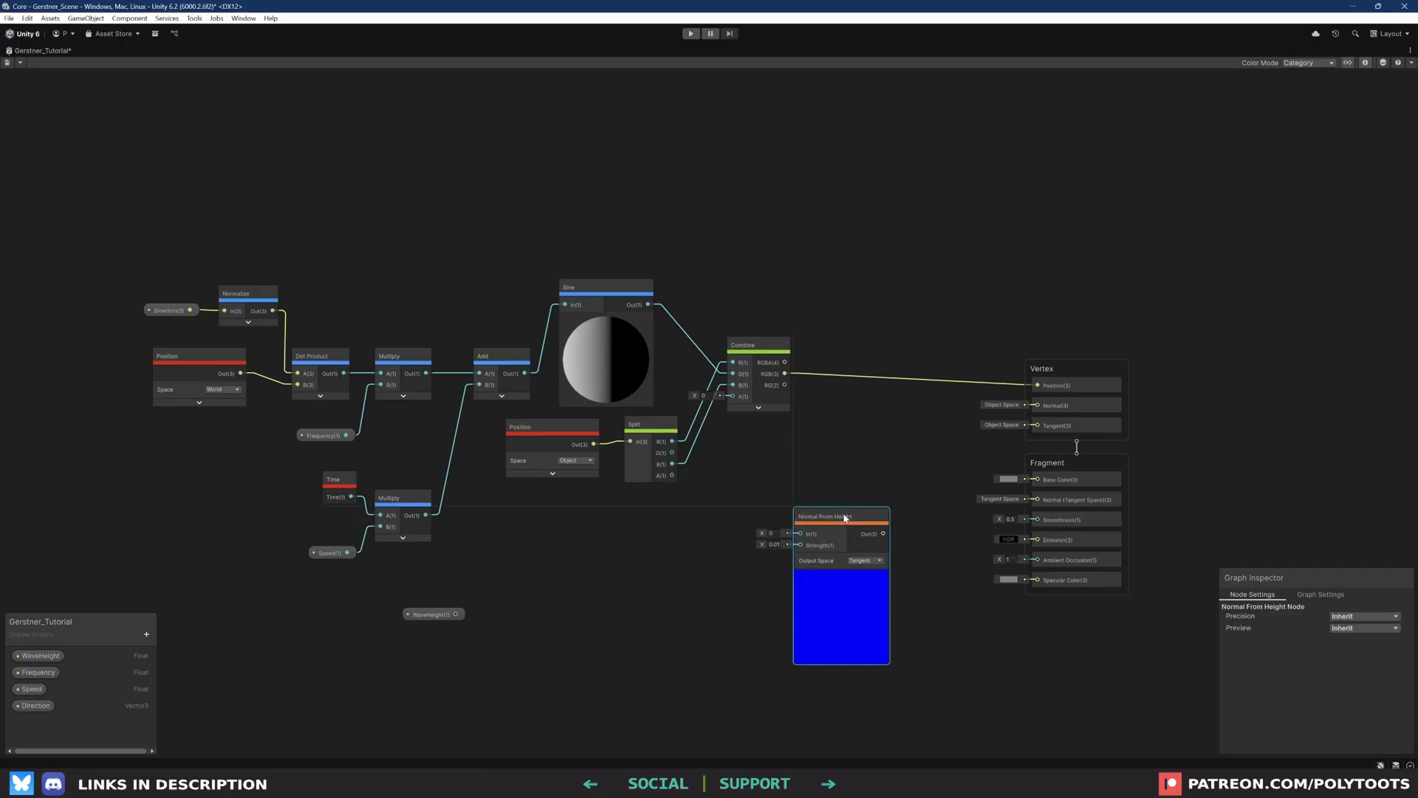
pyautogui.moveTo(625, 292); pyautogui.dragTo(796, 539)
pyautogui.click(633, 257)
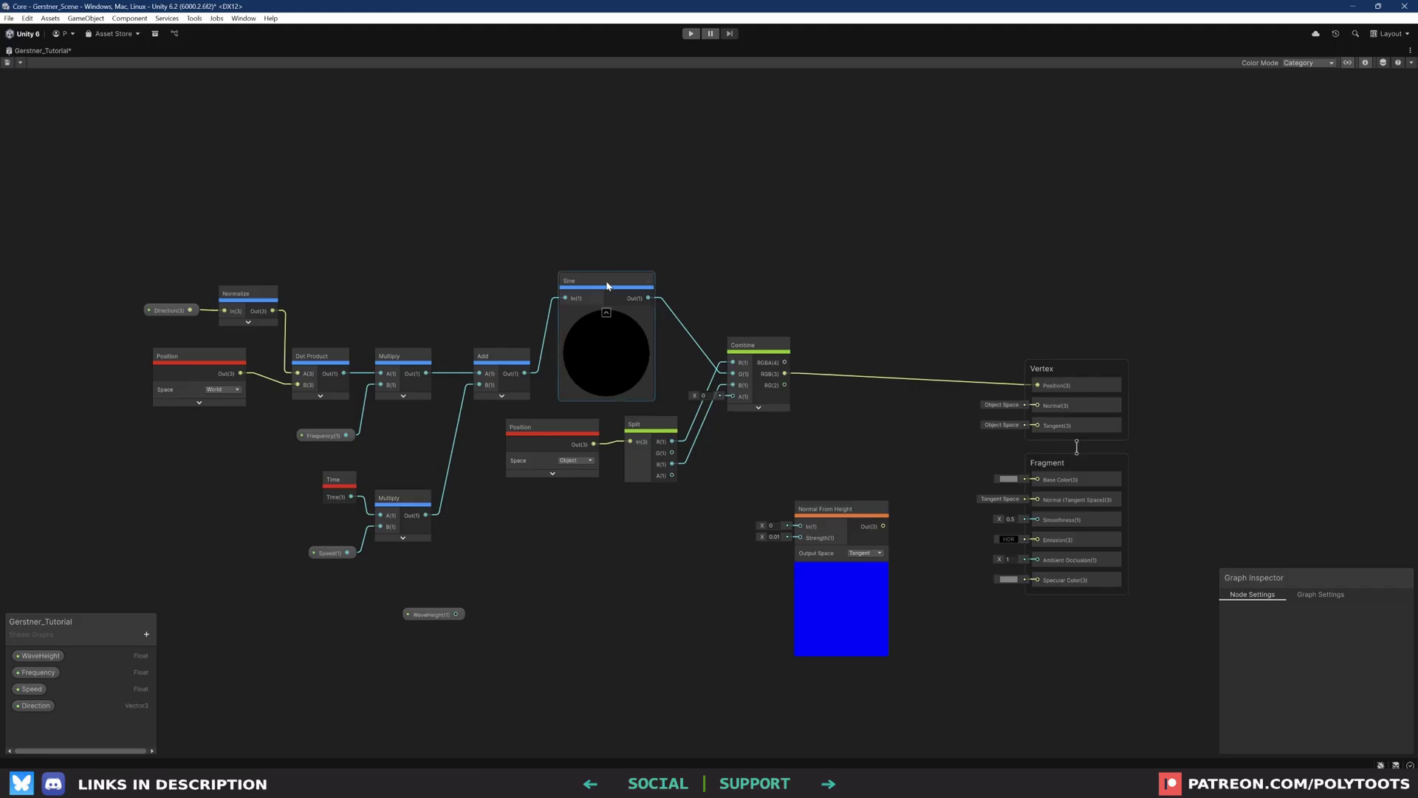
# Add a Preview node that passes the Sine output to the Normal From Height input, and collapse its preview
pyautogui.write('preview')
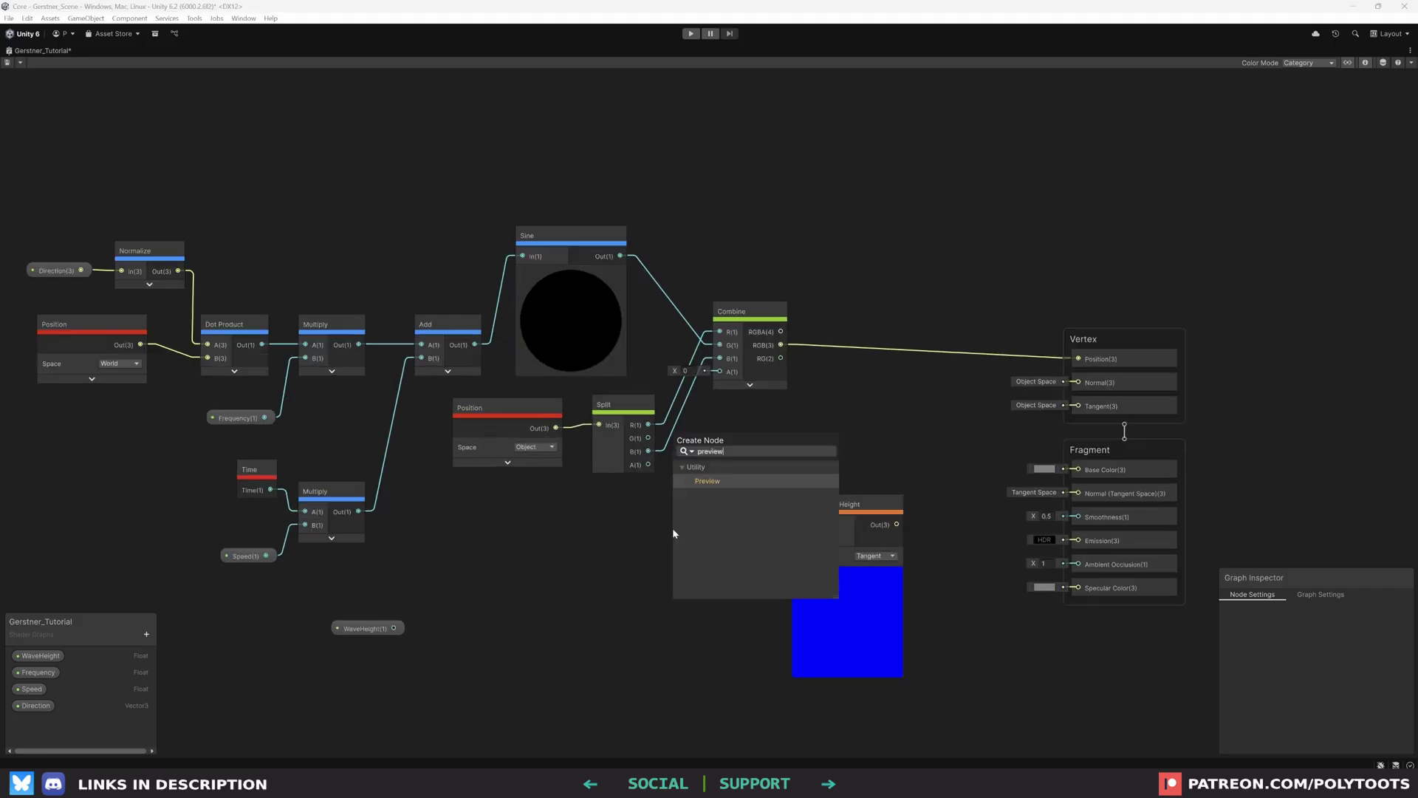
pyautogui.press('Return')
pyautogui.moveTo(727, 558); pyautogui.dragTo(851, 534)
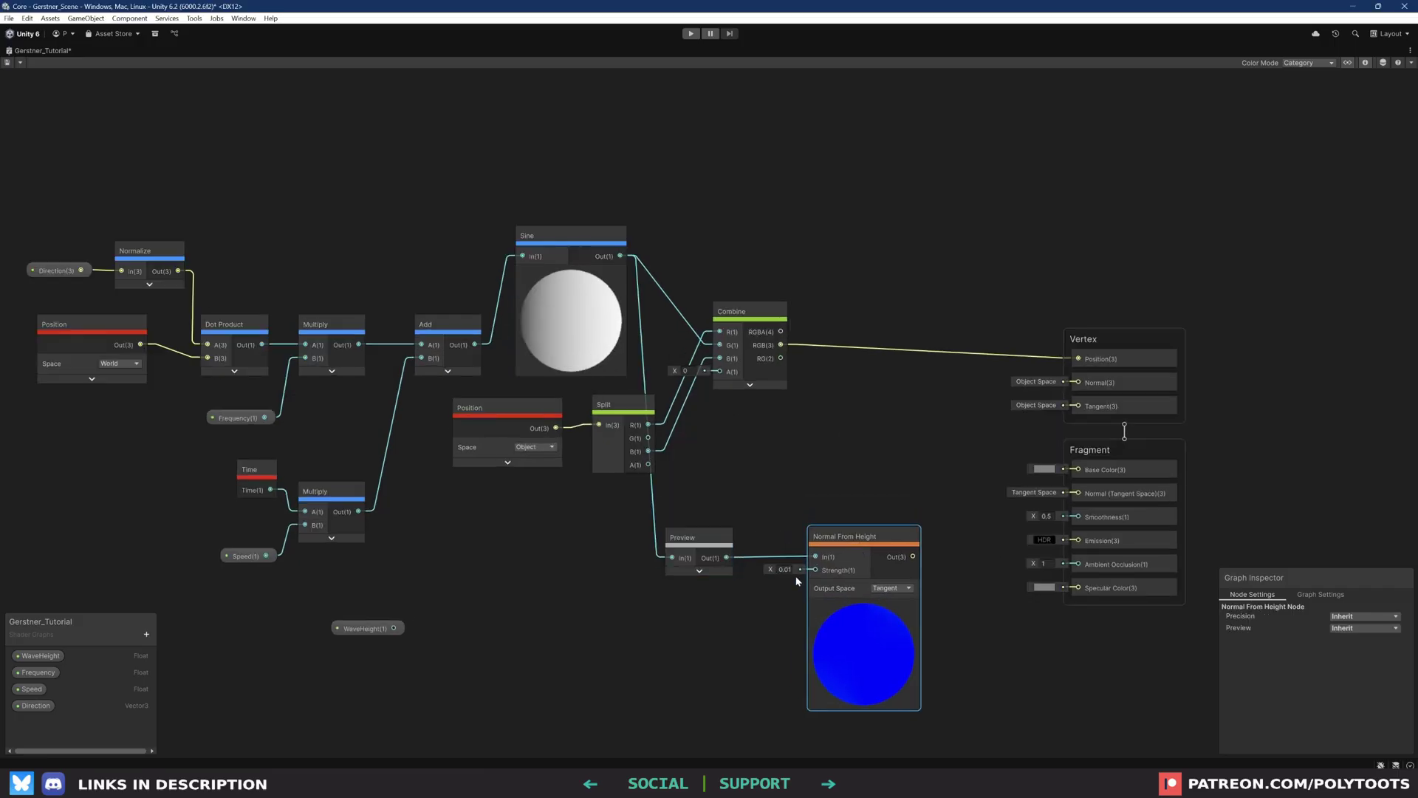
pyautogui.moveTo(695, 537); pyautogui.dragTo(705, 530)
# Set the Normal From Height strength to 1 and connect its output to Fragment Normal (Tangent Space)
pyautogui.click(783, 568)
pyautogui.write('1')
pyautogui.moveTo(854, 539); pyautogui.dragTo(845, 534)
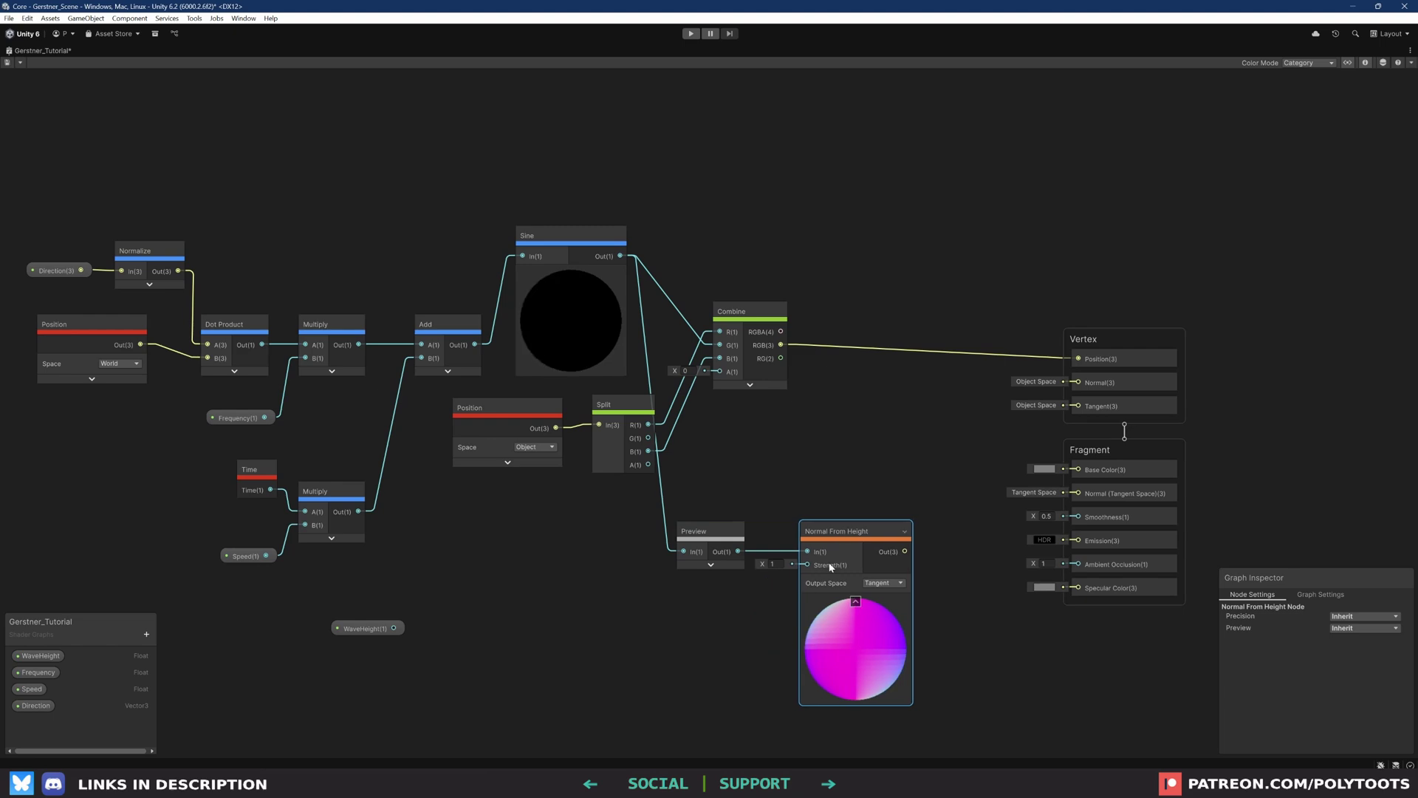
pyautogui.moveTo(905, 551); pyautogui.dragTo(1078, 492)
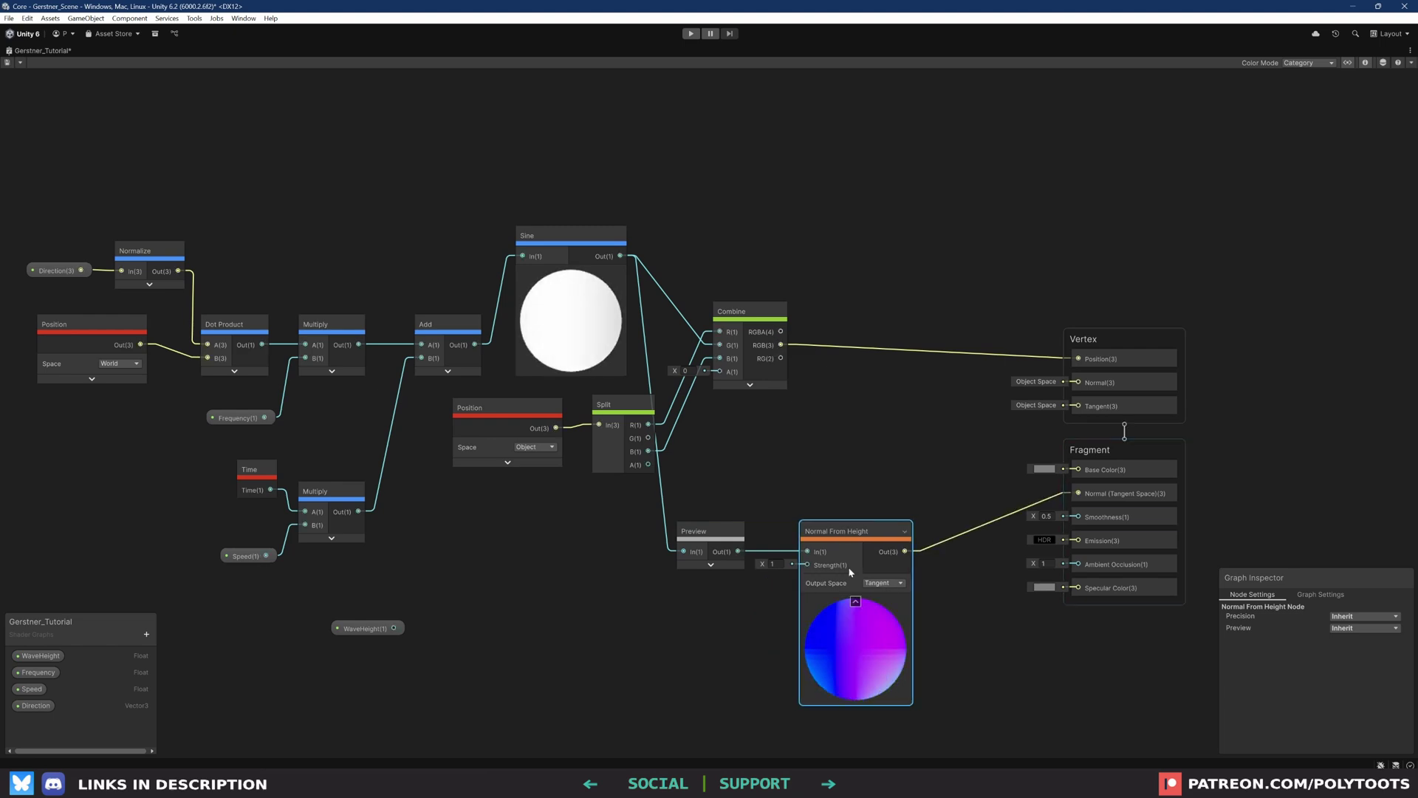
# Return to the full editor layout and examine the ocean plane's shading from a closer angle in the scene
pyautogui.hotkey('shift', 'space')
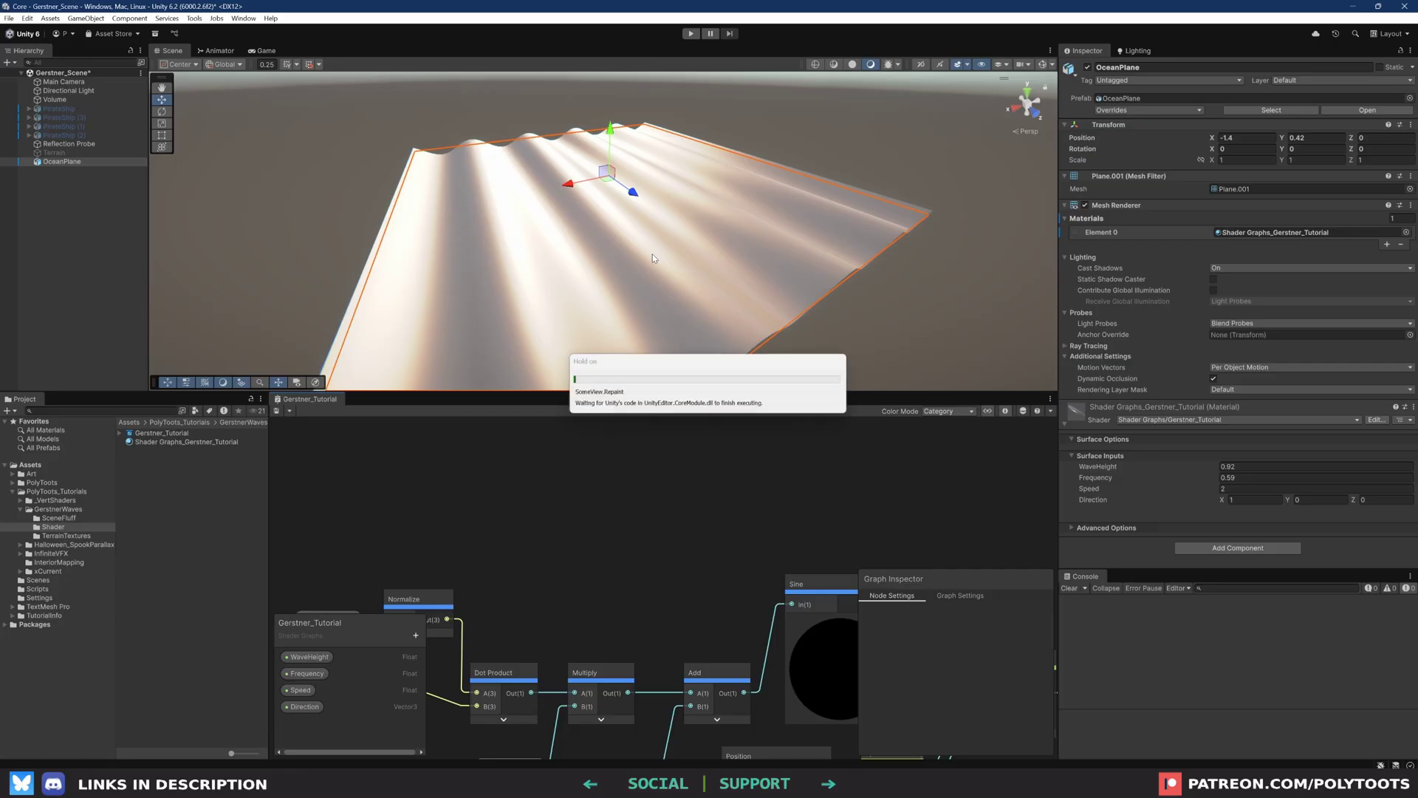
pyautogui.moveTo(684, 250); pyautogui.dragTo(600, 272, button='right')
pyautogui.keyDown('alt'); pyautogui.moveTo(600, 272); pyautogui.dragTo(642, 258); pyautogui.keyUp('alt')
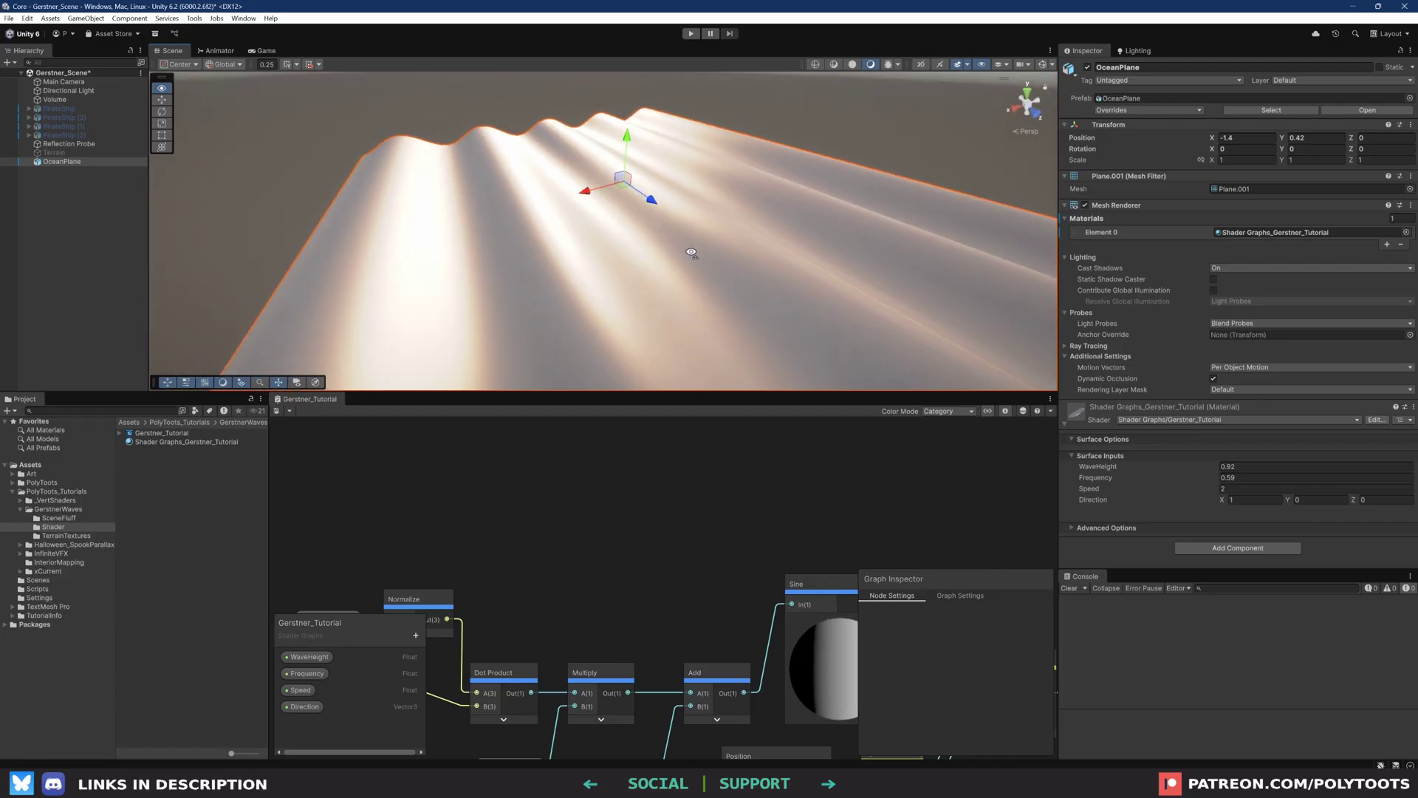
pyautogui.moveTo(765, 572); pyautogui.dragTo(444, 395, button='middle')
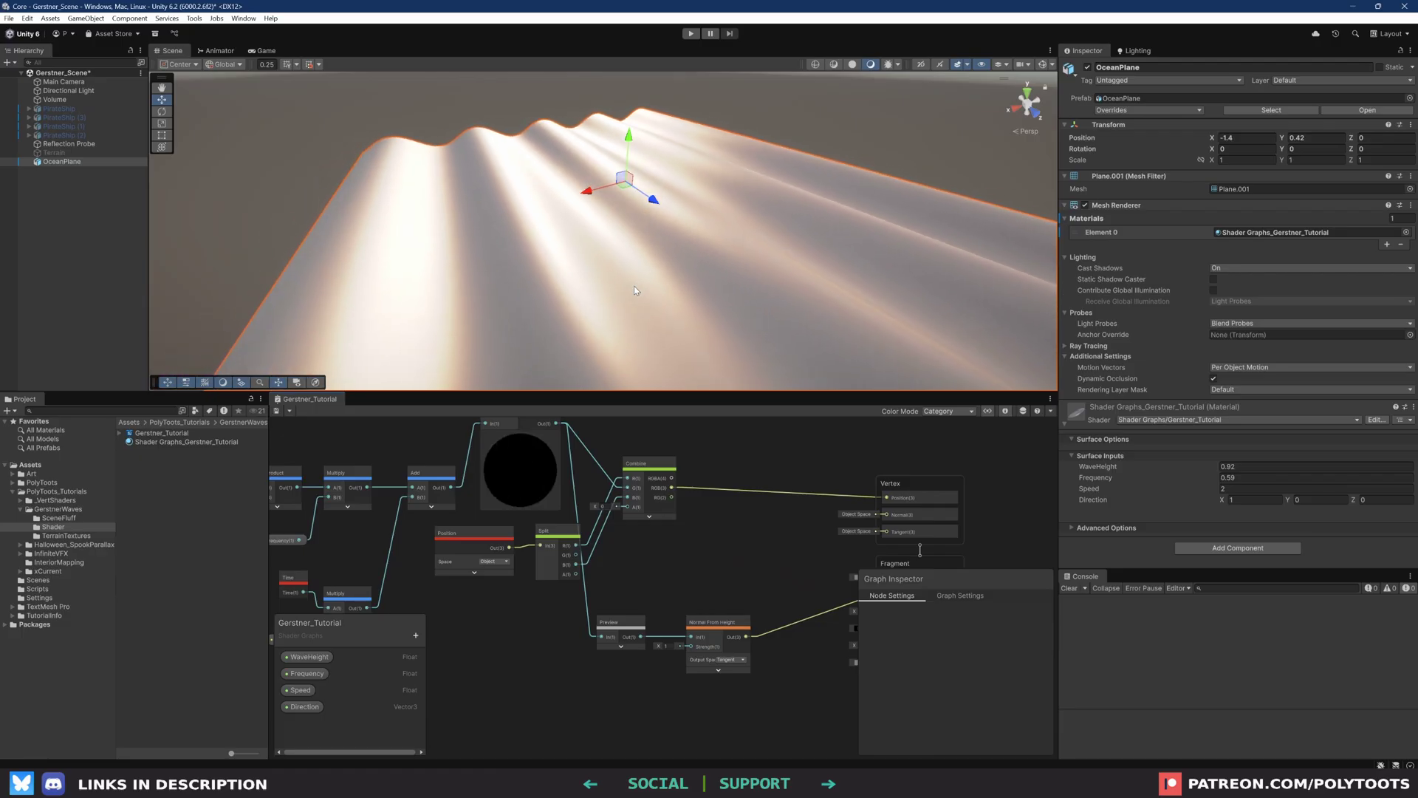
# Place the WaveHeight property node below Sine and add a Multiply node to the right of Sine
pyautogui.moveTo(545, 373); pyautogui.dragTo(576, 434, button='middle')
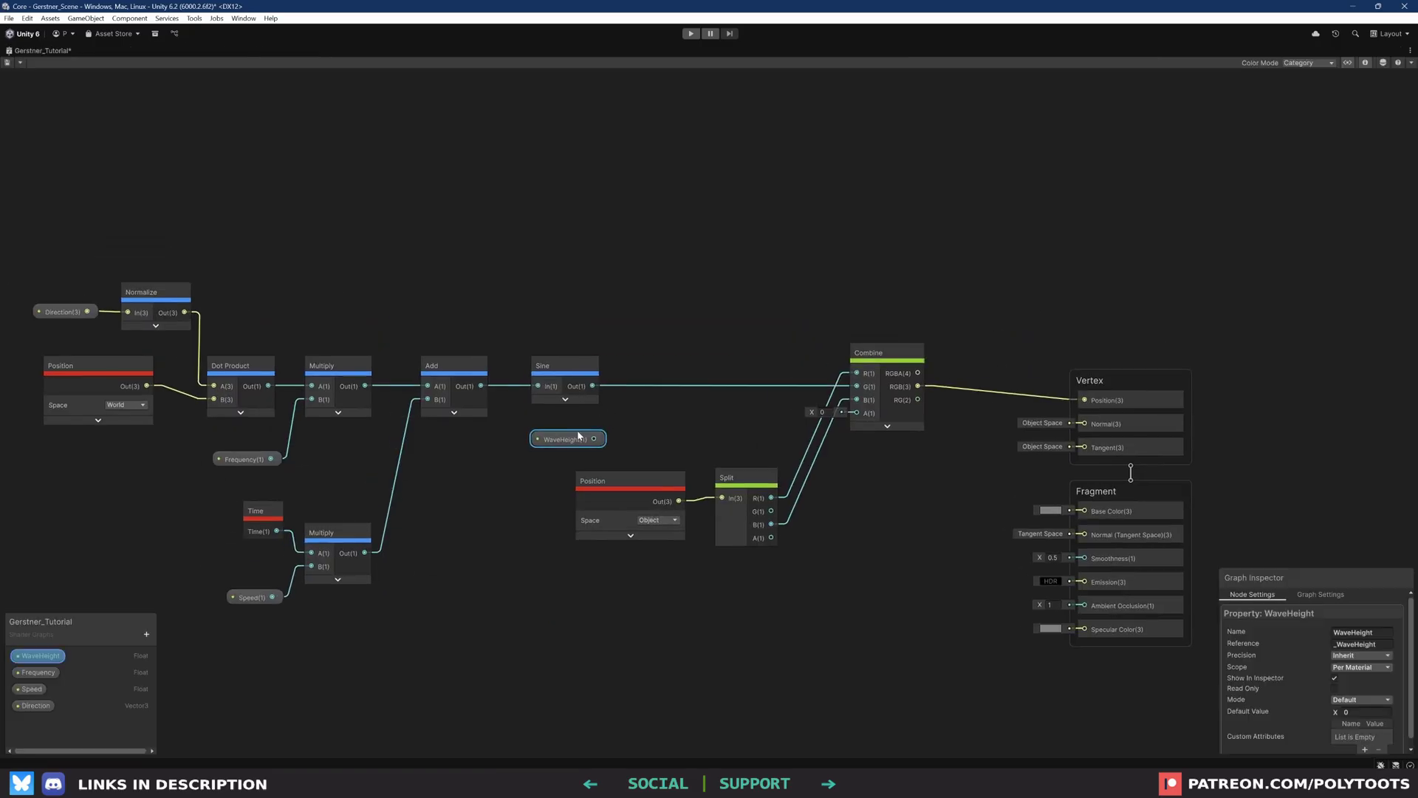
pyautogui.scroll(1, 579, 434)
pyautogui.click(668, 365)
pyautogui.press('space')
pyautogui.write('mul')
pyautogui.doubleClick(715, 375)
# Connect Sine and WaveHeight to the new Multiply's A and B, feed its output to Combine G, and align the node beside Sine
pyautogui.moveTo(594, 378); pyautogui.dragTo(679, 412)
pyautogui.moveTo(595, 441); pyautogui.dragTo(702, 334)
pyautogui.click(735, 448)
pyautogui.moveTo(898, 378); pyautogui.dragTo(904, 379)
pyautogui.moveTo(709, 331); pyautogui.dragTo(714, 362)
# Set the ocean material's Frequency to 0.37 and open its Direction Z value for editing
pyautogui.moveTo(455, 502); pyautogui.dragTo(654, 487, button='middle')
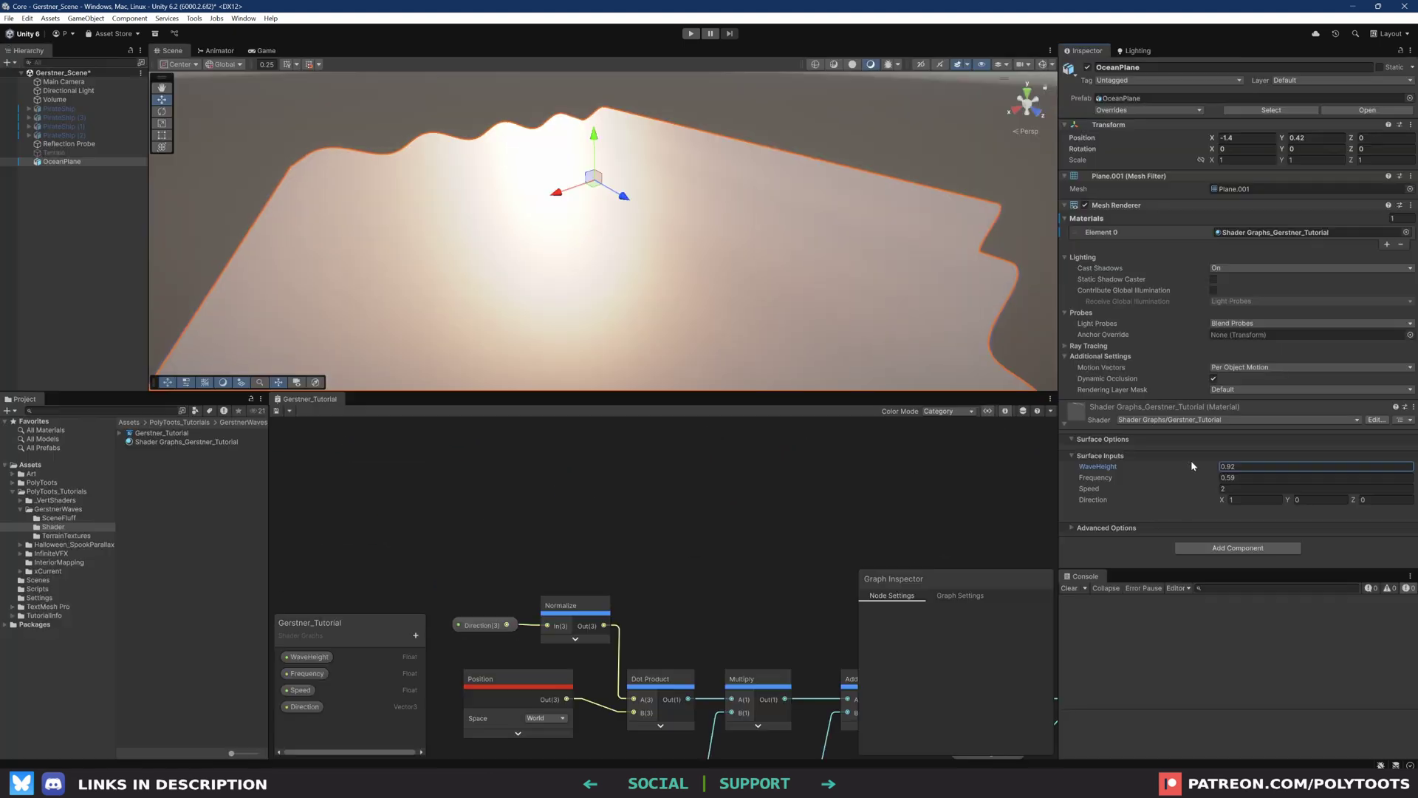
pyautogui.moveTo(1191, 460); pyautogui.dragTo(1238, 489)
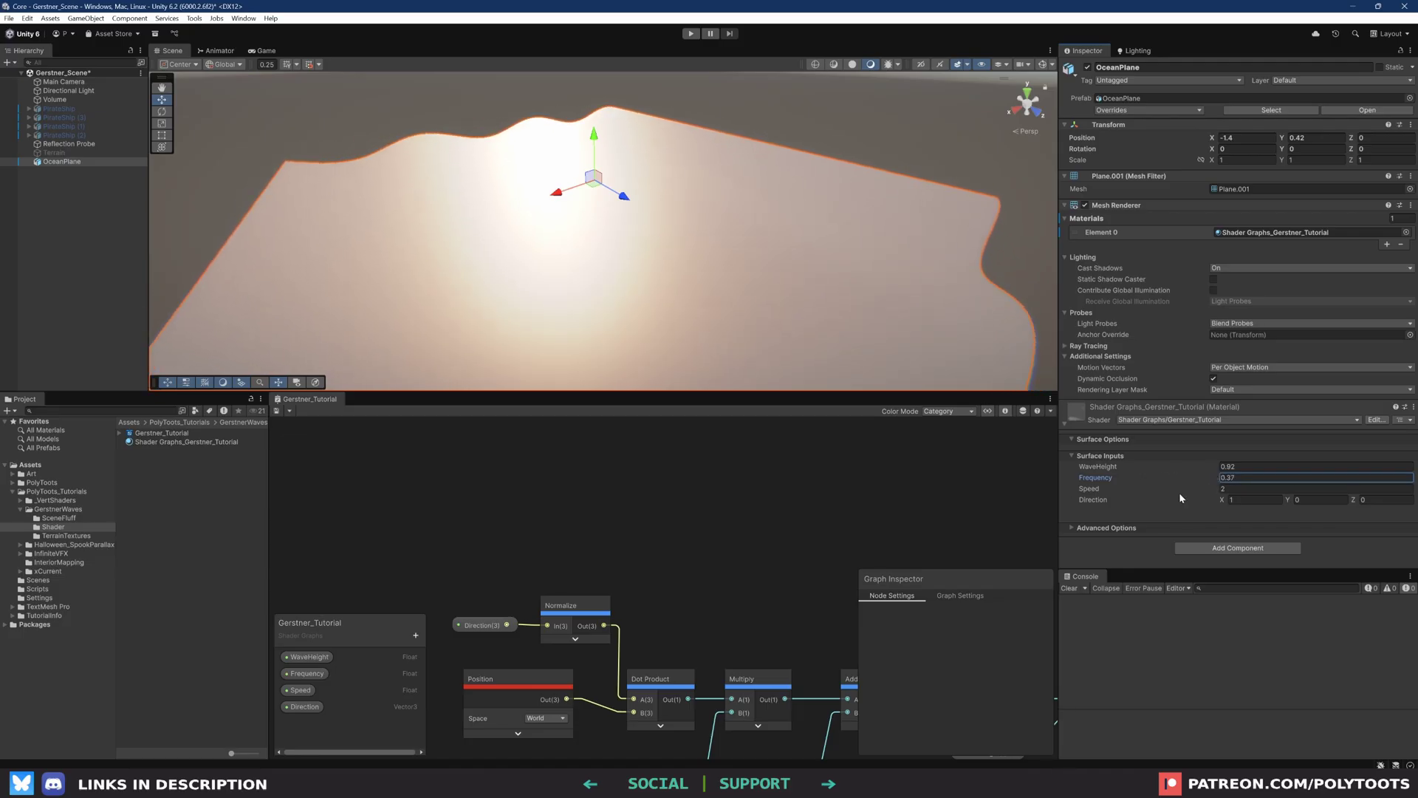
pyautogui.click(1354, 500)
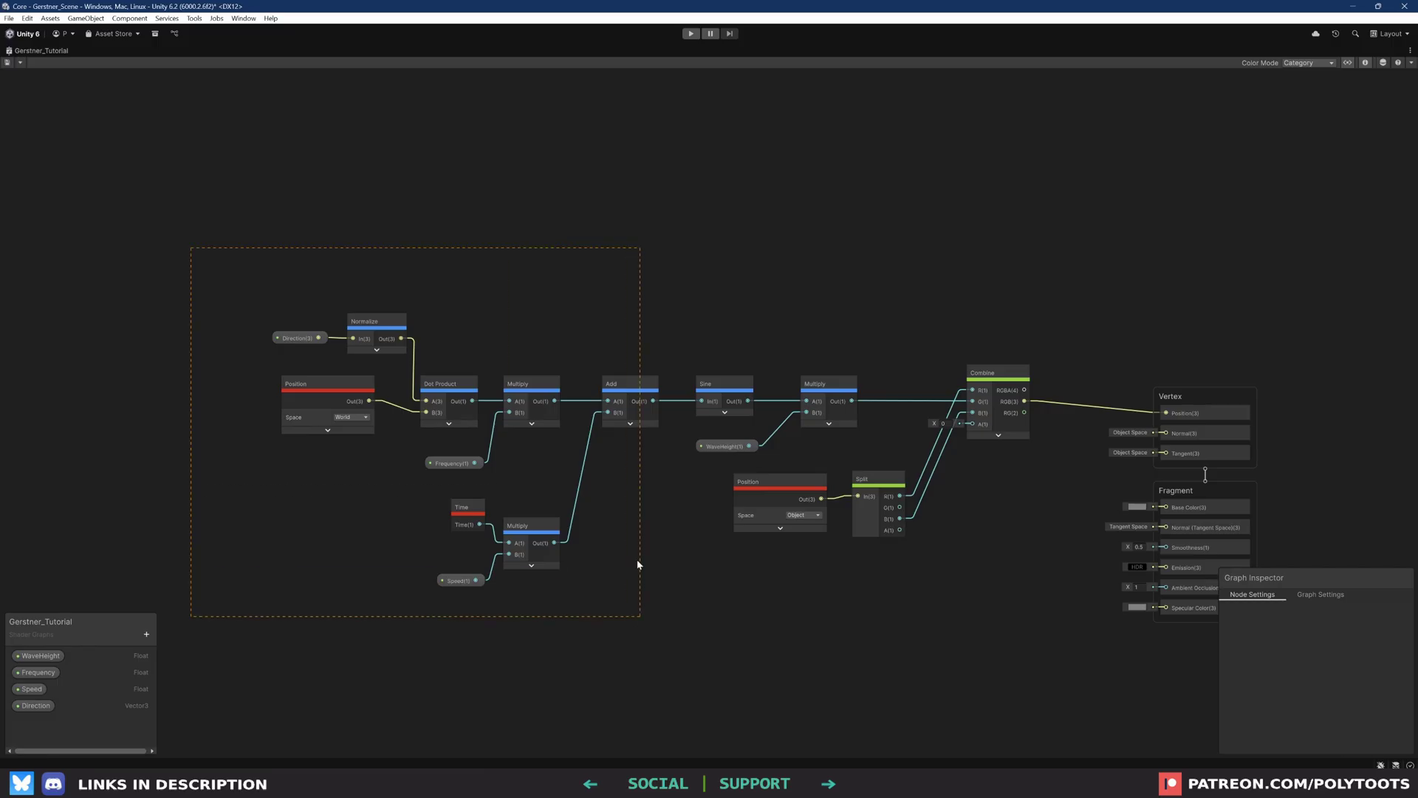
# Move all nodes from Direction through the Add node away from Sine and group them as Phase
pyautogui.moveTo(640, 616); pyautogui.dragTo(641, 616)
pyautogui.moveTo(626, 384); pyautogui.dragTo(383, 384)
pyautogui.moveTo(431, 402); pyautogui.dragTo(579, 410, button='middle')
pyautogui.hotkey('ctrl', 'g')
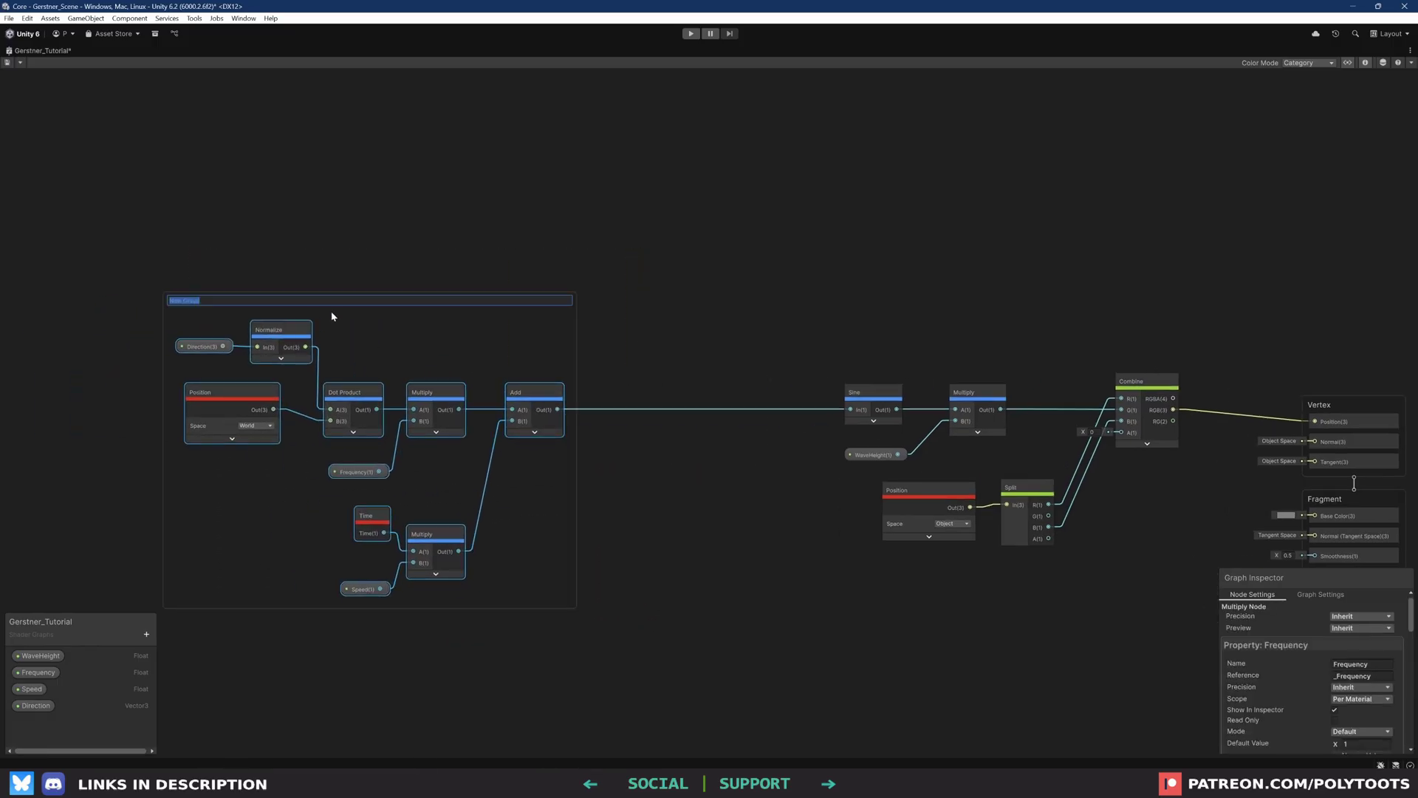
pyautogui.write('Phase')
pyautogui.press('Return')
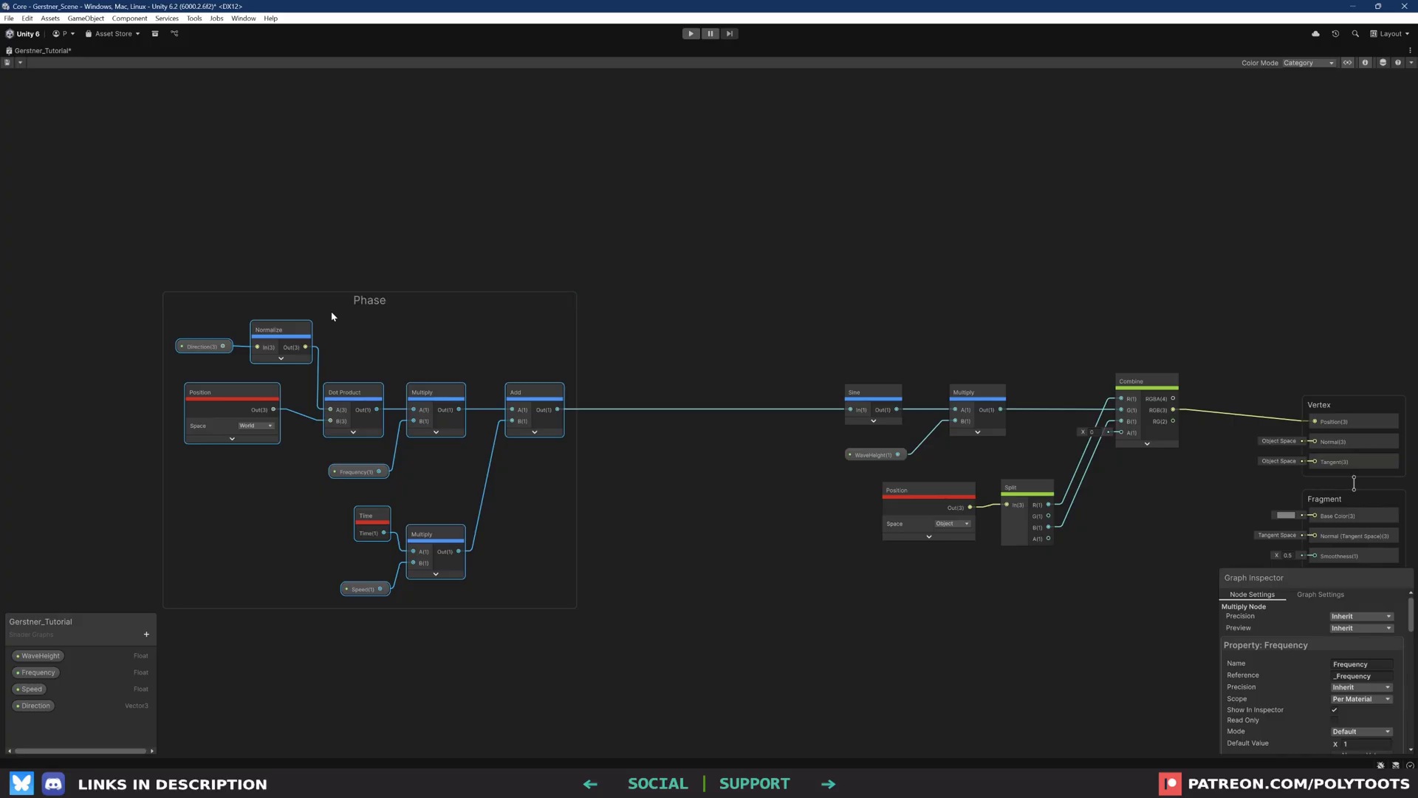
pyautogui.moveTo(364, 301); pyautogui.dragTo(359, 301)
pyautogui.click(426, 343)
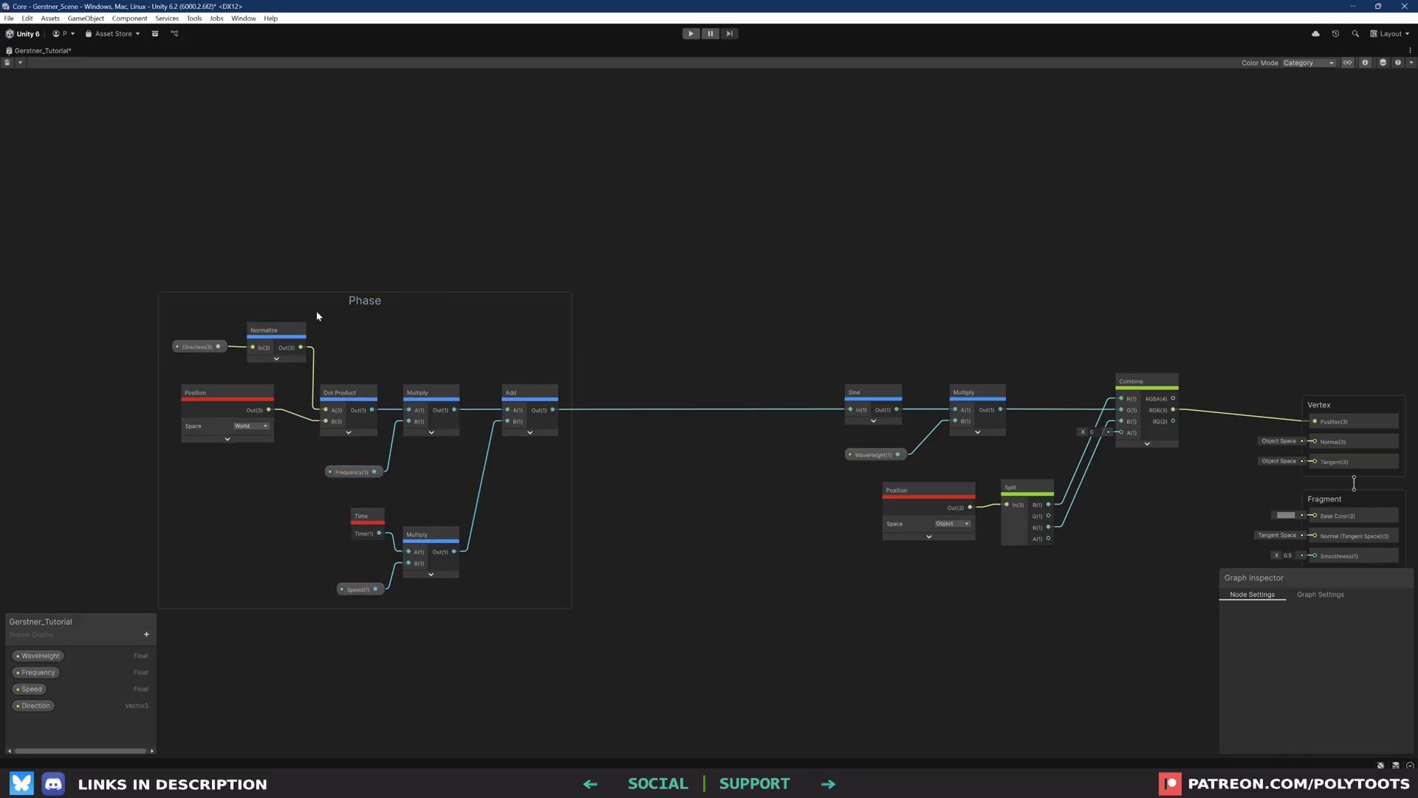
# Group the Sine, WaveHeight and adjoining Multiply nodes as Sine Displacement and arrange the group beside Phase
pyautogui.moveTo(446, 339); pyautogui.dragTo(620, 454)
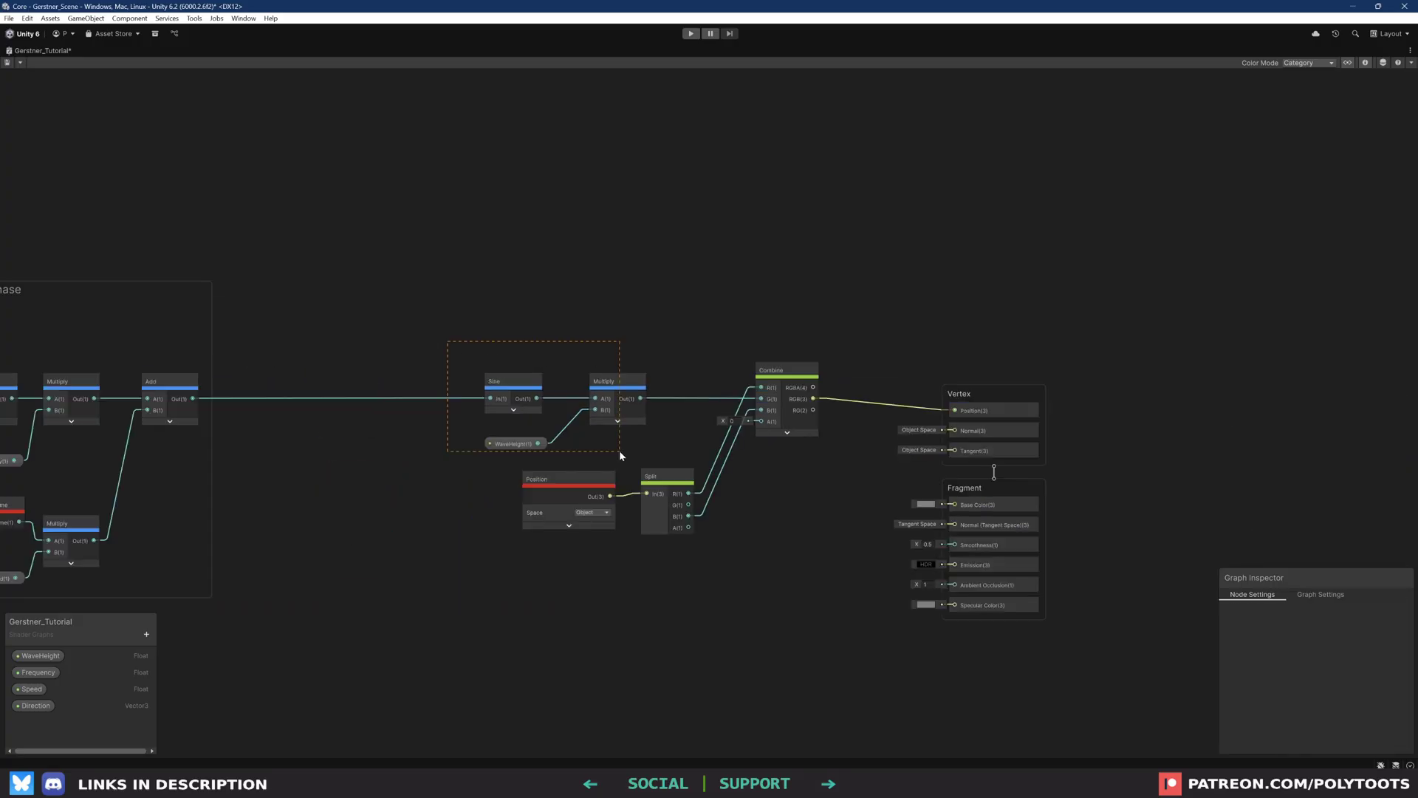
pyautogui.moveTo(611, 387); pyautogui.dragTo(493, 391)
pyautogui.write('Displ')
pyautogui.write('e')
pyautogui.press('Return')
pyautogui.moveTo(579, 301); pyautogui.dragTo(700, 465)
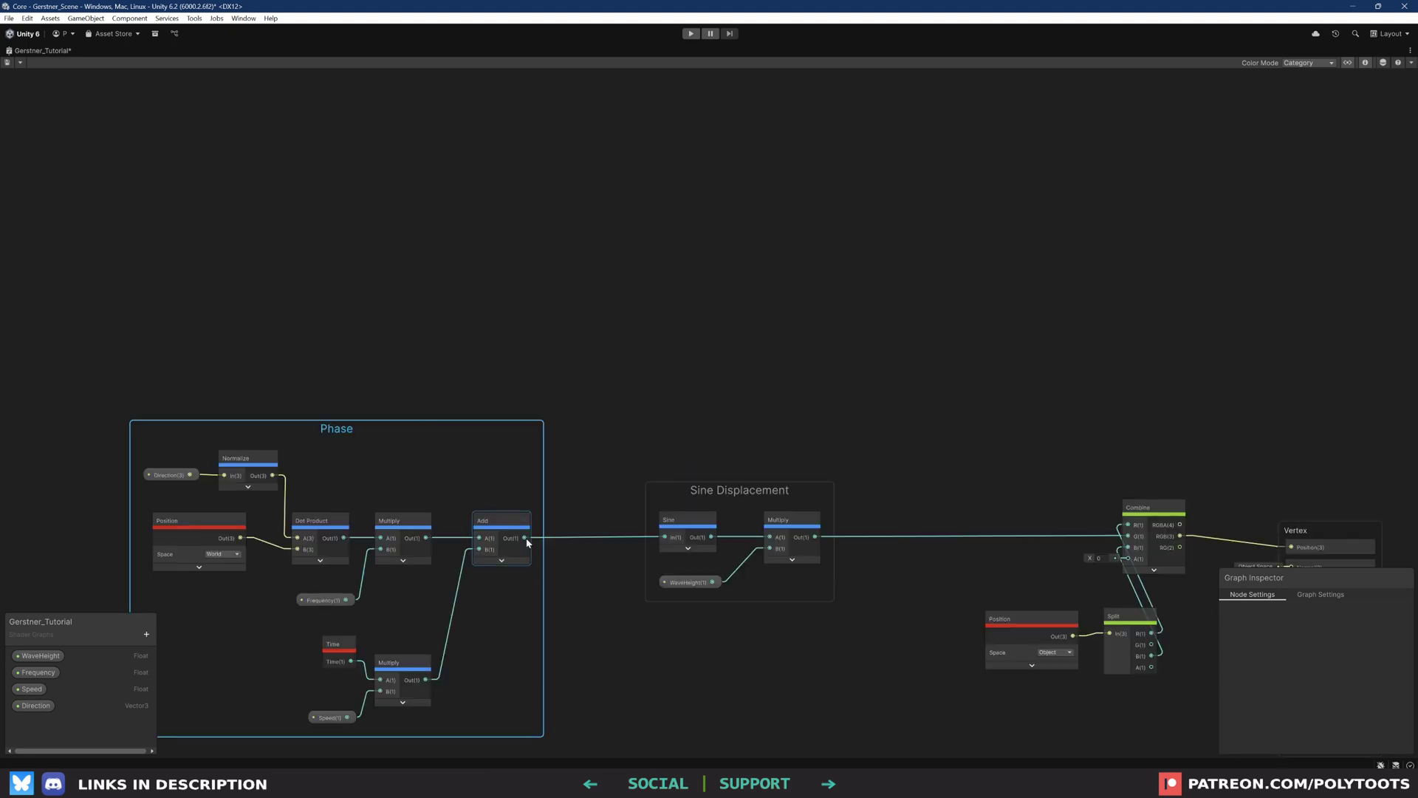
# Add a Cosine node above the Sine Displacement group, fed by the Phase group's Add output, and collapse its preview
pyautogui.moveTo(526, 538); pyautogui.dragTo(643, 331)
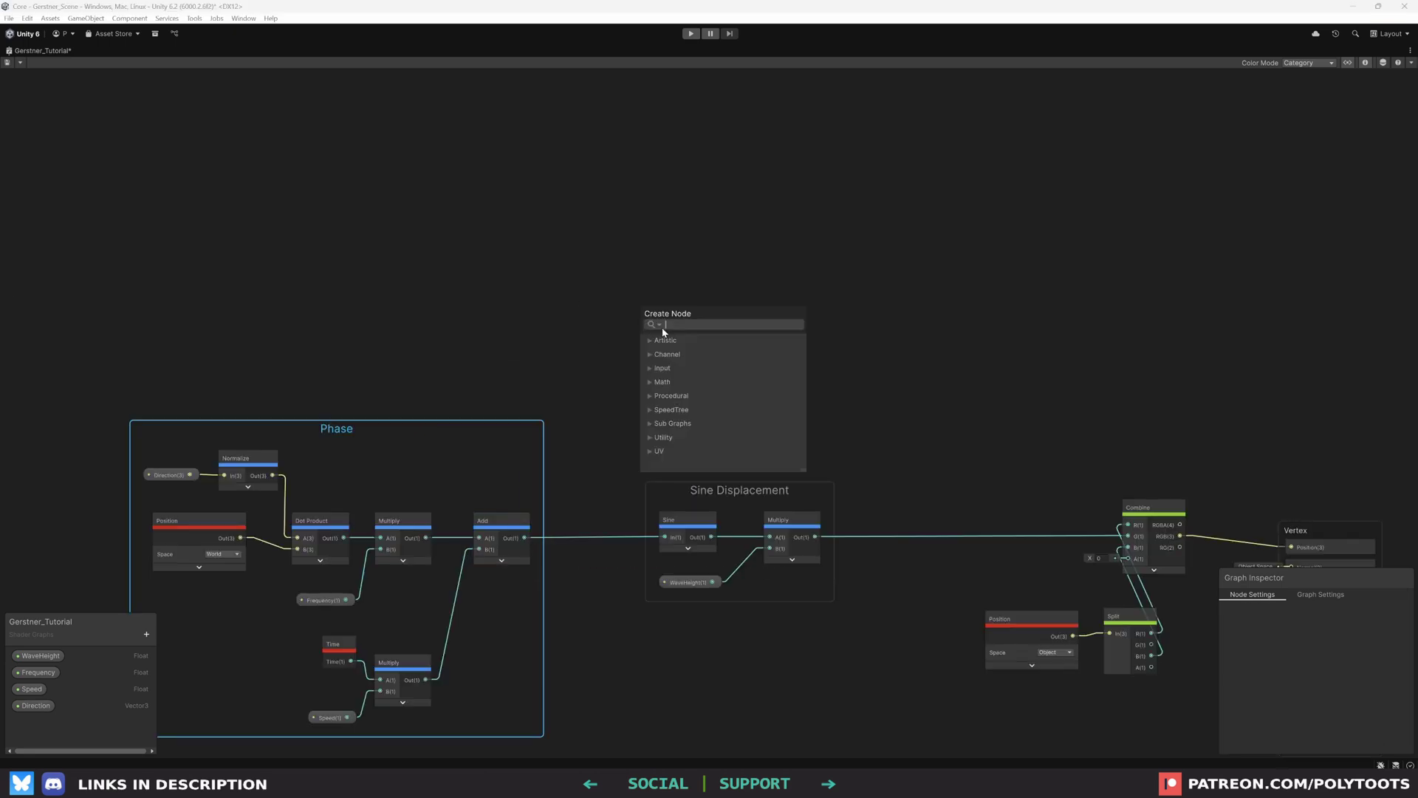
pyautogui.write('cosine')
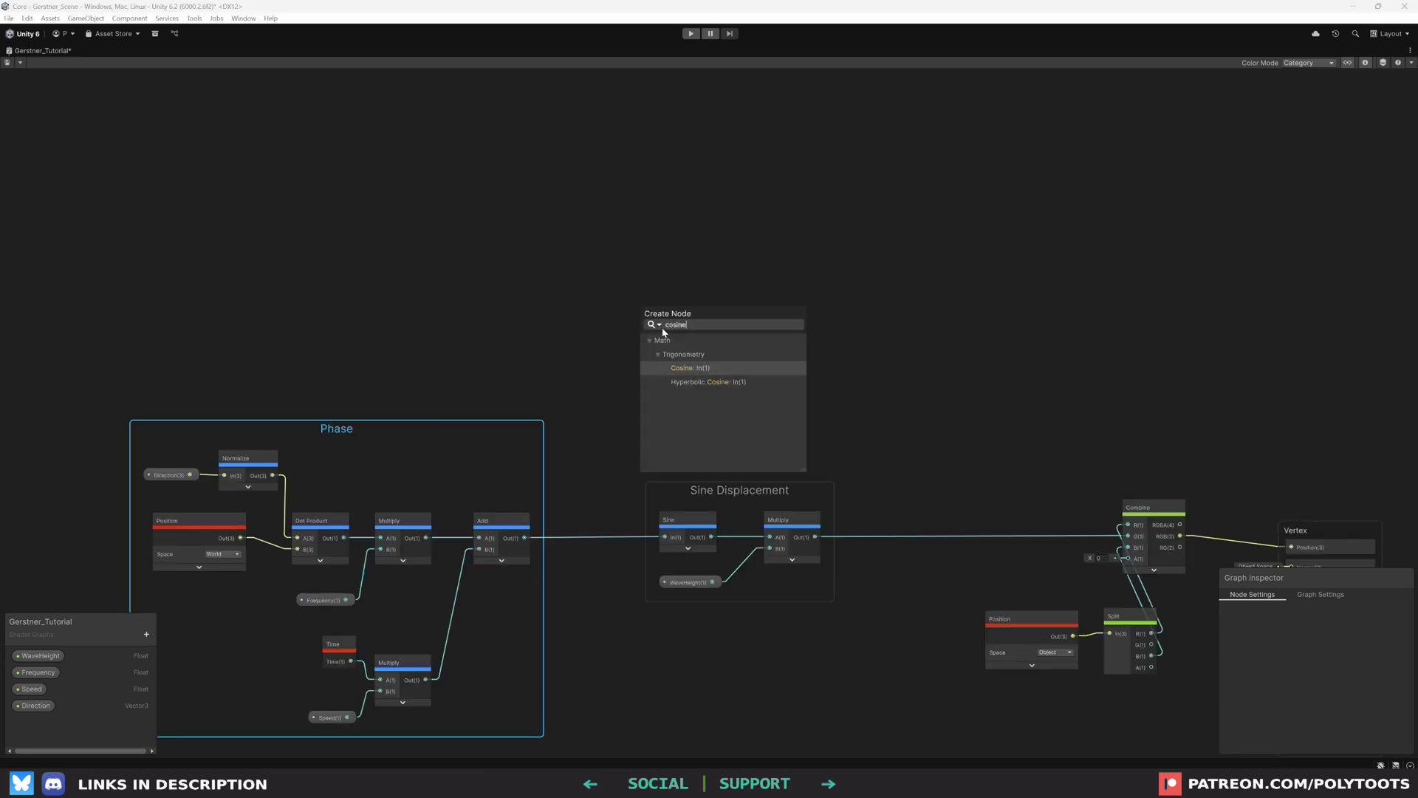
pyautogui.press('Return')
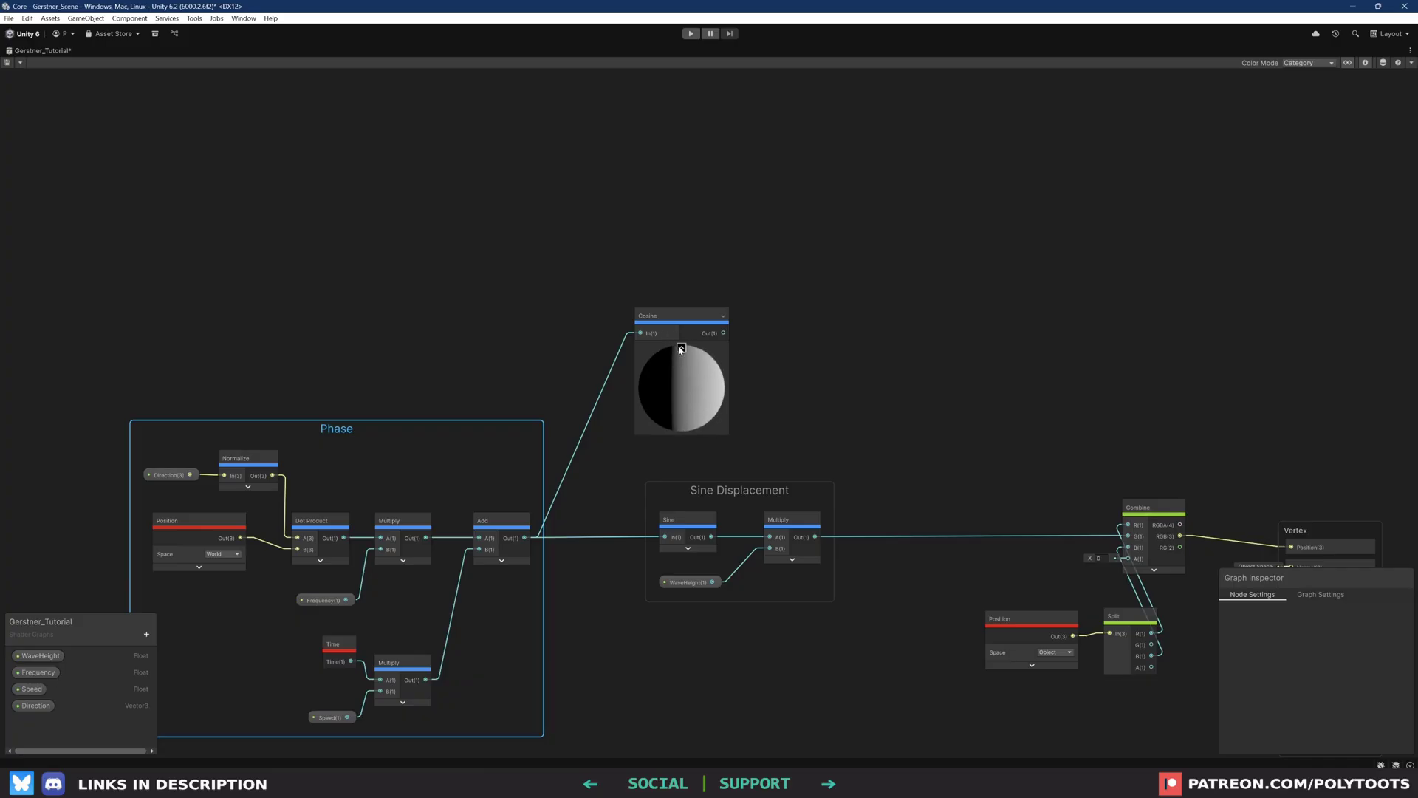
pyautogui.click(681, 347)
pyautogui.moveTo(773, 351); pyautogui.dragTo(768, 268, button='middle')
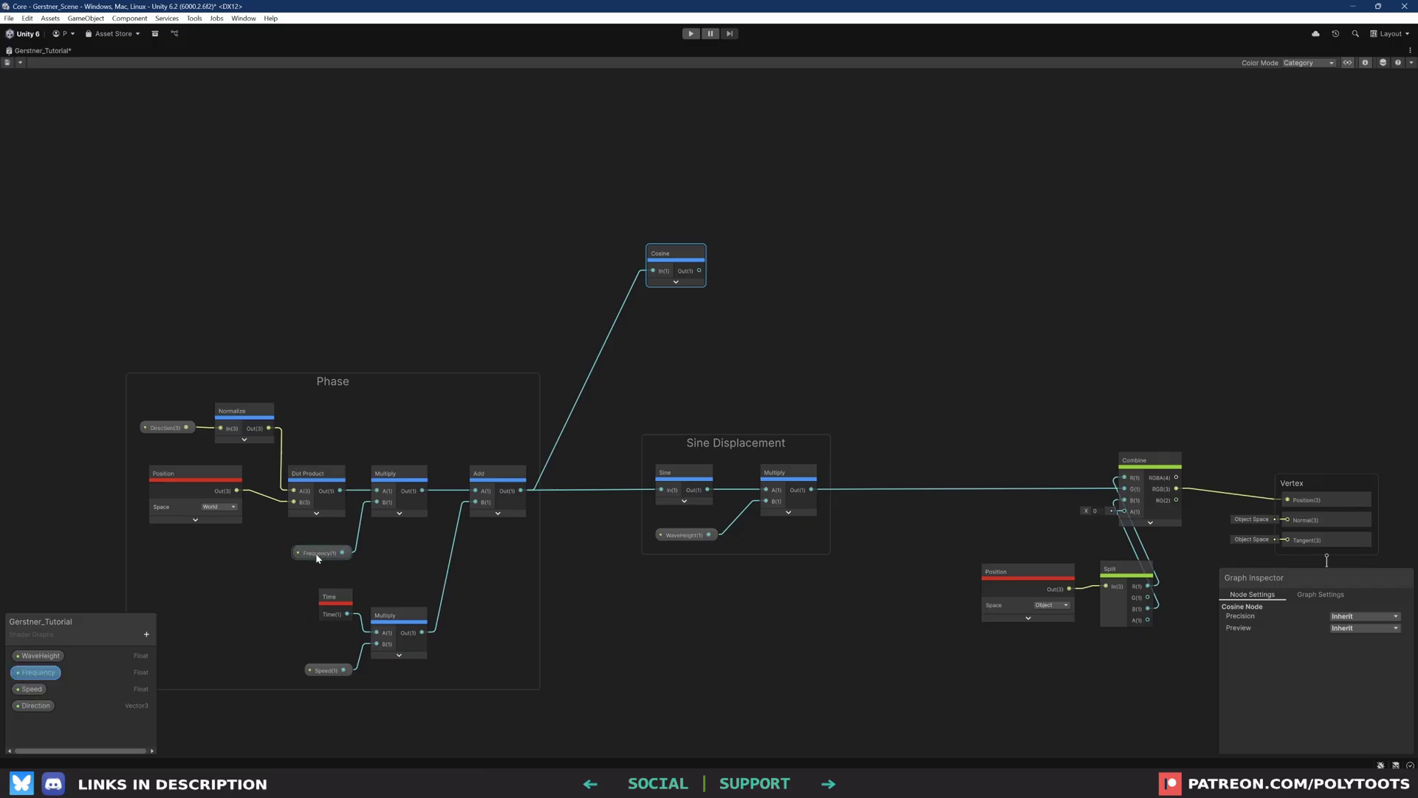
# Nudge the Frequency node in Phase and the WaveHeight node in Sine Displacement up toward their Multiply nodes
pyautogui.moveTo(320, 557); pyautogui.dragTo(320, 547)
pyautogui.click(687, 534)
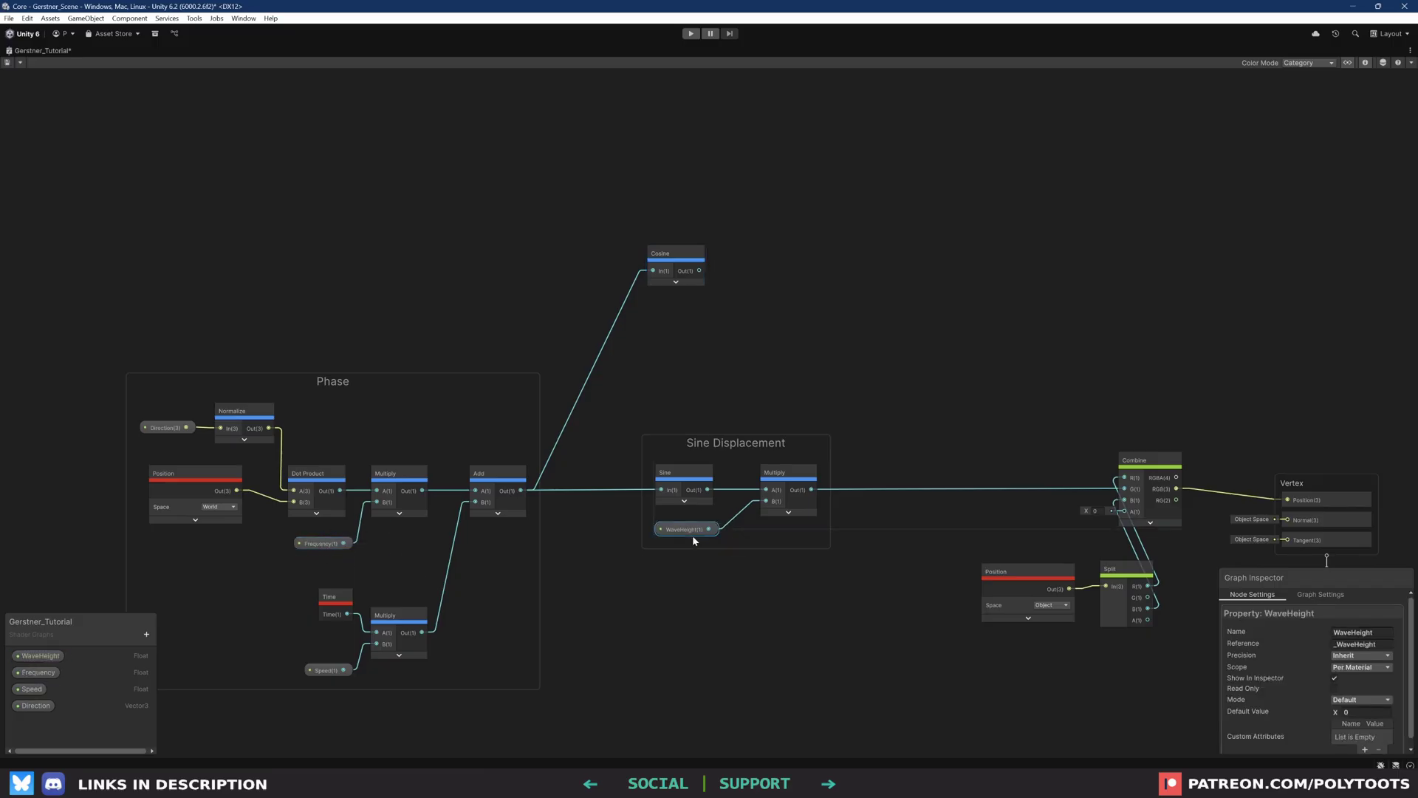
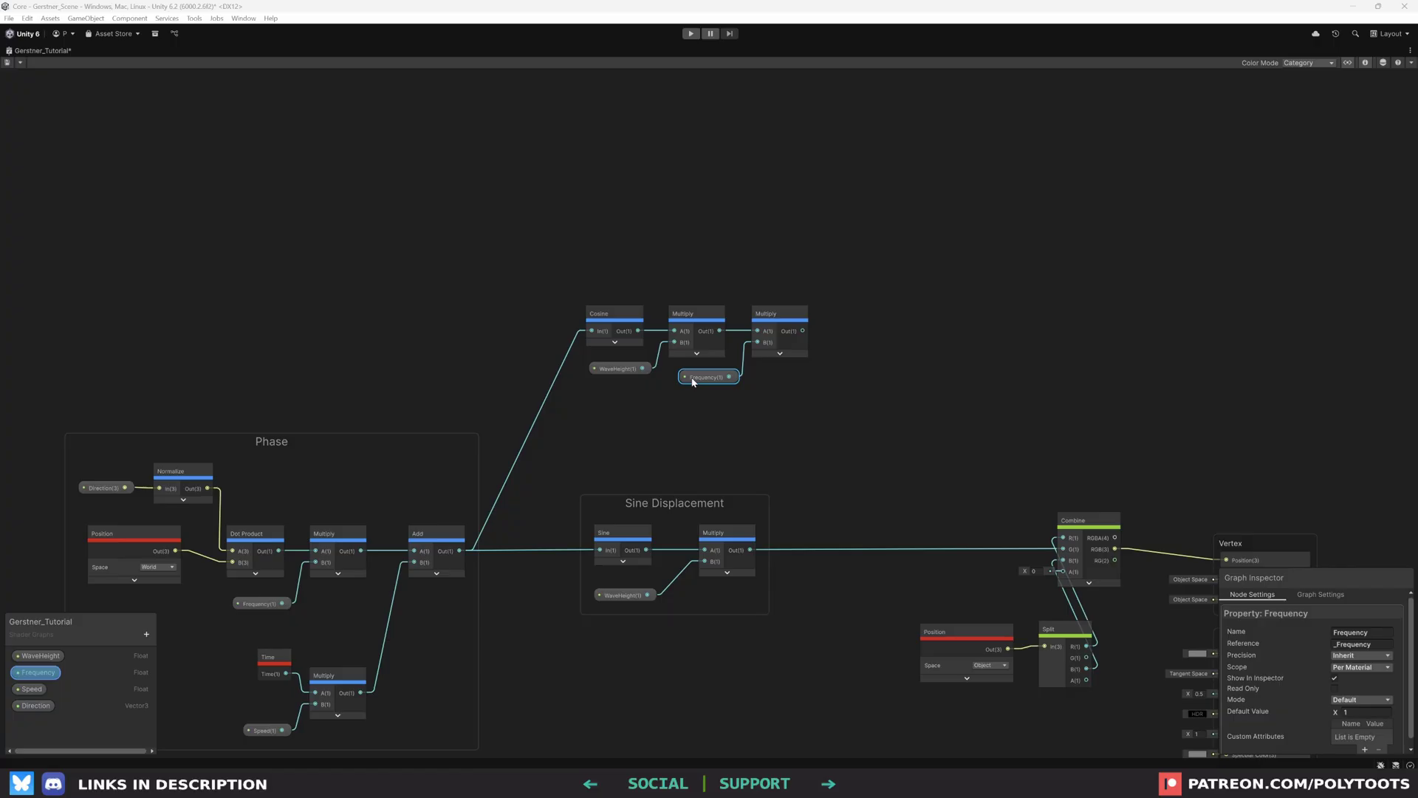
# Add two Vector 3 nodes beyond the Cosine chain's last Multiply, the upper set to 1, 0, 0 and the lower to 0, 0, 1
pyautogui.moveTo(747, 332); pyautogui.dragTo(574, 419, button='middle')
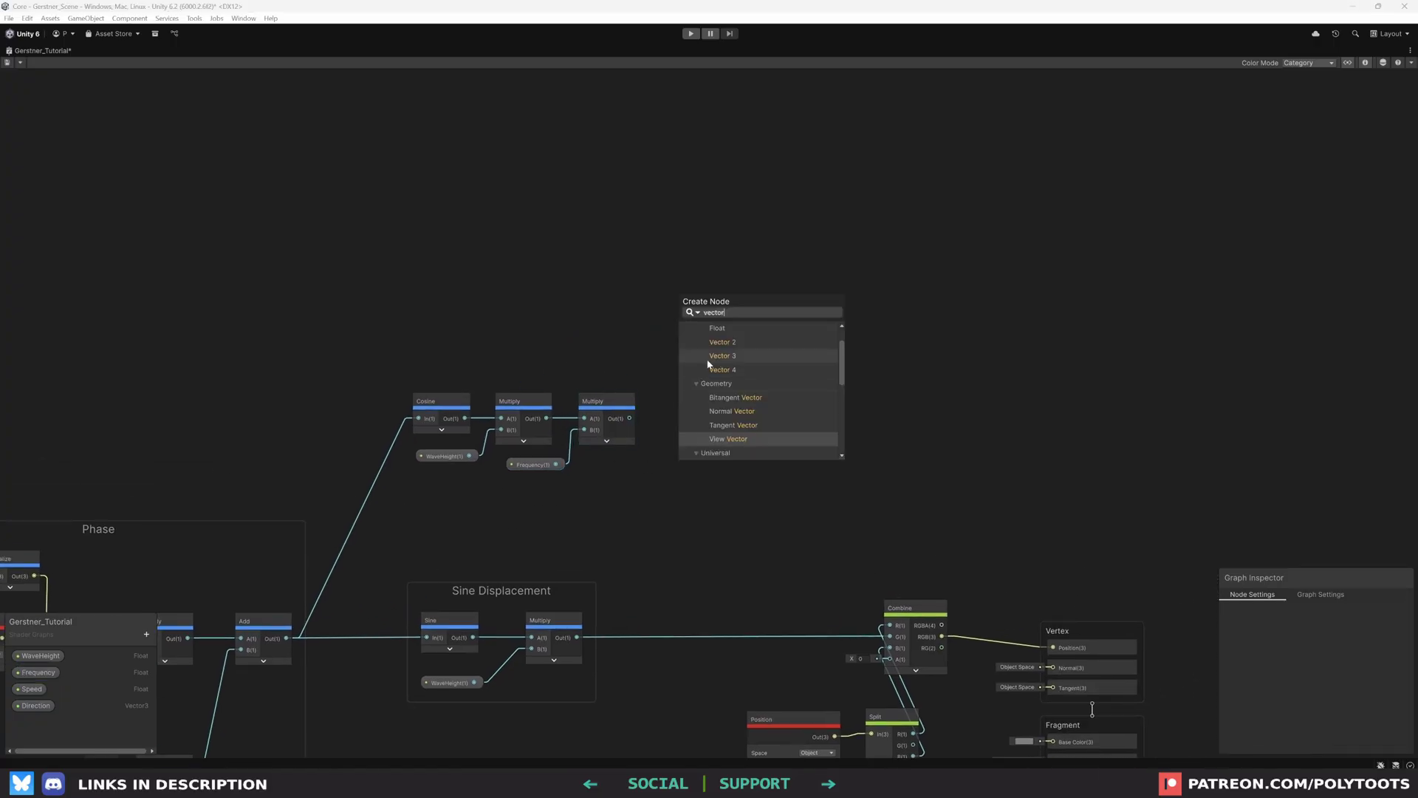
pyautogui.doubleClick(708, 358)
pyautogui.moveTo(708, 415); pyautogui.dragTo(685, 485)
pyautogui.hotkey('ctrl', 'd')
pyautogui.click(800, 503)
pyautogui.moveTo(706, 401); pyautogui.dragTo(688, 455, button='middle')
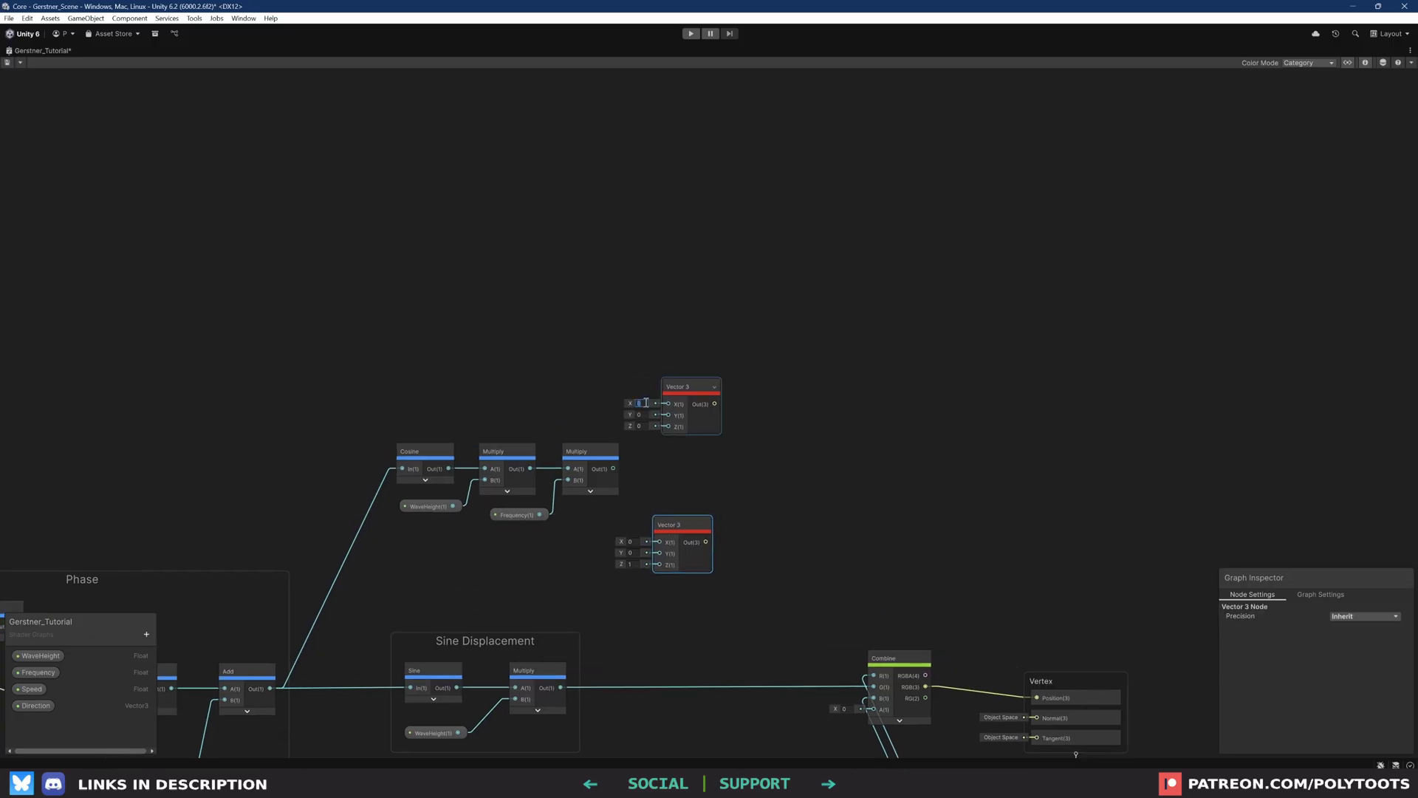
pyautogui.moveTo(685, 386); pyautogui.dragTo(687, 376)
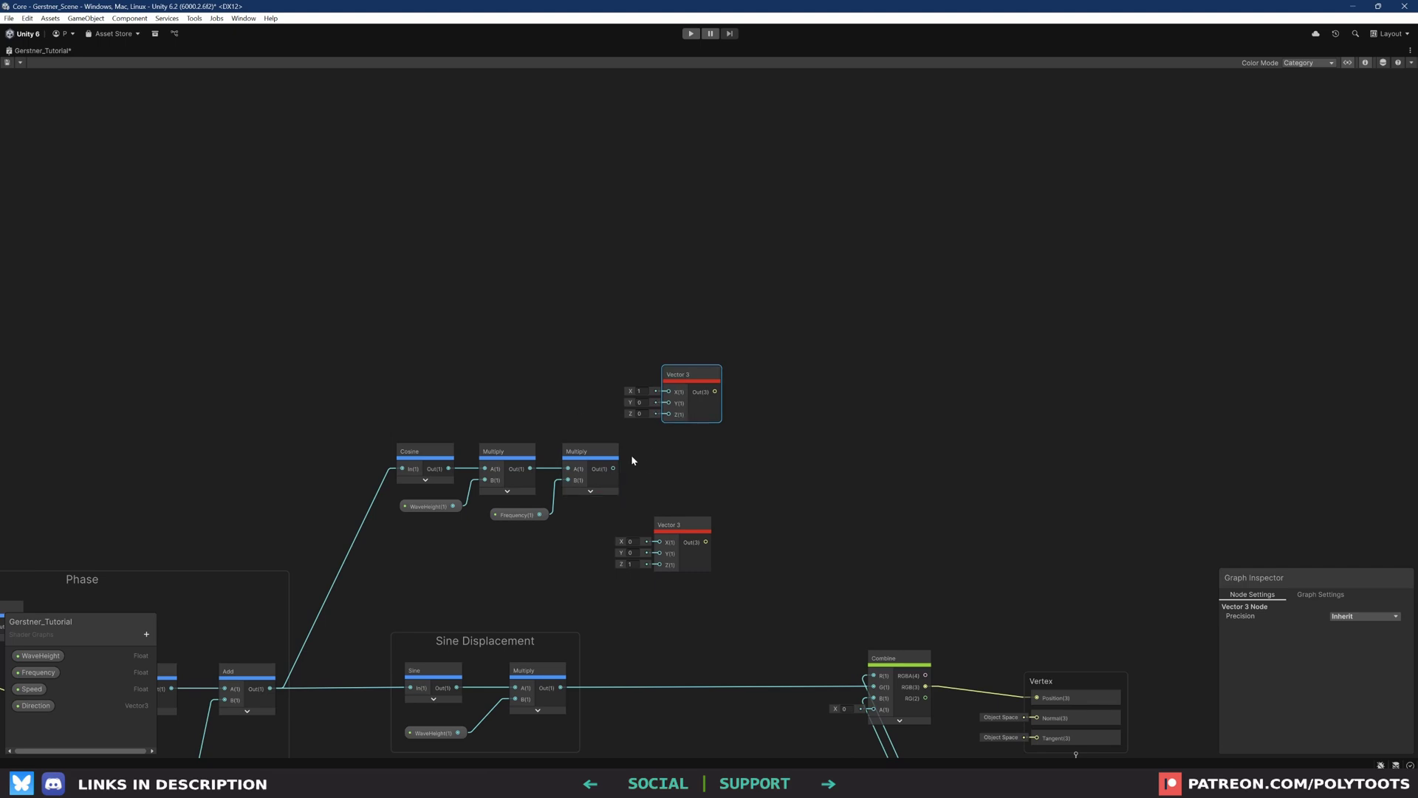
# Connect the Cosine chain's last Multiply to the upper Vector 3's Y and move the lower Vector 3 closer beneath it
pyautogui.moveTo(613, 468); pyautogui.dragTo(666, 406)
pyautogui.moveTo(759, 373); pyautogui.dragTo(667, 387, button='middle')
pyautogui.moveTo(594, 535); pyautogui.dragTo(598, 489)
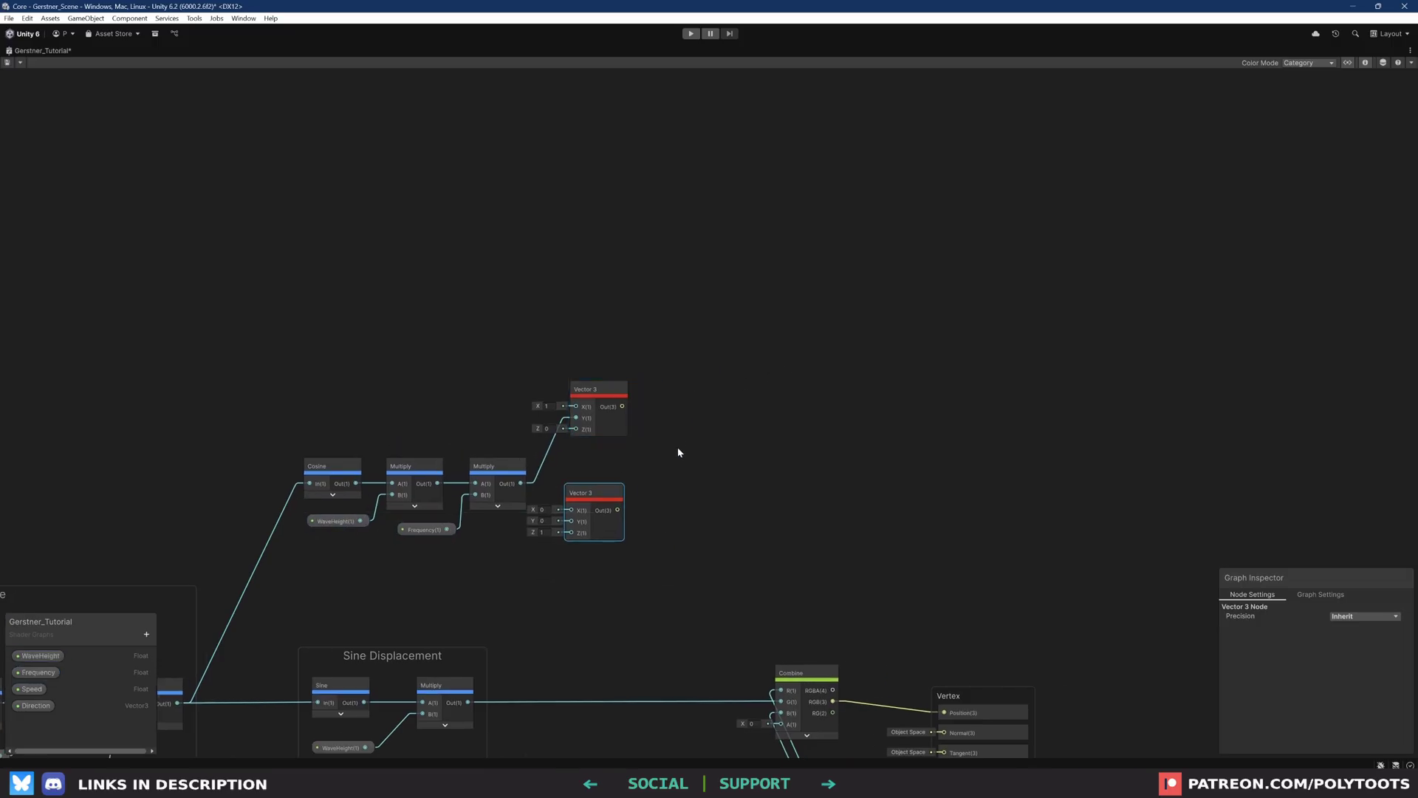
# Add a collapsed Cross Product node beside the Vector 3 nodes, connecting the lower Vector 3 to A and the upper one to B
pyautogui.click(678, 448)
pyautogui.press('space')
pyautogui.write('cross')
pyautogui.press('Return')
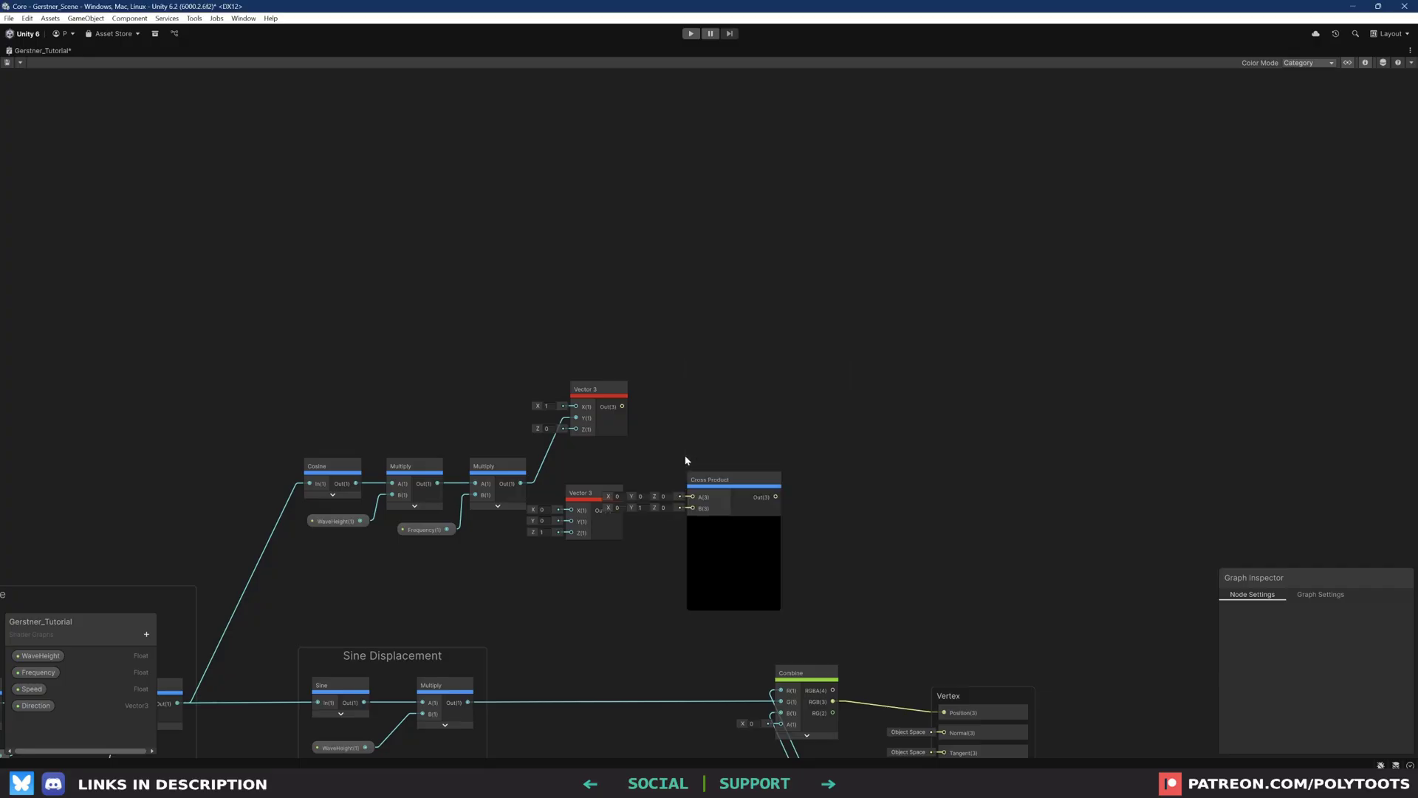
pyautogui.click(733, 523)
pyautogui.moveTo(704, 482); pyautogui.dragTo(699, 441)
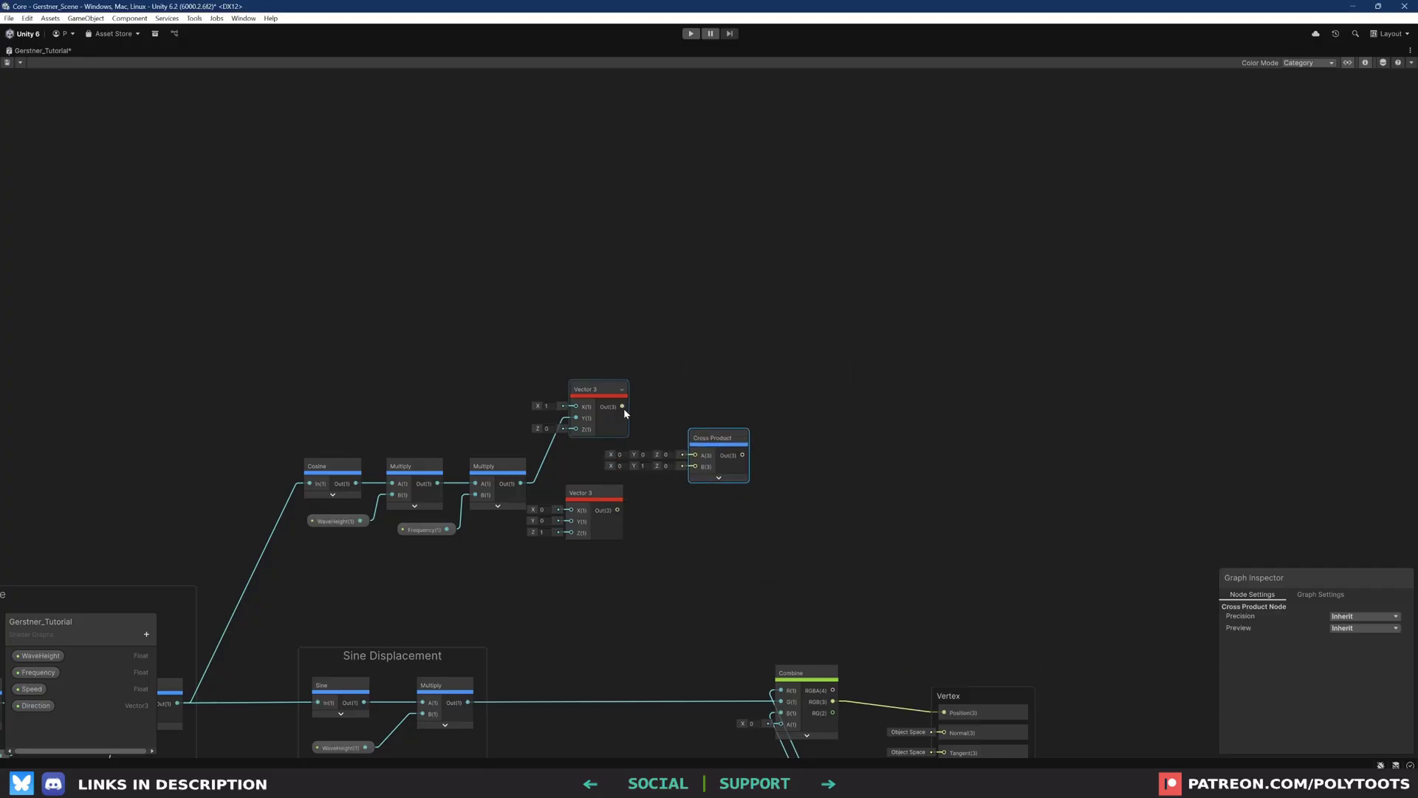
pyautogui.moveTo(622, 406); pyautogui.dragTo(695, 466)
pyautogui.moveTo(618, 510); pyautogui.dragTo(695, 455)
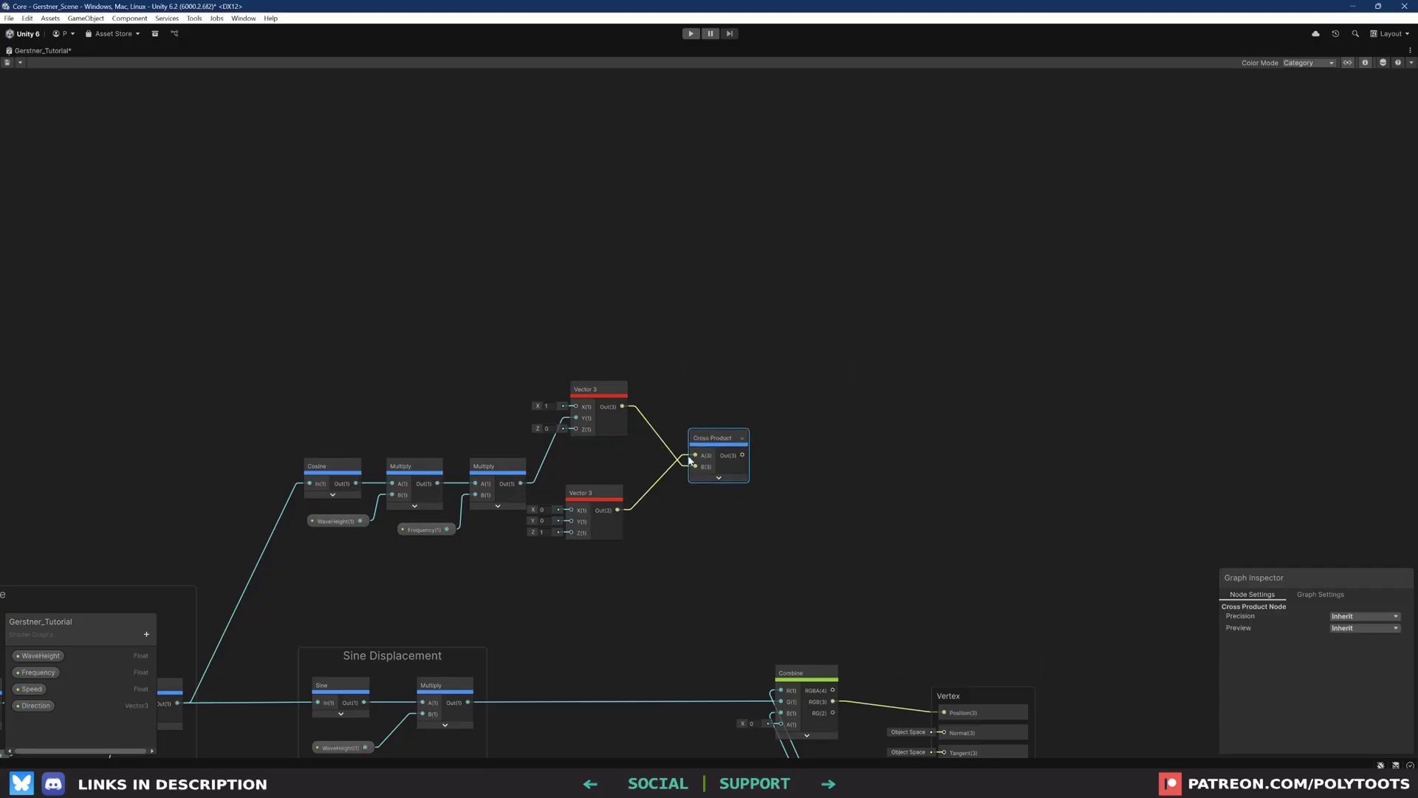
# Rearrange the two Vector 3 nodes so they line up one above the other in front of the Cross Product node
pyautogui.moveTo(591, 493); pyautogui.dragTo(638, 341)
pyautogui.moveTo(587, 405); pyautogui.dragTo(599, 505)
pyautogui.moveTo(642, 340); pyautogui.dragTo(611, 393)
pyautogui.moveTo(611, 490); pyautogui.dragTo(636, 349)
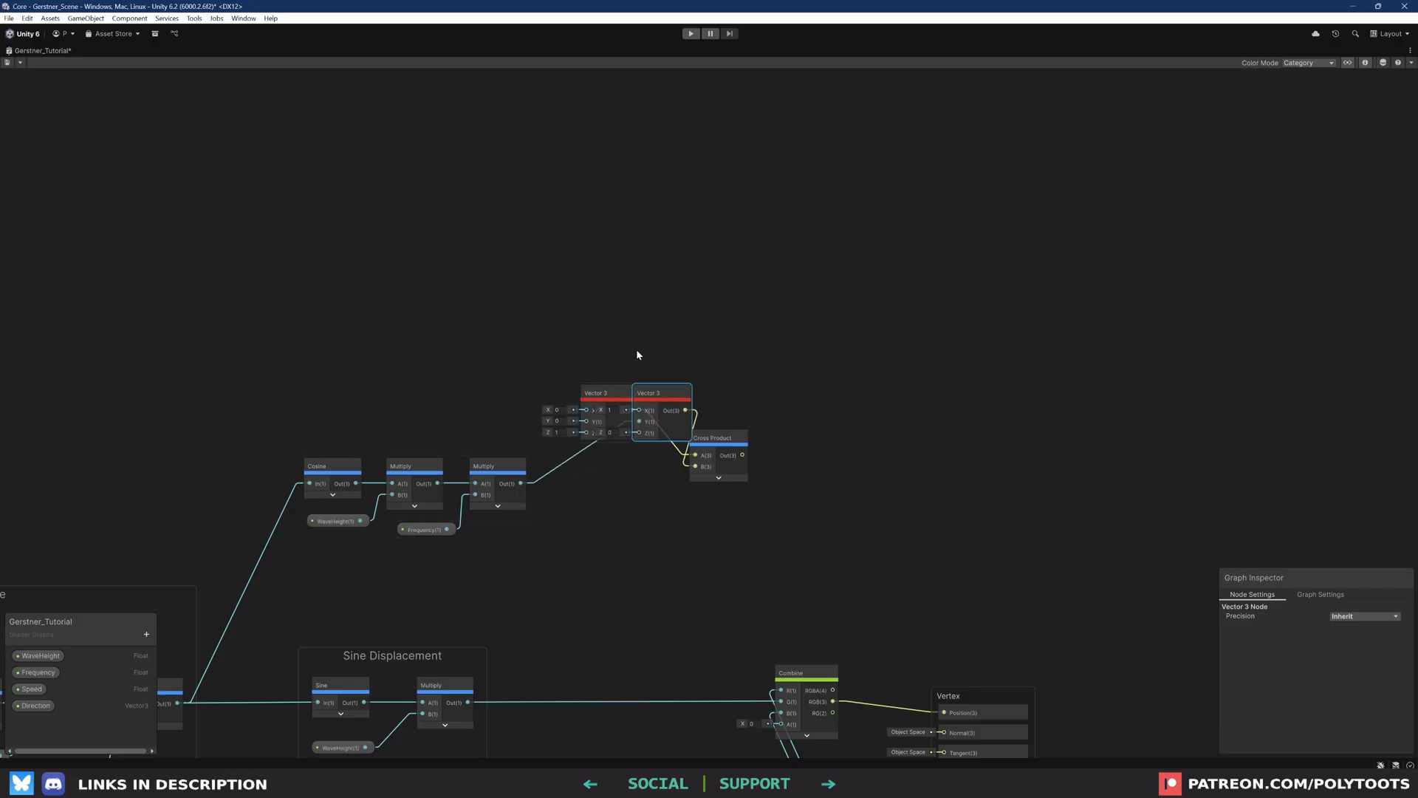
pyautogui.moveTo(610, 435); pyautogui.dragTo(610, 525)
pyautogui.moveTo(612, 354); pyautogui.dragTo(606, 428)
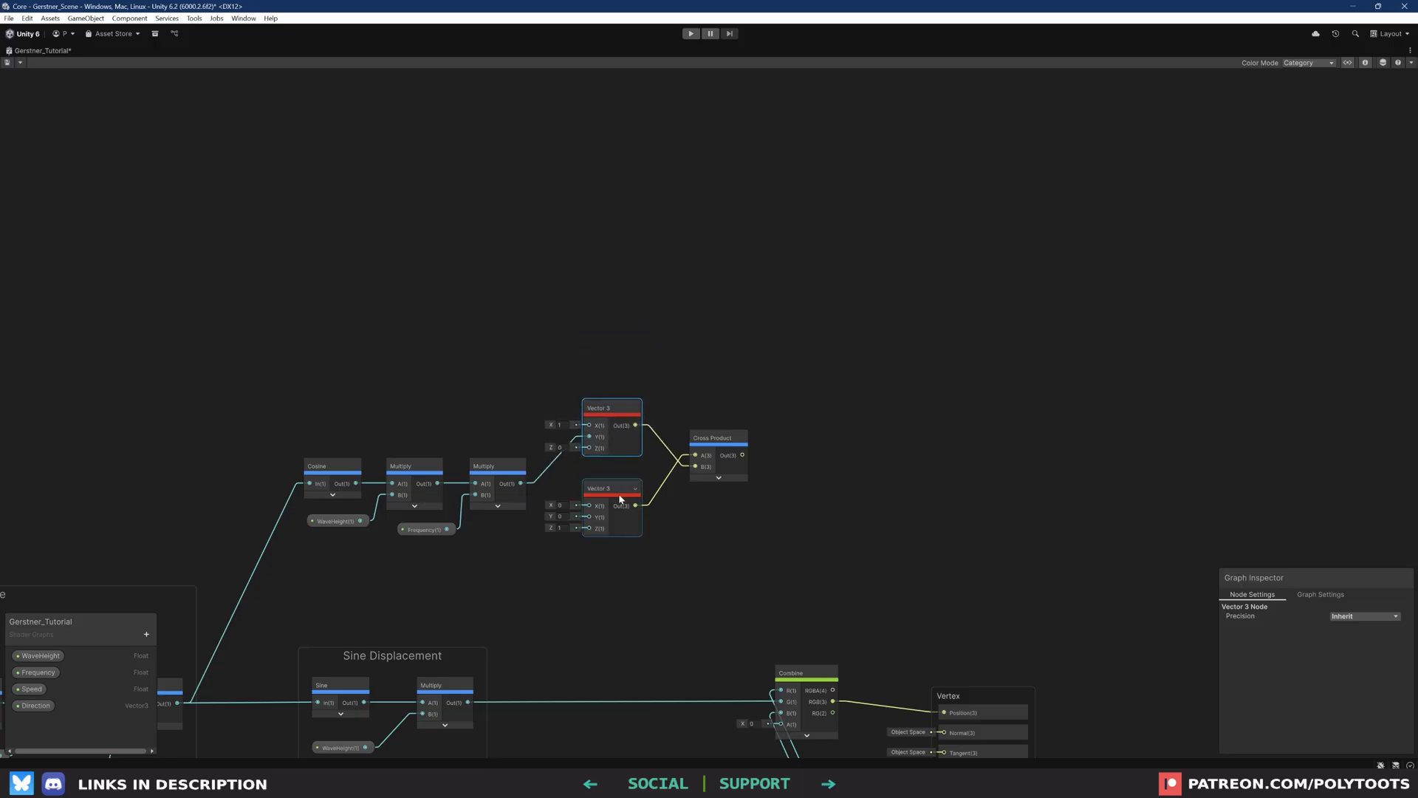
# Straighten the Cross Product node behind the two Vector 3 nodes and feed its output into a new collapsed Normalize node beside it
pyautogui.moveTo(618, 494); pyautogui.dragTo(619, 498)
pyautogui.moveTo(715, 445); pyautogui.dragTo(707, 453)
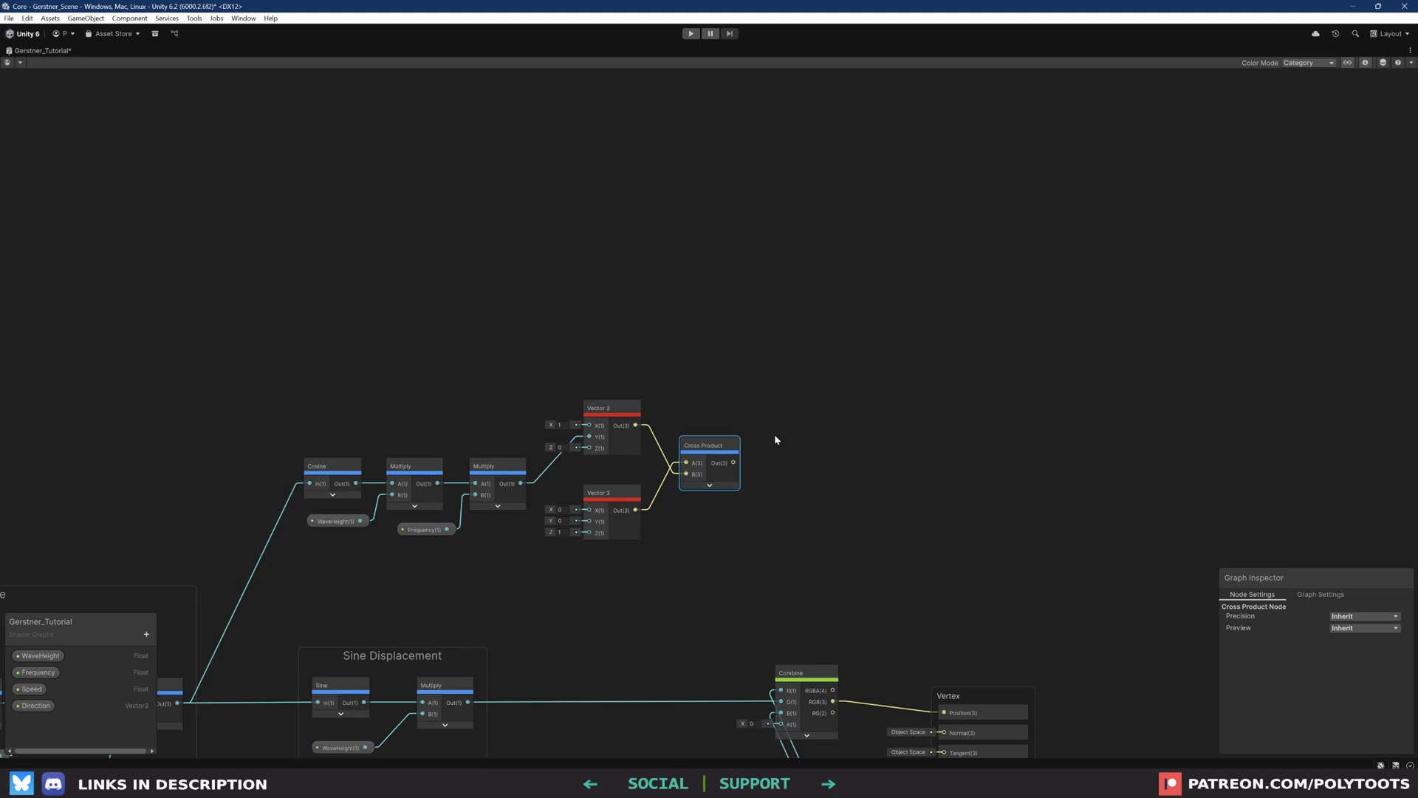
pyautogui.moveTo(776, 436); pyautogui.dragTo(665, 456, button='middle')
pyautogui.moveTo(622, 467); pyautogui.dragTo(677, 463)
pyautogui.write('normal')
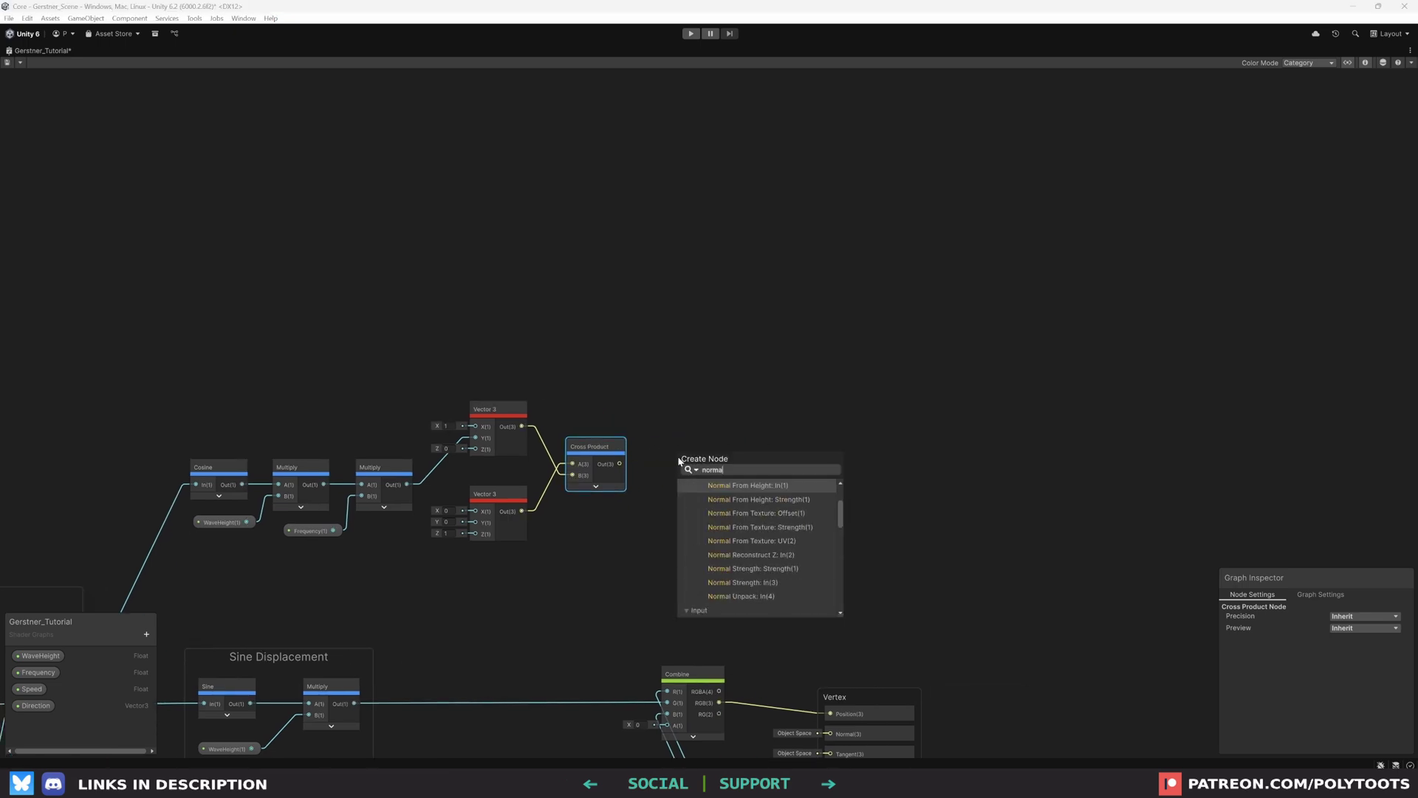
pyautogui.write('iz')
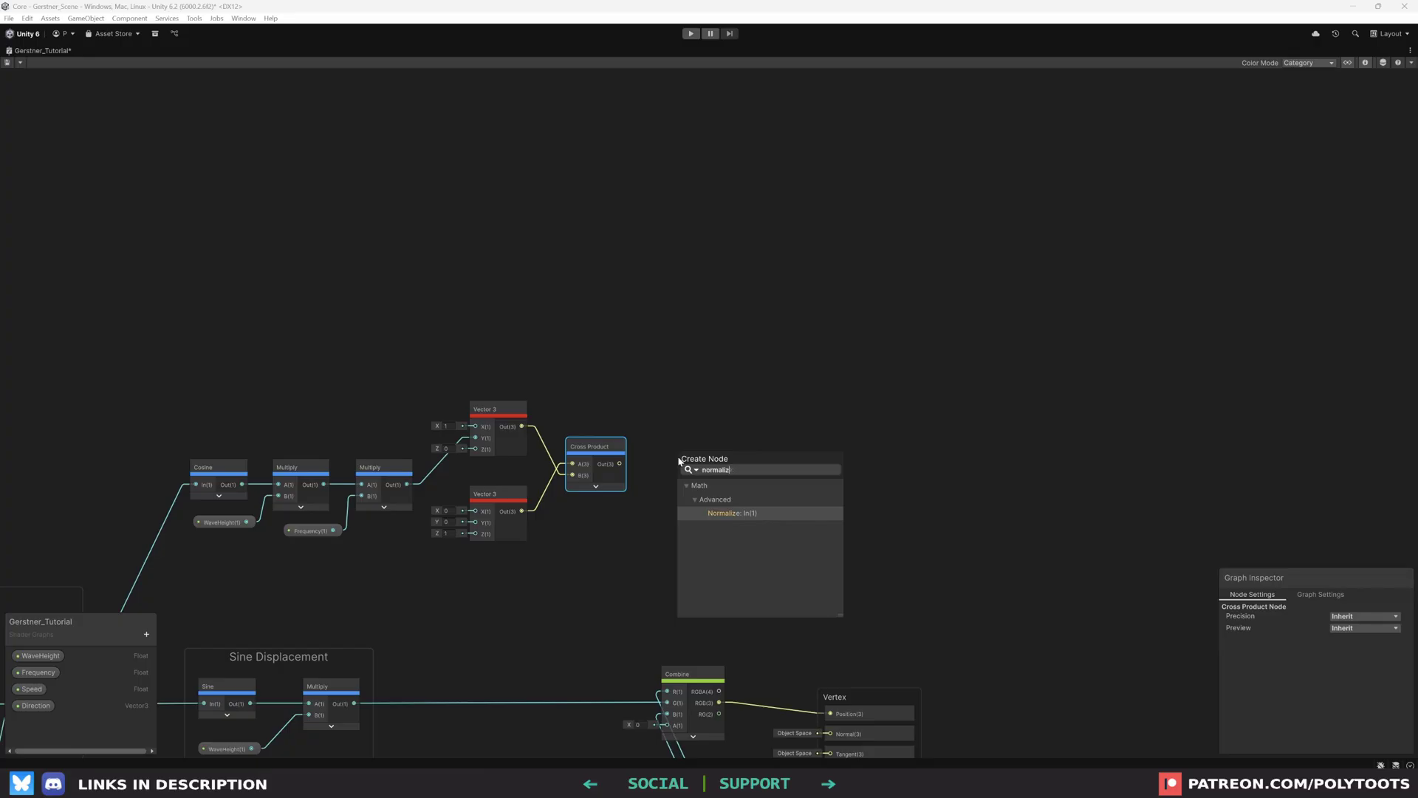
pyautogui.press('Return')
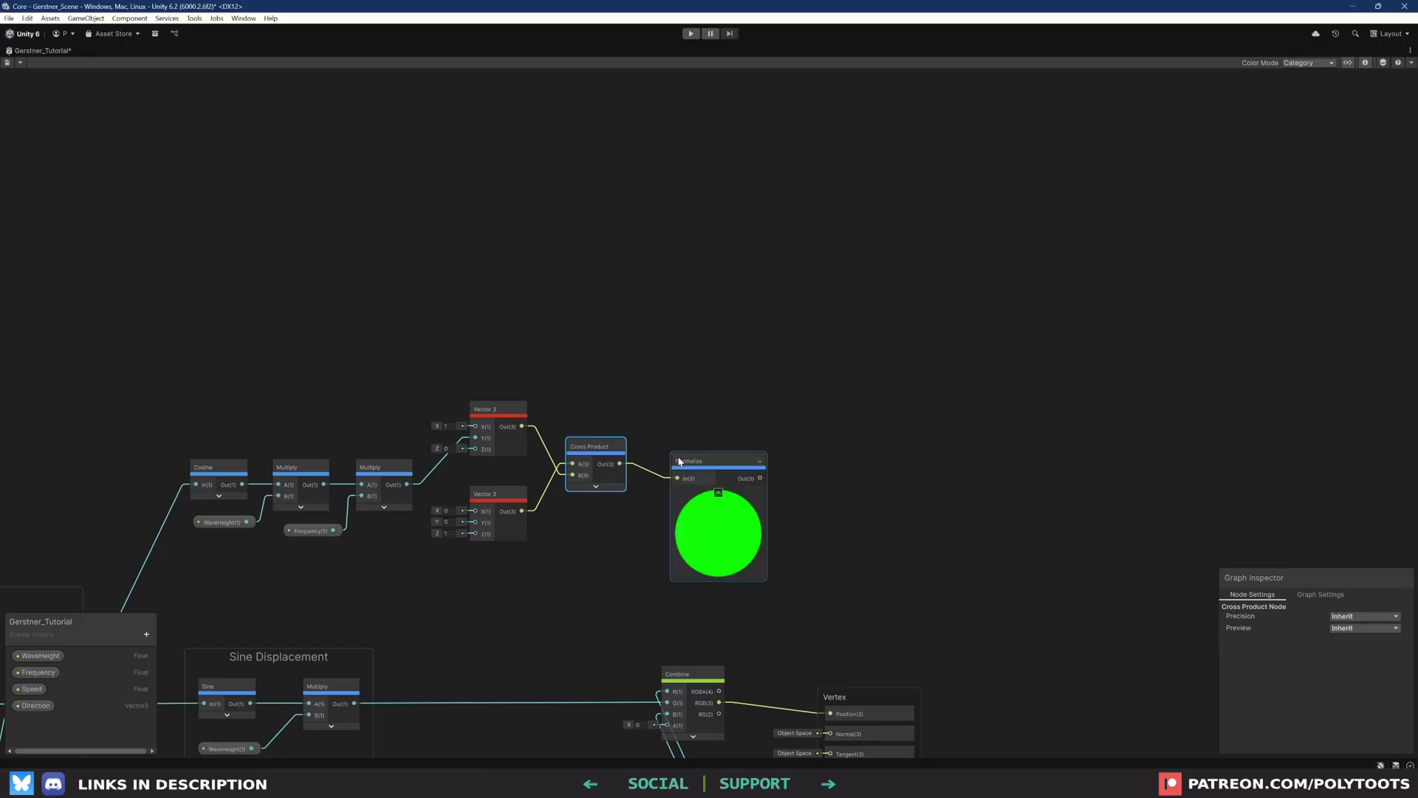
pyautogui.click(716, 493)
pyautogui.moveTo(707, 470); pyautogui.dragTo(682, 457)
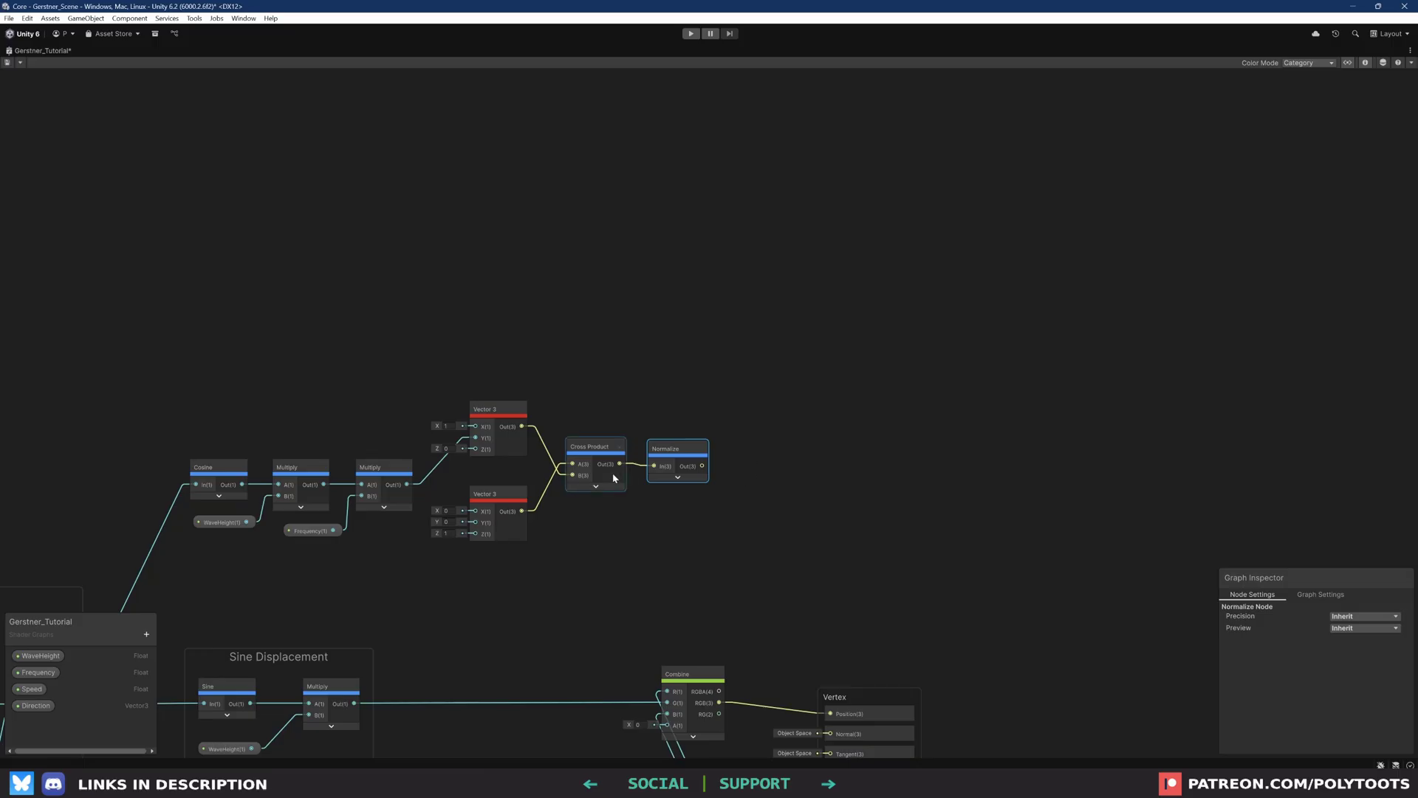
# Add a Transform node after the Normalize node, fed by the Normalize output
pyautogui.moveTo(509, 477); pyautogui.dragTo(544, 432, button='middle')
pyautogui.moveTo(763, 517); pyautogui.dragTo(748, 442, button='middle')
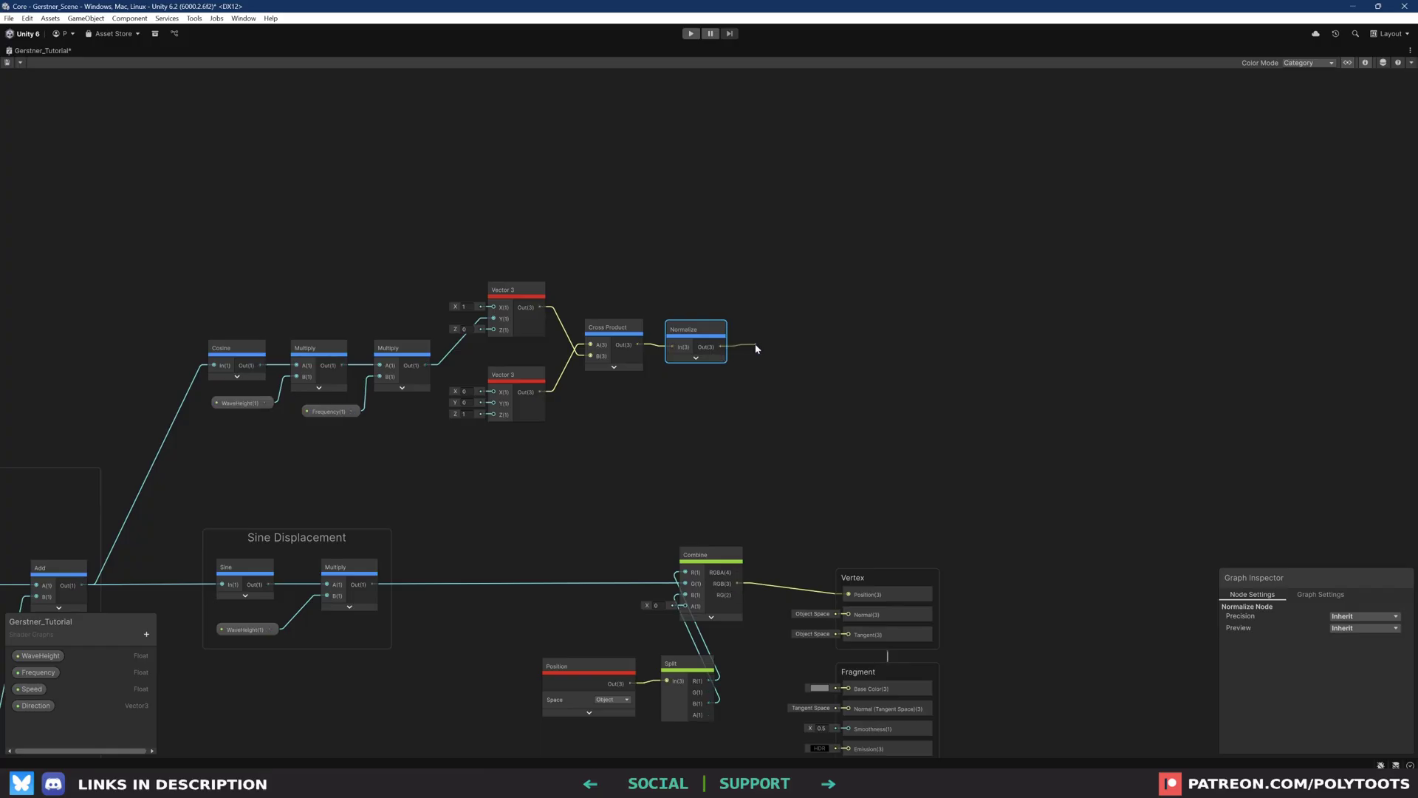
pyautogui.moveTo(756, 348); pyautogui.dragTo(759, 352)
pyautogui.write('transfor')
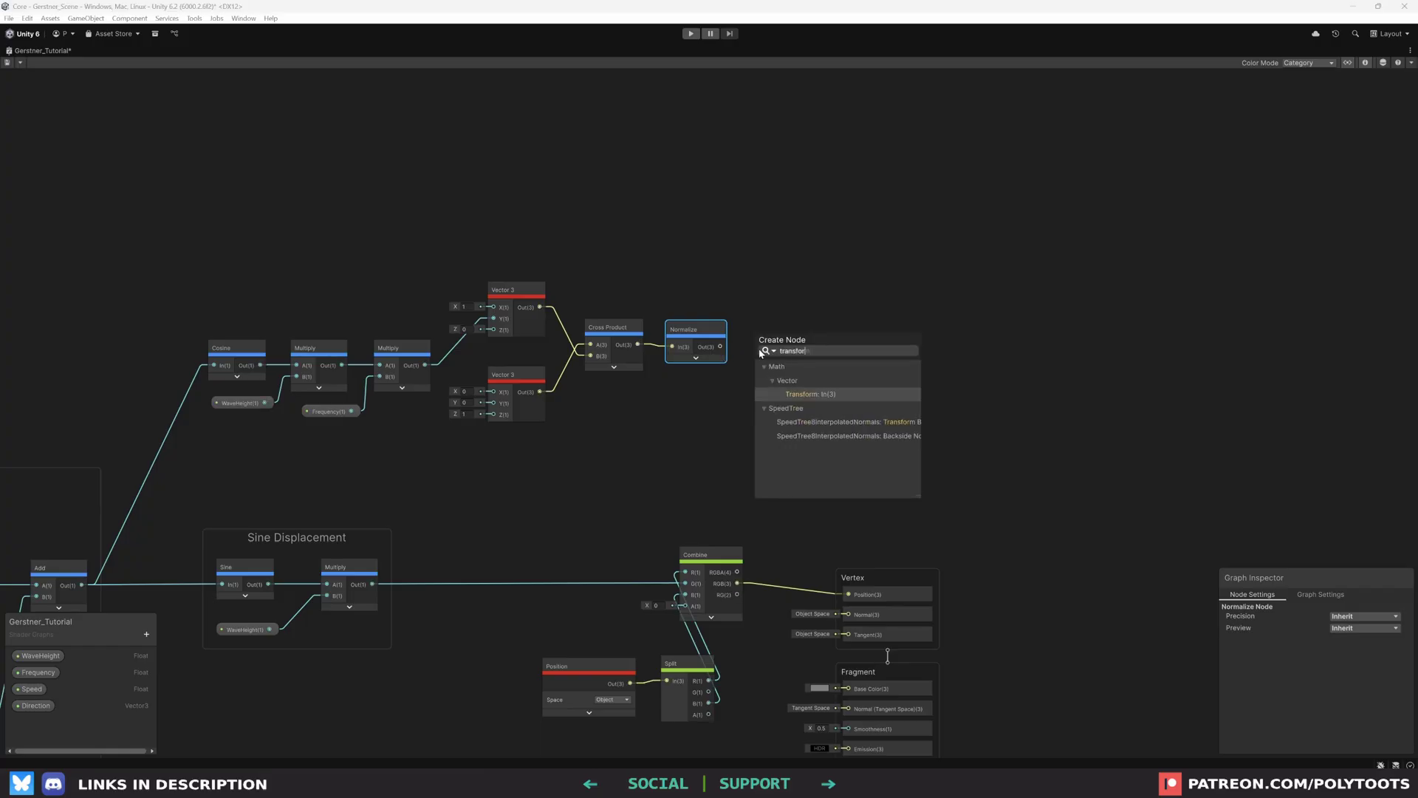
pyautogui.press('Return')
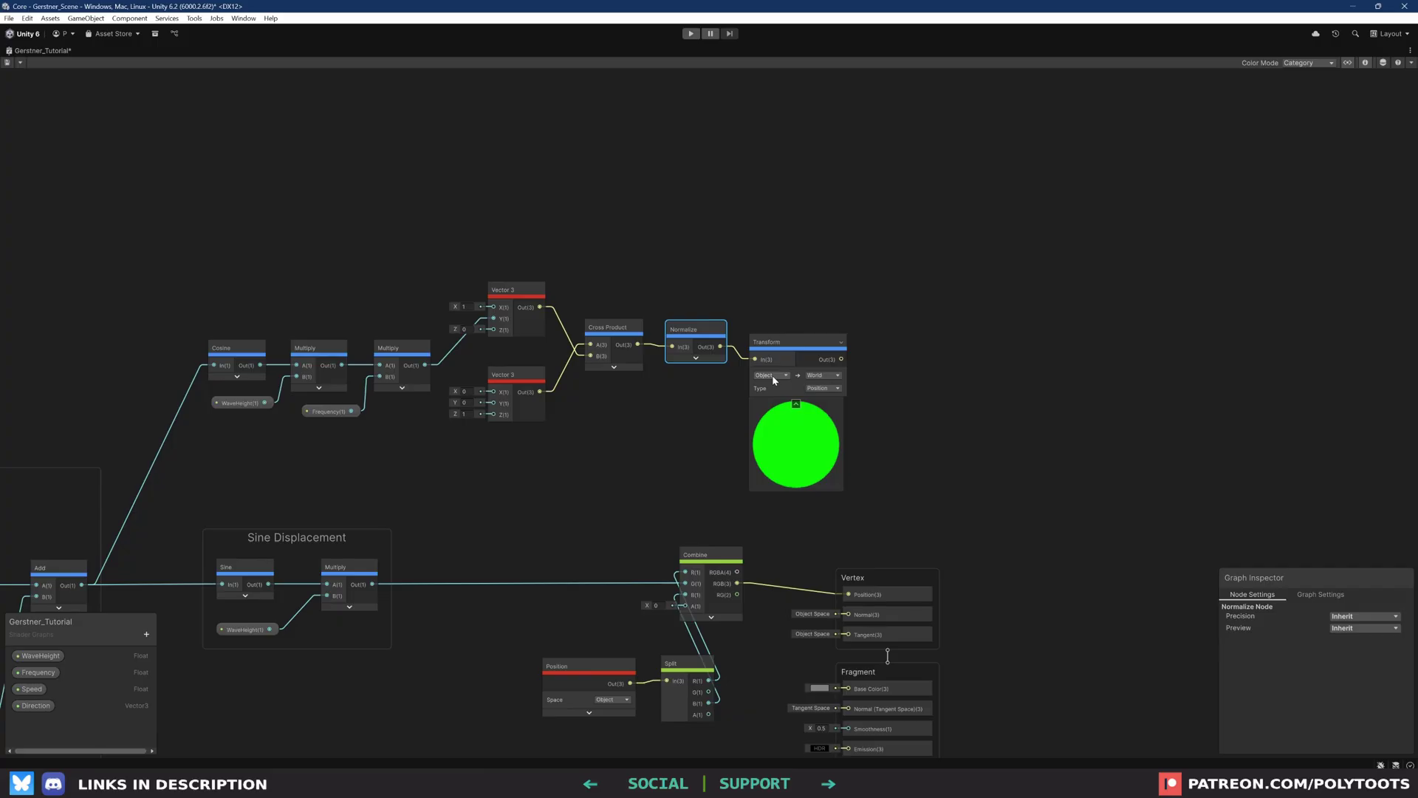
# Set the Transform node to World to Object with type Normal, and connect its collapsed node to the Vertex block's Normal input
pyautogui.click(773, 376)
pyautogui.click(776, 415)
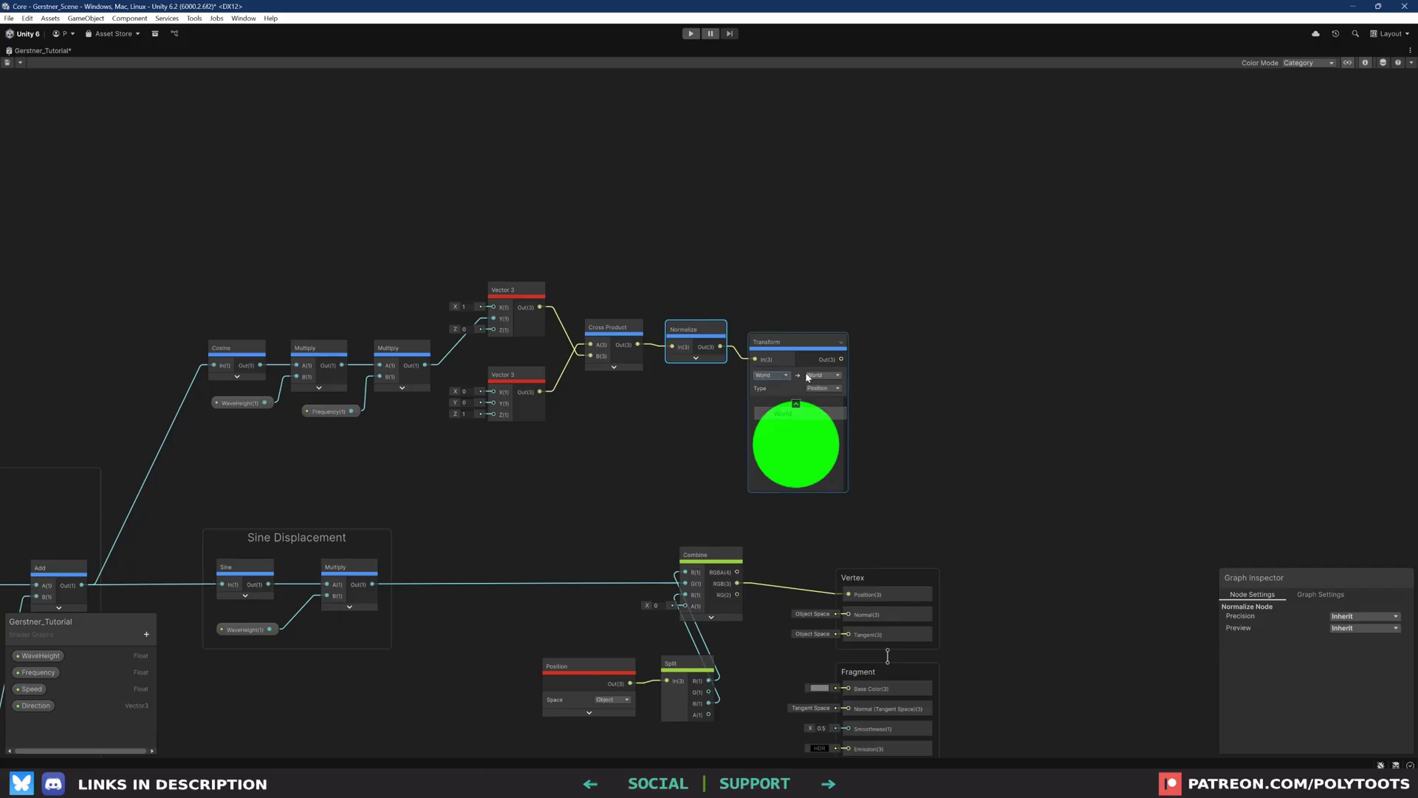
pyautogui.moveTo(765, 376); pyautogui.dragTo(815, 369, button='middle')
pyautogui.click(877, 369)
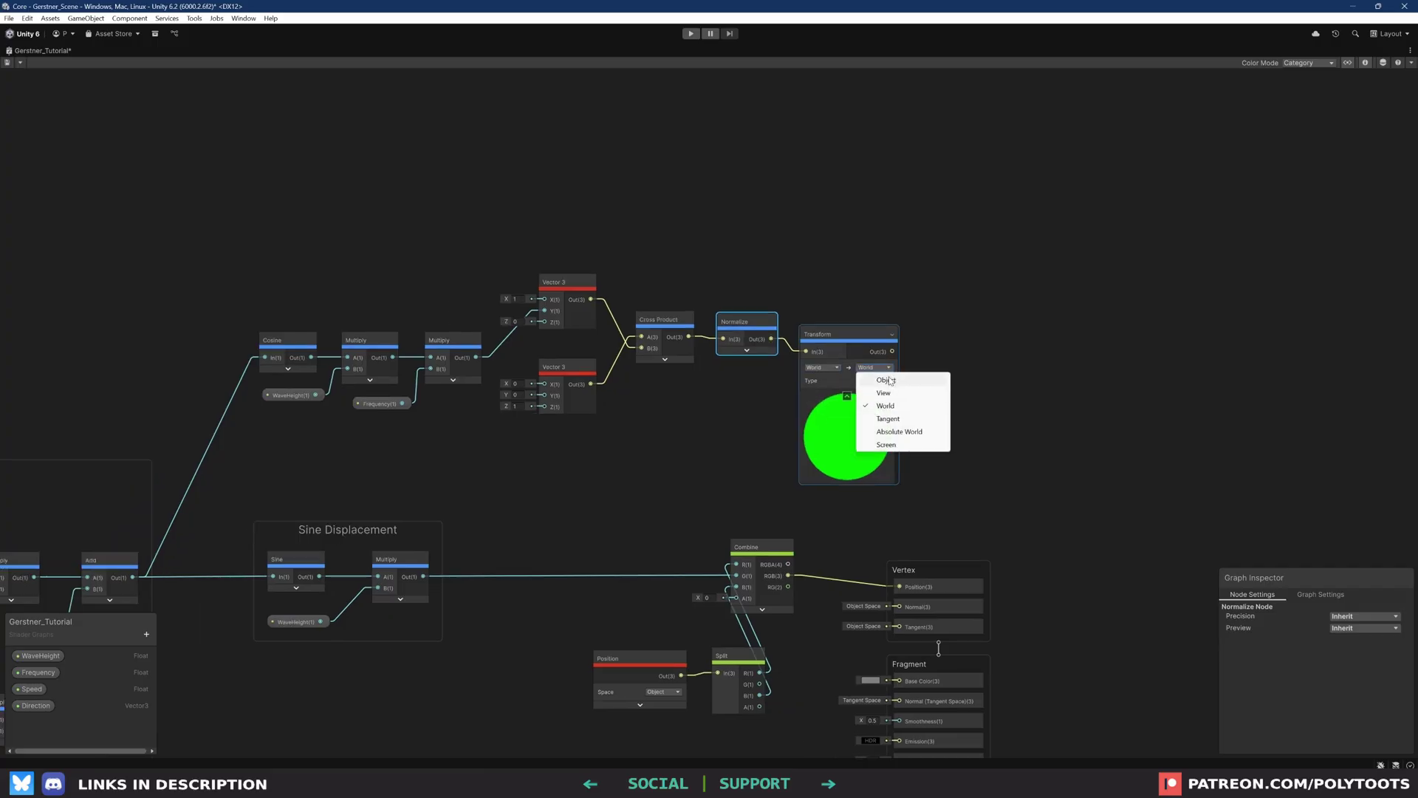
pyautogui.click(879, 376)
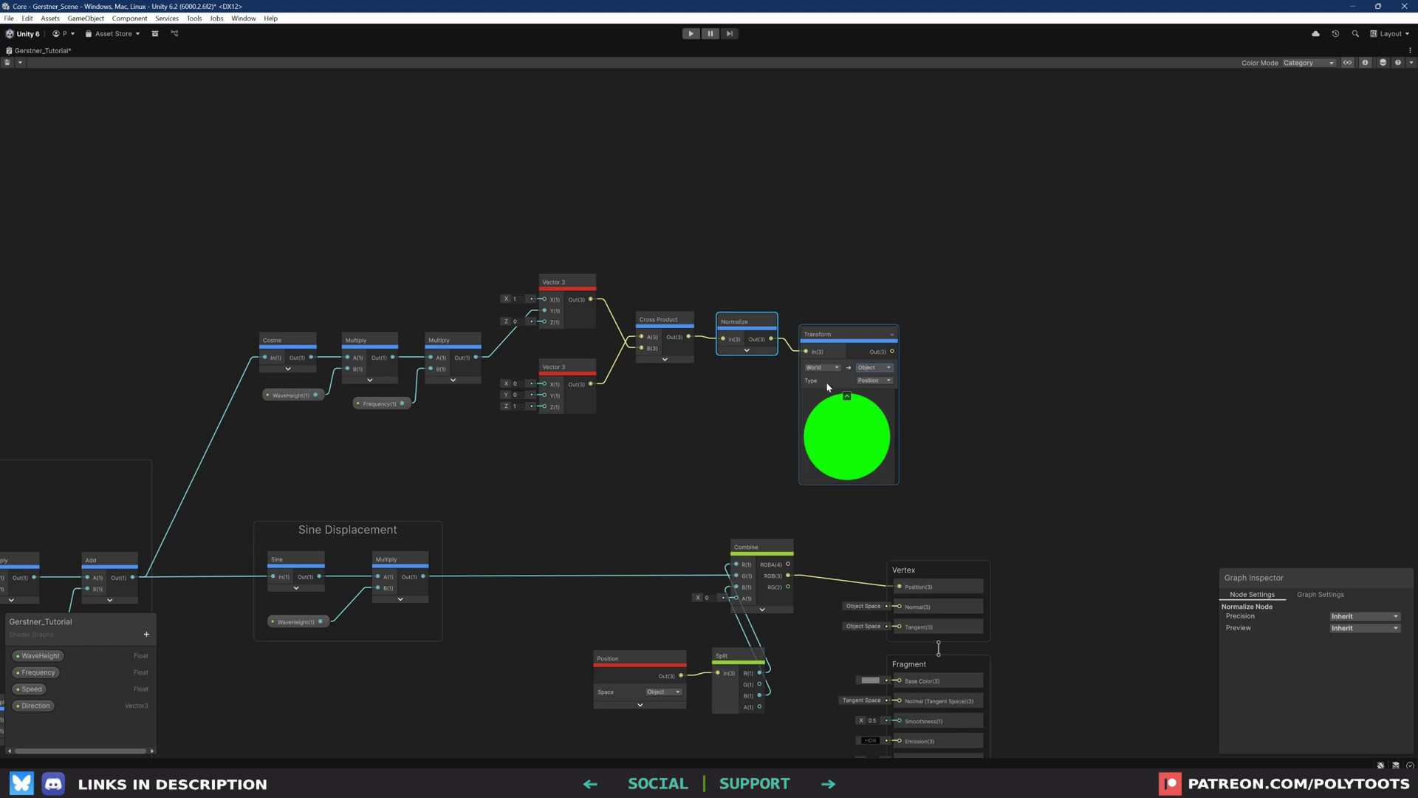
pyautogui.click(873, 379)
pyautogui.click(888, 419)
pyautogui.click(847, 396)
pyautogui.moveTo(892, 352); pyautogui.dragTo(898, 607)
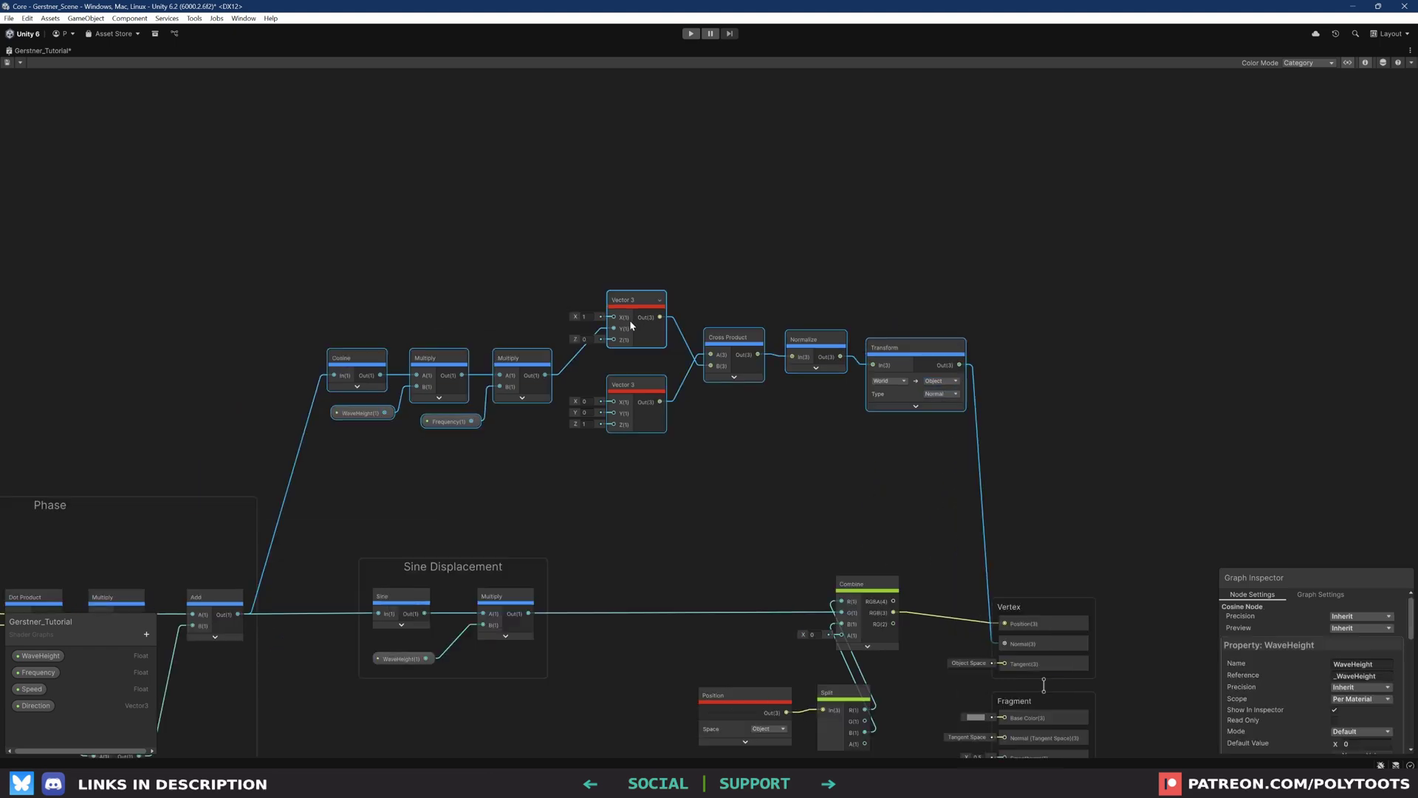
# Group the nodes from the Cosine through the Transform under the title Sine Normal Recalculate
pyautogui.hotkey('ctrl', 'g')
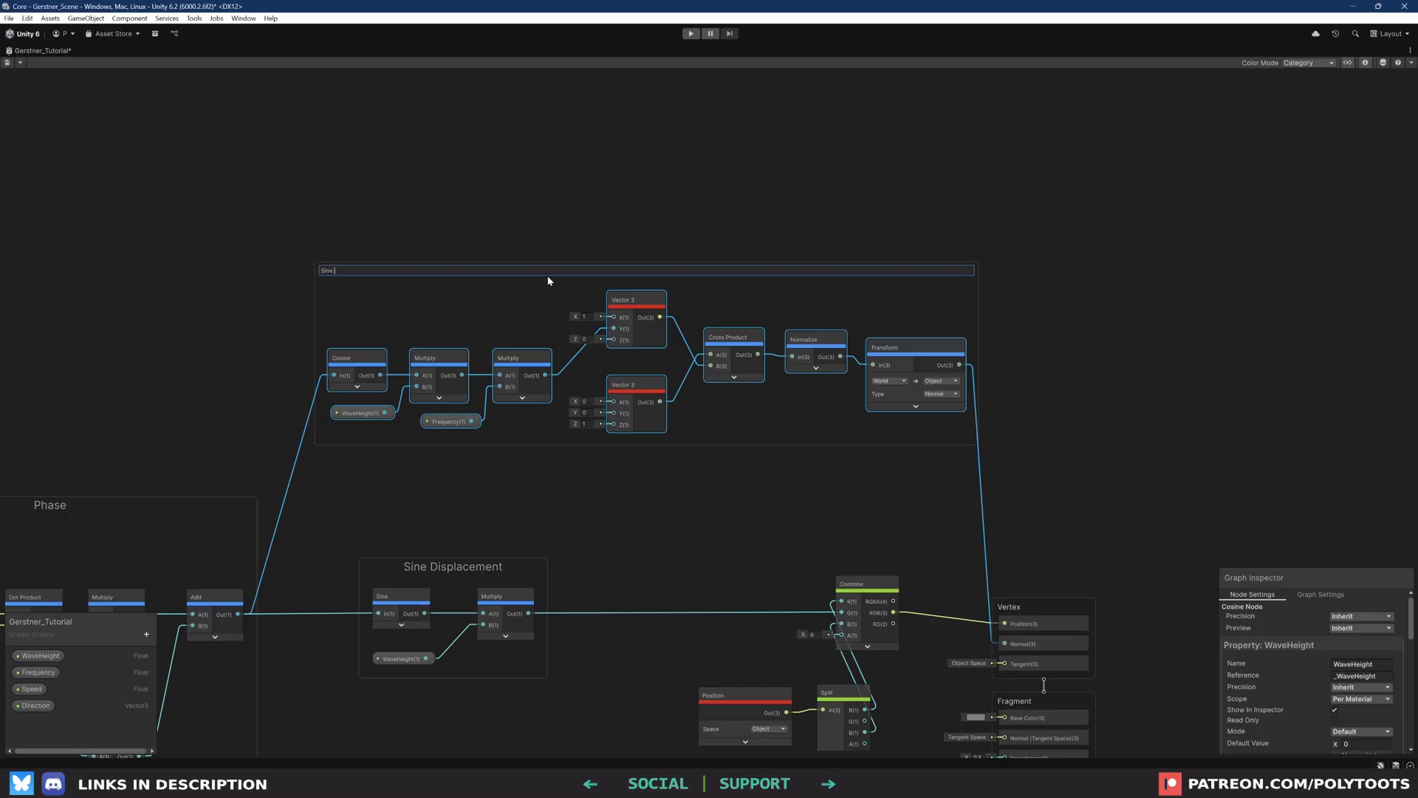
pyautogui.press('Return')
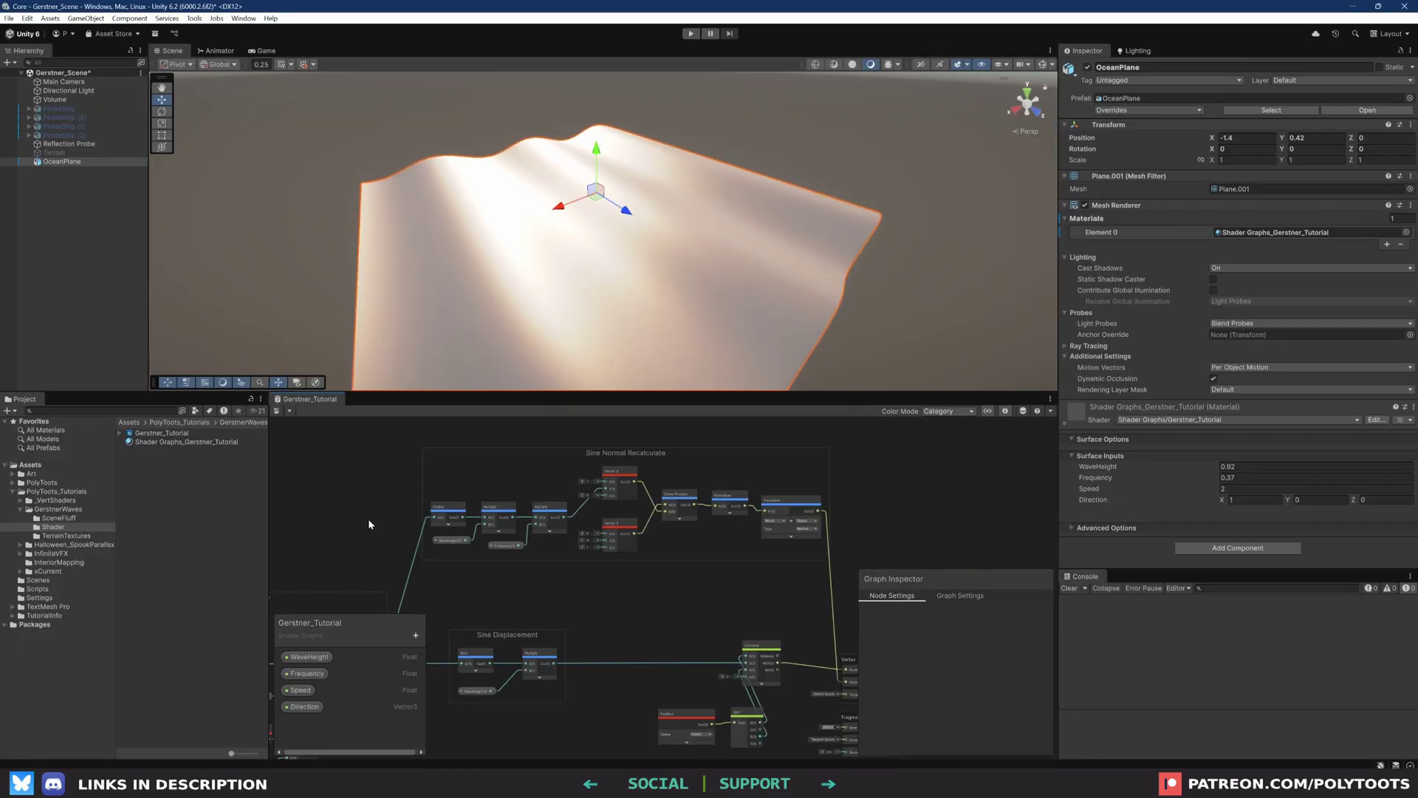
# Adjust the WaveHeight of the OceanPlane's material while viewing the wave surface from a lower angle
pyautogui.keyDown('alt'); pyautogui.moveTo(664, 255); pyautogui.dragTo(511, 205); pyautogui.keyUp('alt')
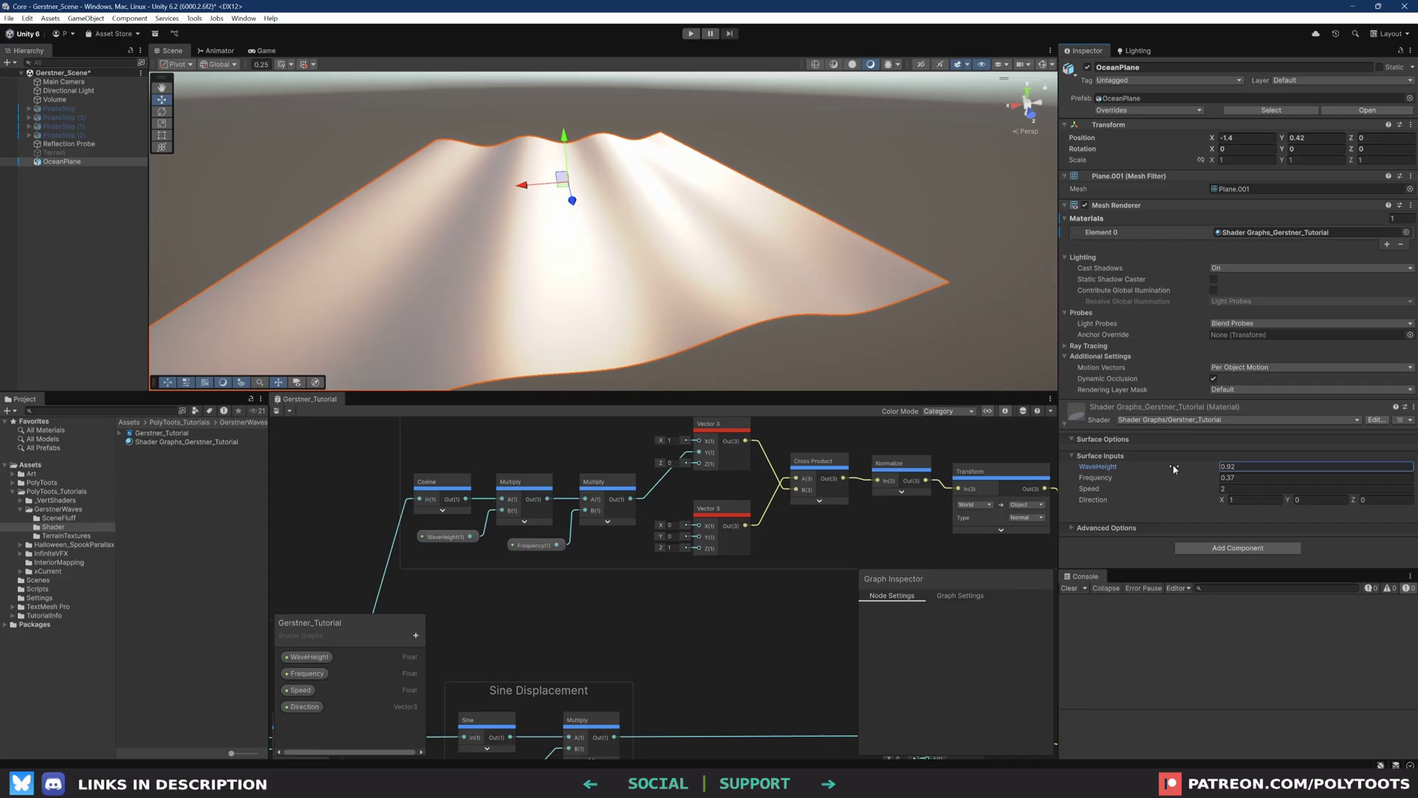
pyautogui.moveTo(1174, 467); pyautogui.dragTo(1128, 454)
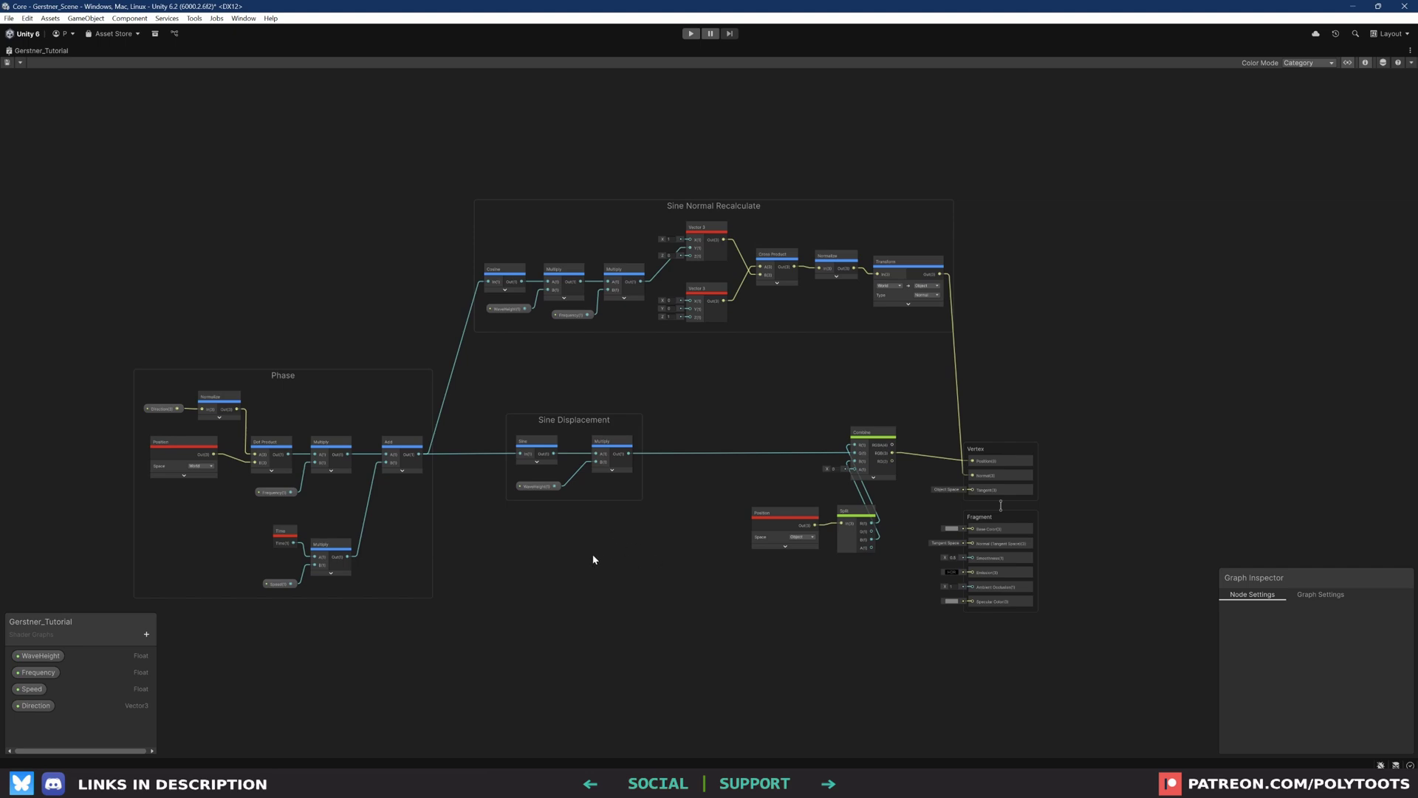
# Make room in the graph by moving the Sine Displacement group lower and the Phase group farther away from the other groups
pyautogui.click(558, 440)
pyautogui.scroll(3, 563, 434)
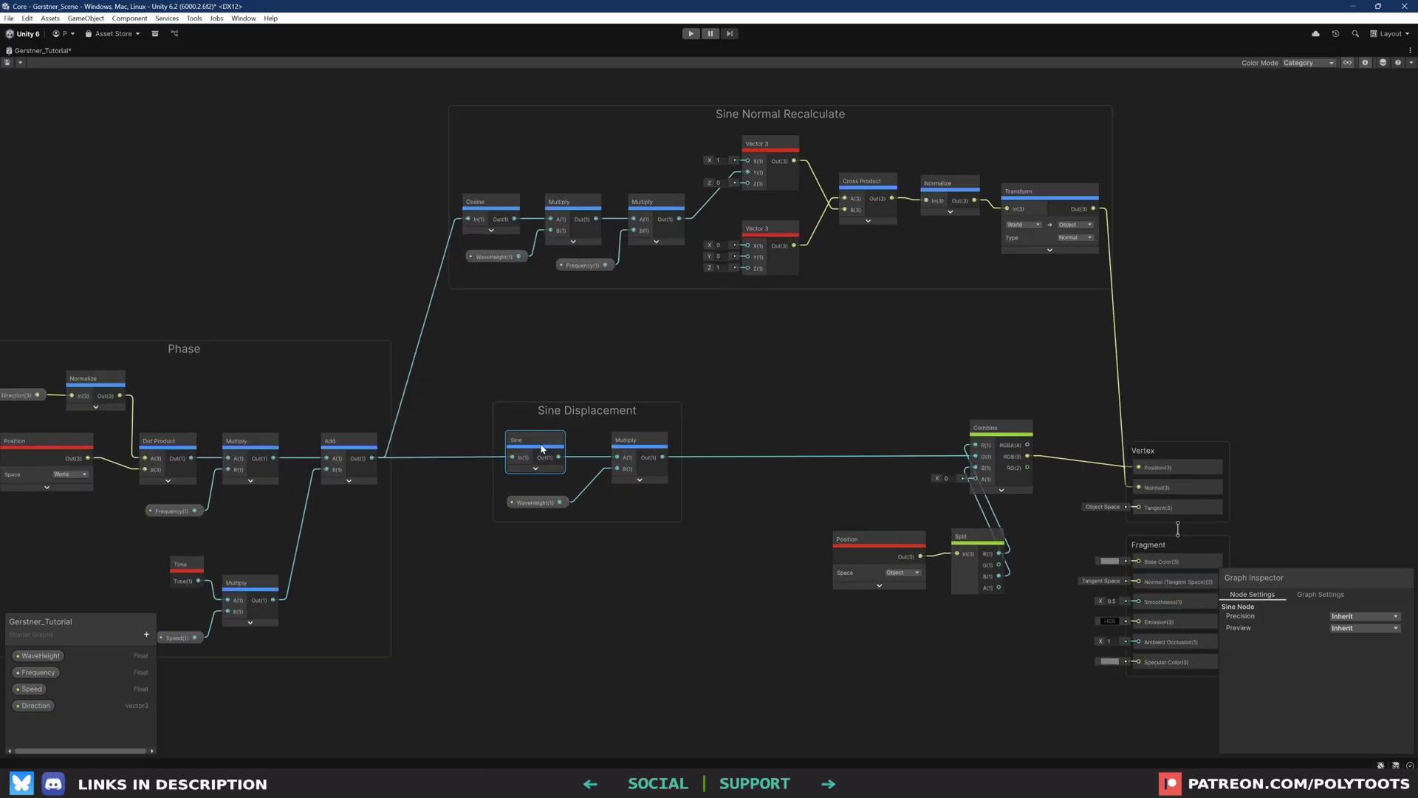
pyautogui.moveTo(563, 435); pyautogui.dragTo(614, 441, button='middle')
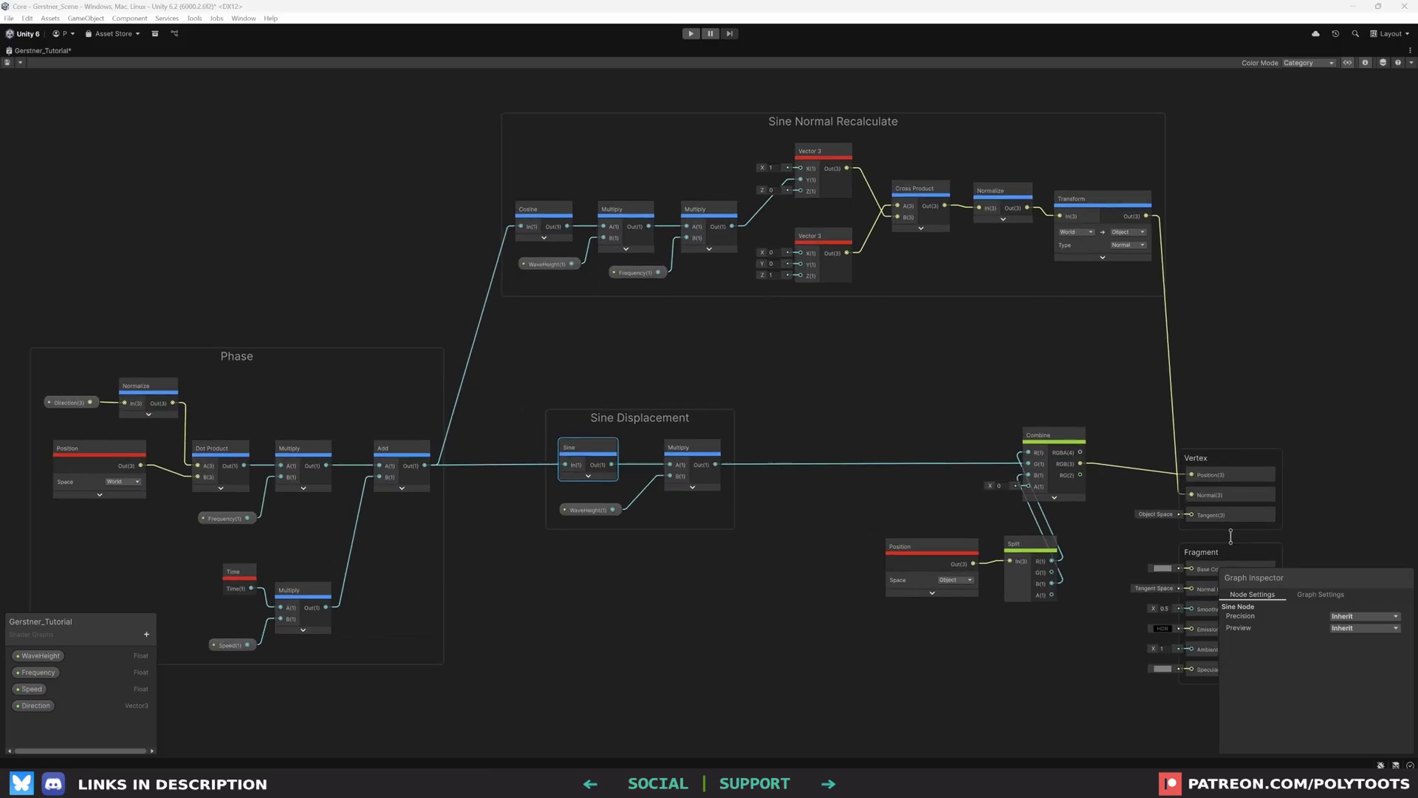
pyautogui.click(631, 422)
pyautogui.moveTo(632, 422); pyautogui.dragTo(643, 589)
pyautogui.scroll(-3, 441, 447)
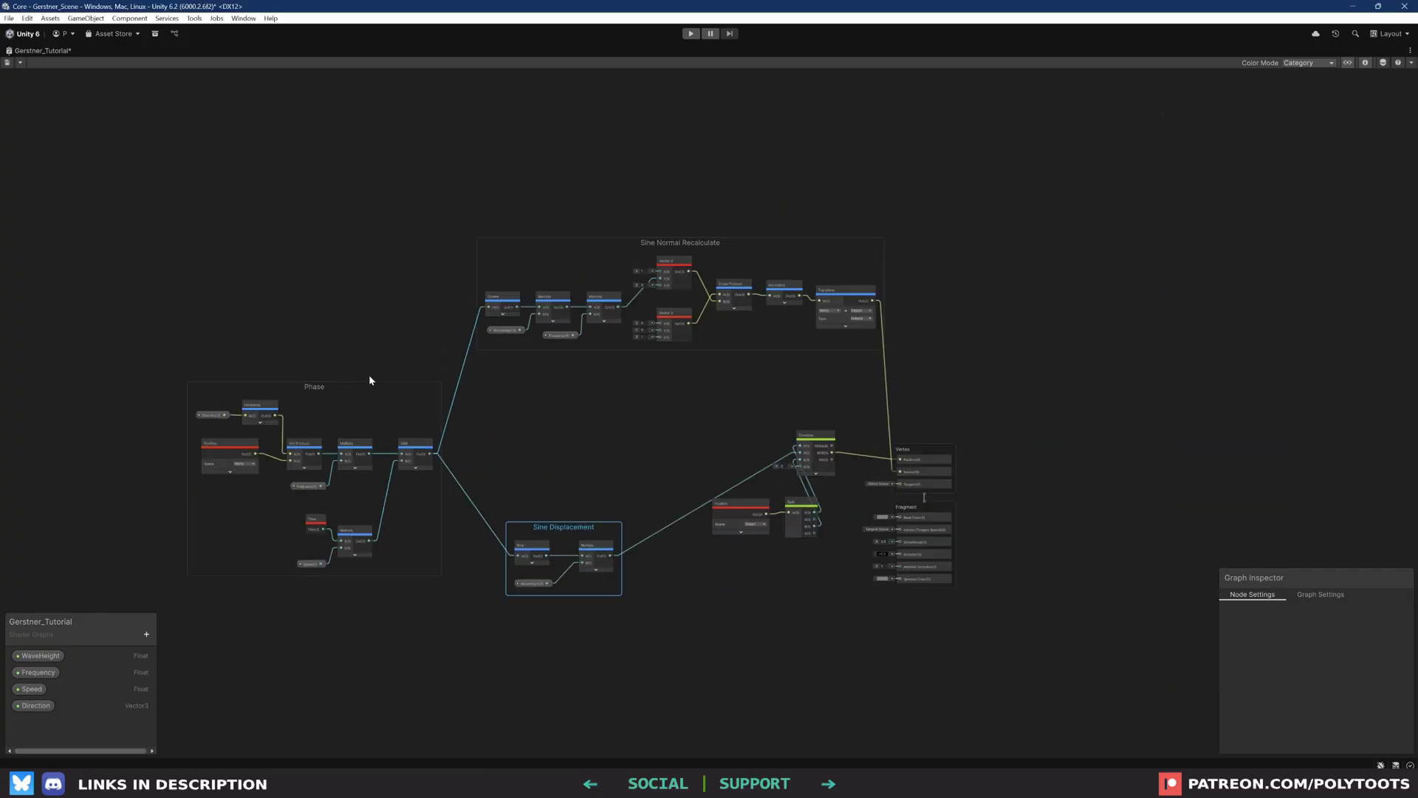
pyautogui.click(300, 396)
pyautogui.moveTo(299, 397); pyautogui.dragTo(199, 399)
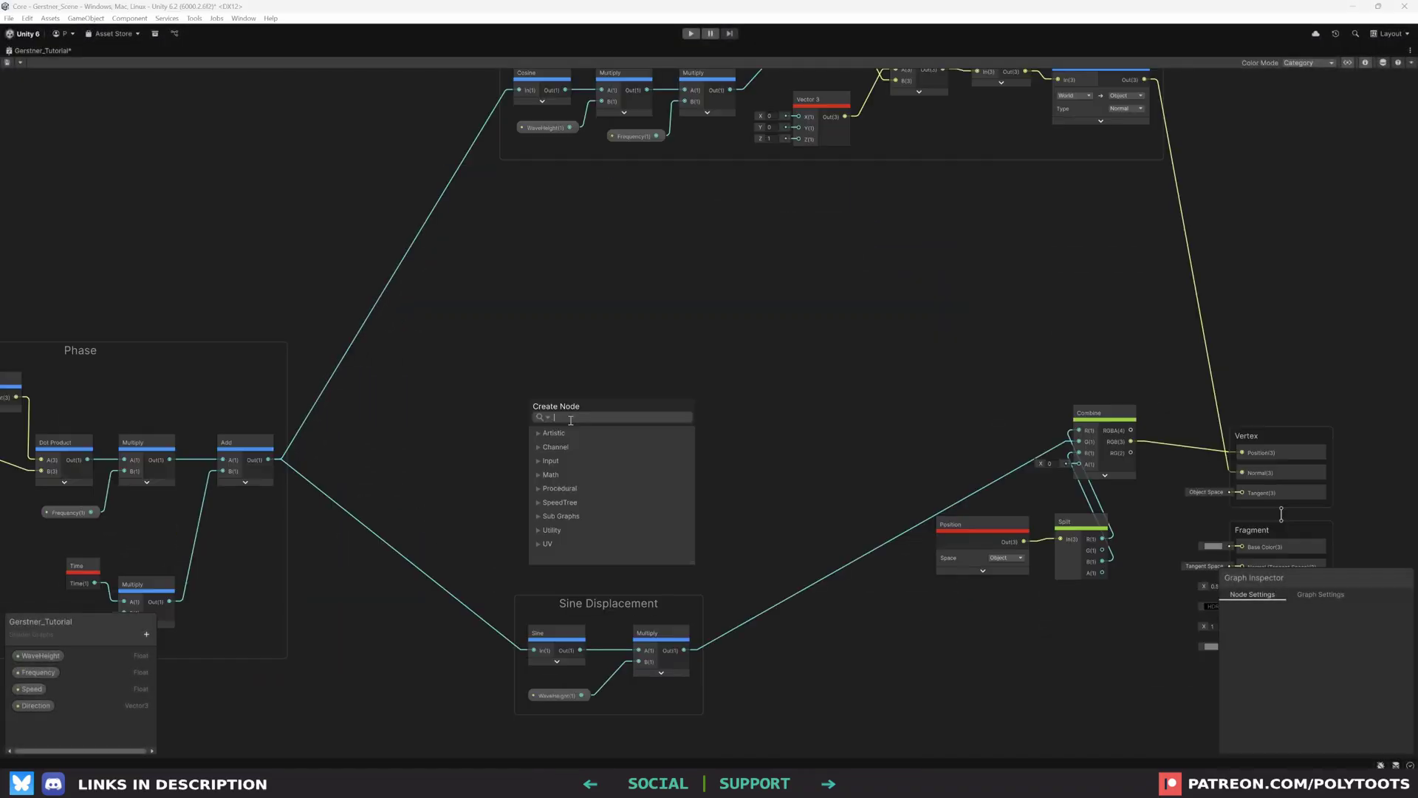
# Add a Cosine node fed by the Phase group's Add, followed by two collapsed Multiply nodes, with WaveHeight on the first one's B
pyautogui.write('cosine')
pyautogui.click(571, 446)
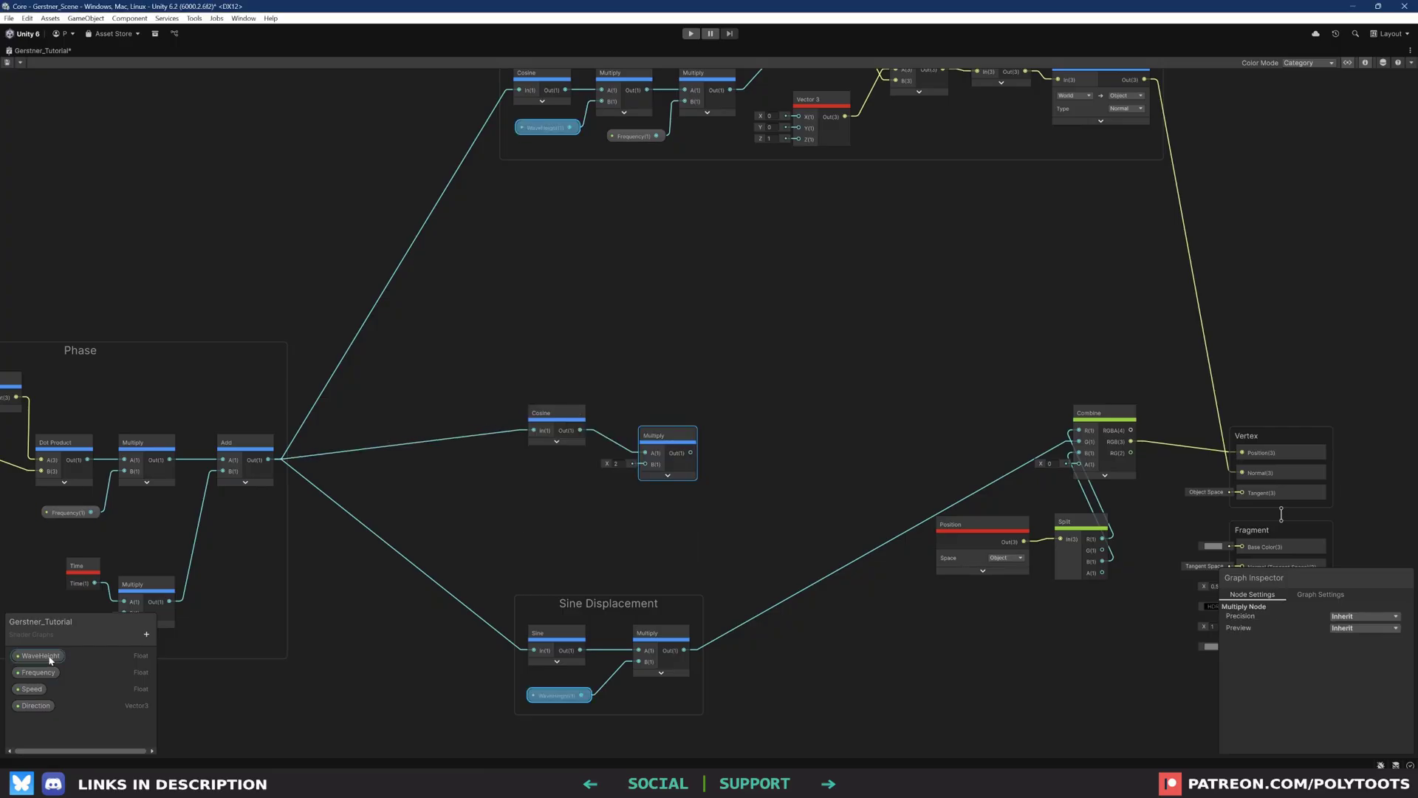
pyautogui.click(49, 656)
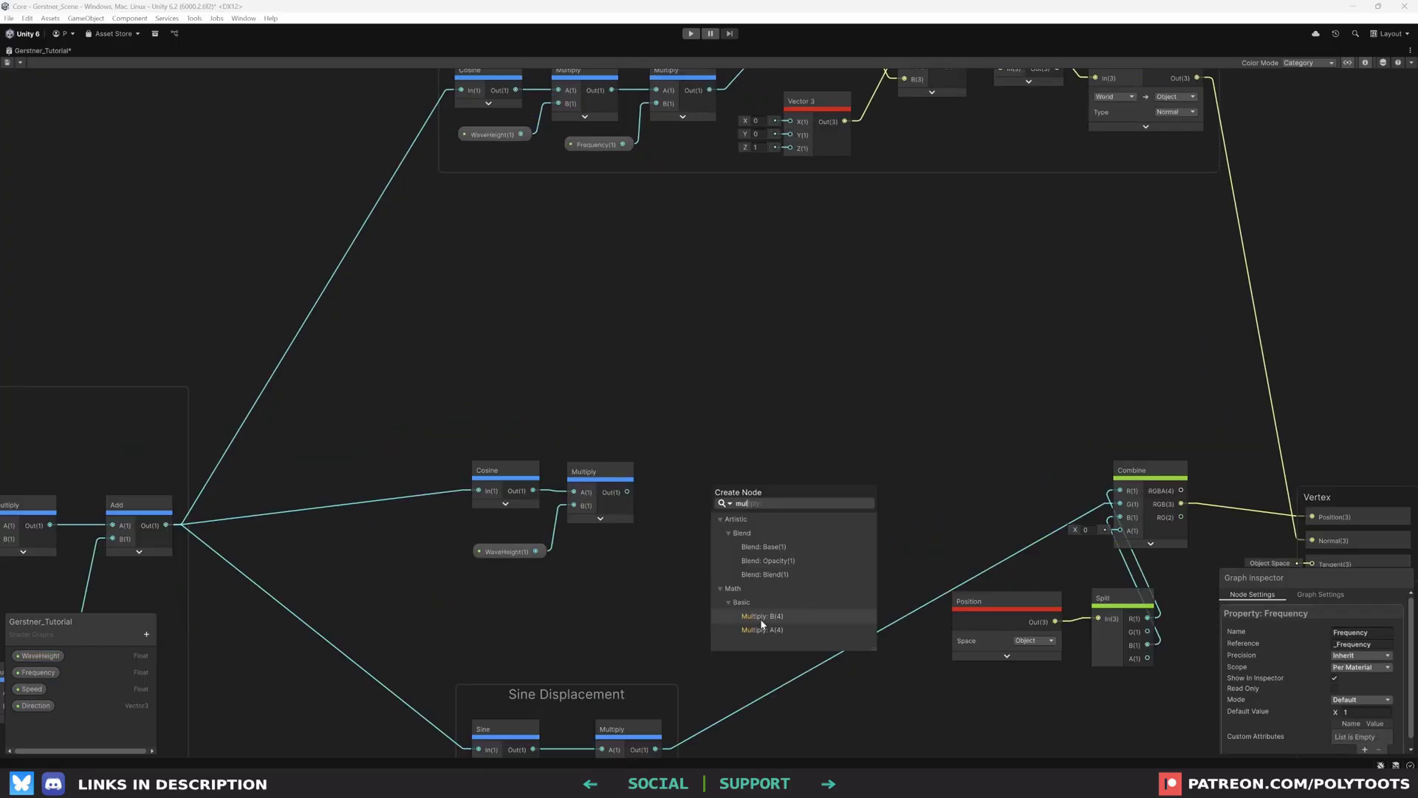
pyautogui.click(761, 627)
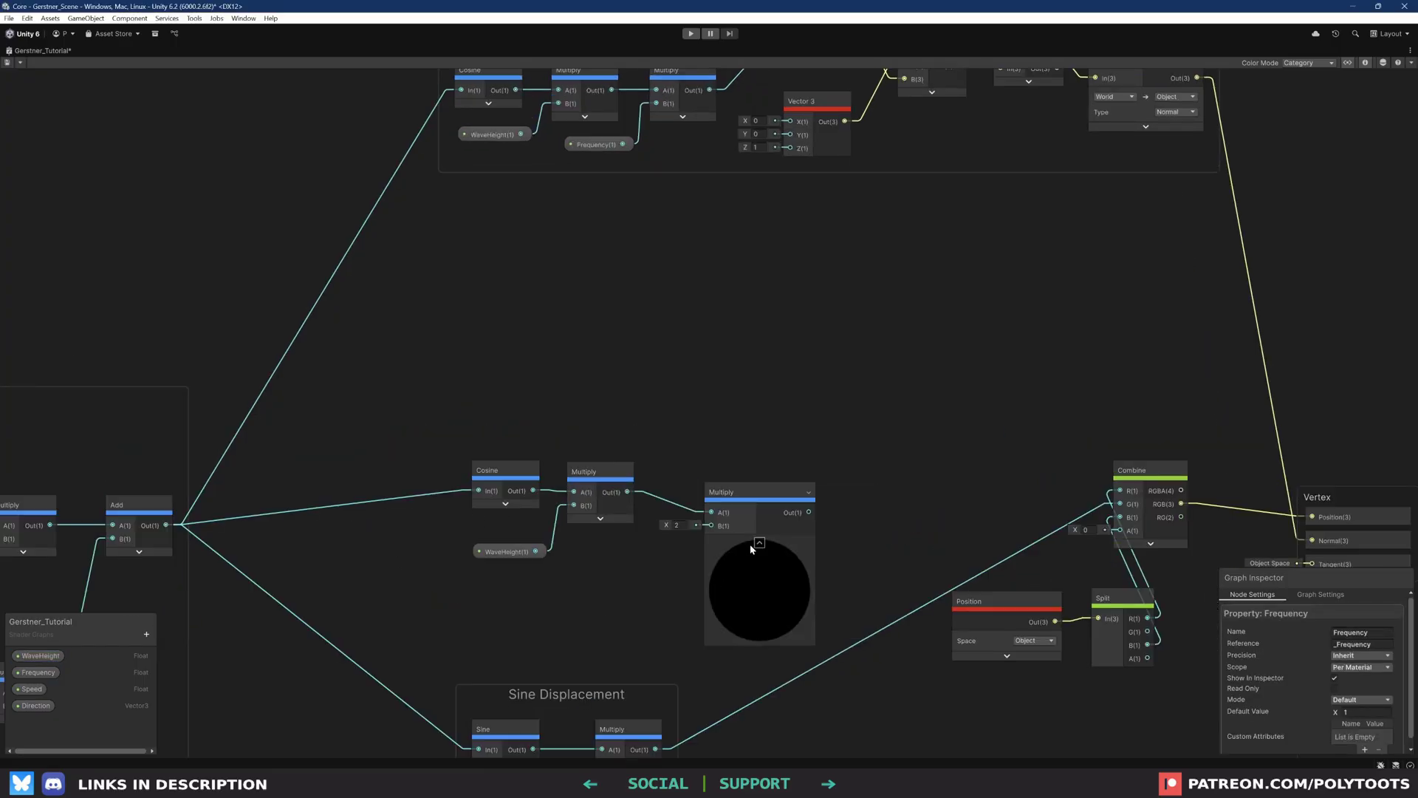
pyautogui.click(758, 547)
pyautogui.moveTo(720, 505); pyautogui.dragTo(717, 499)
# Add a Float property named Peak to the graph's properties
pyautogui.click(146, 634)
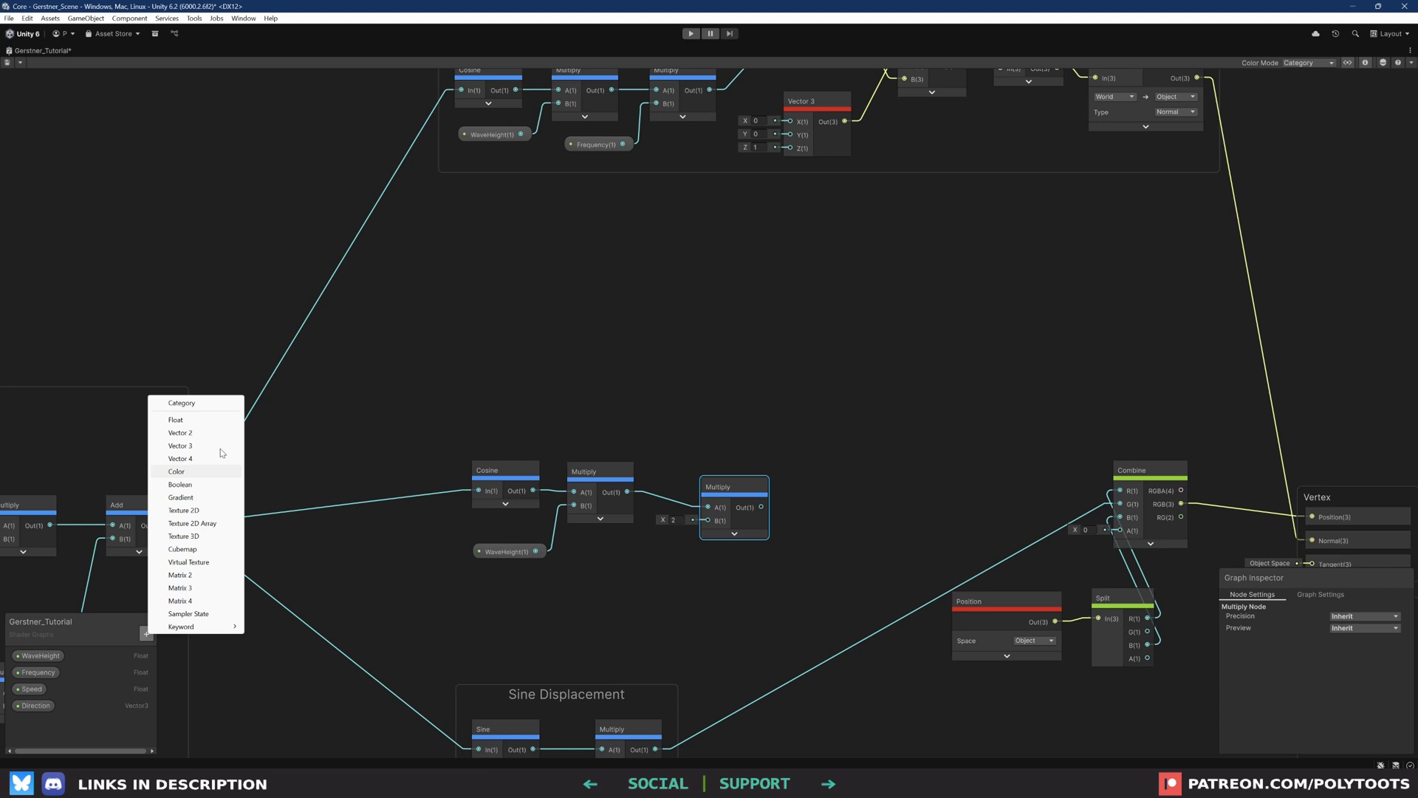
pyautogui.click(189, 421)
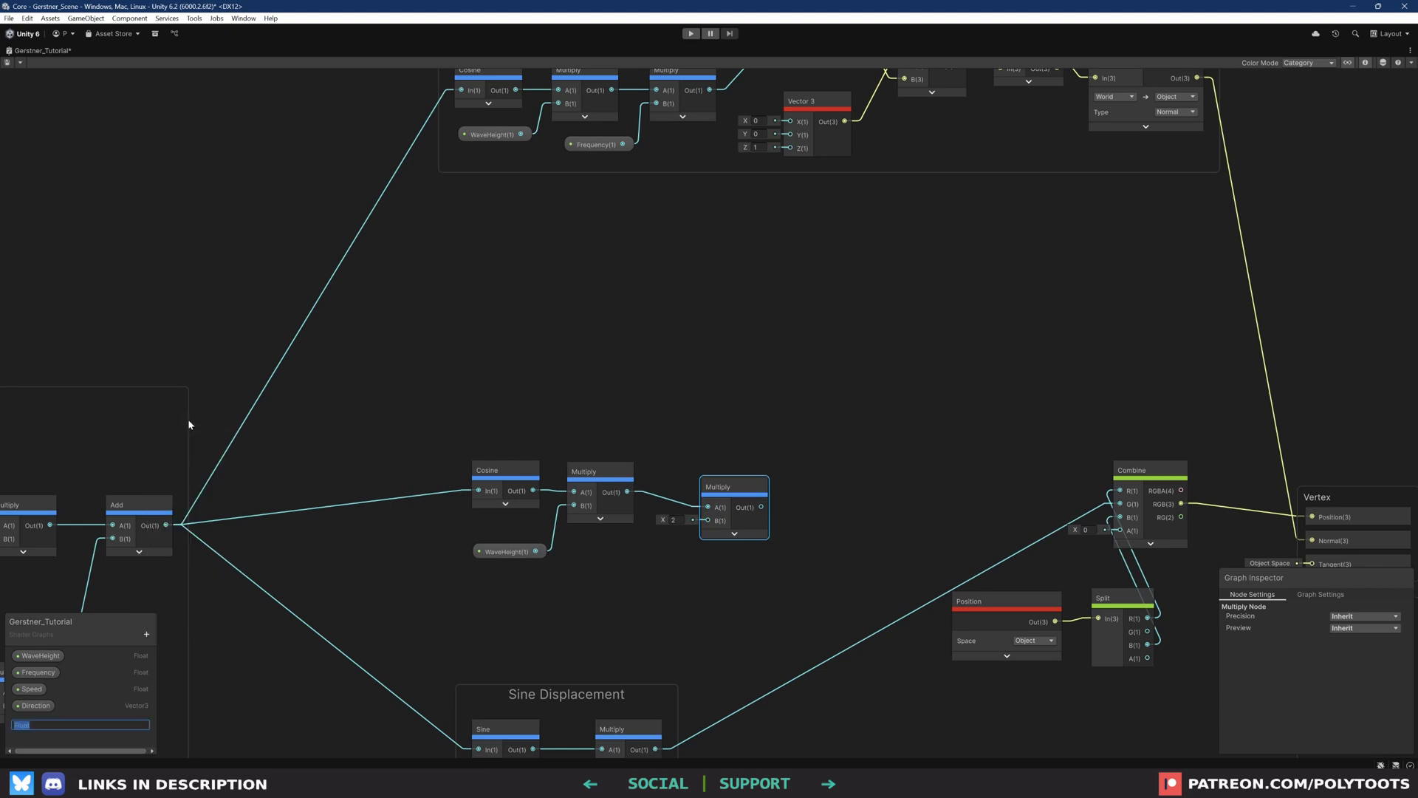
pyautogui.write('Peak')
pyautogui.press('Return')
# Place the Peak property beneath the new Cosine chain, connect it to the second Multiply's B and line up the chain's nodes
pyautogui.click(26, 724)
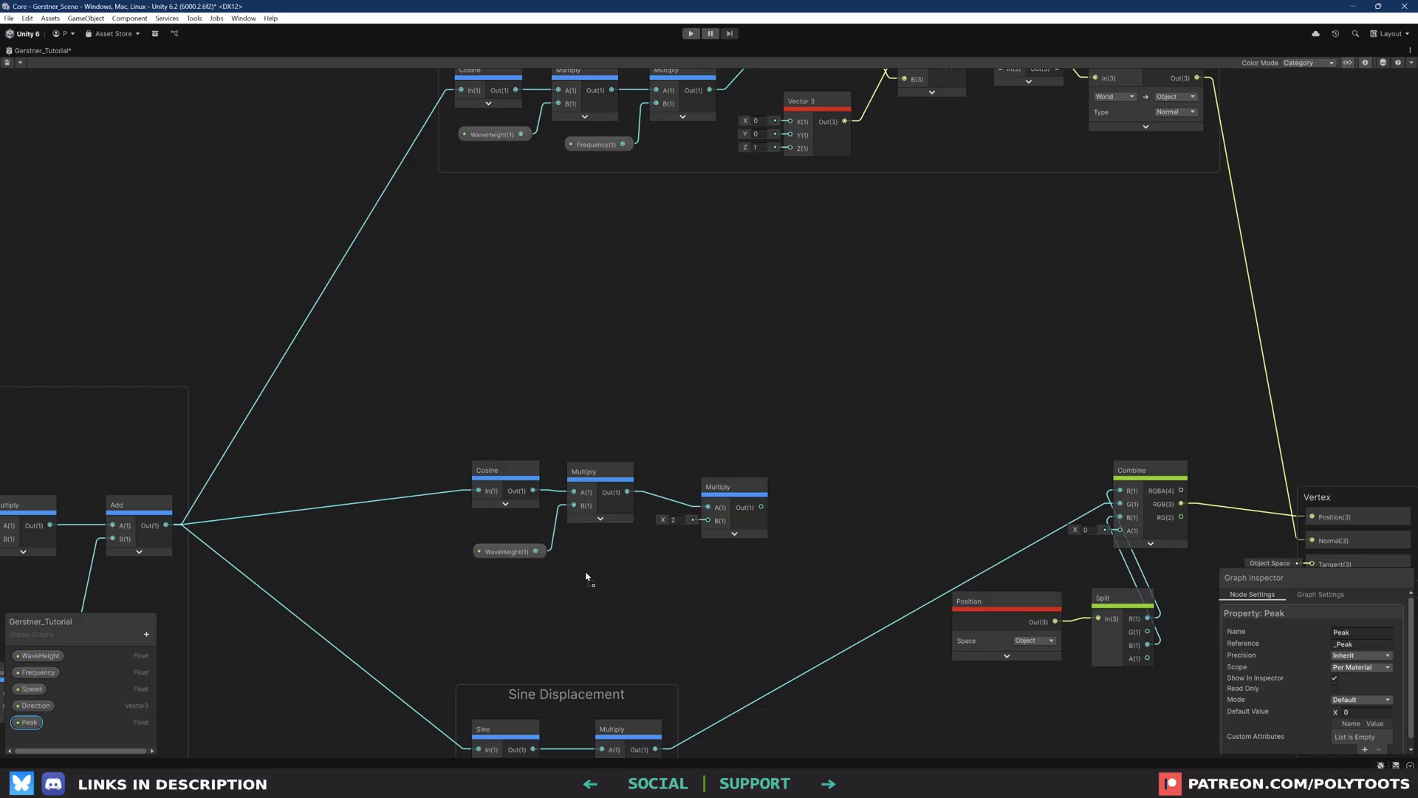
pyautogui.moveTo(587, 576); pyautogui.dragTo(606, 565)
pyautogui.moveTo(697, 531); pyautogui.dragTo(708, 520)
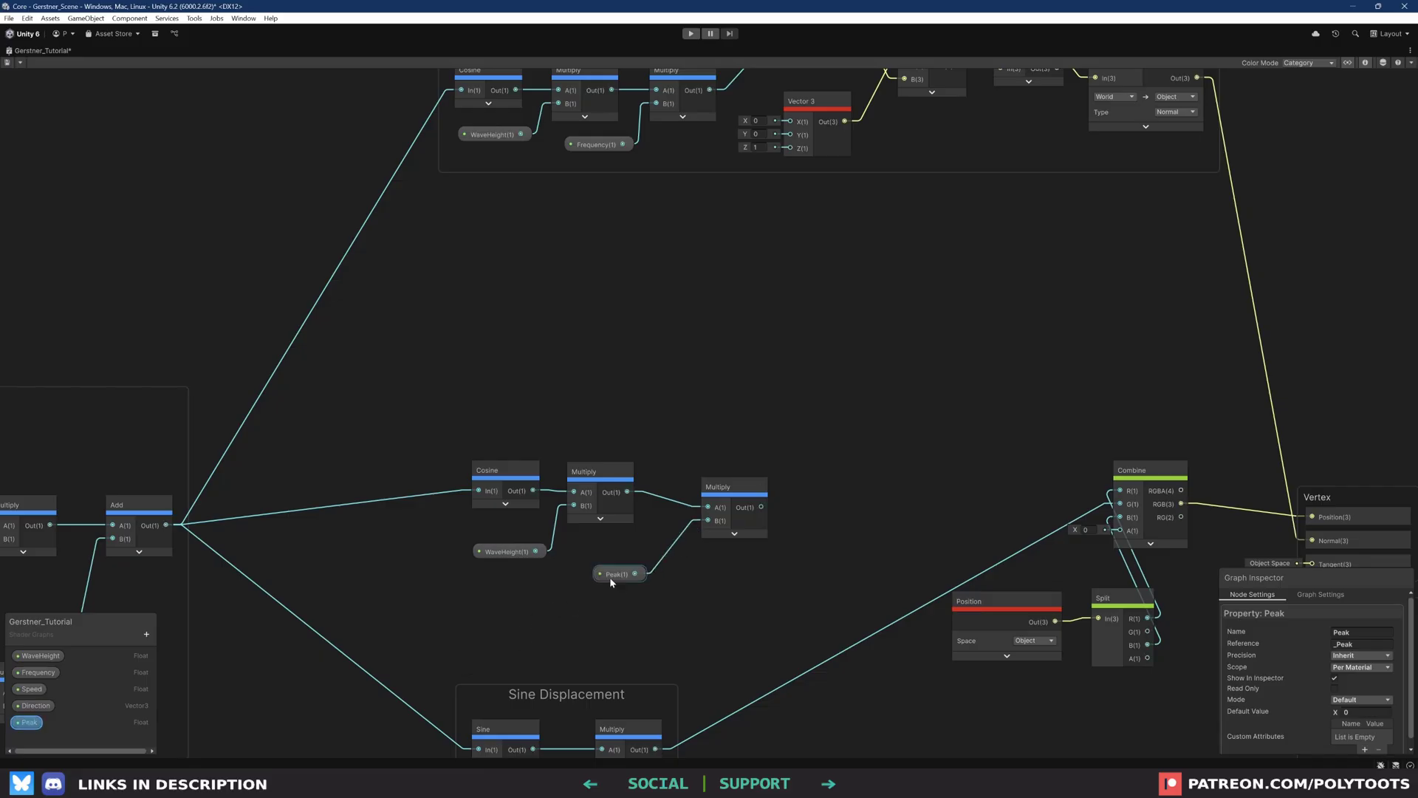
pyautogui.moveTo(670, 577); pyautogui.dragTo(555, 455, button='middle')
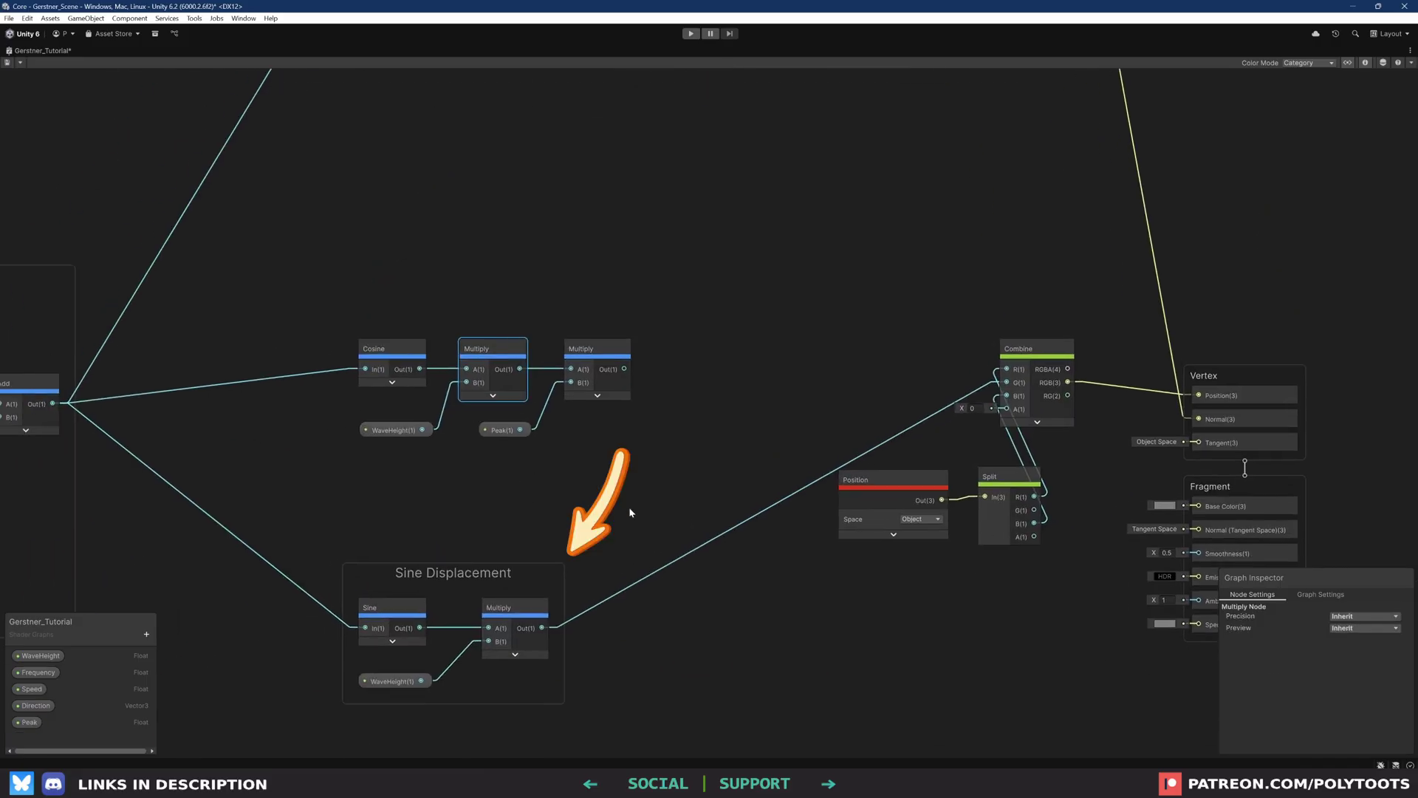
# Line up the Position and Split nodes in front of the Combine node and delete the Split node
pyautogui.moveTo(630, 510); pyautogui.dragTo(351, 690)
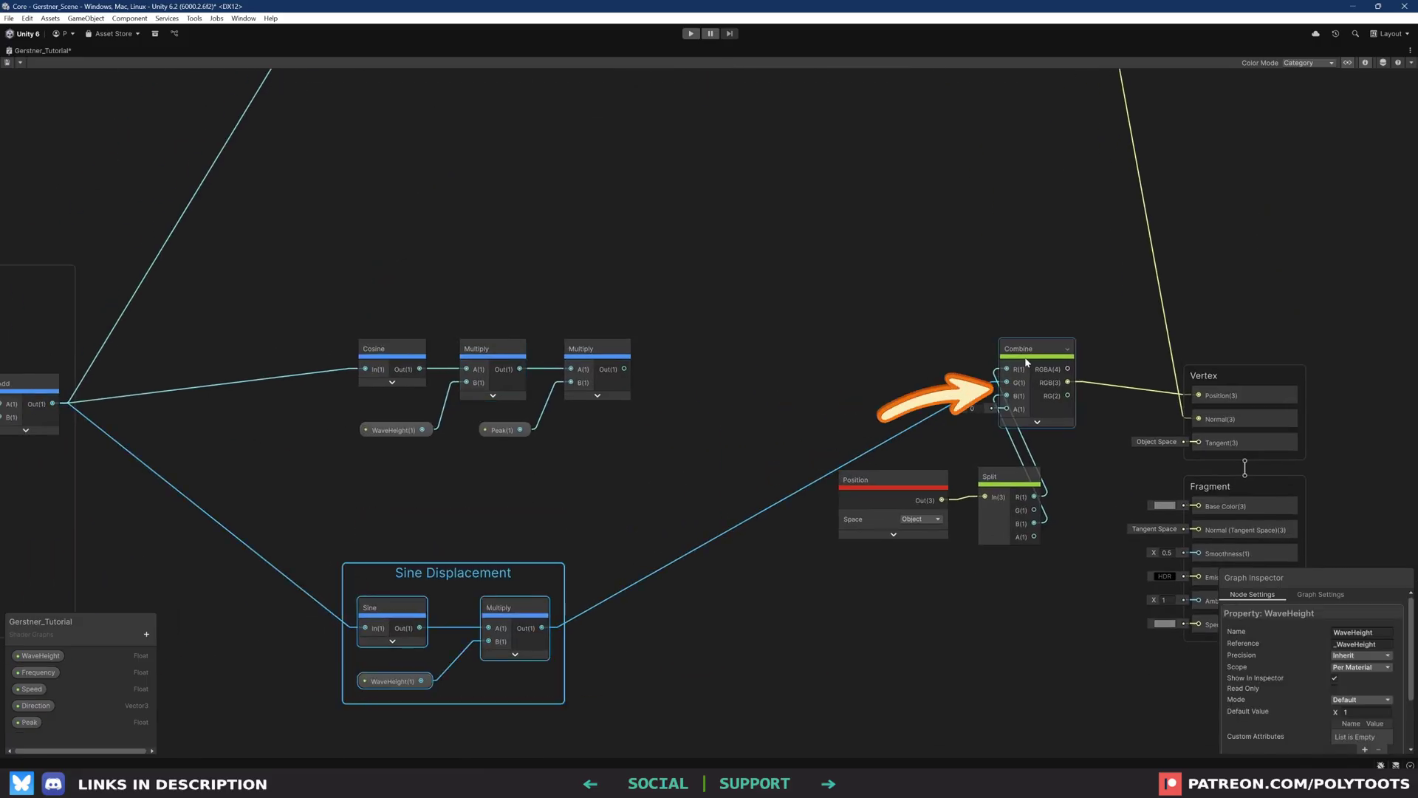
pyautogui.moveTo(1029, 348); pyautogui.dragTo(1034, 349)
pyautogui.moveTo(1083, 479); pyautogui.dragTo(837, 556)
pyautogui.moveTo(901, 481); pyautogui.dragTo(777, 343)
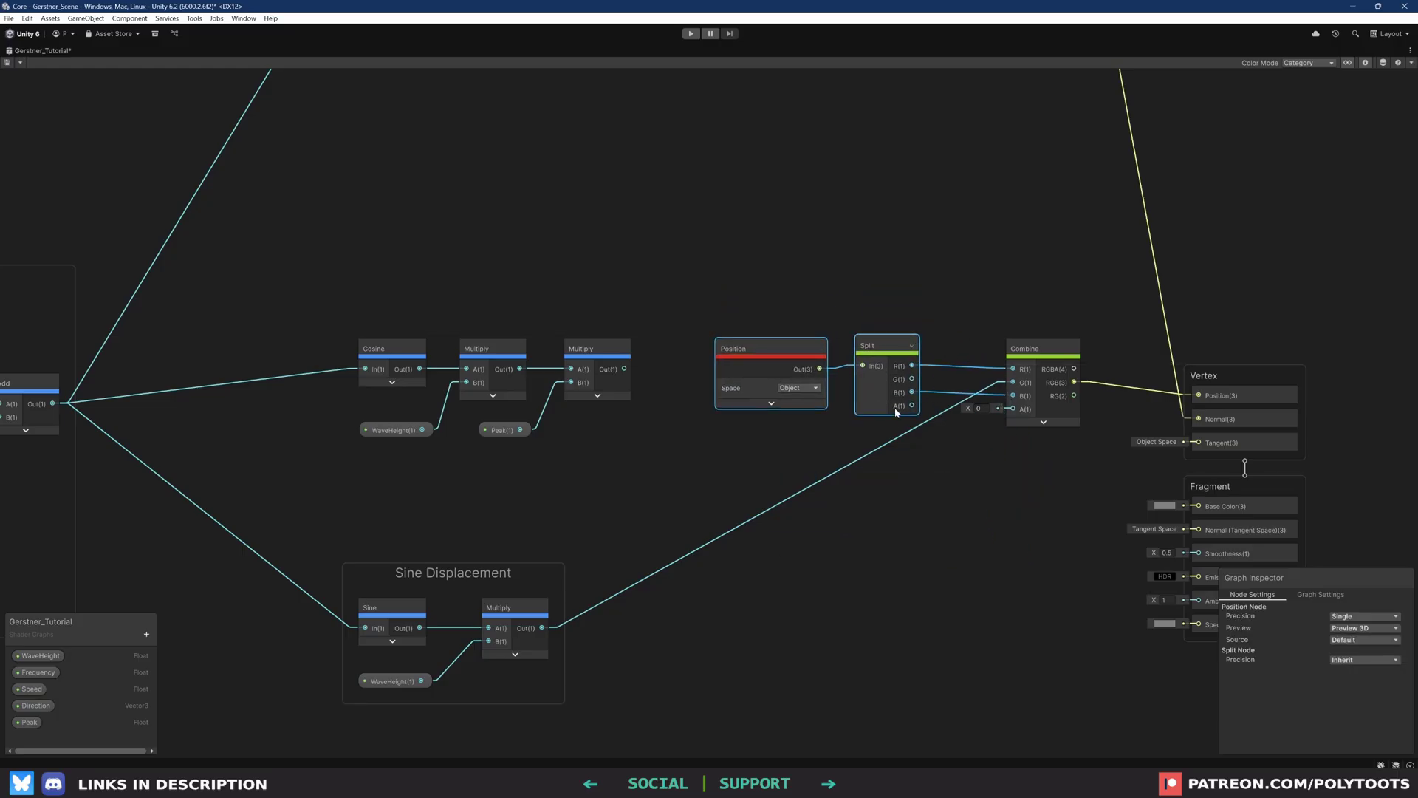
pyautogui.click(767, 301)
pyautogui.click(873, 350)
pyautogui.press('Delete')
# Move the Combine node into the Sine Displacement group after its Multiply, and place the Position node in the free space above
pyautogui.moveTo(752, 349); pyautogui.dragTo(909, 537)
pyautogui.moveTo(1031, 361); pyautogui.dragTo(647, 606)
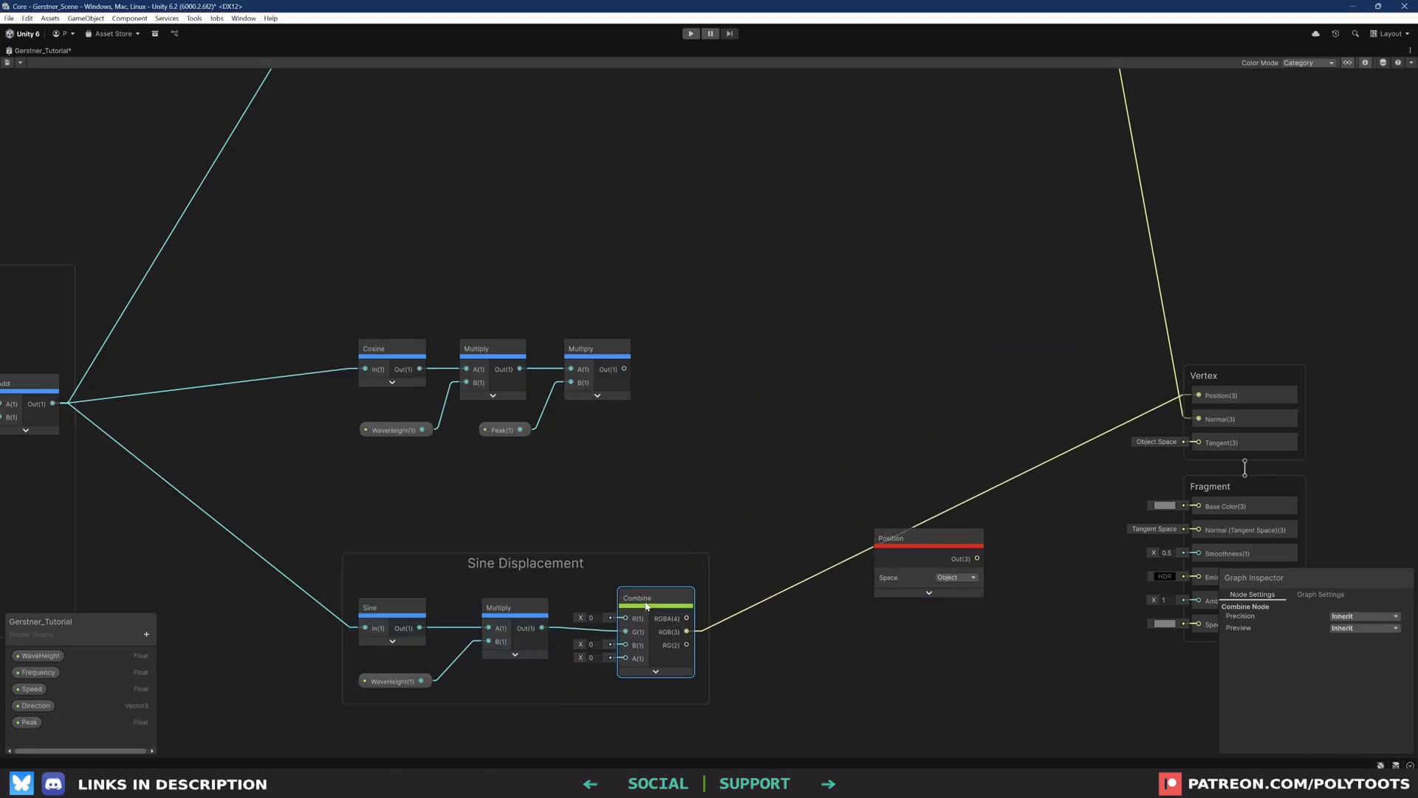
pyautogui.moveTo(923, 546); pyautogui.dragTo(910, 263)
# Place the Direction property above the new Cosine chain, followed by a Split and a Combine node linked R to R and B to B
pyautogui.moveTo(910, 263); pyautogui.dragTo(931, 348, button='middle')
pyautogui.moveTo(36, 705); pyautogui.dragTo(396, 332)
pyautogui.click(409, 339)
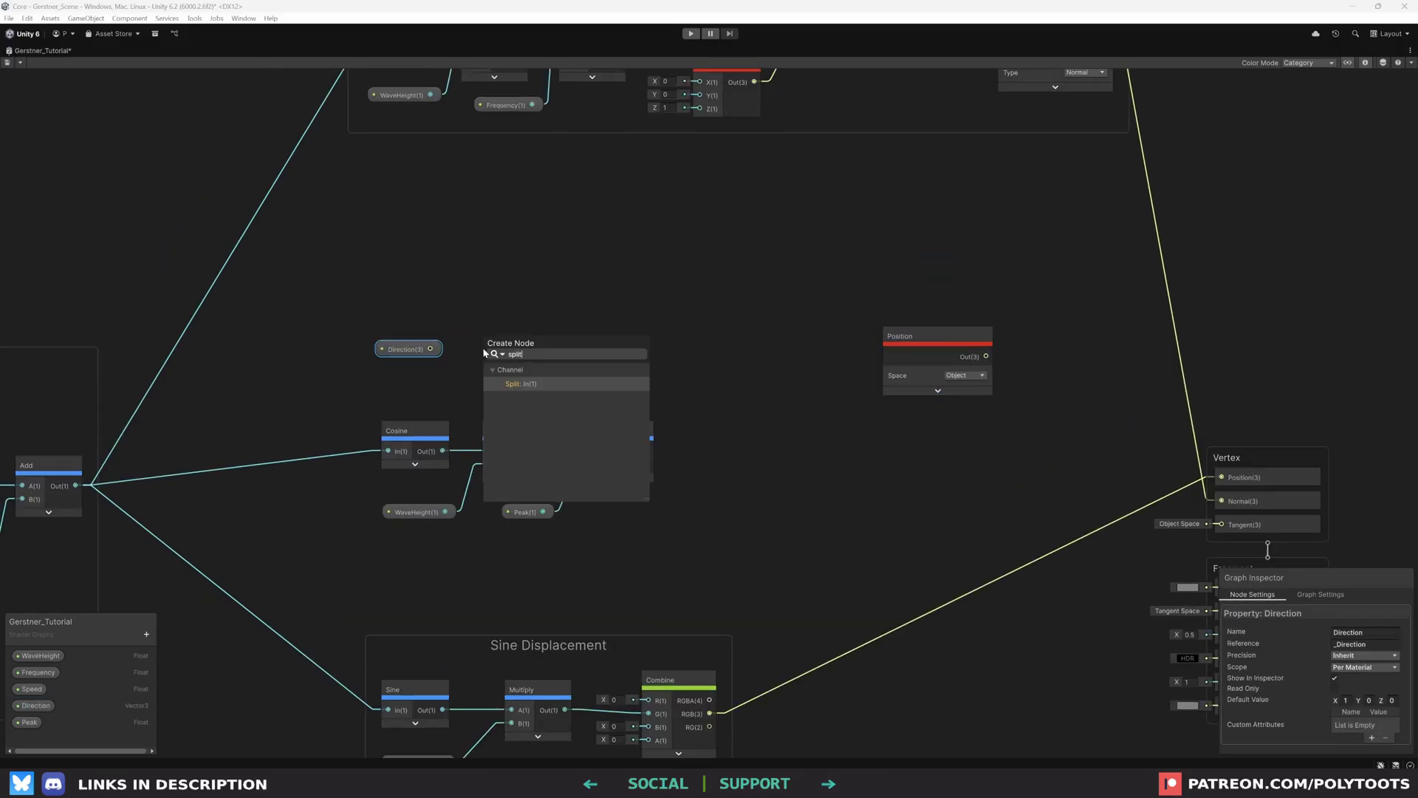
pyautogui.press('Return')
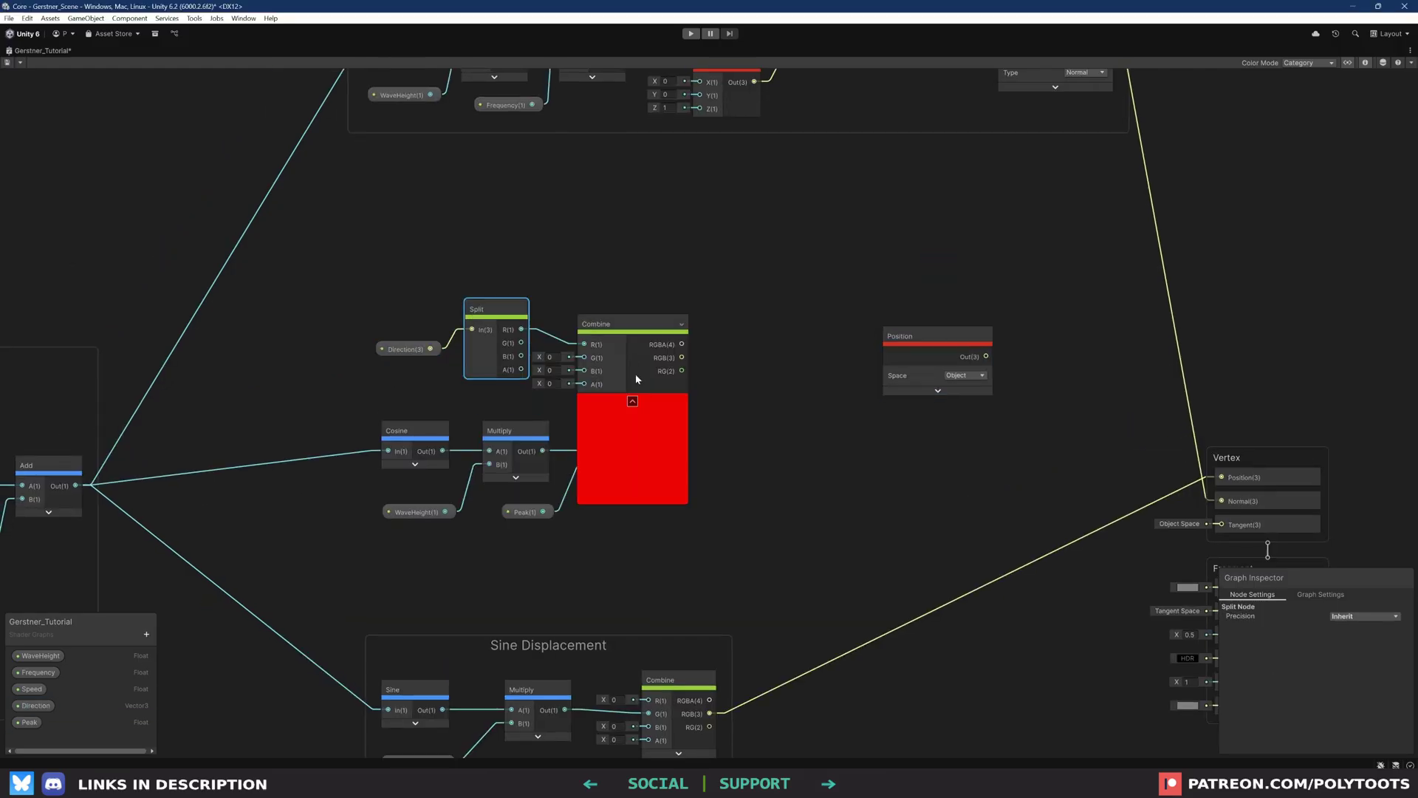
pyautogui.moveTo(520, 356); pyautogui.dragTo(595, 357)
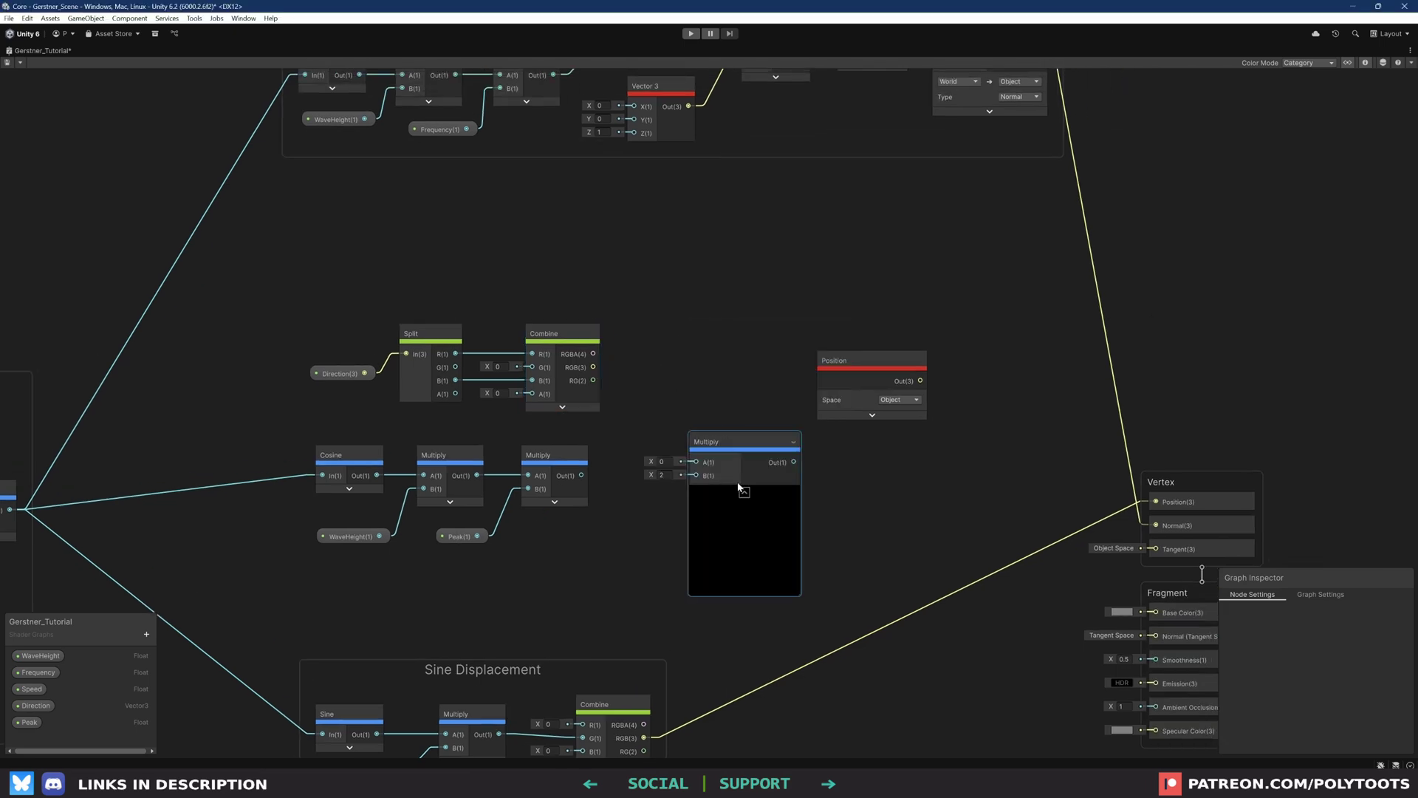
# Add a collapsed Multiply node with the Direction Combine's RGB output on A and the Peak Multiply's output on B
pyautogui.click(737, 482)
pyautogui.moveTo(593, 367); pyautogui.dragTo(676, 436)
pyautogui.moveTo(581, 475); pyautogui.dragTo(647, 404)
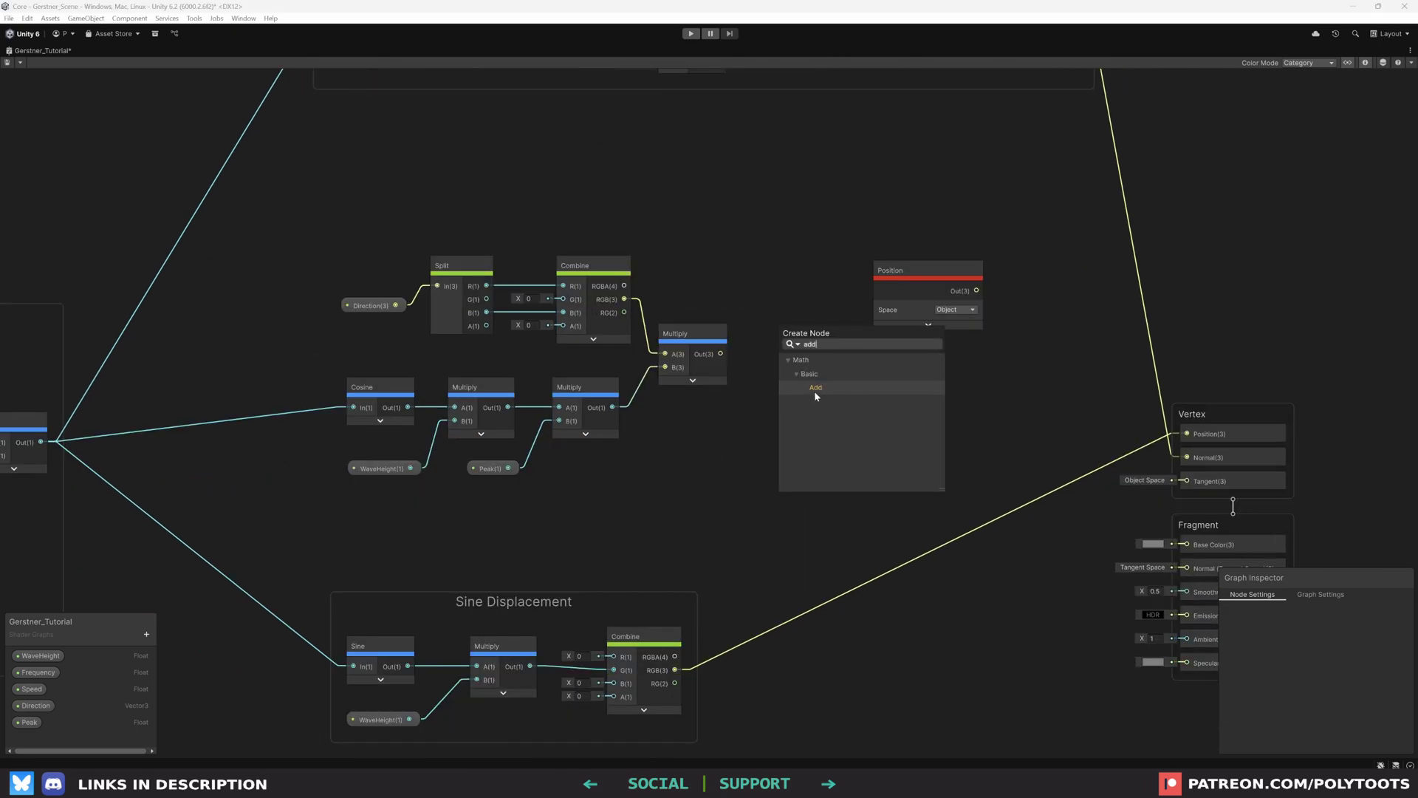
# Create a collapsed Add node with the directional Multiply's output on A and the Sine Displacement Combine's RGB output on B
pyautogui.click(815, 389)
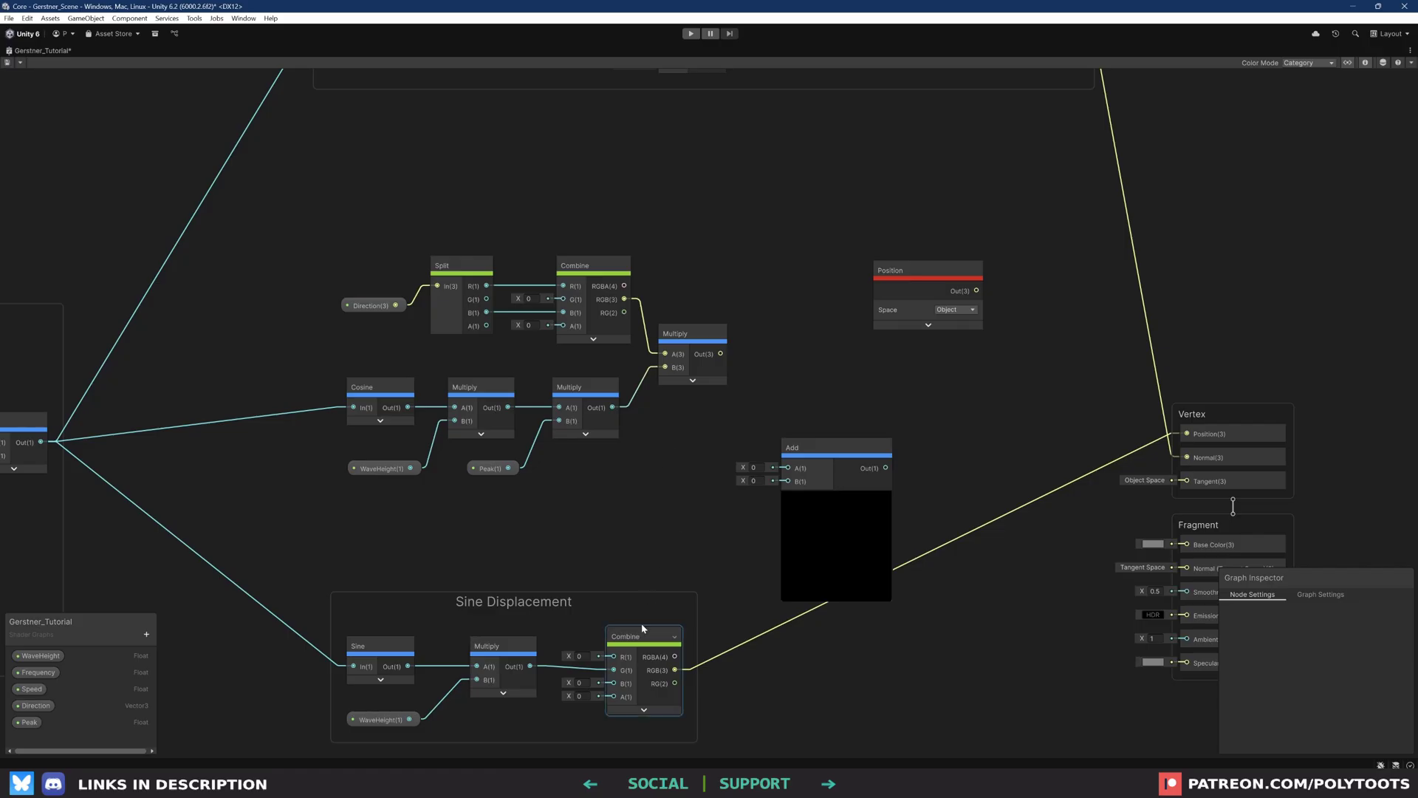
pyautogui.moveTo(720, 354); pyautogui.dragTo(788, 468)
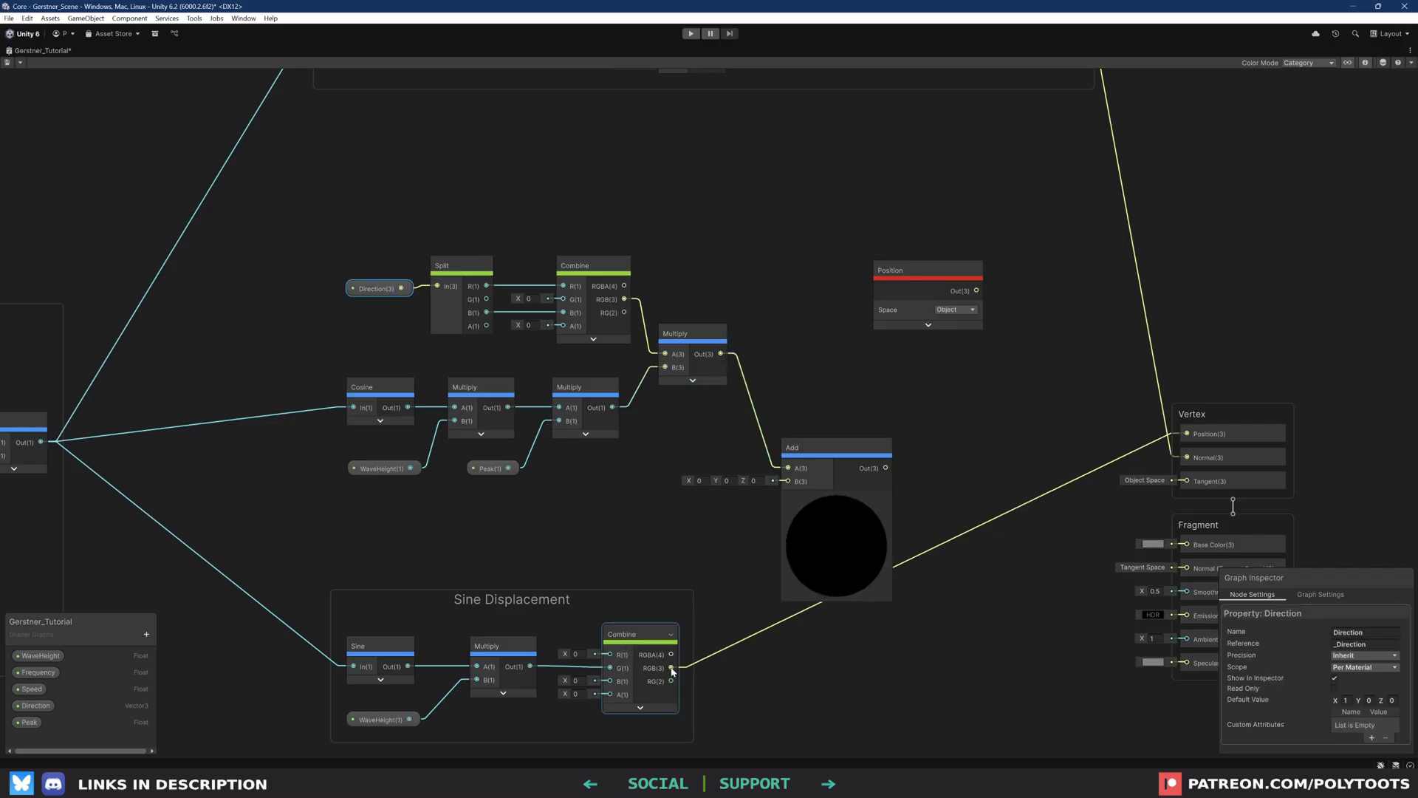
pyautogui.moveTo(672, 668); pyautogui.dragTo(788, 480)
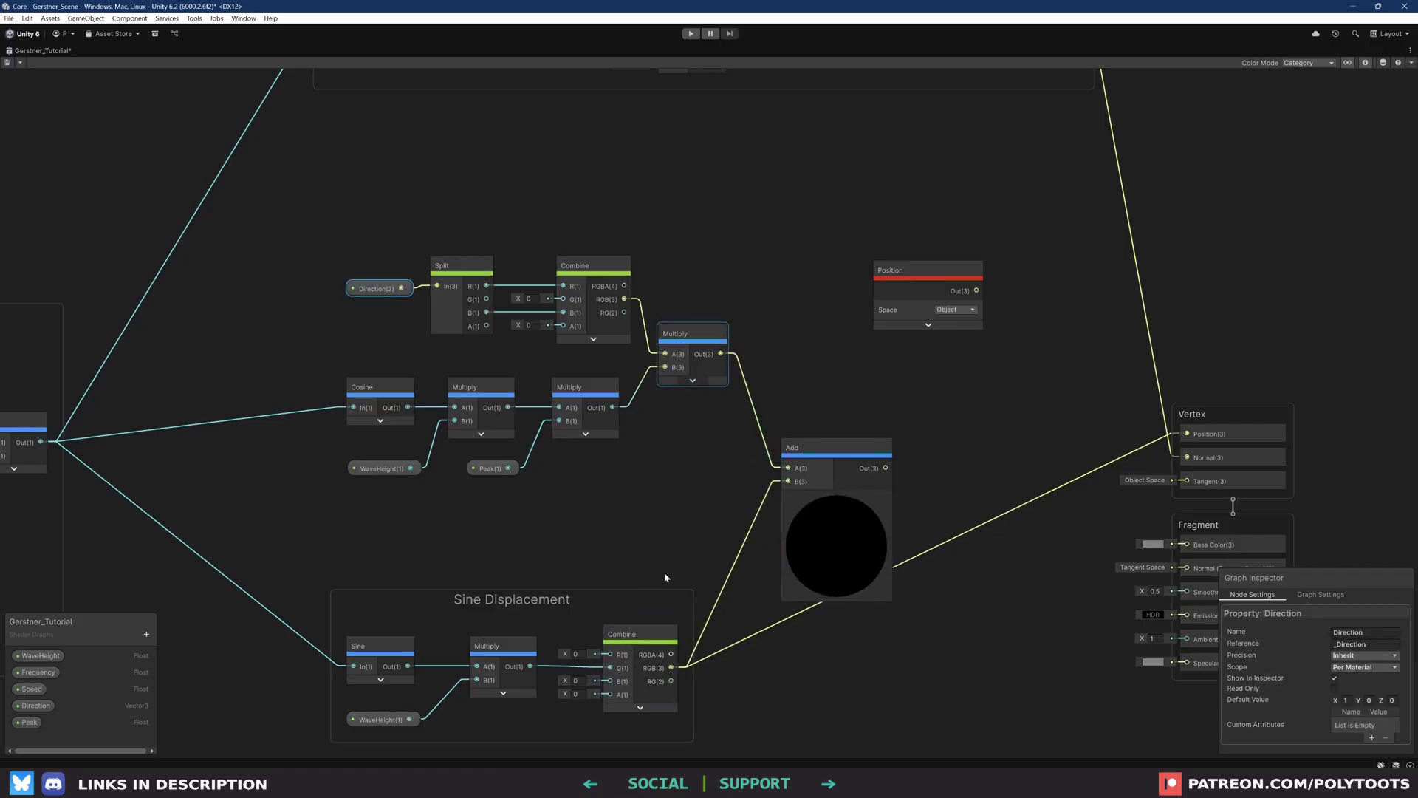
pyautogui.click(835, 517)
pyautogui.click(836, 500)
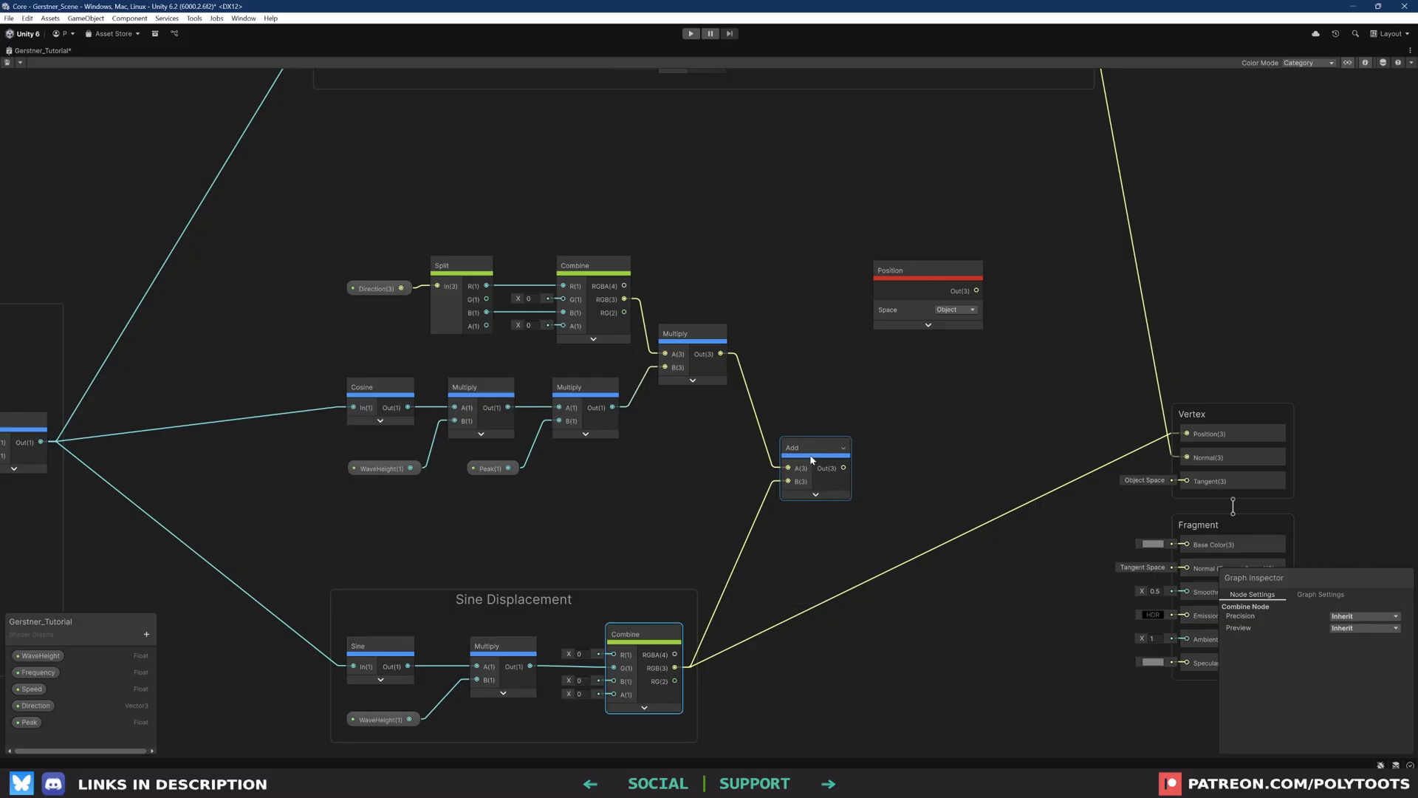
pyautogui.moveTo(816, 466); pyautogui.dragTo(800, 449)
# Add a second collapsed Add node joining the Position node on A and the first Add on B, and connect its output to Vertex Position
pyautogui.moveTo(799, 449); pyautogui.dragTo(650, 433, button='middle')
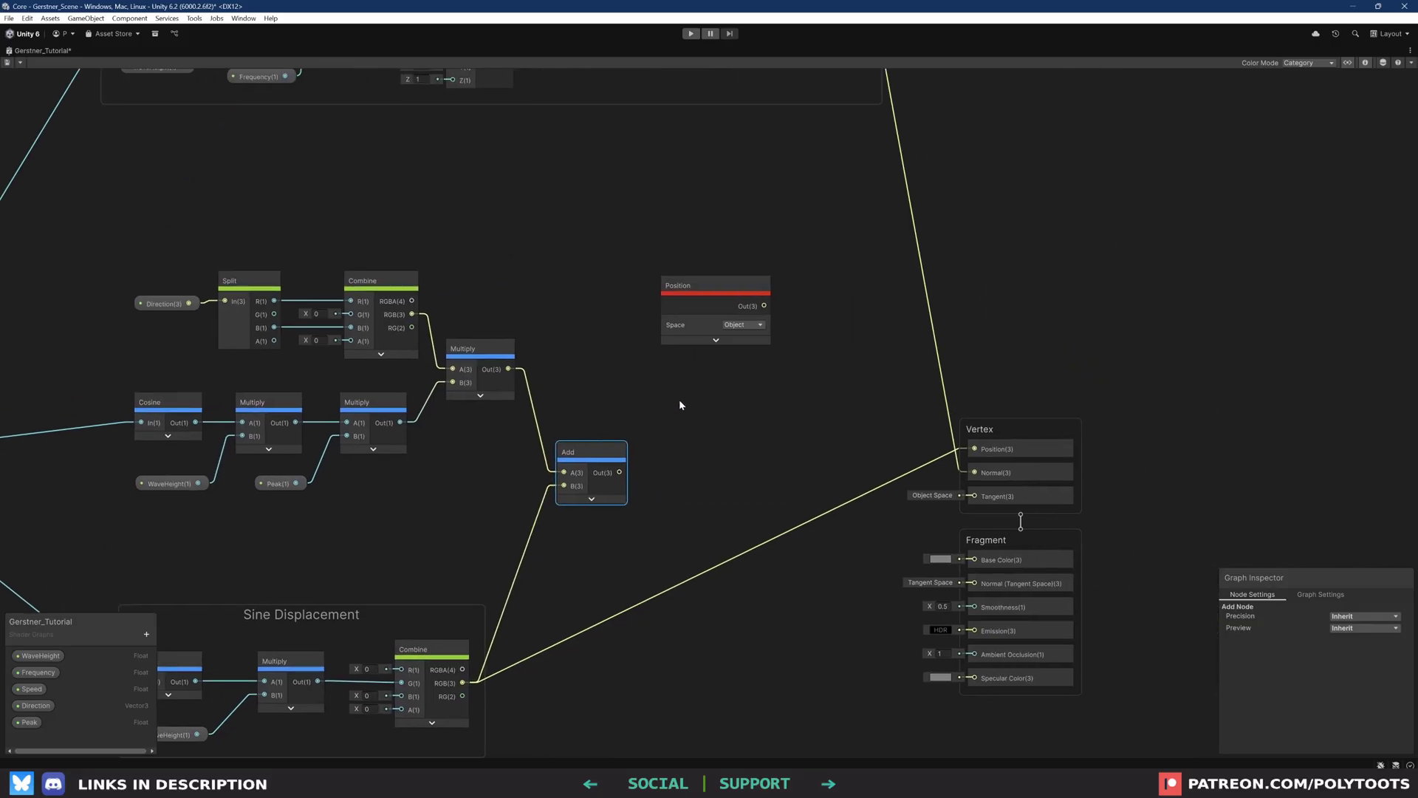
pyautogui.click(784, 436)
pyautogui.press('space')
pyautogui.write('add')
pyautogui.doubleClick(823, 416)
pyautogui.moveTo(800, 479); pyautogui.dragTo(776, 421)
pyautogui.moveTo(763, 305); pyautogui.dragTo(773, 441)
pyautogui.moveTo(619, 472); pyautogui.dragTo(772, 454)
pyautogui.click(818, 472)
pyautogui.moveTo(715, 324); pyautogui.dragTo(685, 364)
pyautogui.moveTo(799, 421); pyautogui.dragTo(791, 421)
pyautogui.moveTo(819, 442); pyautogui.dragTo(977, 449)
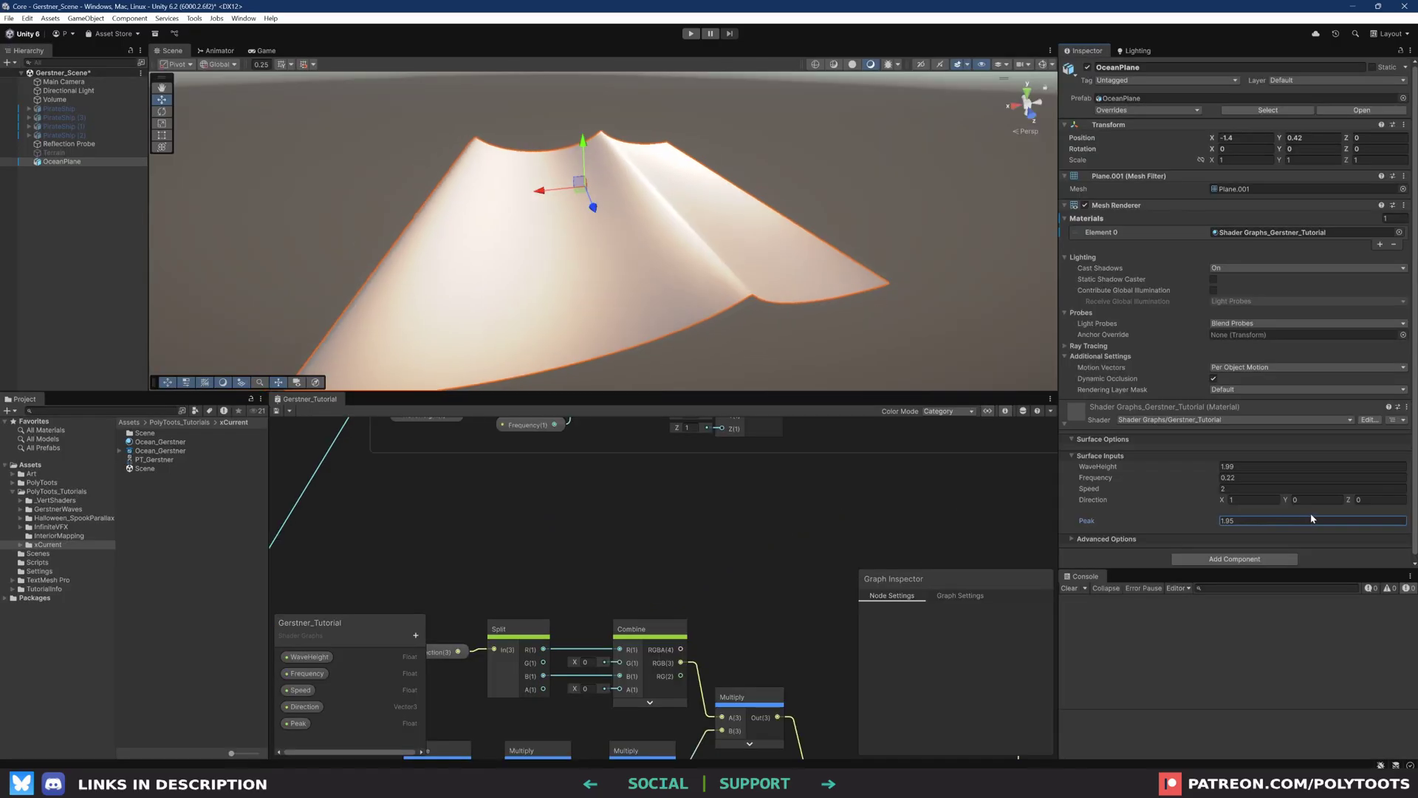
# Try Peak values such as 2.1 and 2.14 on the ocean plane's material while viewing the wave crests from several angles
pyautogui.moveTo(1311, 514)
pyautogui.mouseDown()
pyautogui.moveTo(1336, 510)
pyautogui.moveTo(1318, 512)
pyautogui.mouseUp()
pyautogui.press('BackSpace')
pyautogui.press('Return')
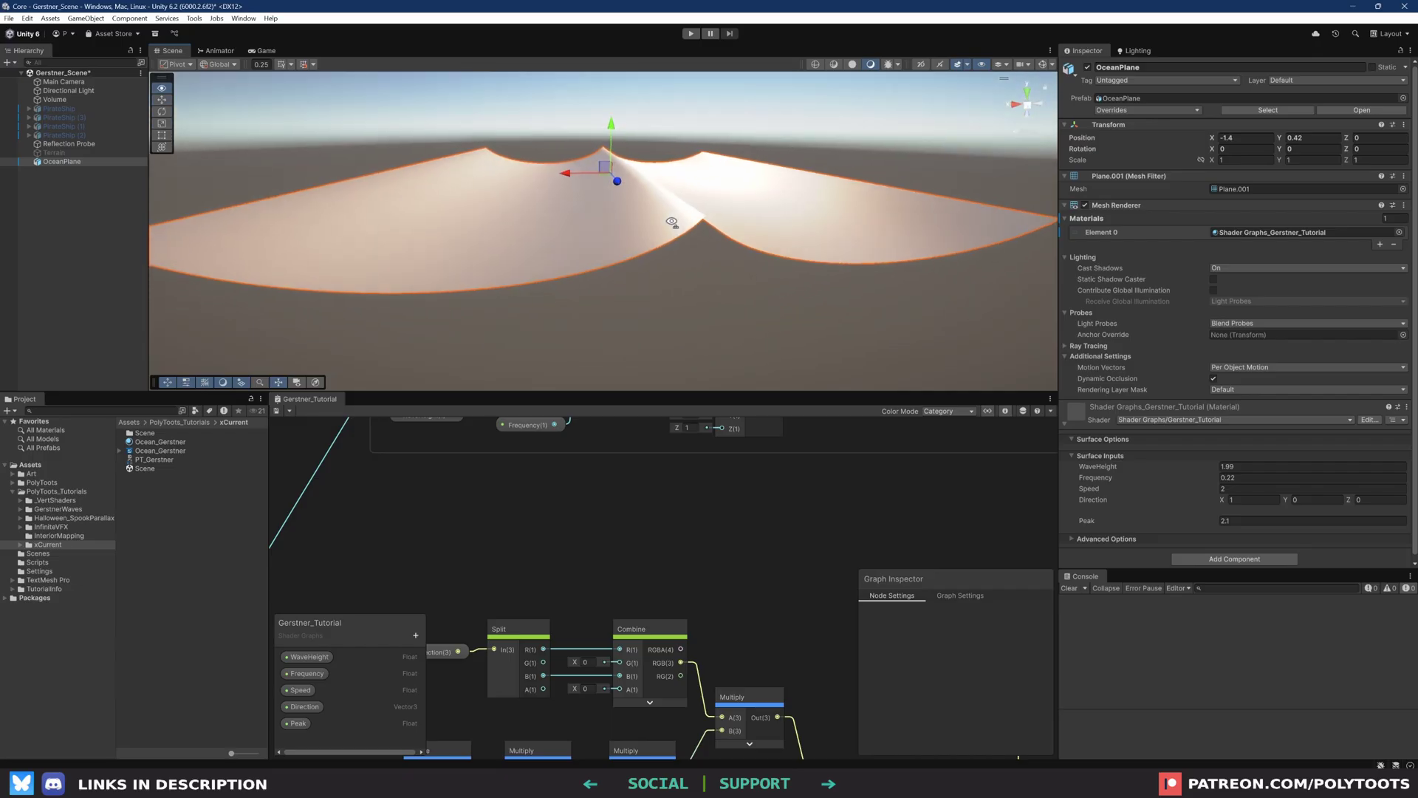
pyautogui.keyDown('alt'); pyautogui.moveTo(671, 222); pyautogui.dragTo(680, 240); pyautogui.keyUp('alt')
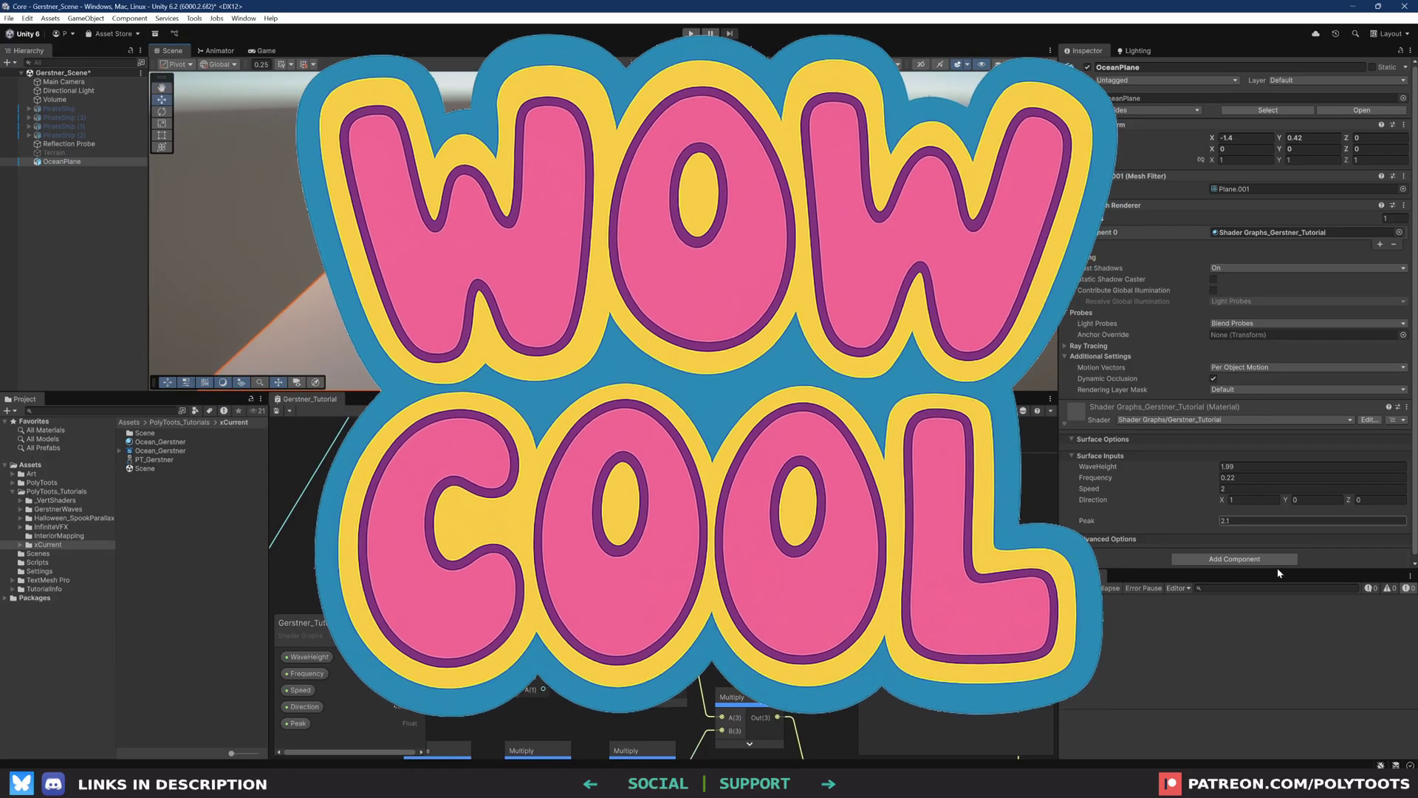
pyautogui.moveTo(1181, 523)
pyautogui.mouseDown()
pyautogui.moveTo(1199, 527)
pyautogui.moveTo(1173, 530)
pyautogui.mouseUp()
pyautogui.press('d')
pyautogui.moveTo(641, 232); pyautogui.dragTo(558, 259, button='right')
pyautogui.keyDown('alt'); pyautogui.moveTo(558, 260); pyautogui.dragTo(688, 277); pyautogui.keyUp('alt')
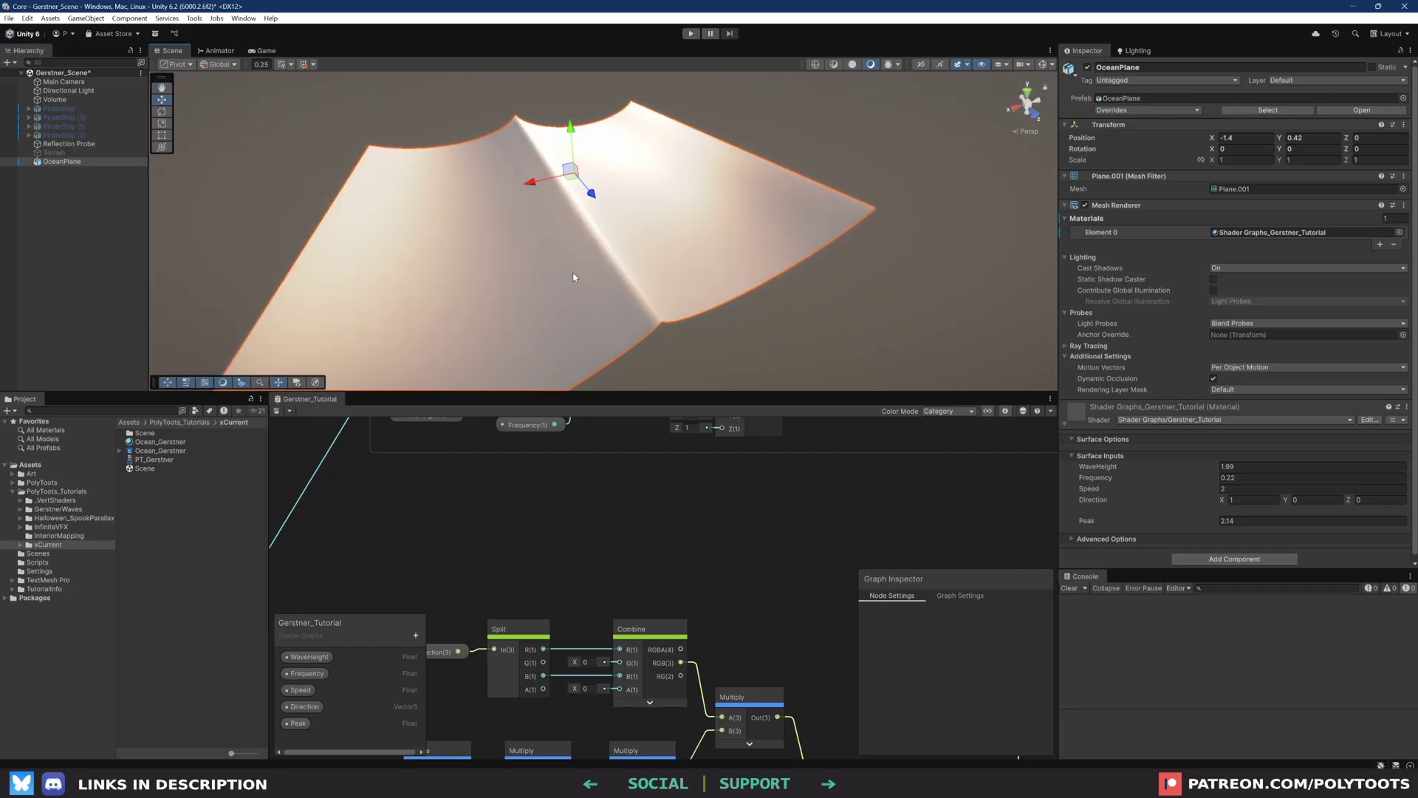
pyautogui.moveTo(1194, 524)
pyautogui.mouseDown()
pyautogui.moveTo(1181, 526)
pyautogui.moveTo(1211, 526)
pyautogui.mouseUp()
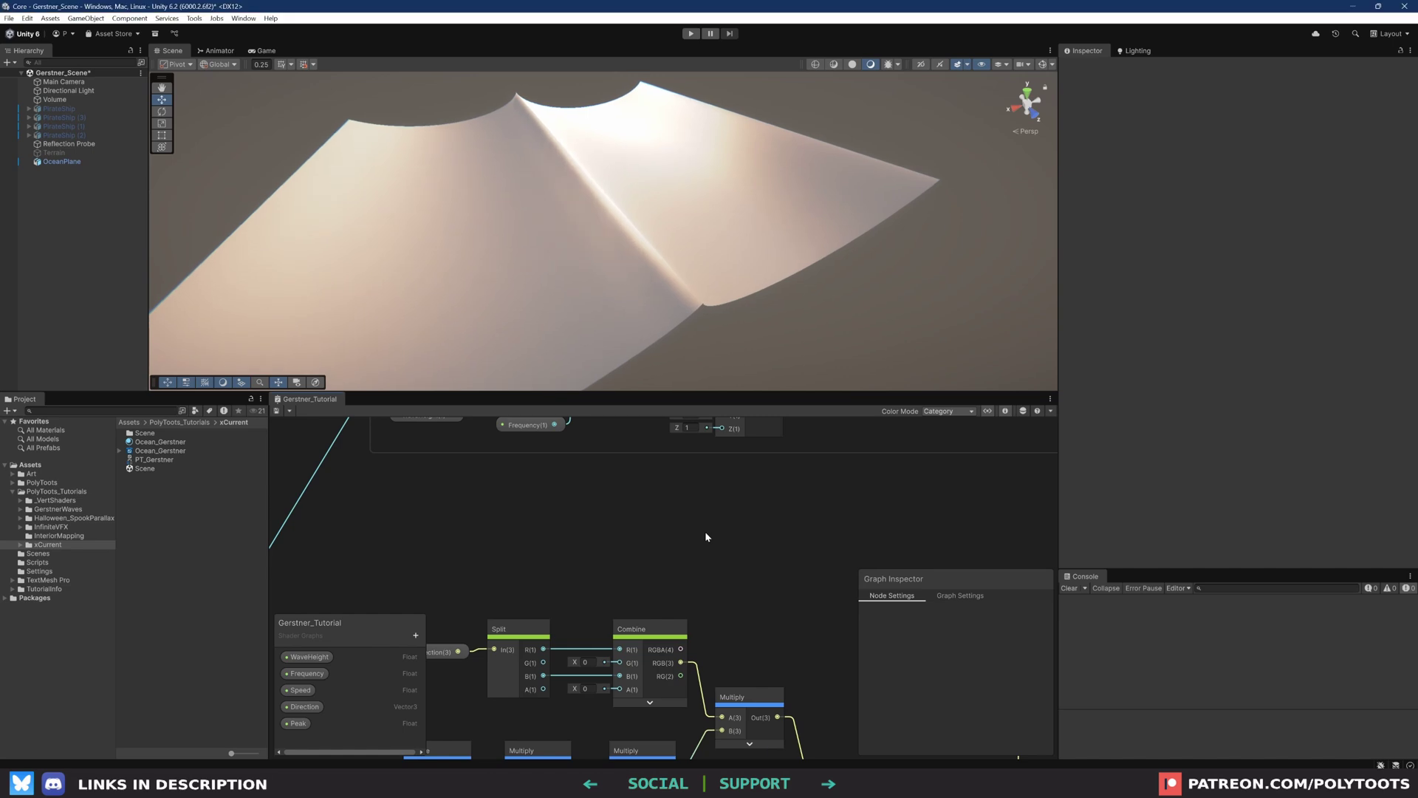
# Group the Direction and Cosine chain nodes in the maximized graph under the title Peak Displacement
pyautogui.hotkey('shift', 'space')
pyautogui.scroll(-5, 666, 426)
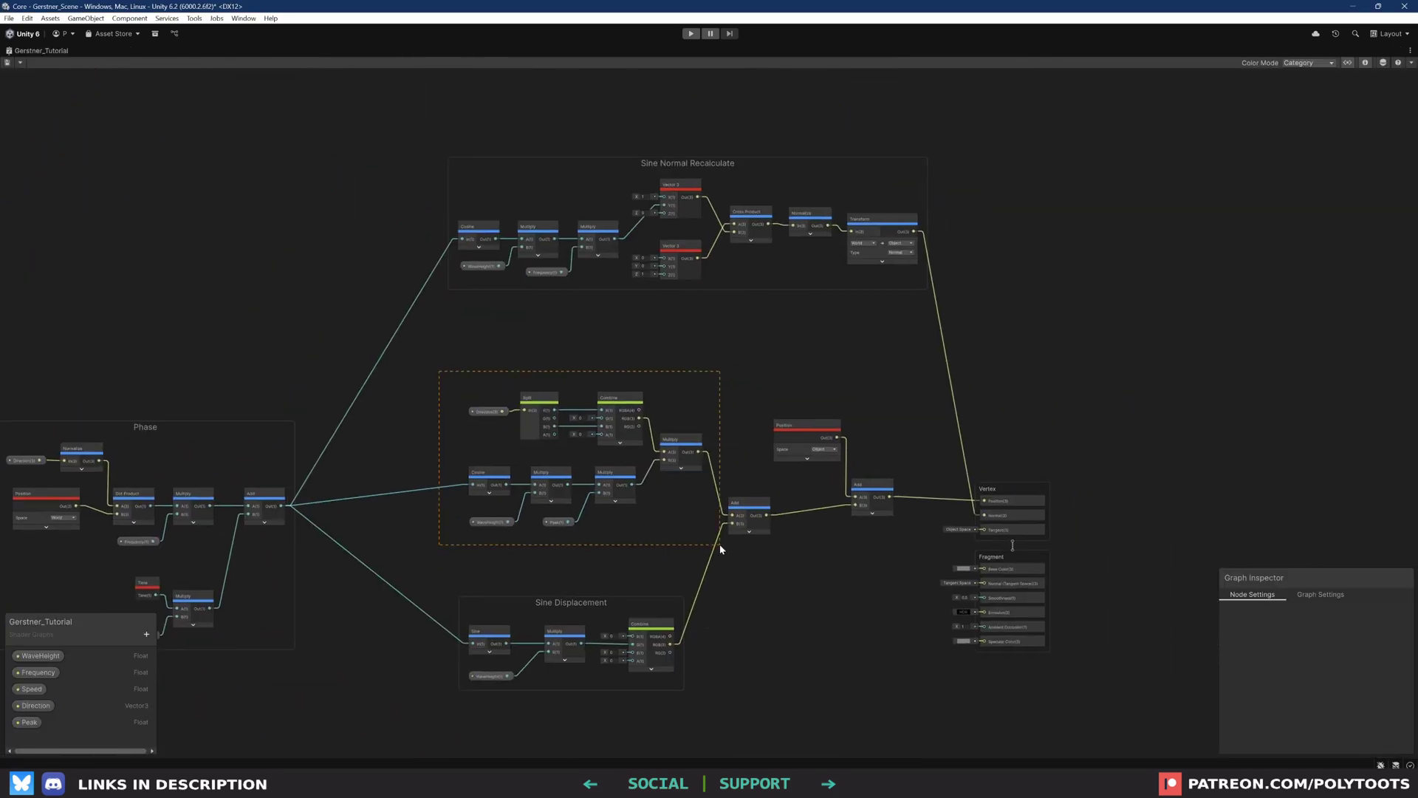
pyautogui.moveTo(708, 545); pyautogui.dragTo(708, 544)
pyautogui.hotkey('ctrl', 'g')
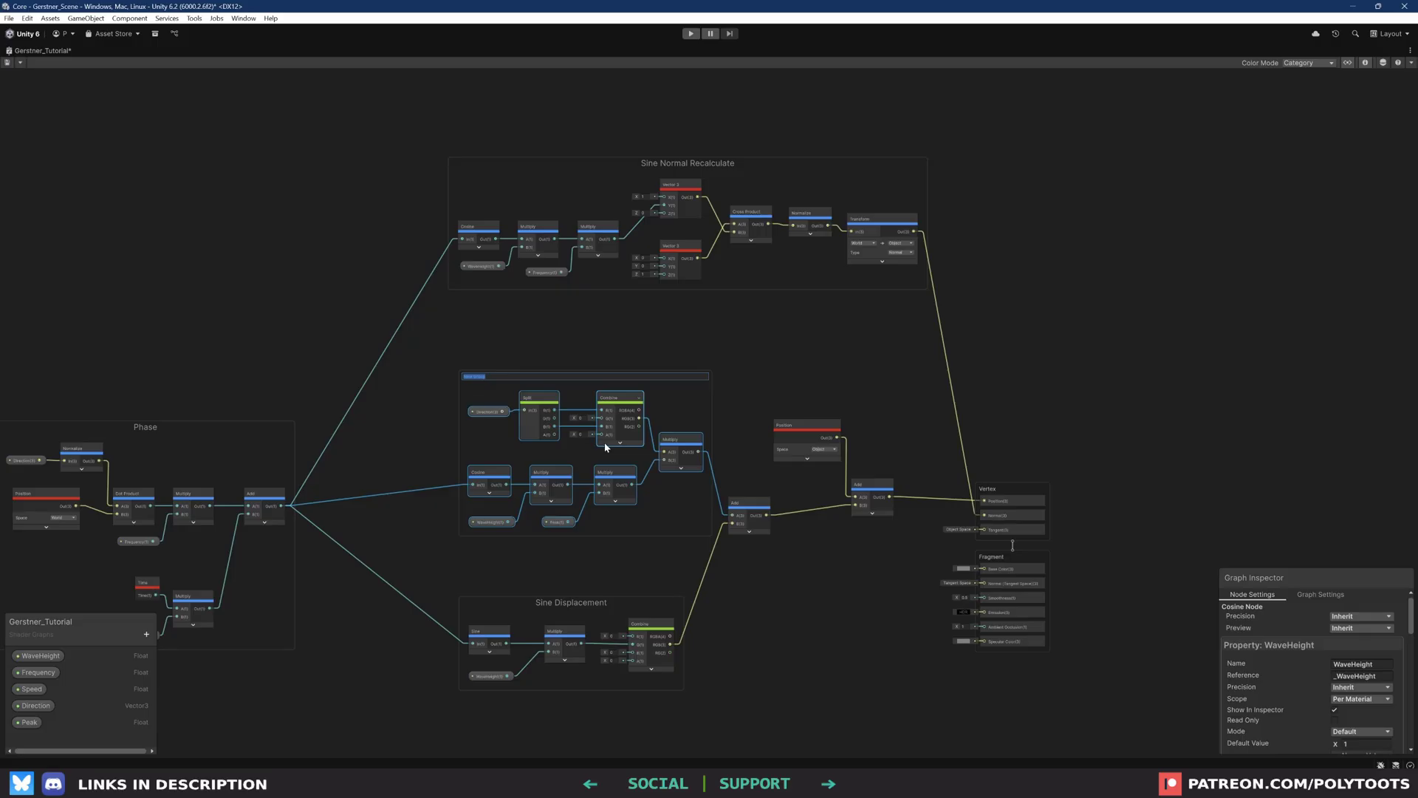
pyautogui.write('Peak Displacement')
pyautogui.press('Return')
# Place the Direction property in the free space above the Sine Normal Recalculate group and connect it to a new Split node
pyautogui.scroll(3, 635, 585)
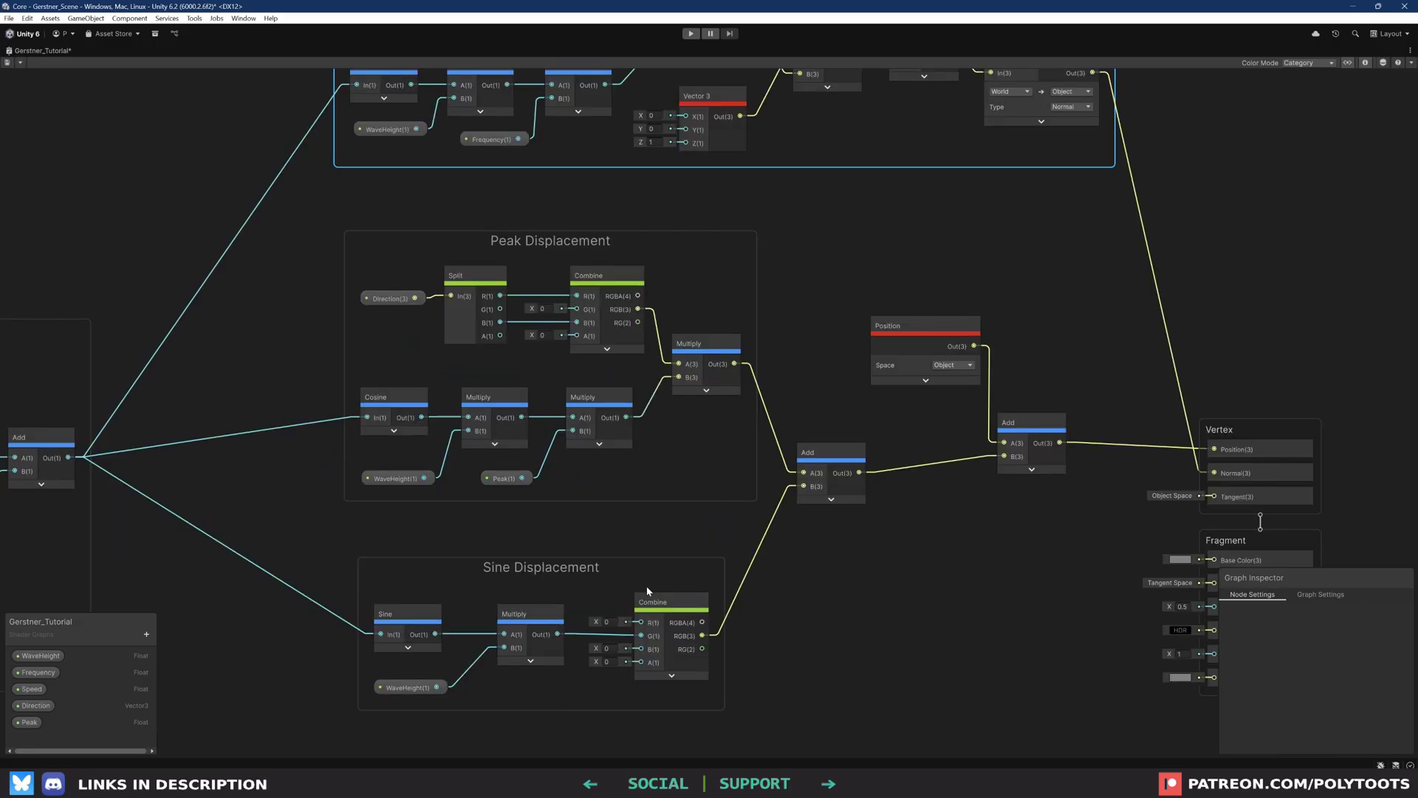
pyautogui.click(641, 625)
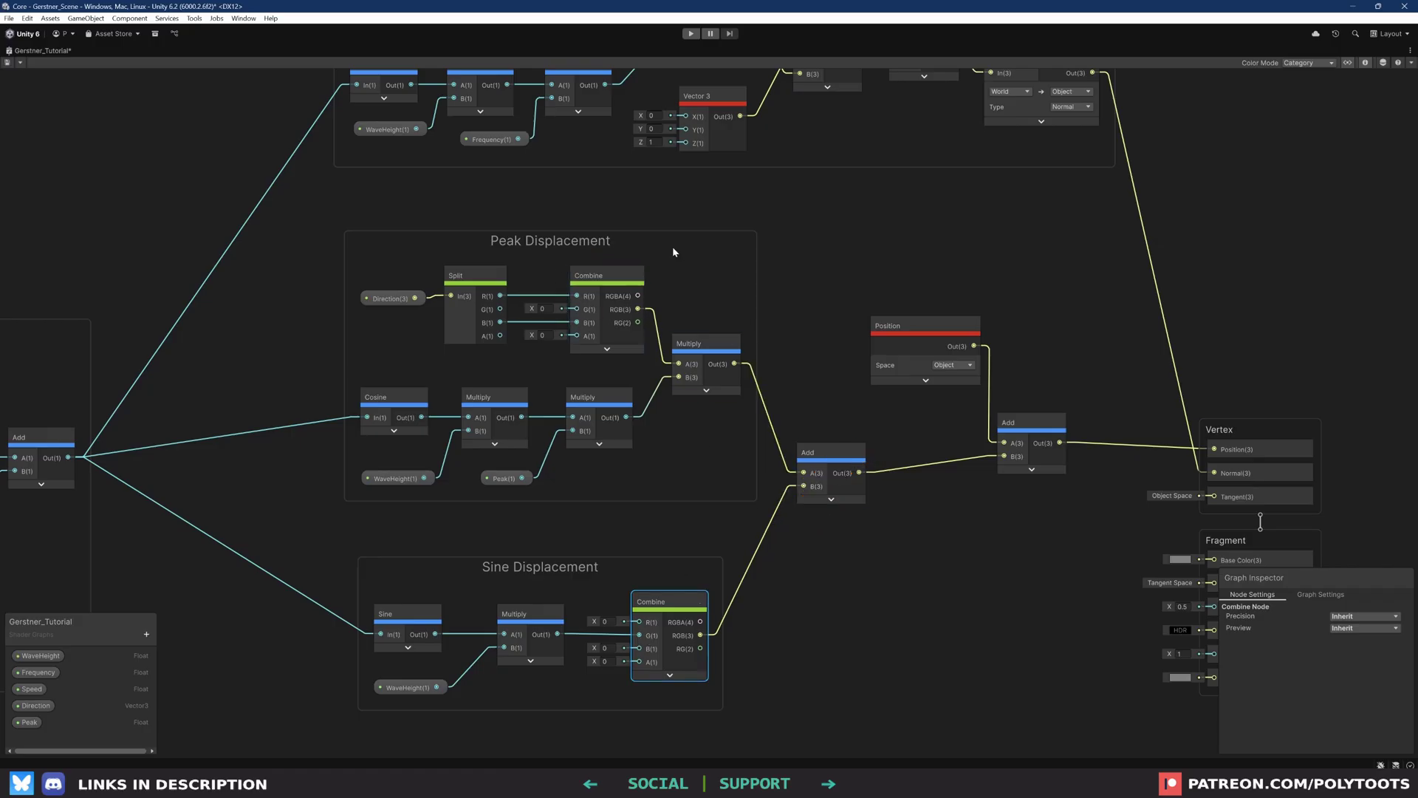
pyautogui.moveTo(701, 233); pyautogui.dragTo(662, 525, button='middle')
pyautogui.moveTo(671, 262); pyautogui.dragTo(715, 392, button='middle')
pyautogui.moveTo(713, 422); pyautogui.dragTo(707, 419)
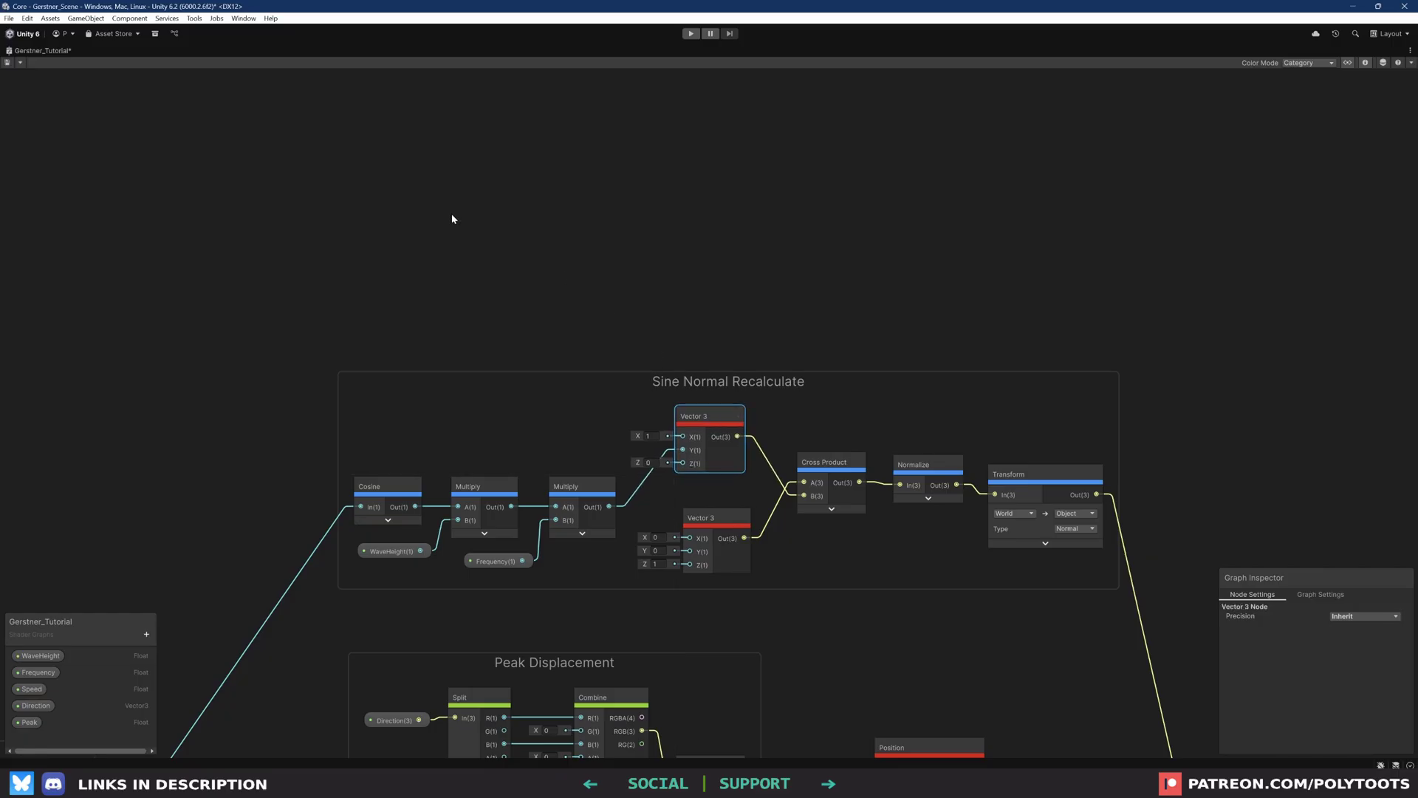
pyautogui.click(535, 265)
pyautogui.moveTo(535, 266); pyautogui.dragTo(608, 387, button='middle')
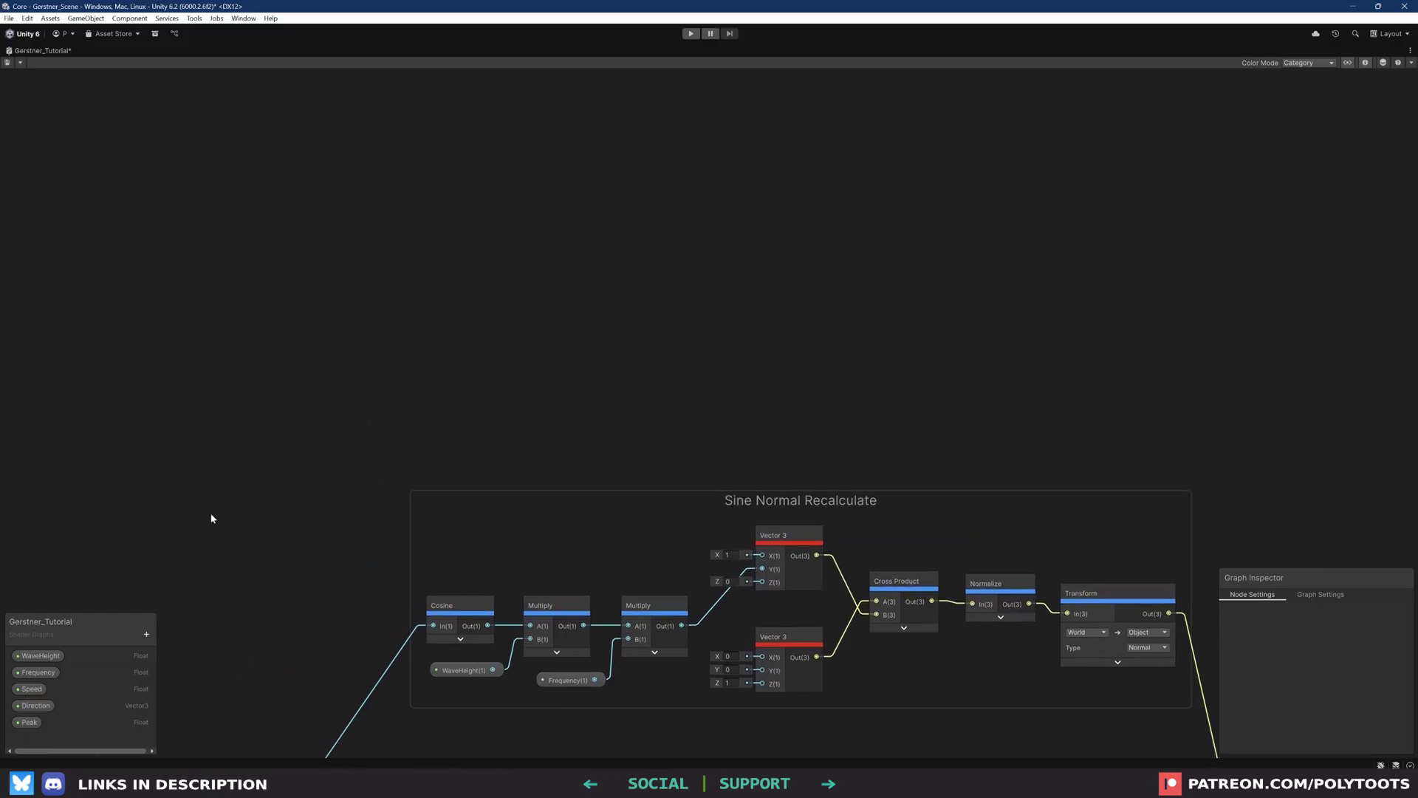
pyautogui.moveTo(35, 705); pyautogui.dragTo(472, 313)
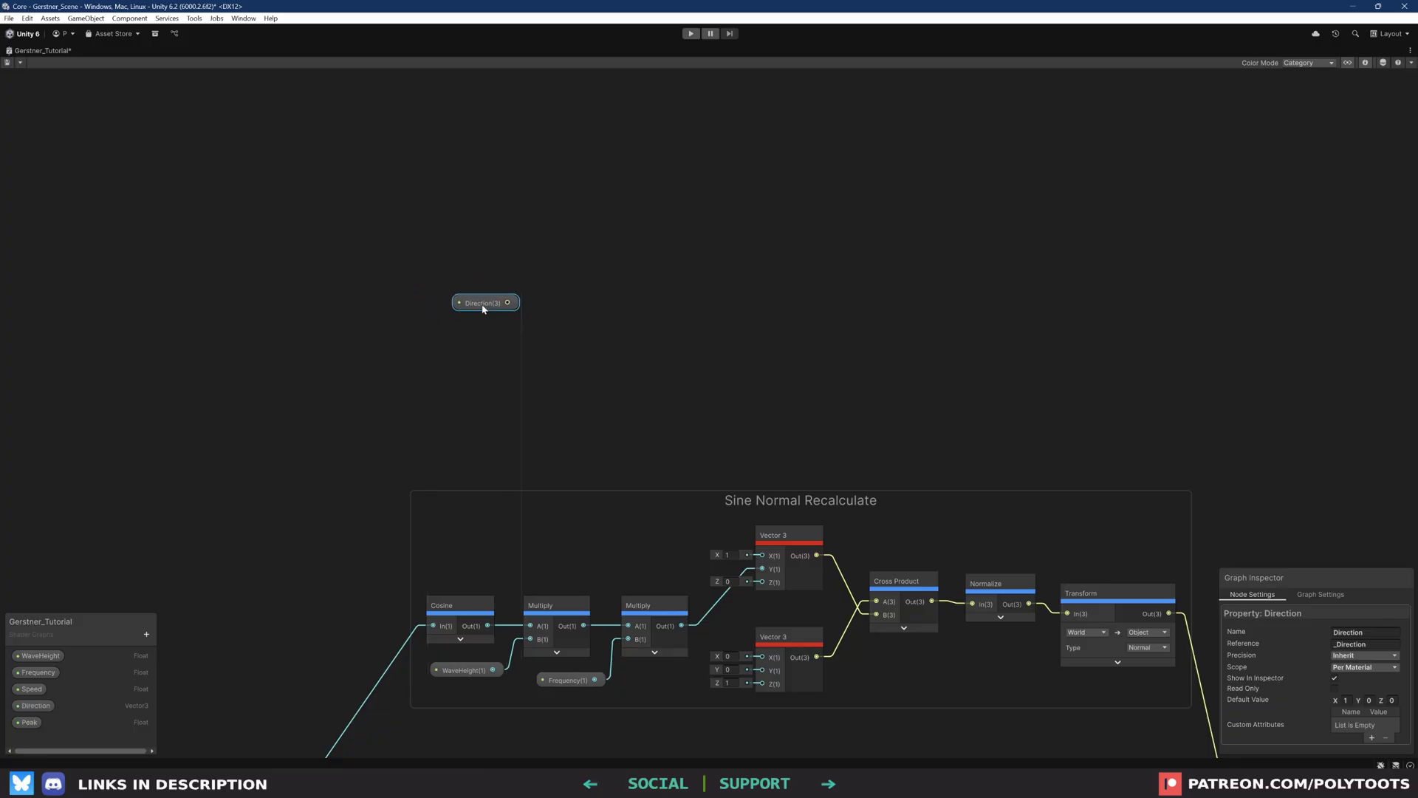
pyautogui.moveTo(501, 319); pyautogui.dragTo(587, 290)
pyautogui.write('split')
pyautogui.press('Return')
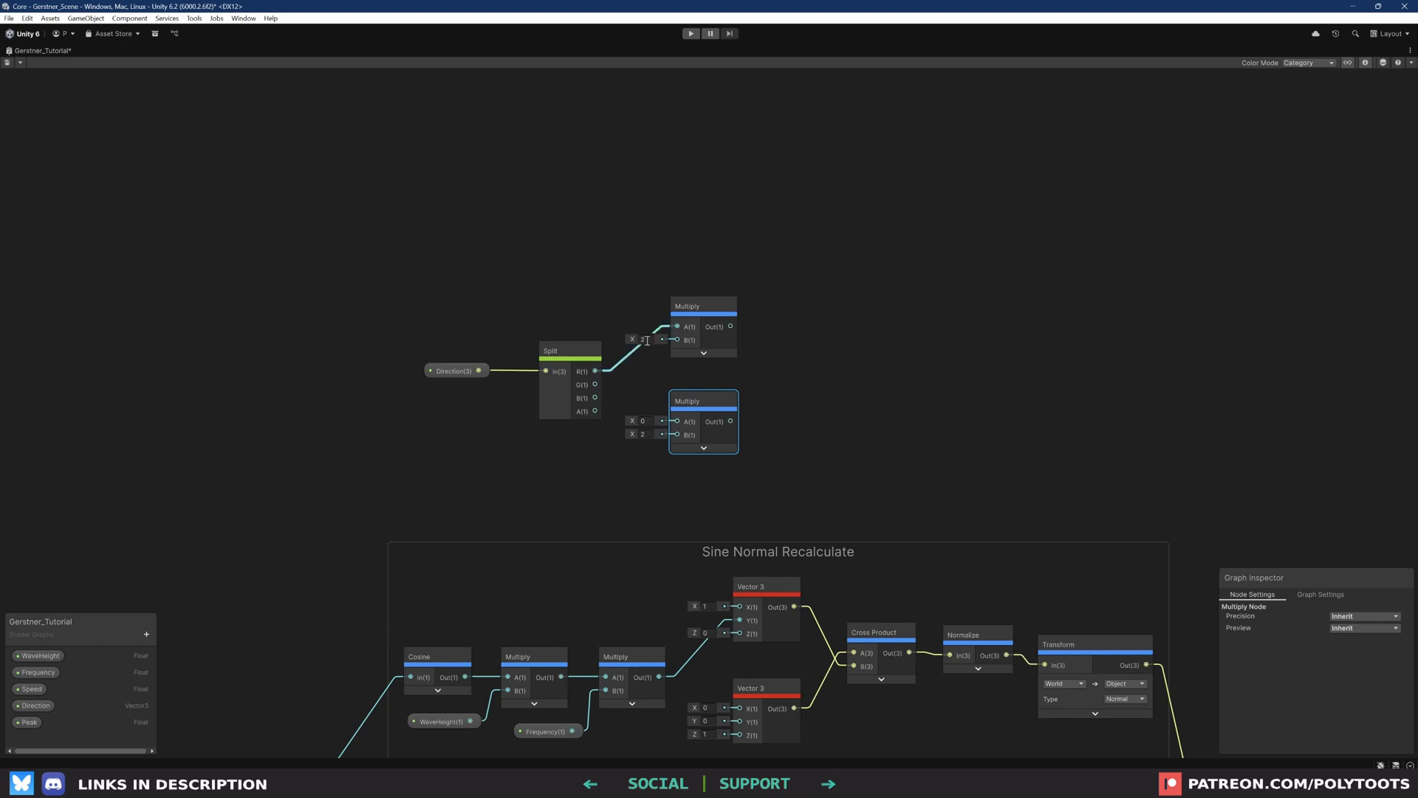
# Square the Split's R and B components with two Multiply nodes and place two more Multiply nodes beyond them
pyautogui.moveTo(595, 371); pyautogui.dragTo(597, 373)
pyautogui.moveTo(678, 347); pyautogui.dragTo(668, 359)
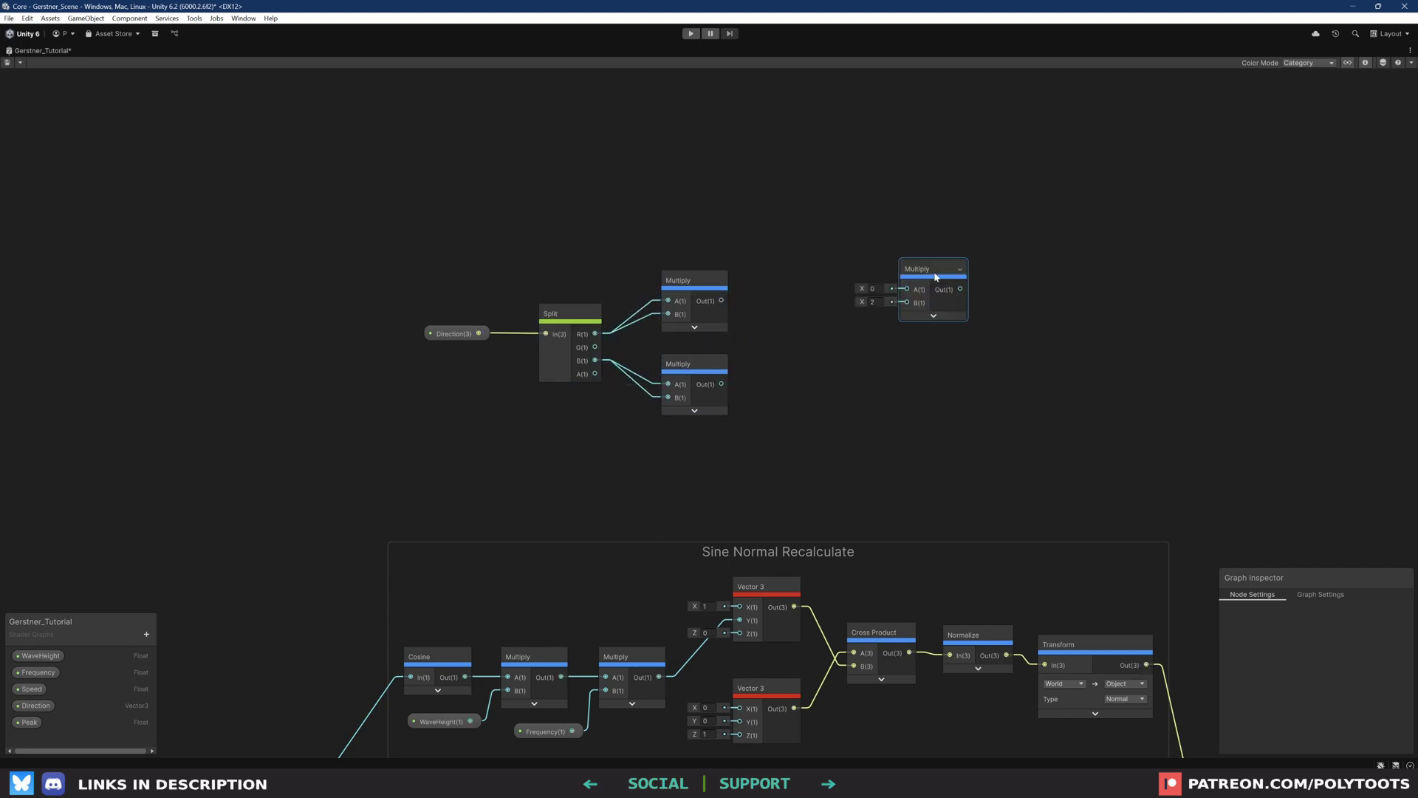
pyautogui.moveTo(920, 285); pyautogui.dragTo(942, 379)
pyautogui.hotkey('ctrl', 'd')
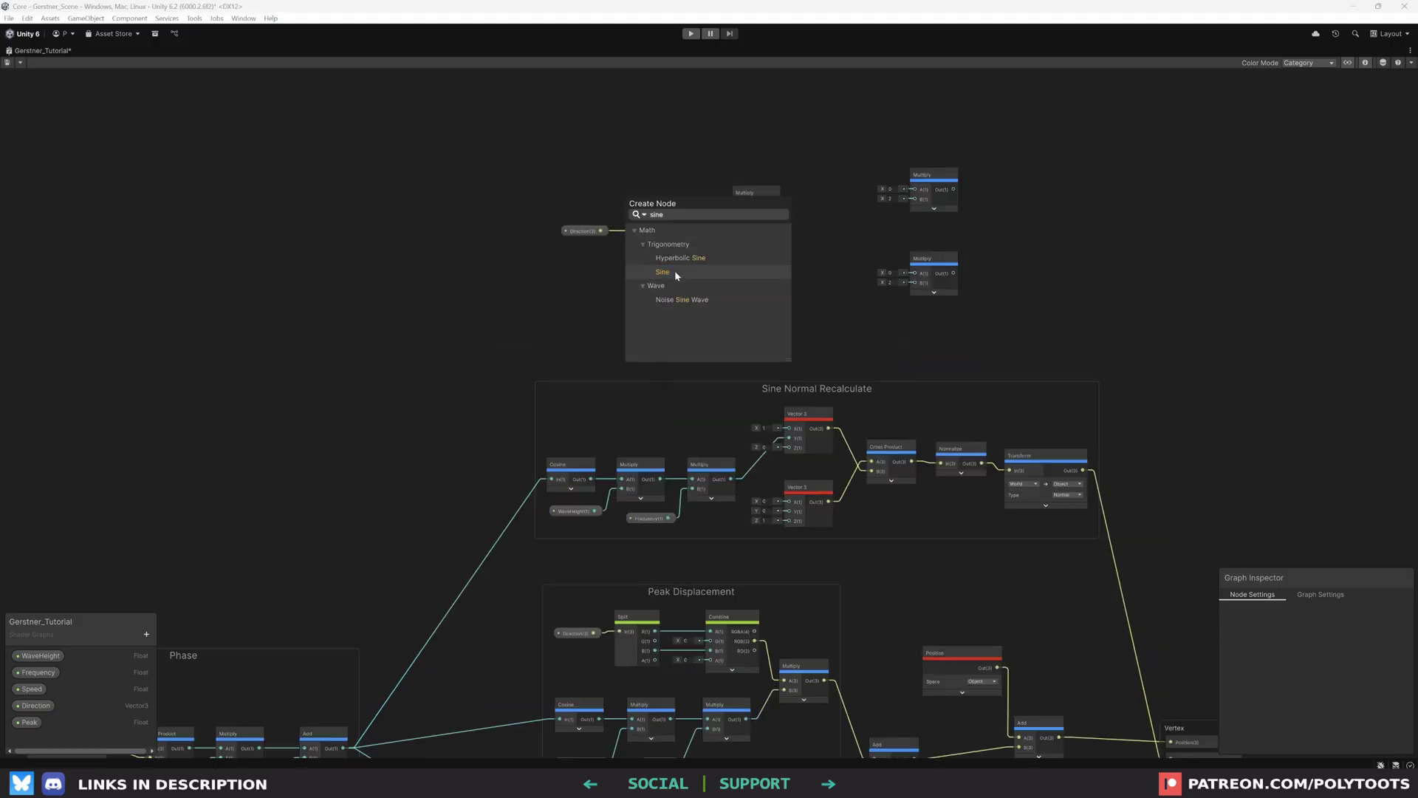
# Add a collapsed Sine node below the Split, feed it from the Phase group's Add output and route the link through a redirect point
pyautogui.doubleClick(675, 272)
pyautogui.click(667, 342)
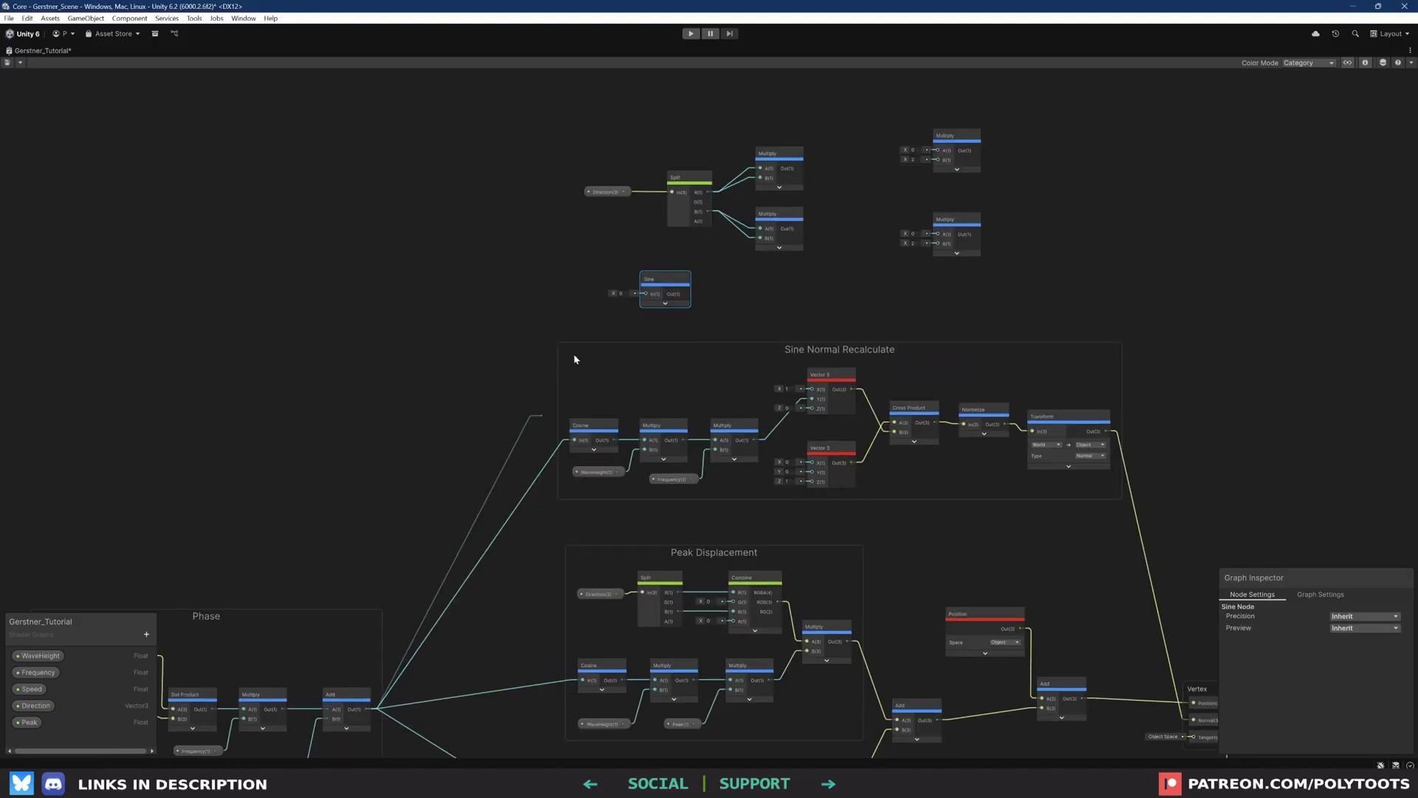
pyautogui.moveTo(629, 295)
pyautogui.mouseDown()
pyautogui.moveTo(365, 708)
pyautogui.moveTo(641, 288)
pyautogui.mouseUp()
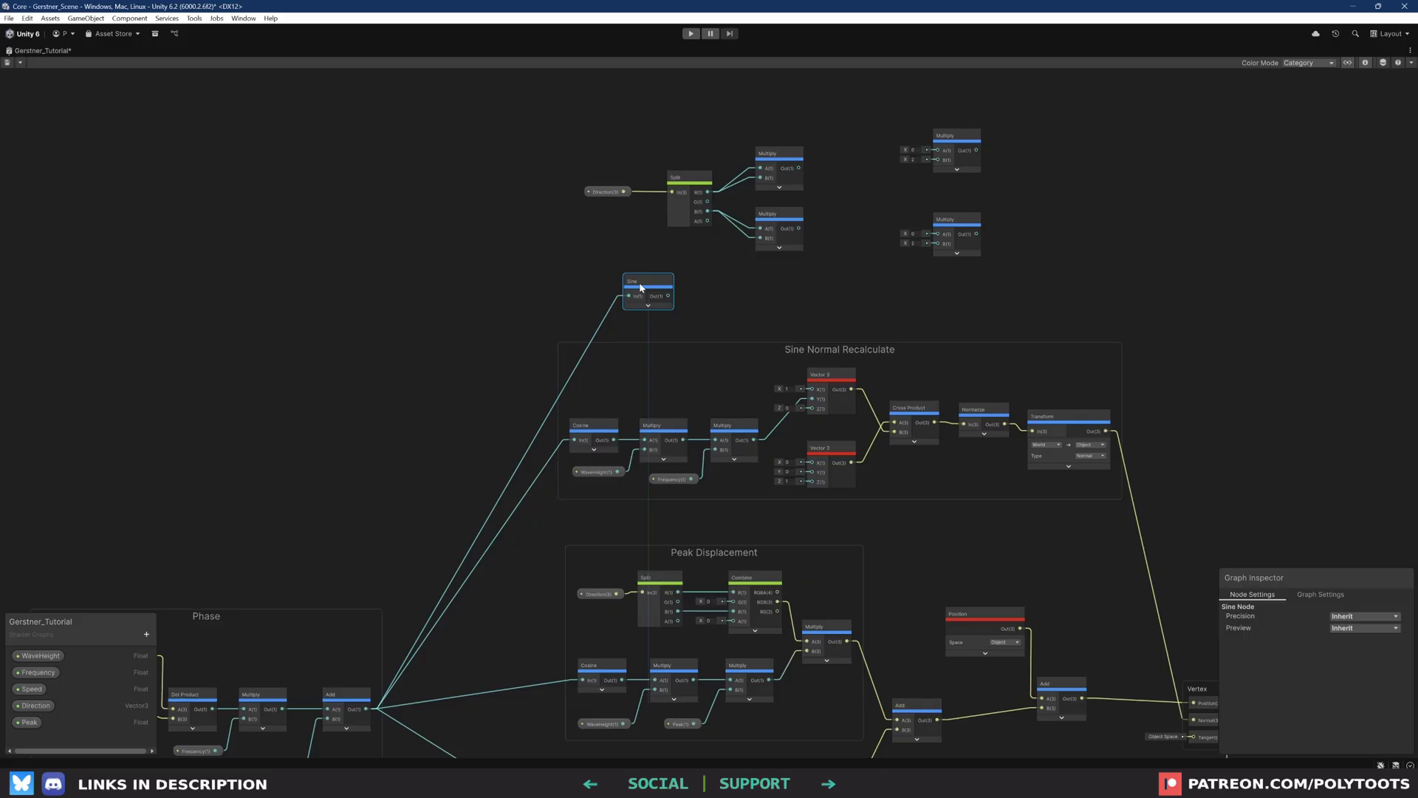
pyautogui.doubleClick(518, 462)
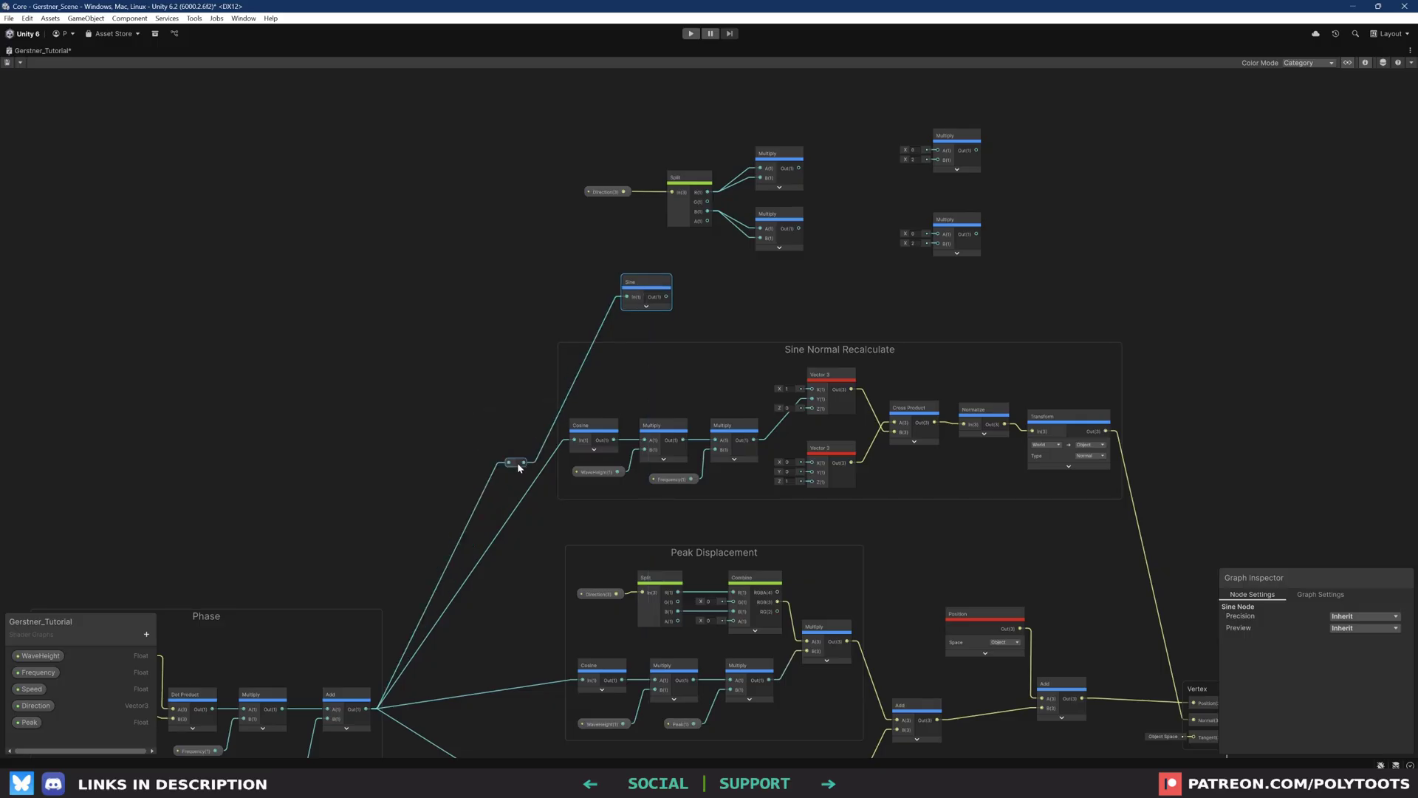
pyautogui.moveTo(517, 462); pyautogui.dragTo(507, 329)
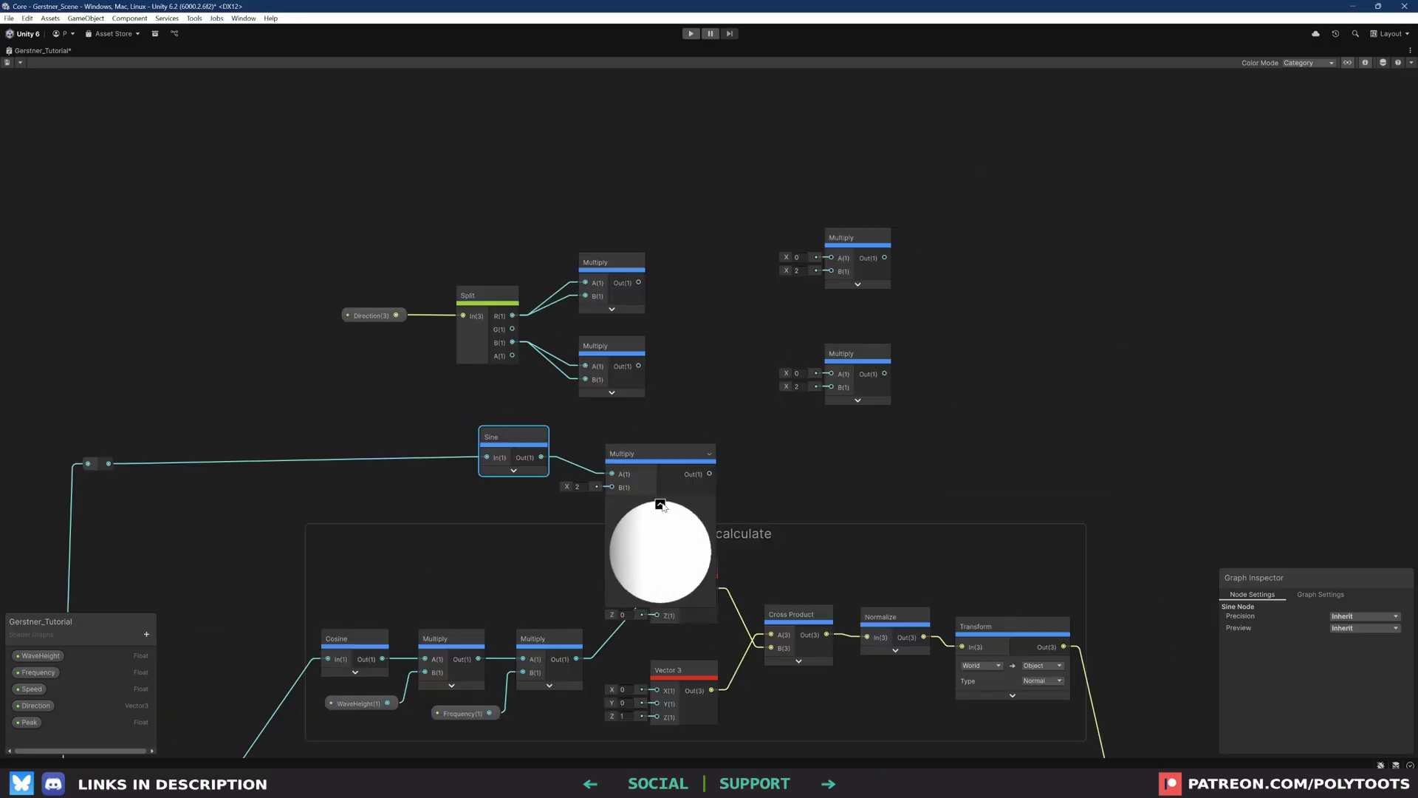
# Collapse the Multiply node fed by the Sine output and place a duplicate Multiply after it
pyautogui.click(650, 599)
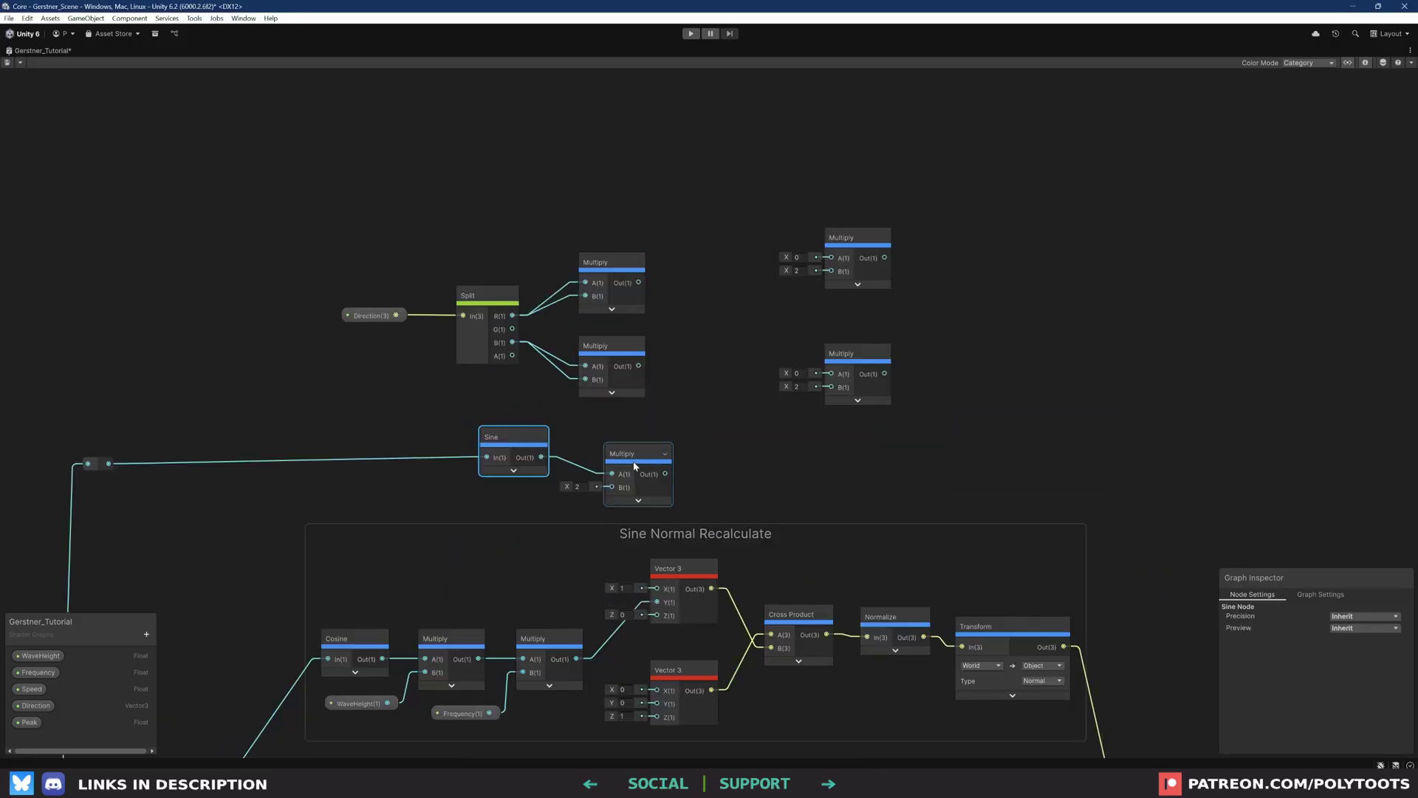
pyautogui.hotkey('ctrl', 'd')
pyautogui.moveTo(633, 463); pyautogui.dragTo(780, 455)
pyautogui.click(703, 470)
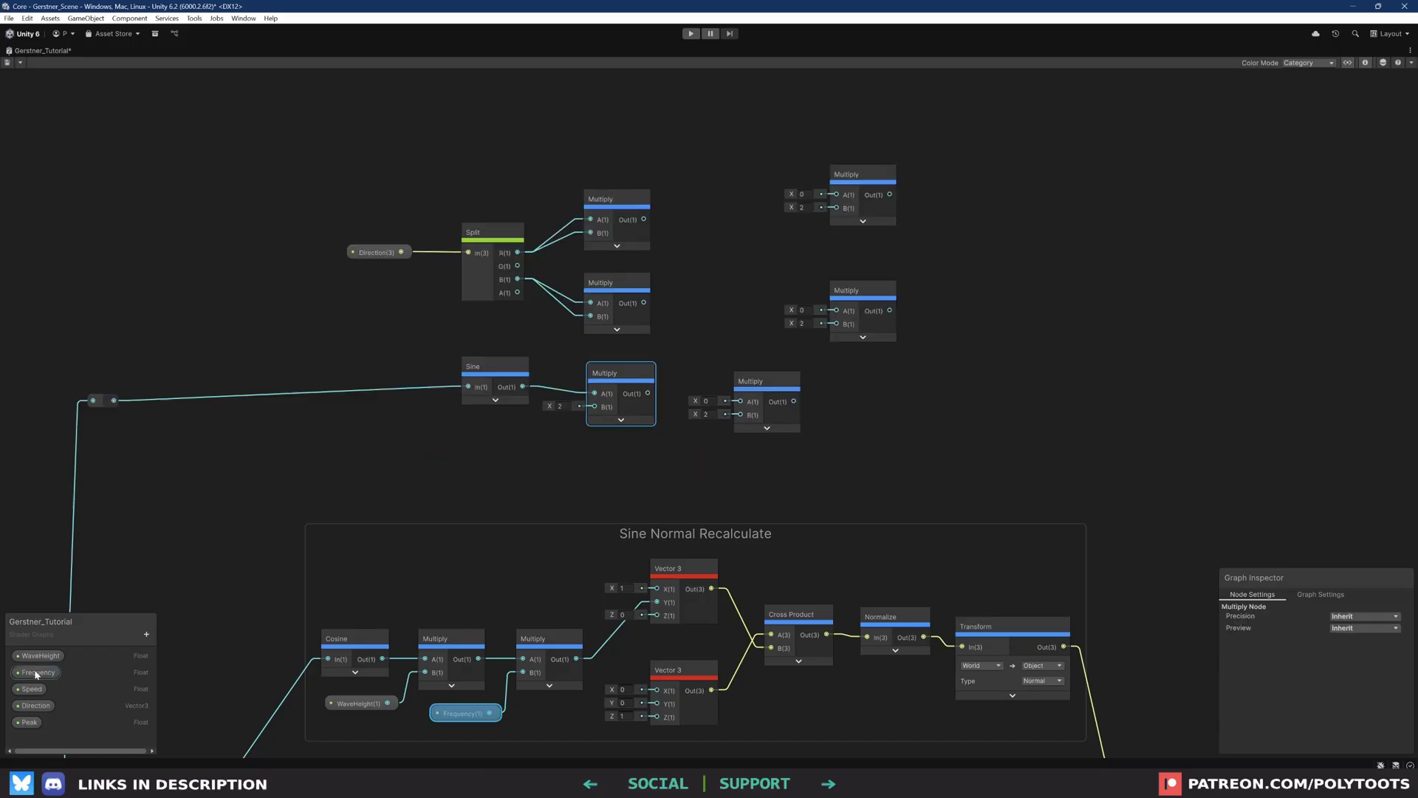
# Connect Frequency to B of the Multiply after the Sine, and chain it into the next Multiply with Peak on B
pyautogui.click(459, 713)
pyautogui.hotkey('ctrl', 'c')
pyautogui.hotkey('ctrl', 'v')
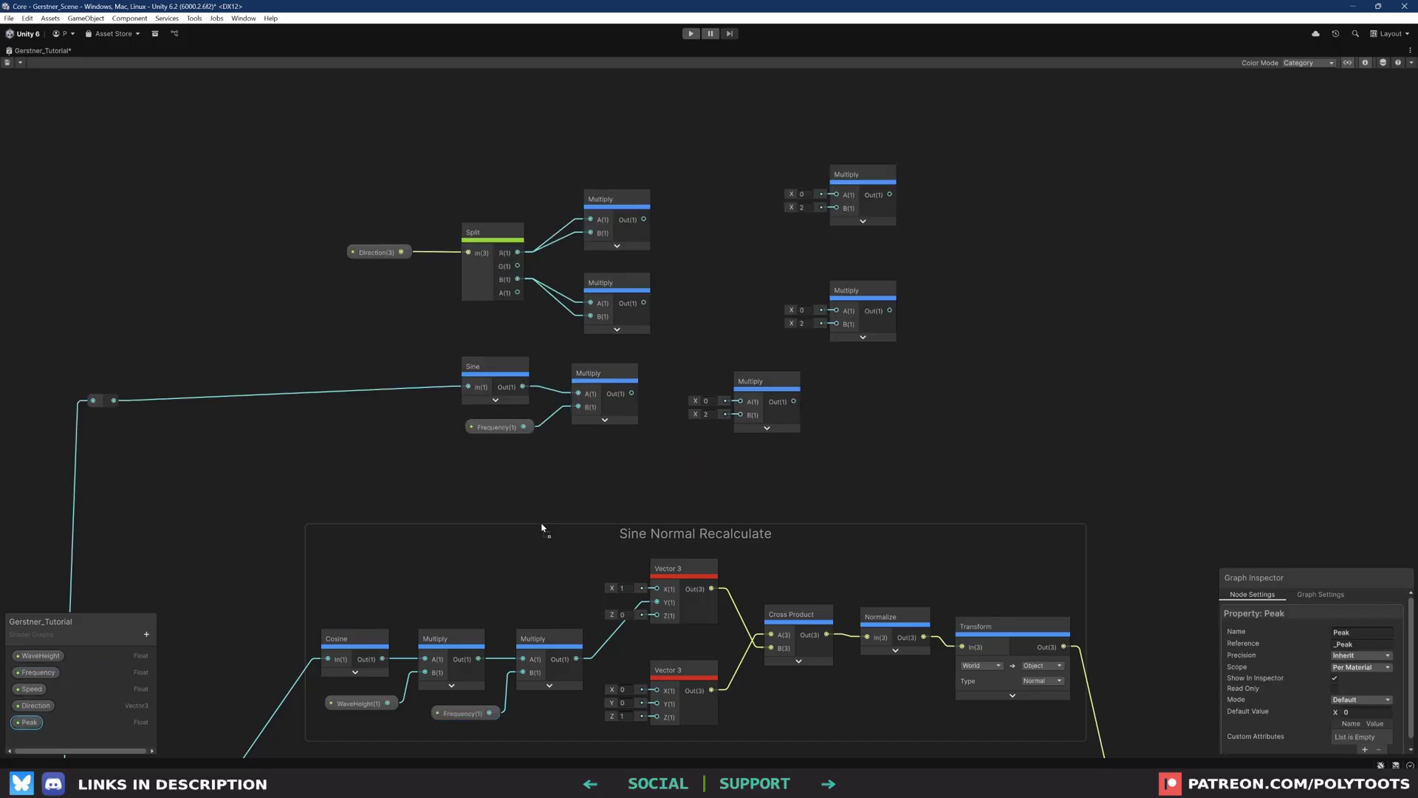
pyautogui.hotkey('ctrl', 'v')
pyautogui.moveTo(647, 447); pyautogui.dragTo(751, 421)
pyautogui.click(736, 404)
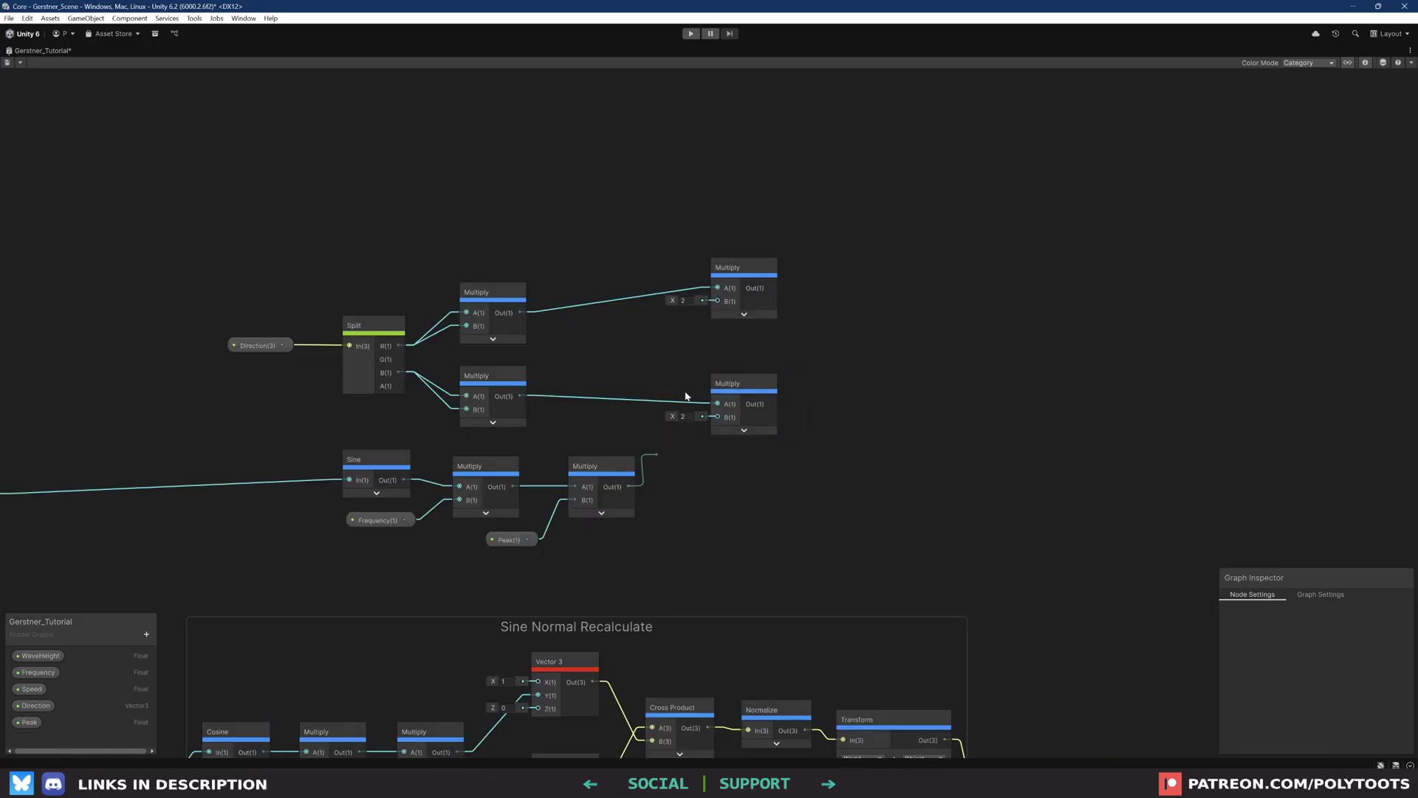
# Multiply both squared Direction components by the Sine chain's output and subtract each result from 1 with two collapsed Subtract nodes
pyautogui.moveTo(686, 396); pyautogui.dragTo(711, 307)
pyautogui.moveTo(647, 478); pyautogui.dragTo(693, 427)
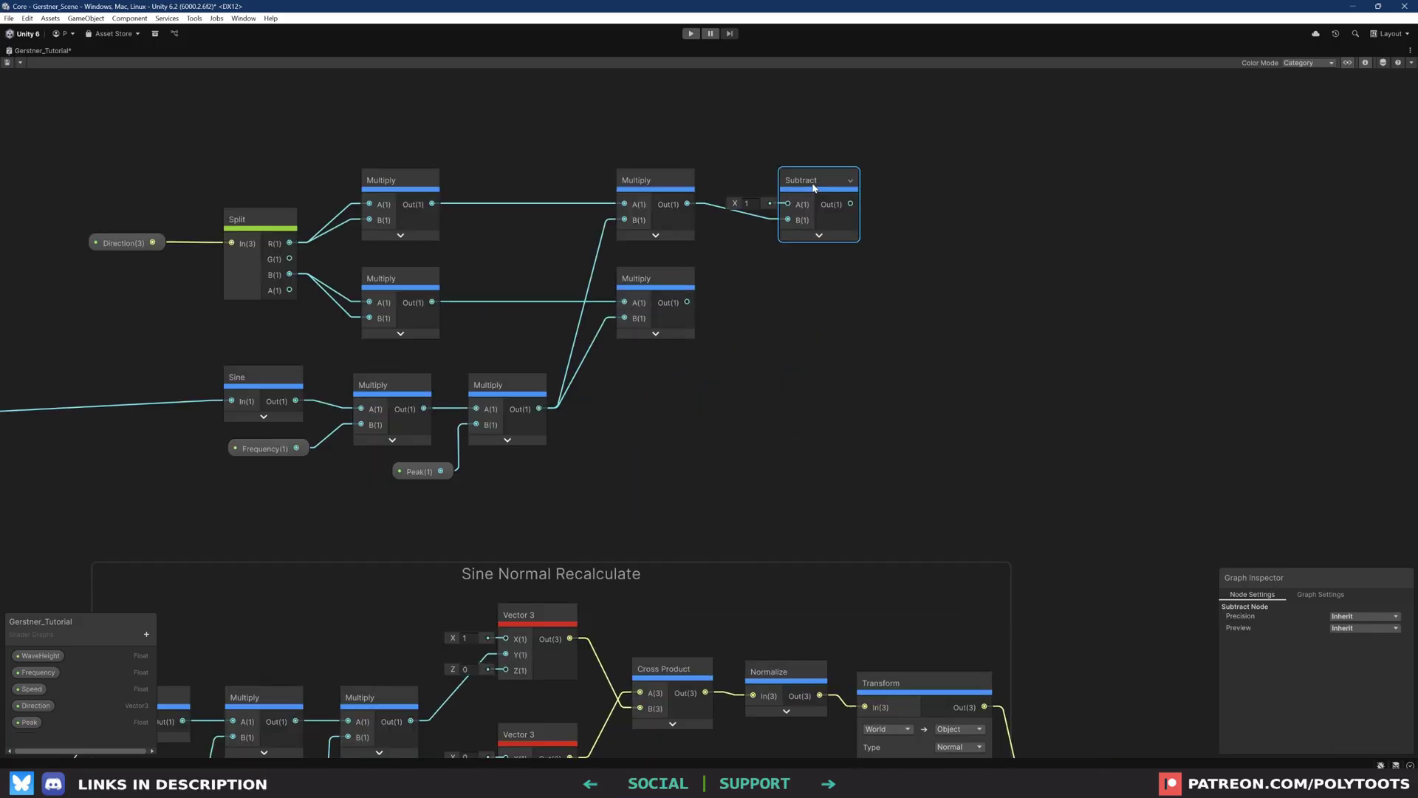
pyautogui.hotkey('ctrl', 'd')
pyautogui.moveTo(857, 196); pyautogui.dragTo(831, 311)
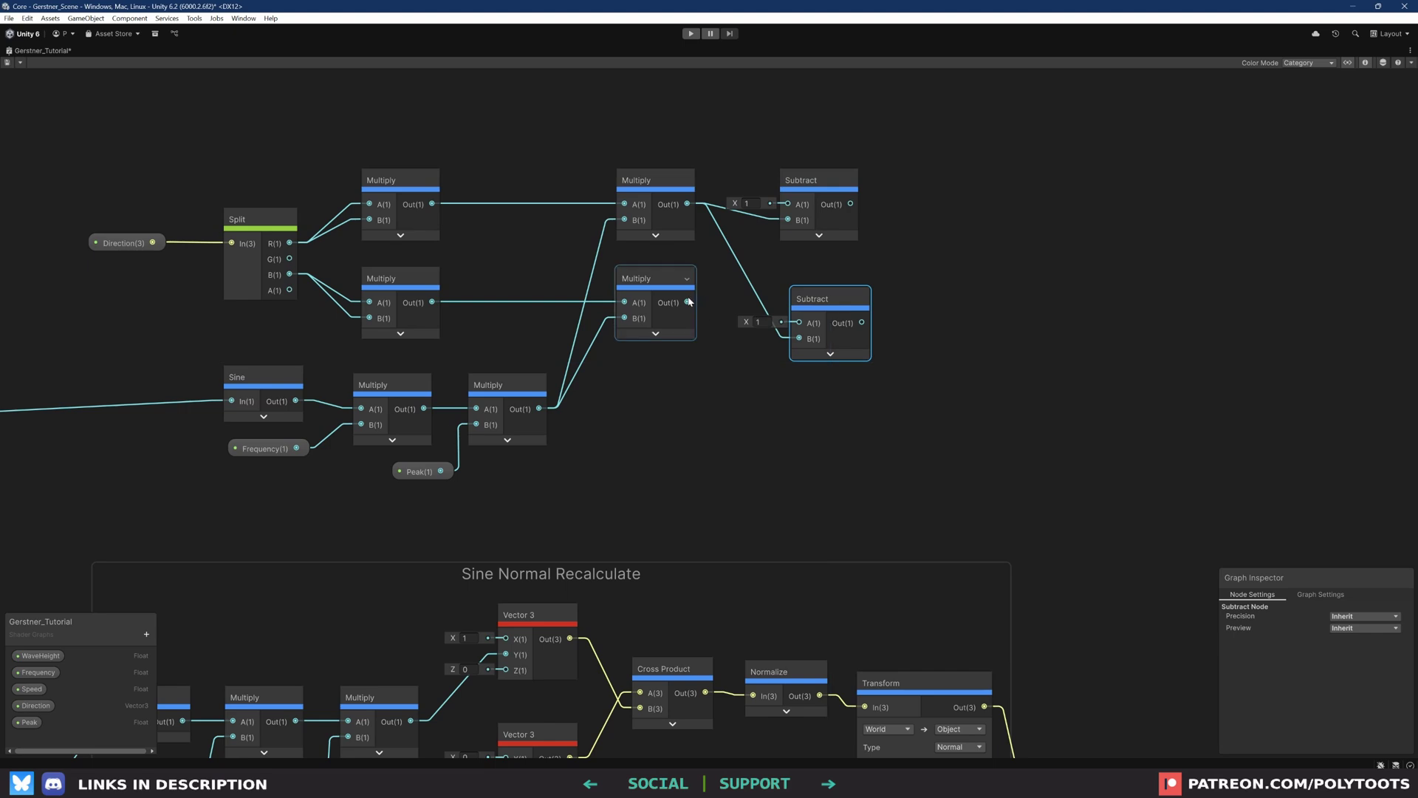
pyautogui.moveTo(689, 302); pyautogui.dragTo(812, 275)
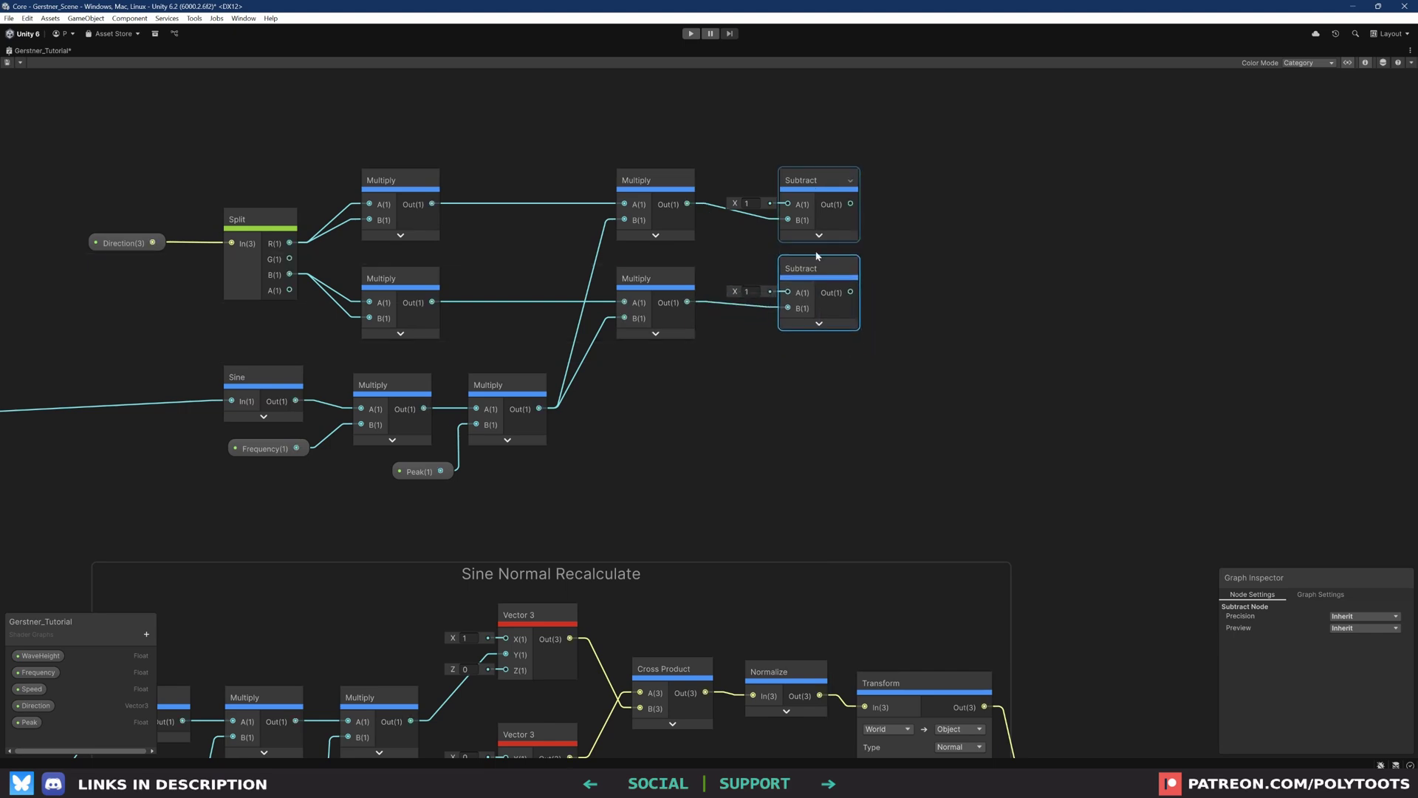
# Space the upper and lower rows of Multiply and Subtract nodes further apart, keeping each row lined up
pyautogui.moveTo(814, 399); pyautogui.dragTo(694, 390, button='middle')
pyautogui.moveTo(753, 145); pyautogui.dragTo(550, 236)
pyautogui.moveTo(918, 285); pyautogui.dragTo(549, 319)
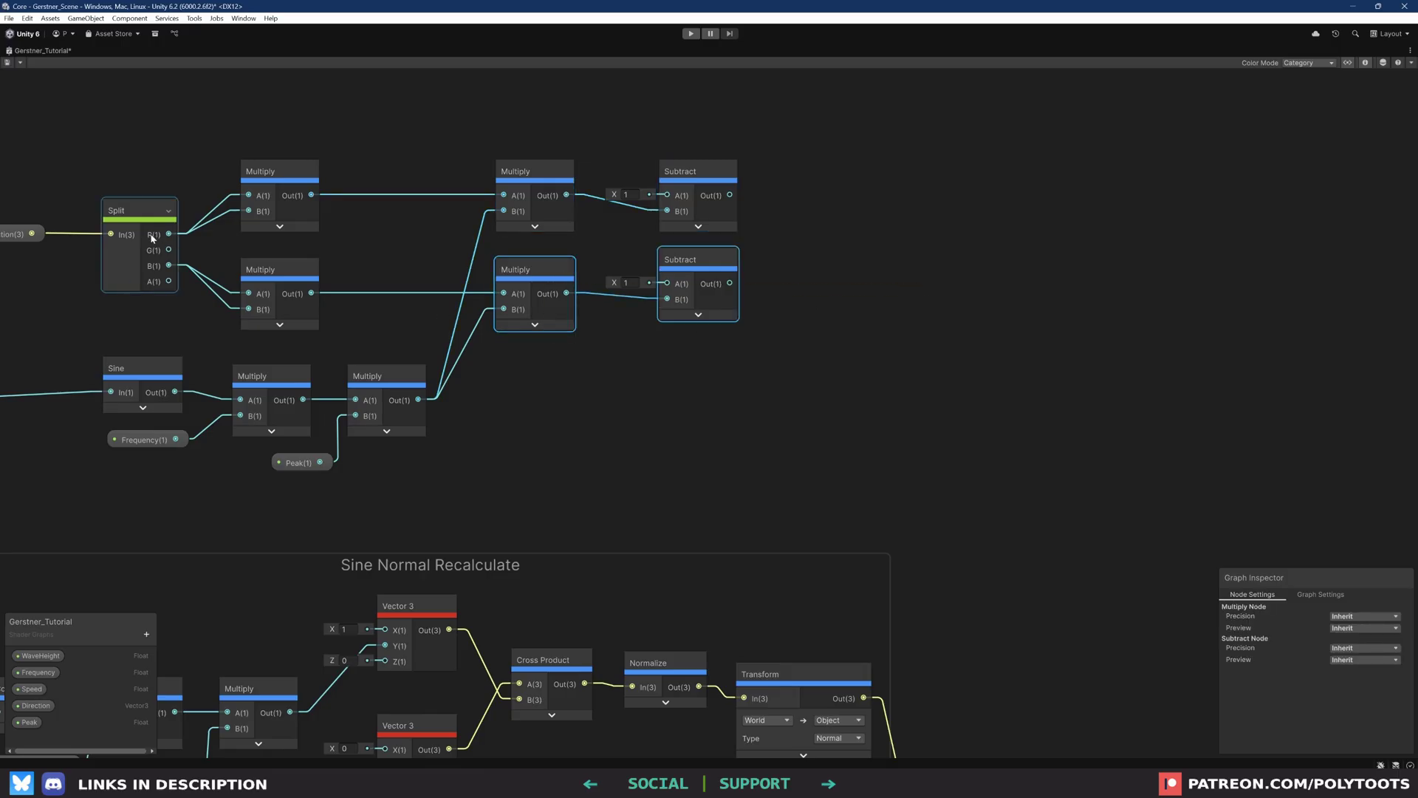
pyautogui.moveTo(279, 144); pyautogui.dragTo(686, 174)
pyautogui.moveTo(855, 263); pyautogui.dragTo(539, 313)
pyautogui.moveTo(544, 311); pyautogui.dragTo(544, 324)
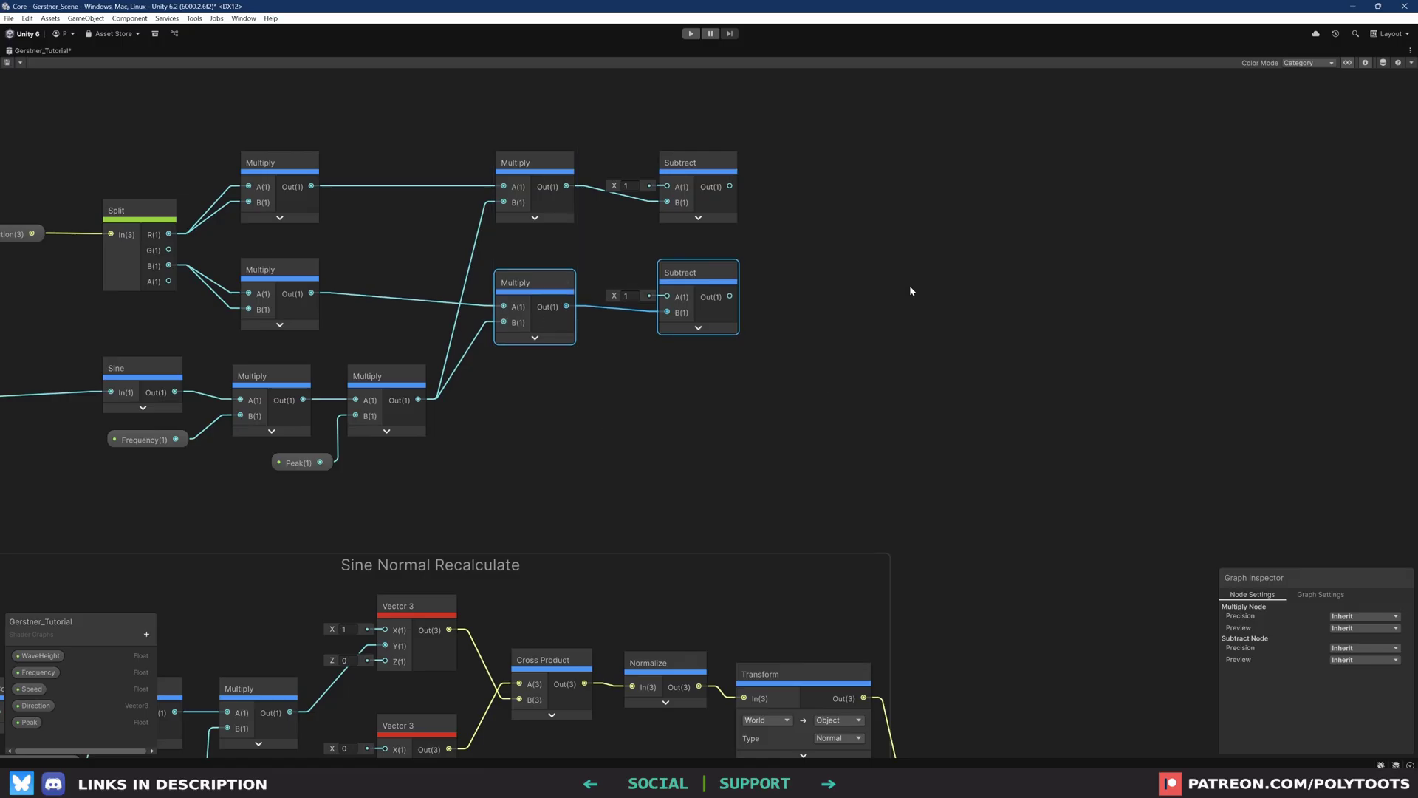
pyautogui.click(910, 285)
pyautogui.moveTo(704, 283); pyautogui.dragTo(705, 293)
pyautogui.moveTo(714, 367); pyautogui.dragTo(707, 296, button='middle')
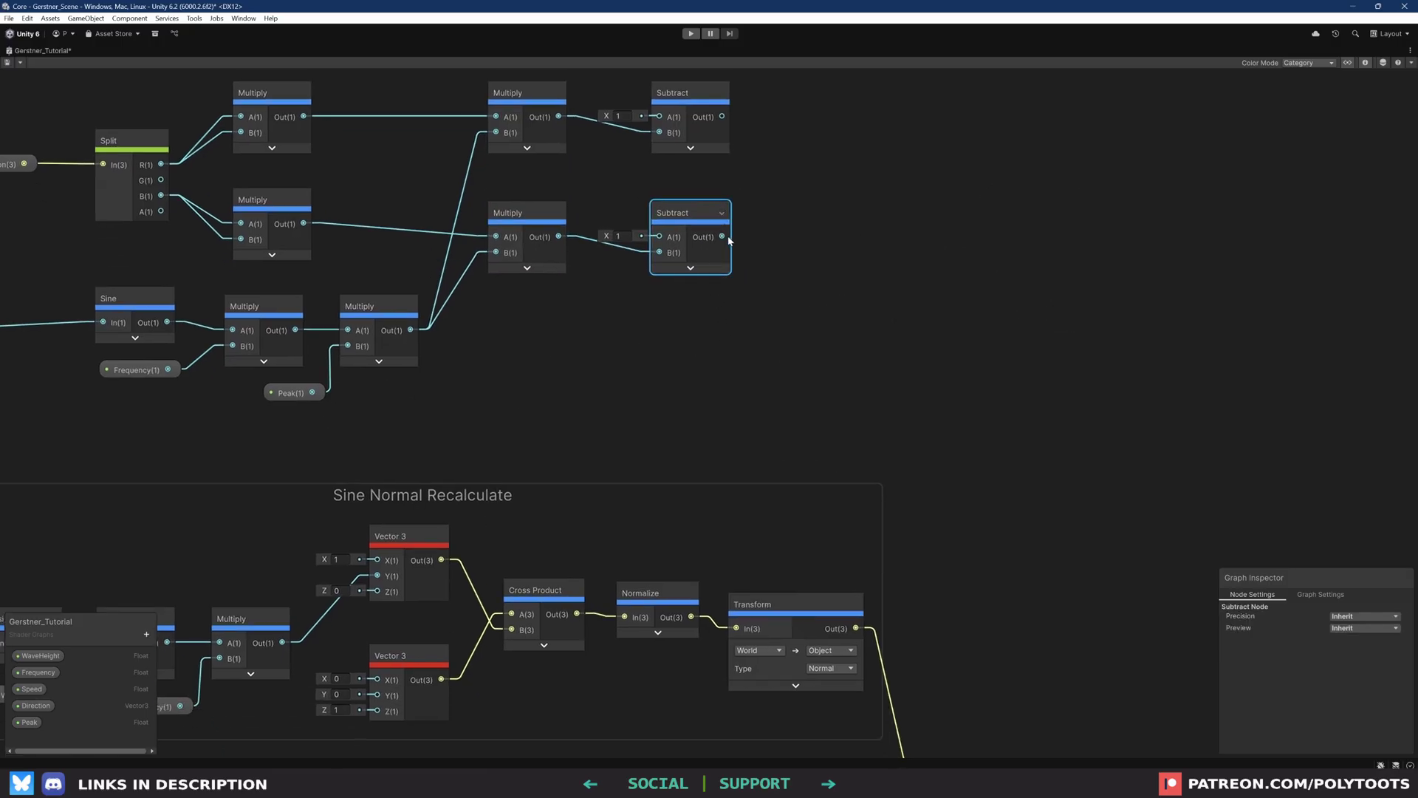
pyautogui.scroll(-3, 391, 469)
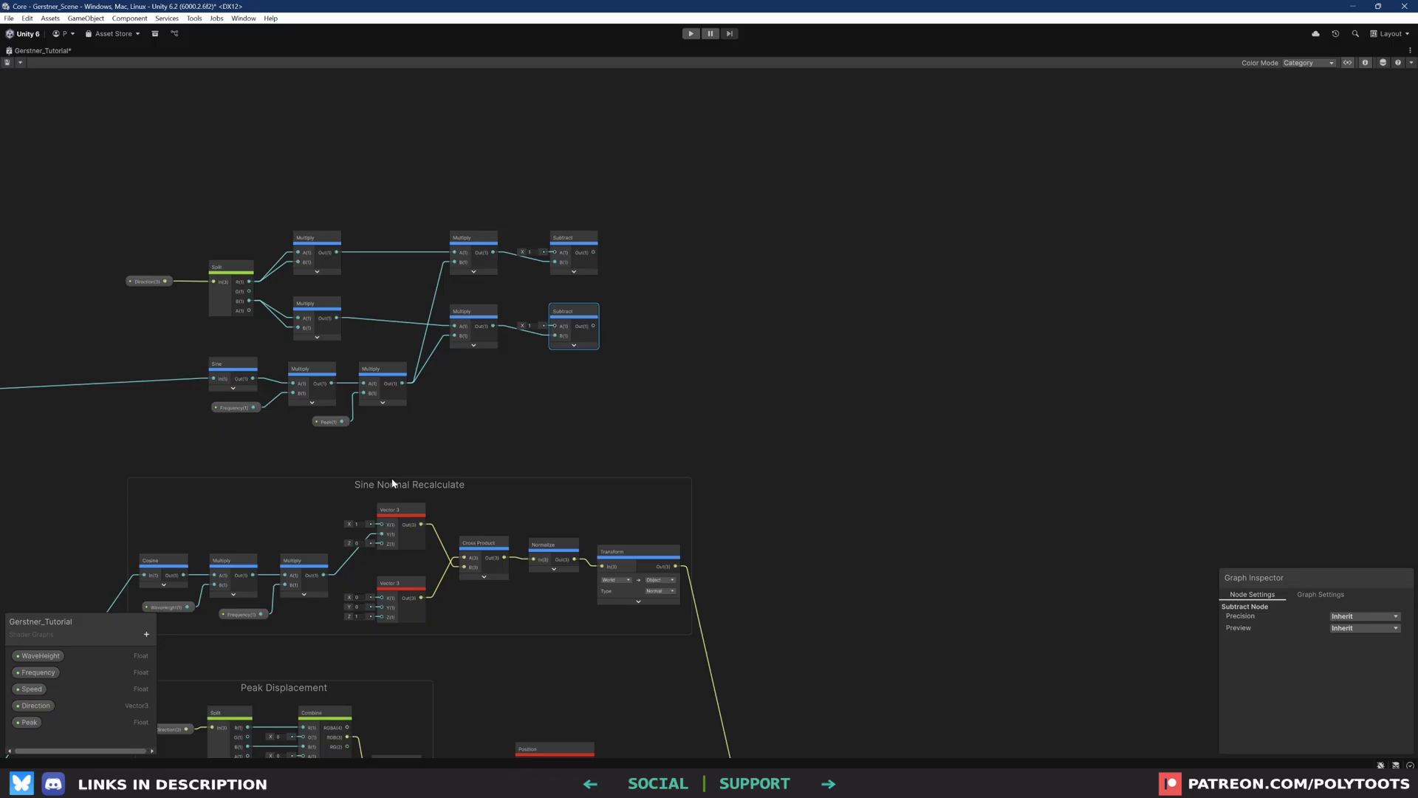
# Move the whole Direction and Sine node cluster further left, above the Sine Normal Recalculate group
pyautogui.moveTo(392, 484); pyautogui.dragTo(539, 492, button='middle')
pyautogui.moveTo(849, 176); pyautogui.dragTo(279, 428)
pyautogui.moveTo(527, 381); pyautogui.dragTo(368, 389)
pyautogui.moveTo(512, 369); pyautogui.dragTo(651, 376, button='middle')
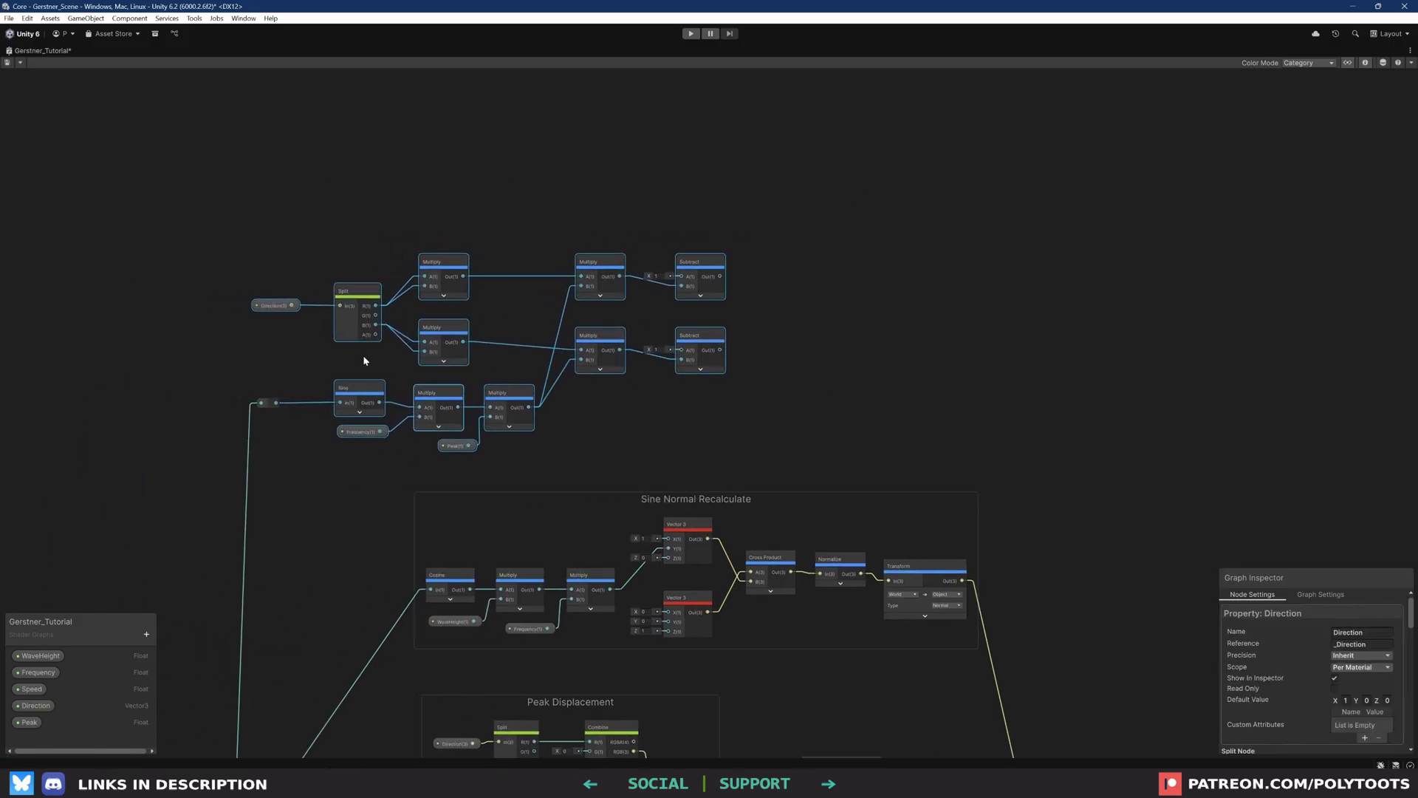
pyautogui.moveTo(112, 144); pyautogui.dragTo(760, 415)
# Connect the upper Subtract output to X and the lower Subtract output to Z of the upper Vector 3
pyautogui.moveTo(643, 282); pyautogui.dragTo(731, 539)
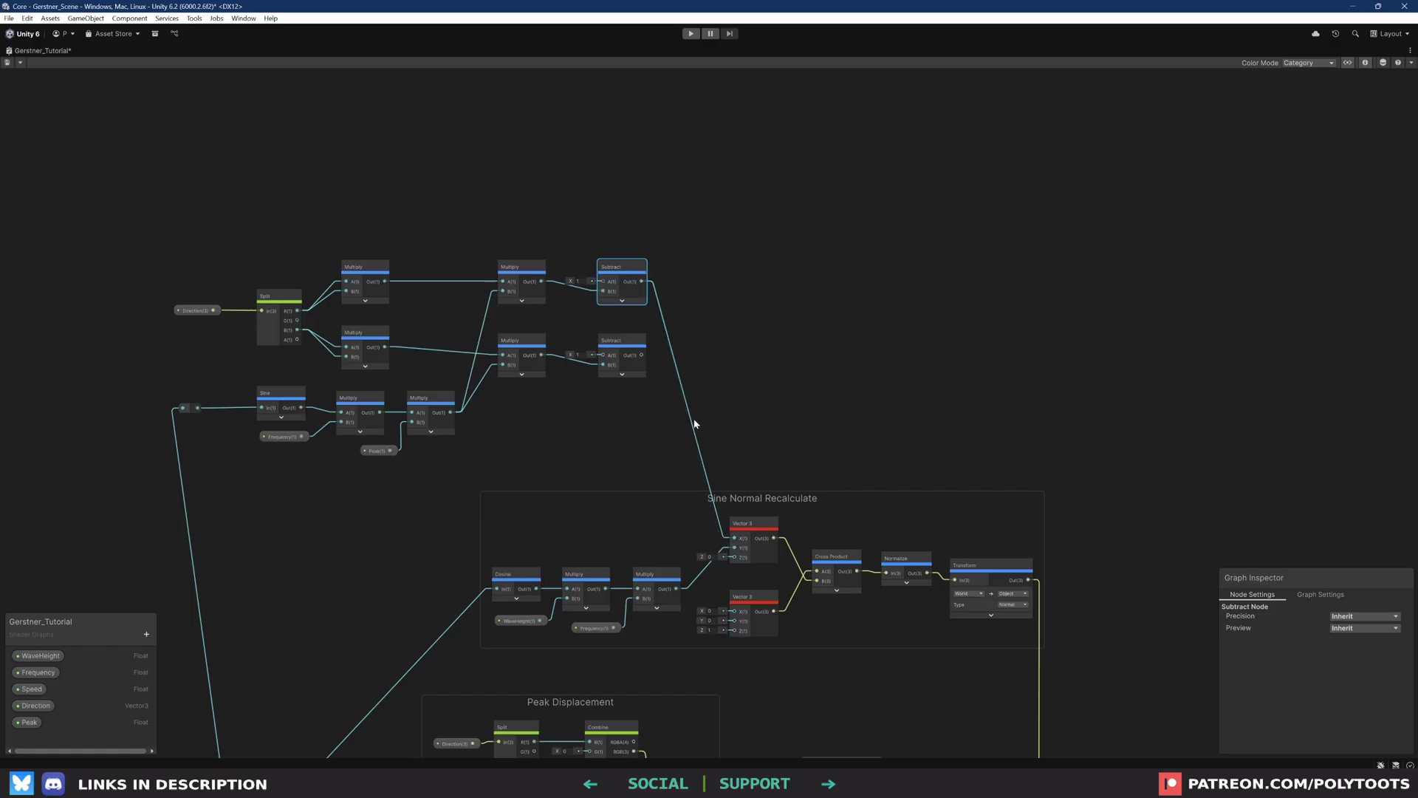
pyautogui.click(611, 347)
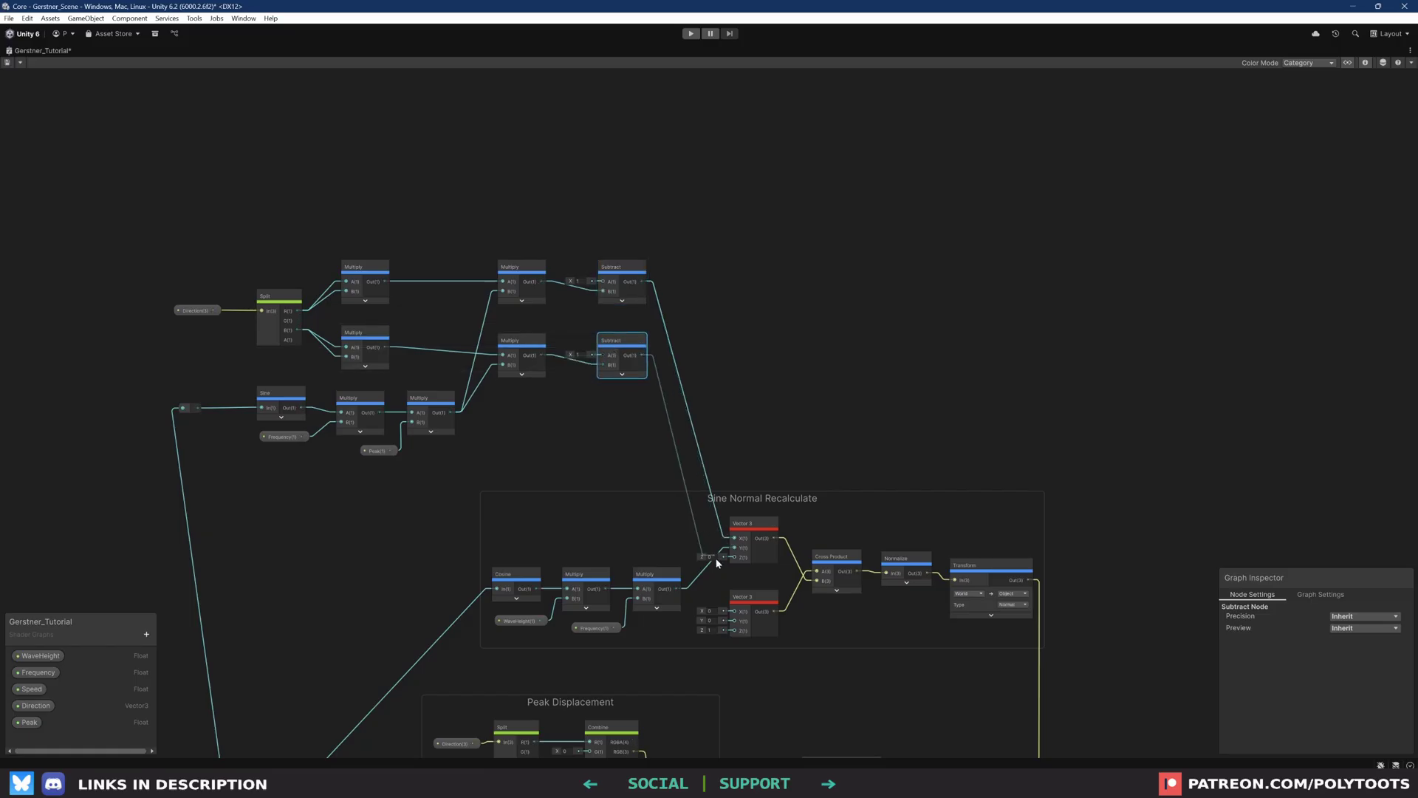
pyautogui.moveTo(717, 563); pyautogui.dragTo(734, 557)
# Group the Direction and Sine node cluster under the title "Peaness Normal Recalculate"
pyautogui.moveTo(724, 204); pyautogui.dragTo(202, 460)
pyautogui.moveTo(489, 385); pyautogui.dragTo(545, 397, button='middle')
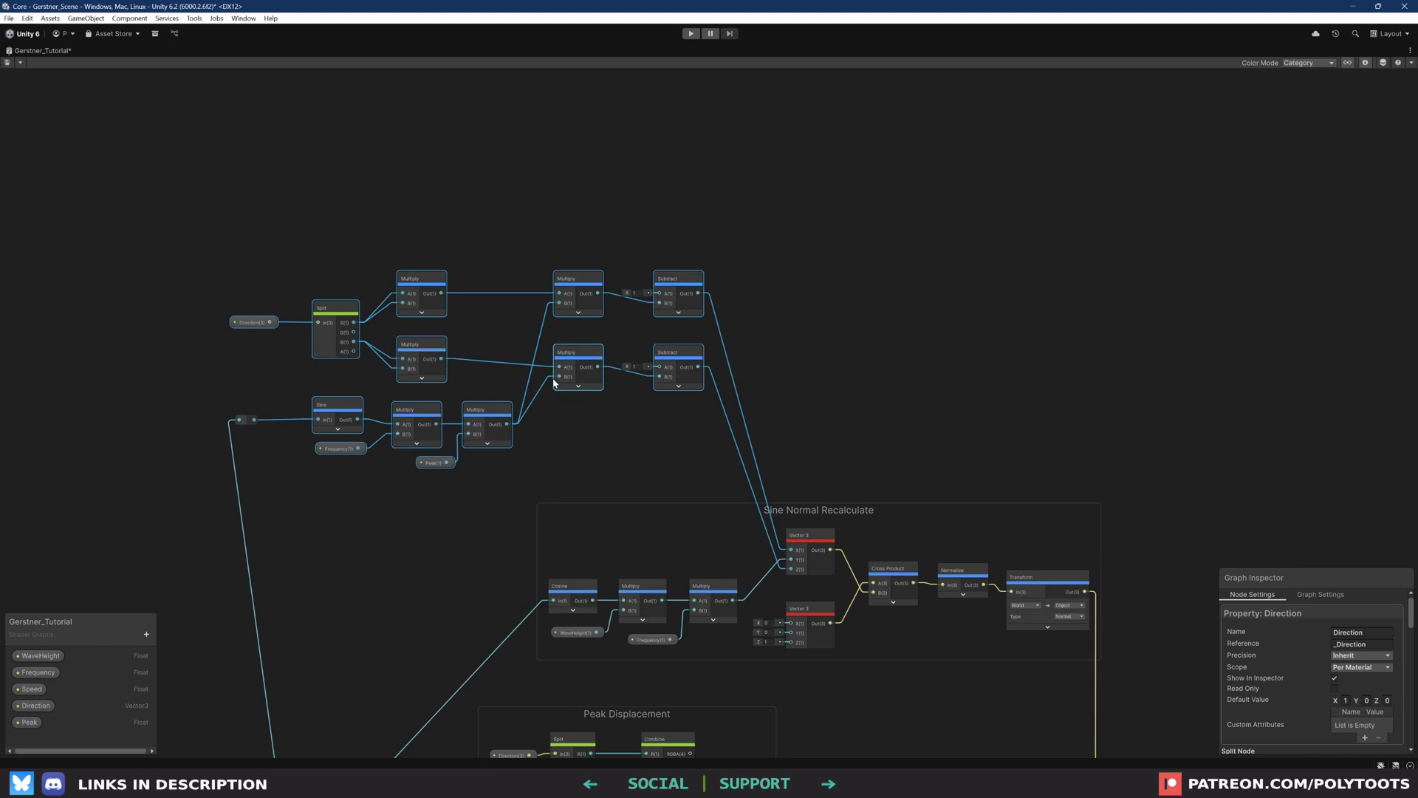
pyautogui.hotkey('ctrl', 'g')
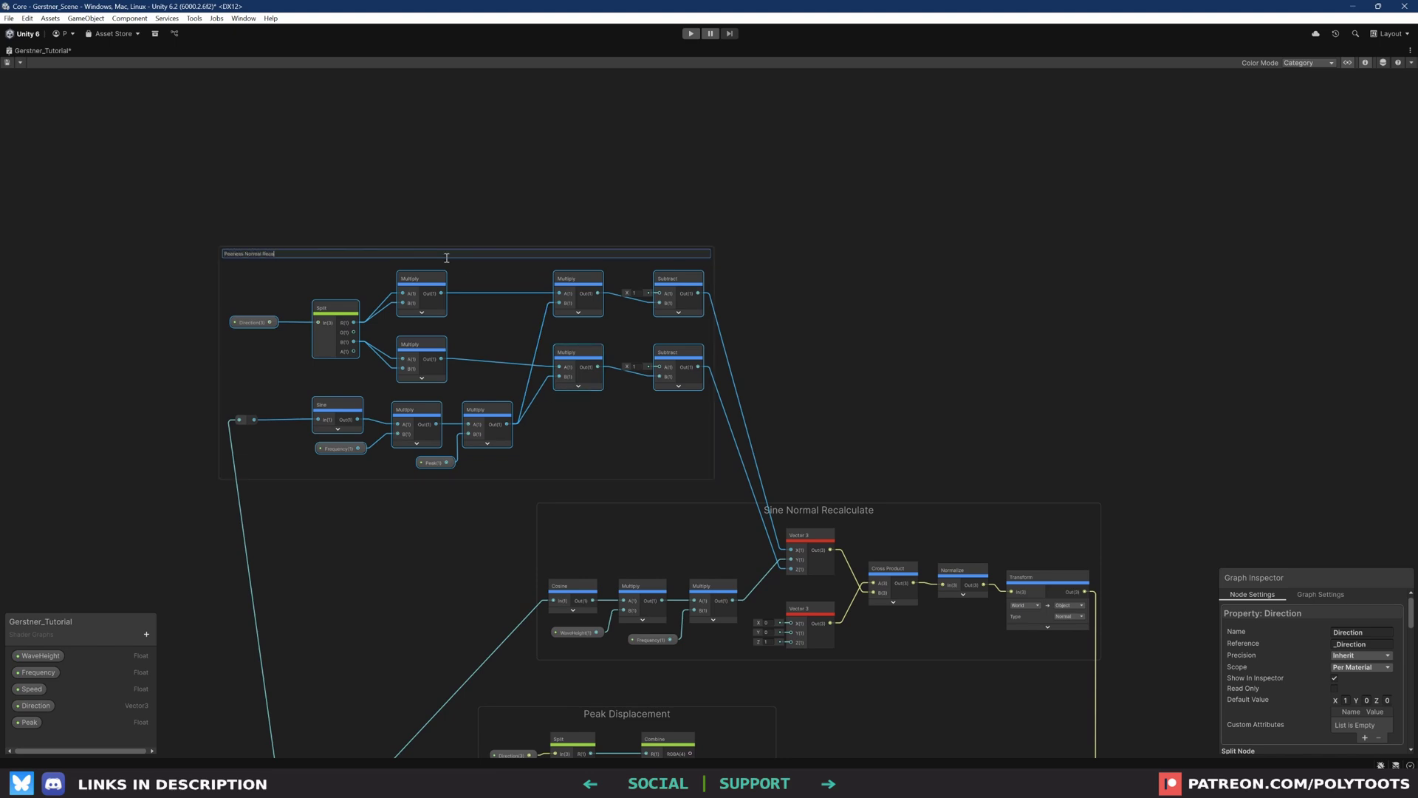
pyautogui.write('Peaness Normal Recalculate')
pyautogui.press('Return')
pyautogui.moveTo(526, 257)
pyautogui.mouseDown()
pyautogui.moveTo(570, 259)
pyautogui.moveTo(530, 251)
pyautogui.mouseUp()
pyautogui.moveTo(252, 414); pyautogui.dragTo(255, 401)
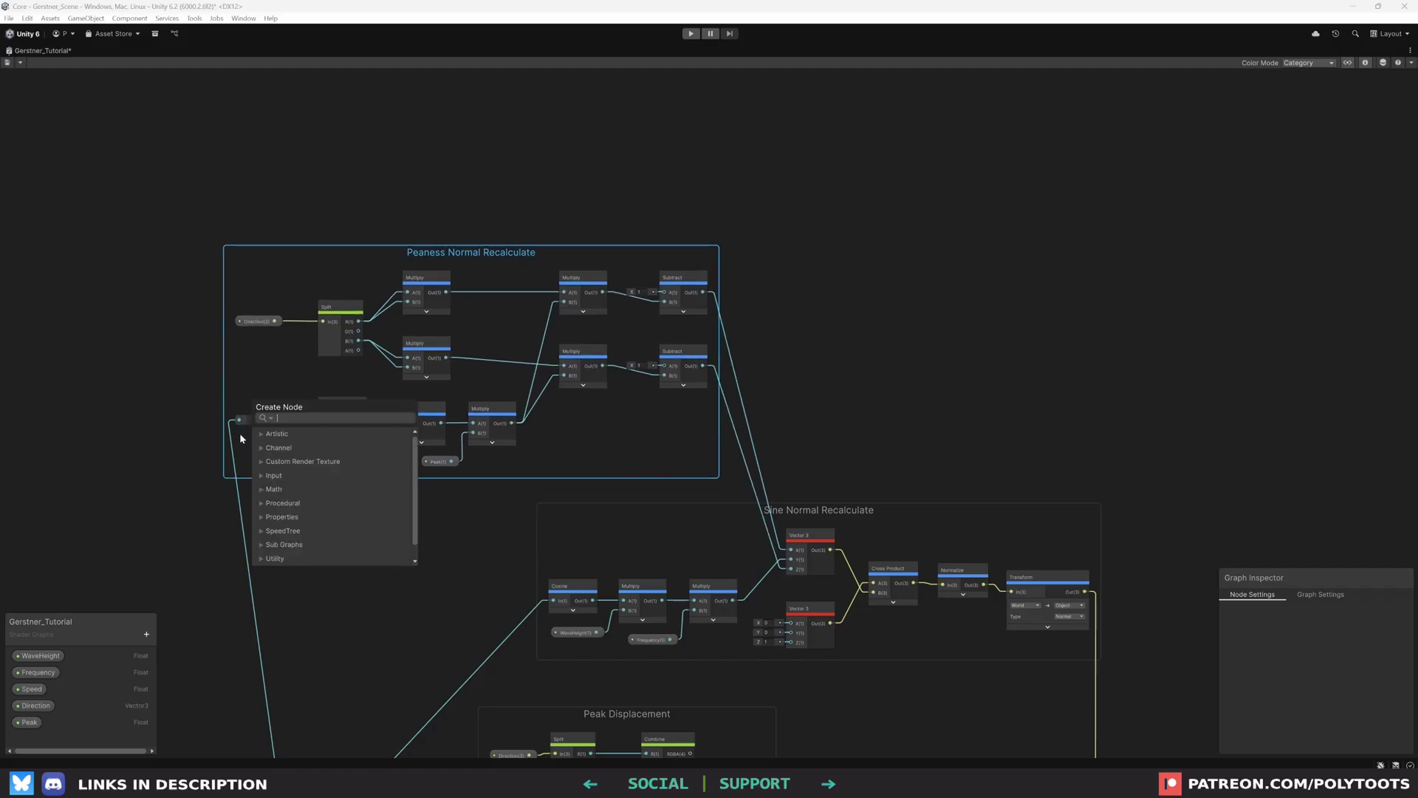
pyautogui.click(240, 433)
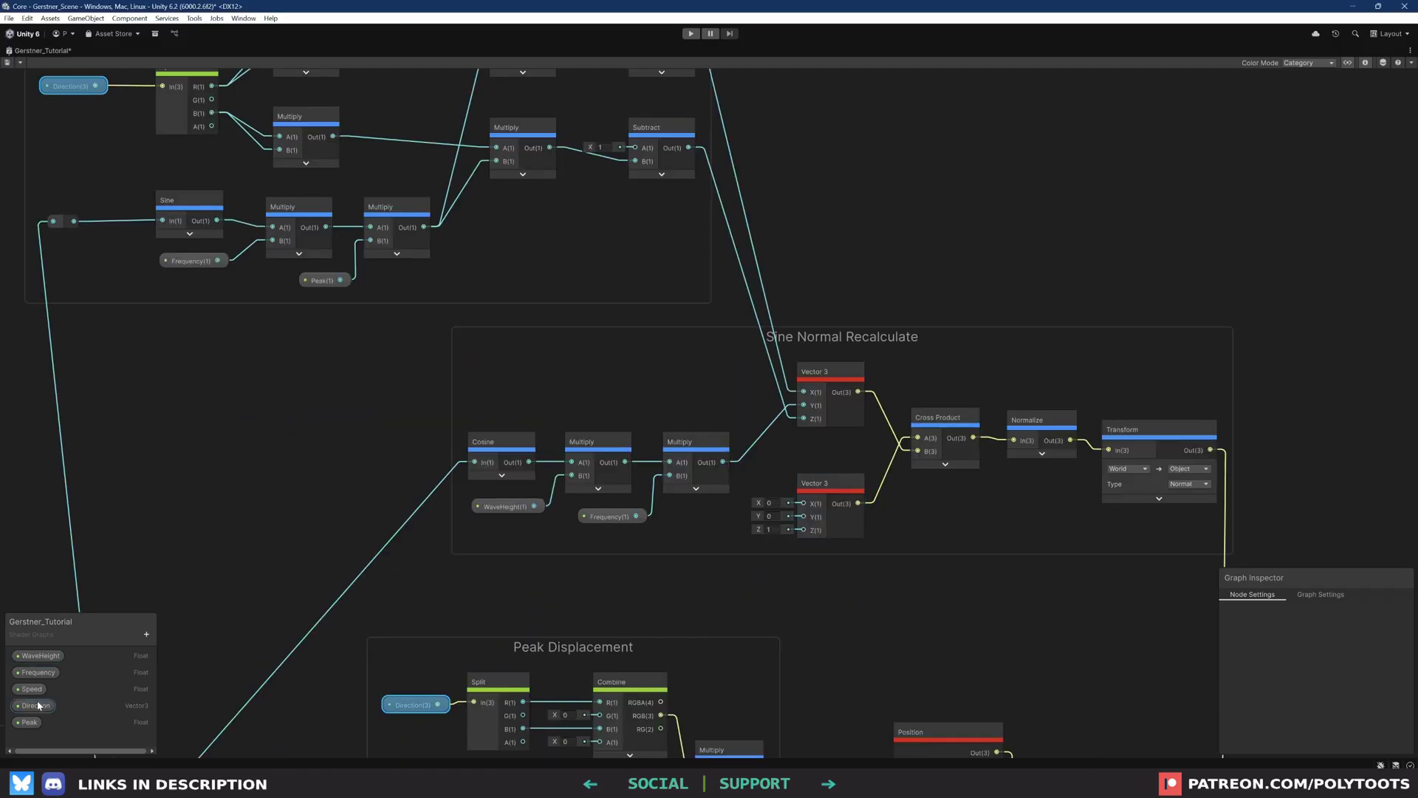
# Add a Direction property node inside the Sine Normal Recalculate group and connect it to a new Split node
pyautogui.click(36, 705)
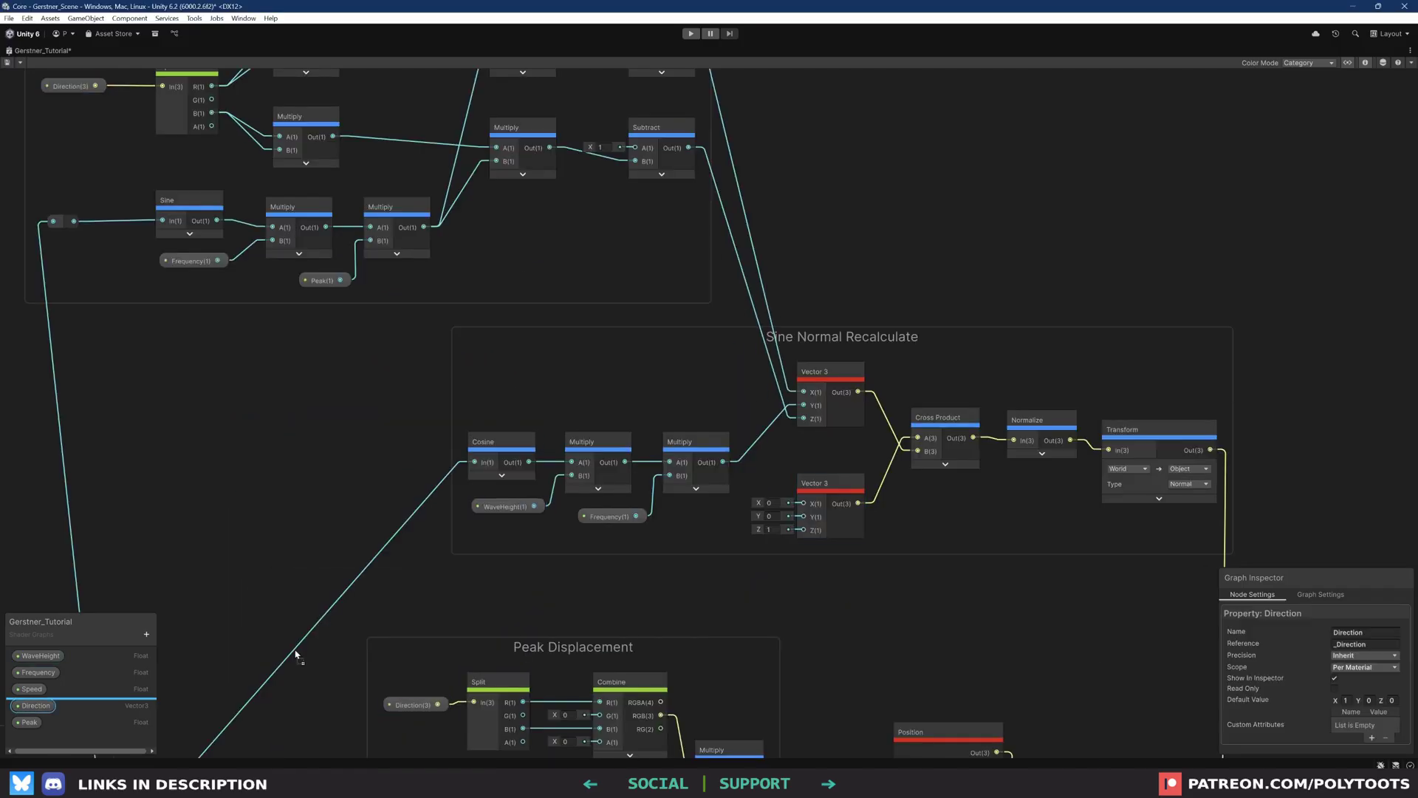
pyautogui.moveTo(635, 553); pyautogui.dragTo(574, 563)
pyautogui.moveTo(604, 562); pyautogui.dragTo(708, 555)
pyautogui.write('split')
pyautogui.press('Return')
# Shift the Cosine chain with its property nodes left and place Direction and Split below it to free space before the Vector 3 nodes
pyautogui.moveTo(824, 484); pyautogui.dragTo(703, 483, button='middle')
pyautogui.moveTo(628, 414); pyautogui.dragTo(384, 502)
pyautogui.moveTo(567, 448); pyautogui.dragTo(465, 449)
pyautogui.moveTo(502, 515); pyautogui.dragTo(423, 516)
pyautogui.click(554, 484)
pyautogui.moveTo(557, 482); pyautogui.dragTo(613, 440, button='middle')
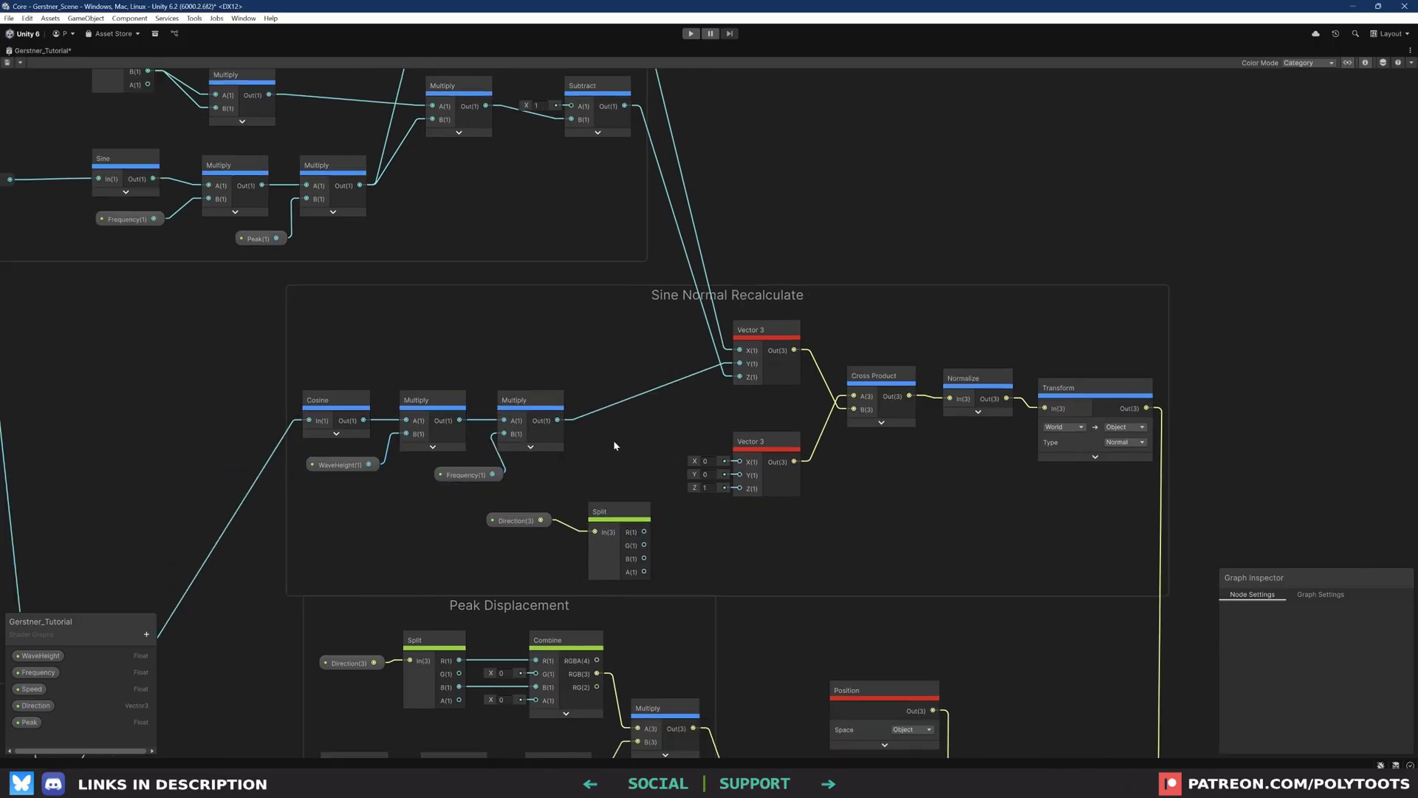
pyautogui.click(647, 509)
pyautogui.moveTo(654, 506); pyautogui.dragTo(517, 540)
pyautogui.moveTo(605, 511); pyautogui.dragTo(530, 509)
# Multiply the Cosine chain's output by the Split's B output in a new Multiply node and connect it to Y of the lower Vector 3
pyautogui.press('space')
pyautogui.write('mul')
pyautogui.press('Return')
pyautogui.moveTo(633, 468); pyautogui.dragTo(624, 444)
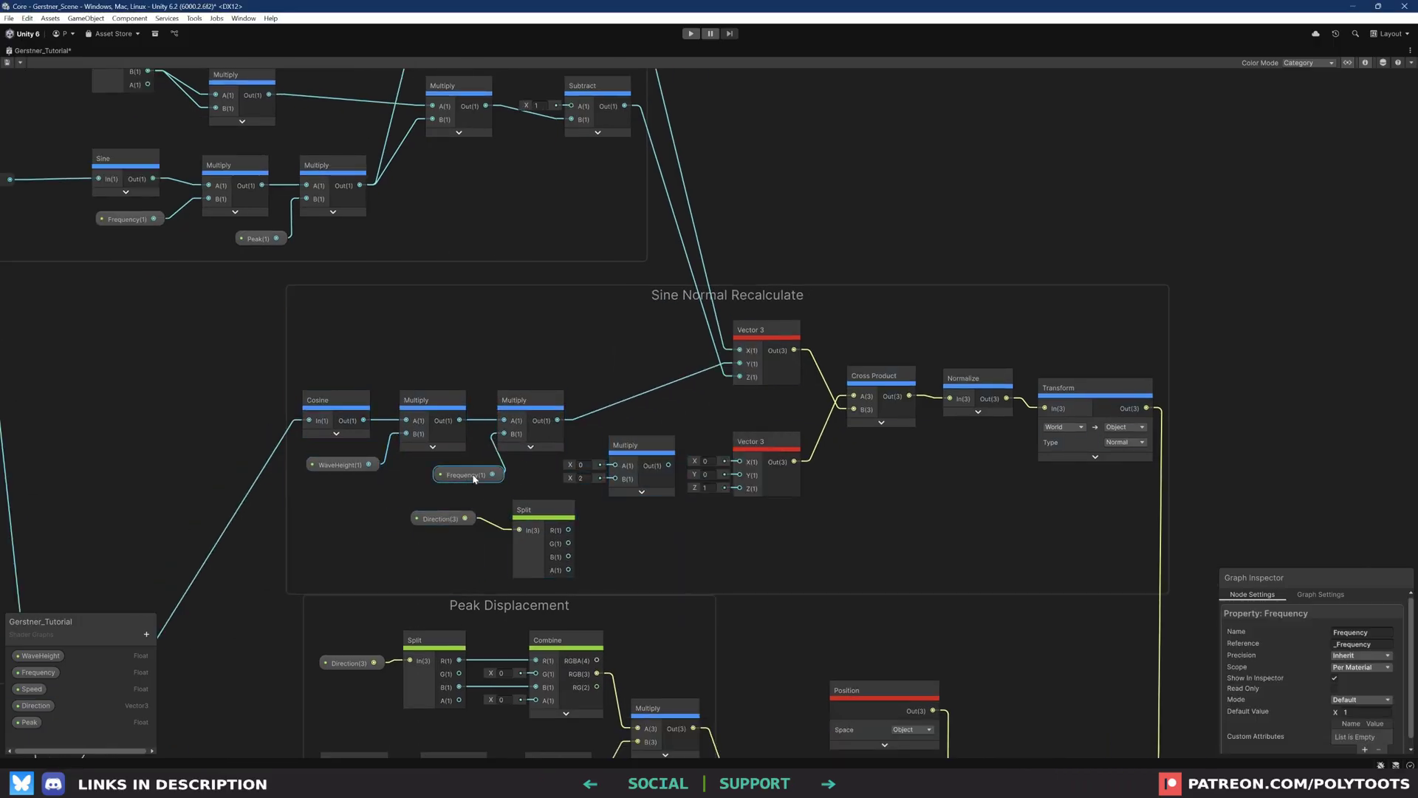
pyautogui.moveTo(475, 477); pyautogui.dragTo(458, 476)
pyautogui.moveTo(557, 421); pyautogui.dragTo(615, 465)
pyautogui.moveTo(568, 556); pyautogui.dragTo(739, 475)
pyautogui.moveTo(632, 451); pyautogui.dragTo(623, 460)
# Restore the multi-panel editor layout and correct the upper group's title to "Peakness Normal Recalculate"
pyautogui.hotkey('shift', 'space')
pyautogui.scroll(5, 584, 503)
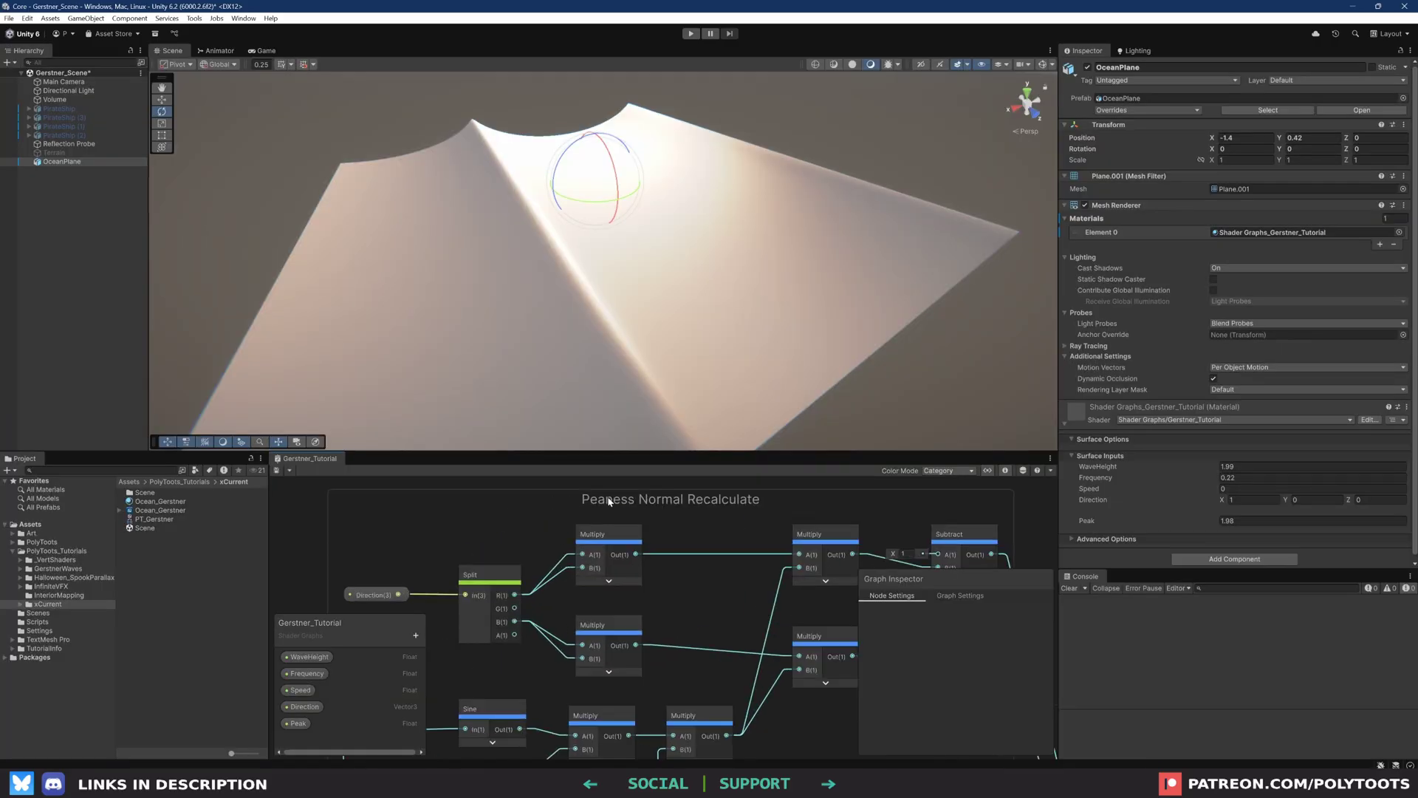
pyautogui.doubleClick(607, 508)
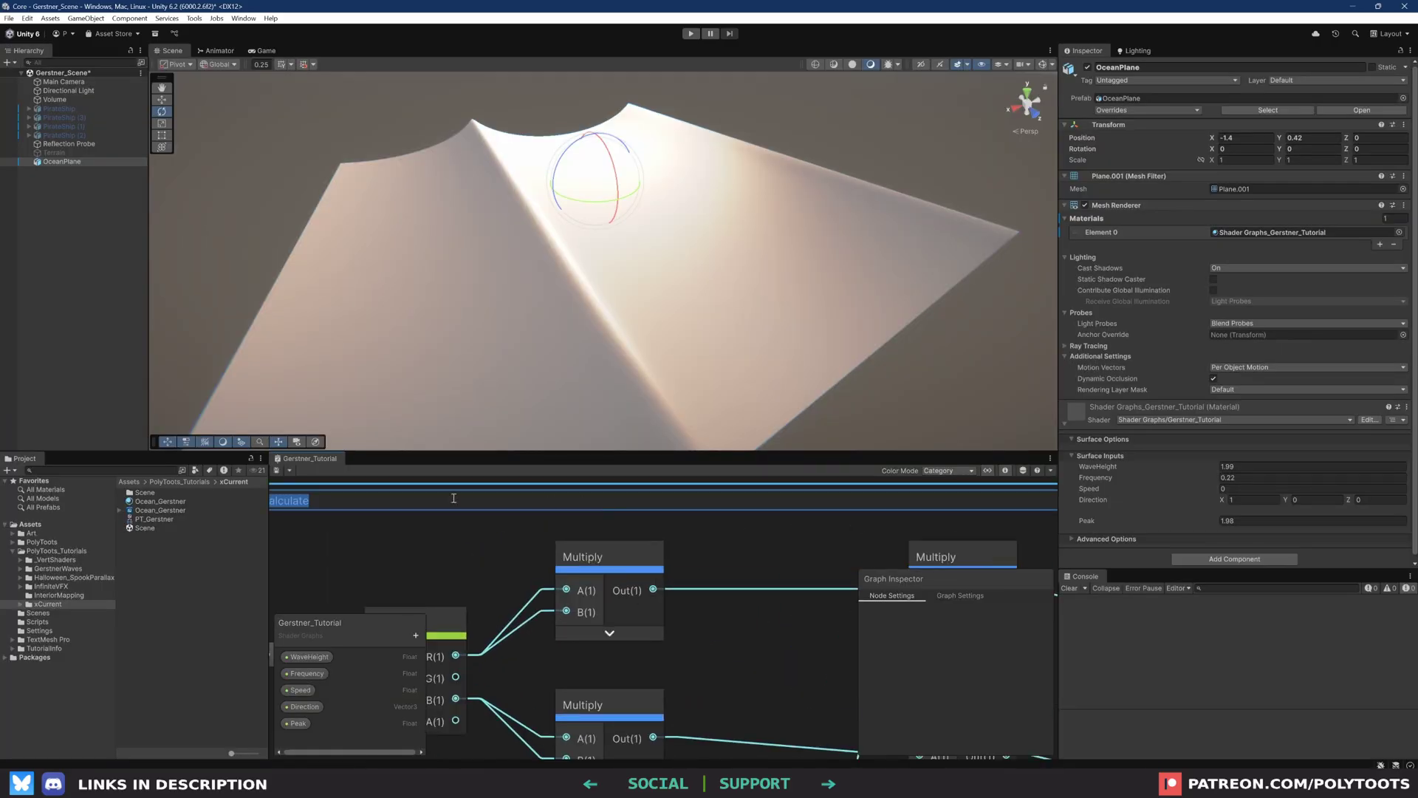
pyautogui.press('Return')
pyautogui.moveTo(482, 491); pyautogui.dragTo(687, 511, button='middle')
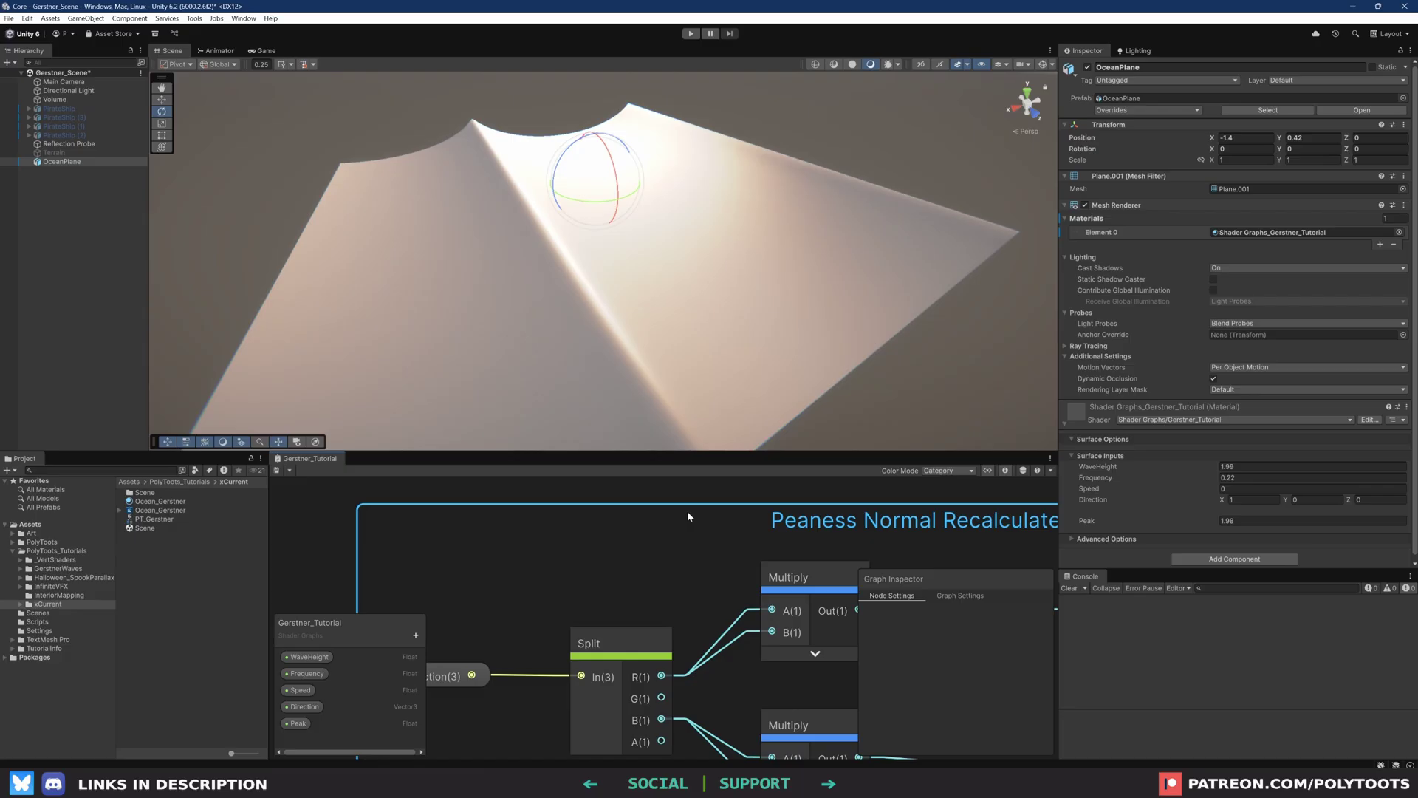
pyautogui.doubleClick(815, 520)
pyautogui.click(393, 522)
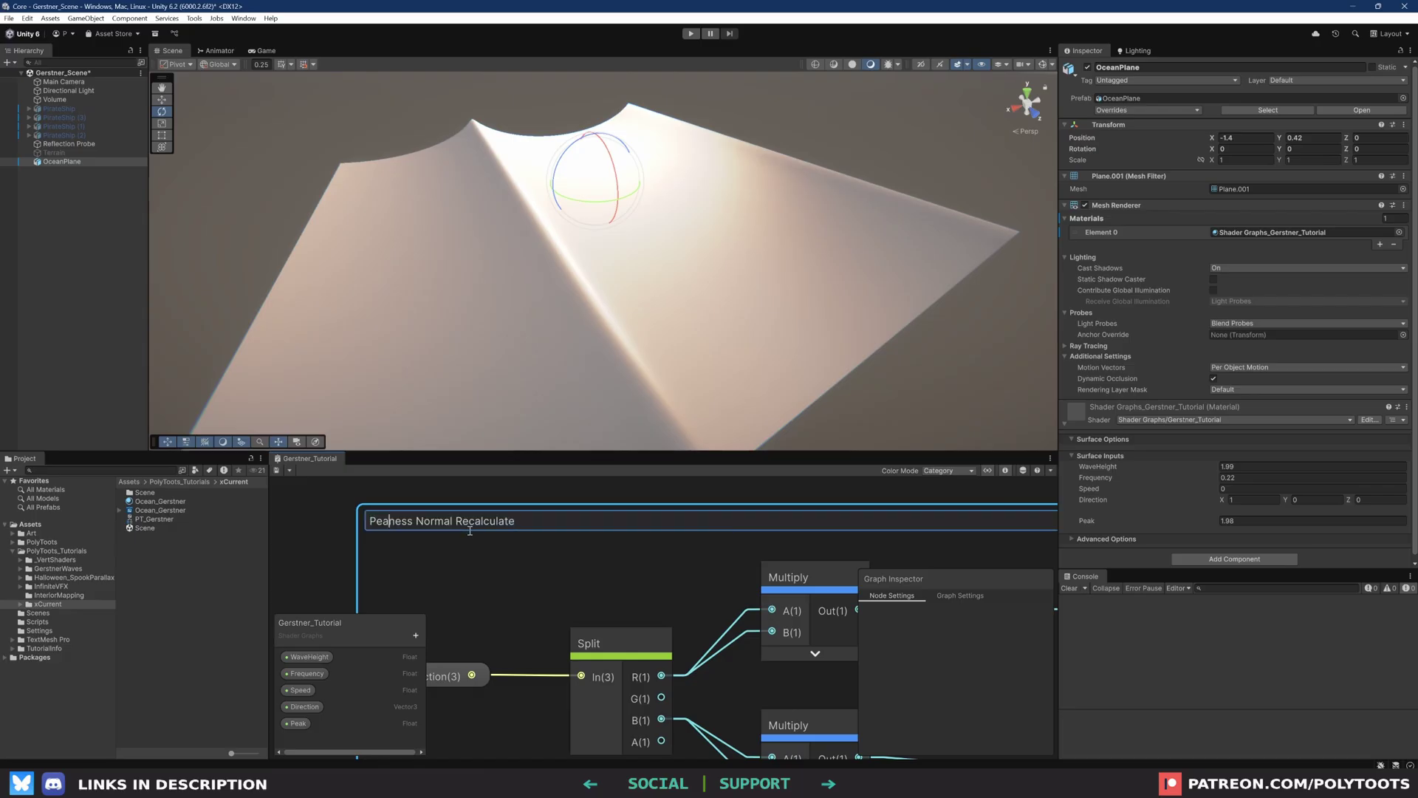
pyautogui.click(321, 535)
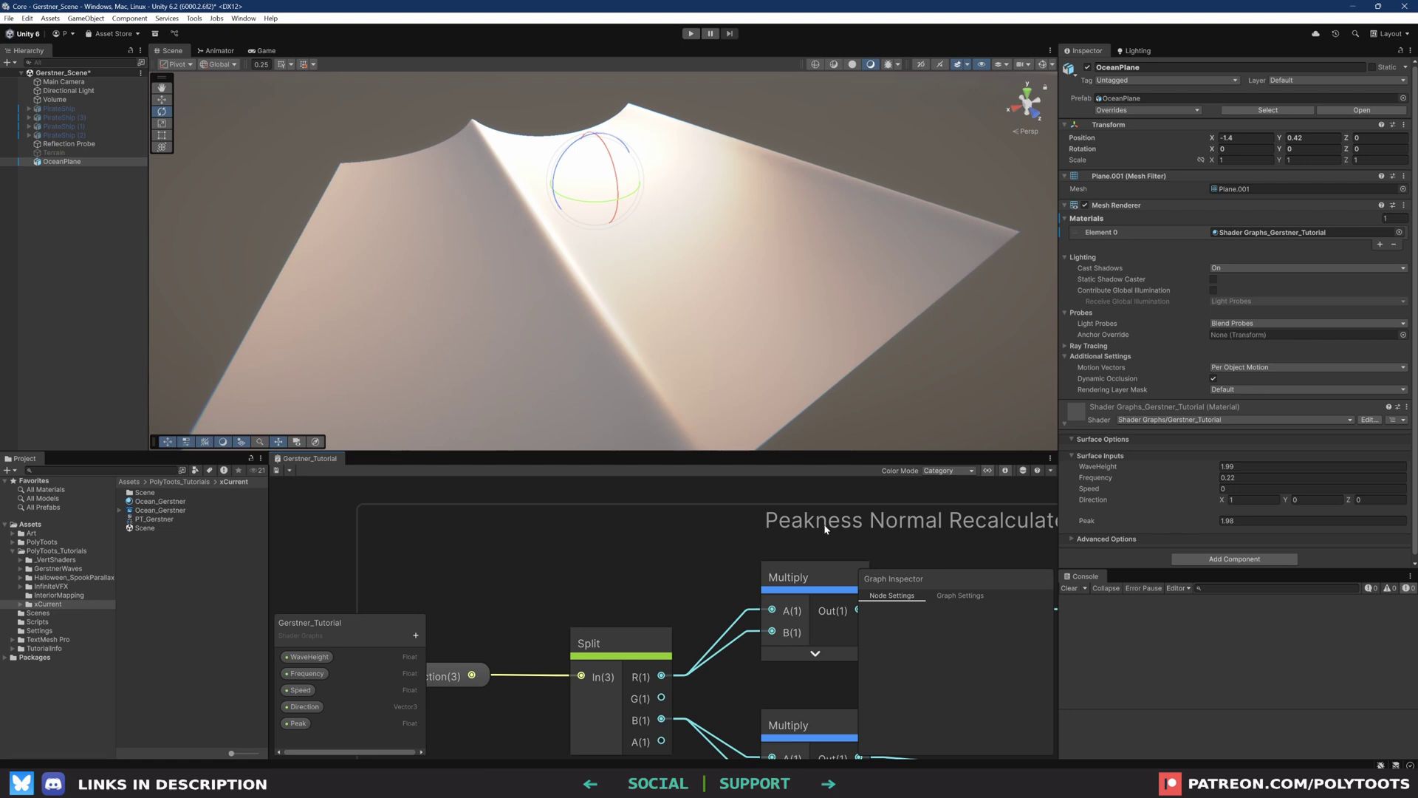
# Move the Vertex and Fragment stack, the Position node and its Add node further right, away from the wave groups
pyautogui.scroll(-4, 849, 531)
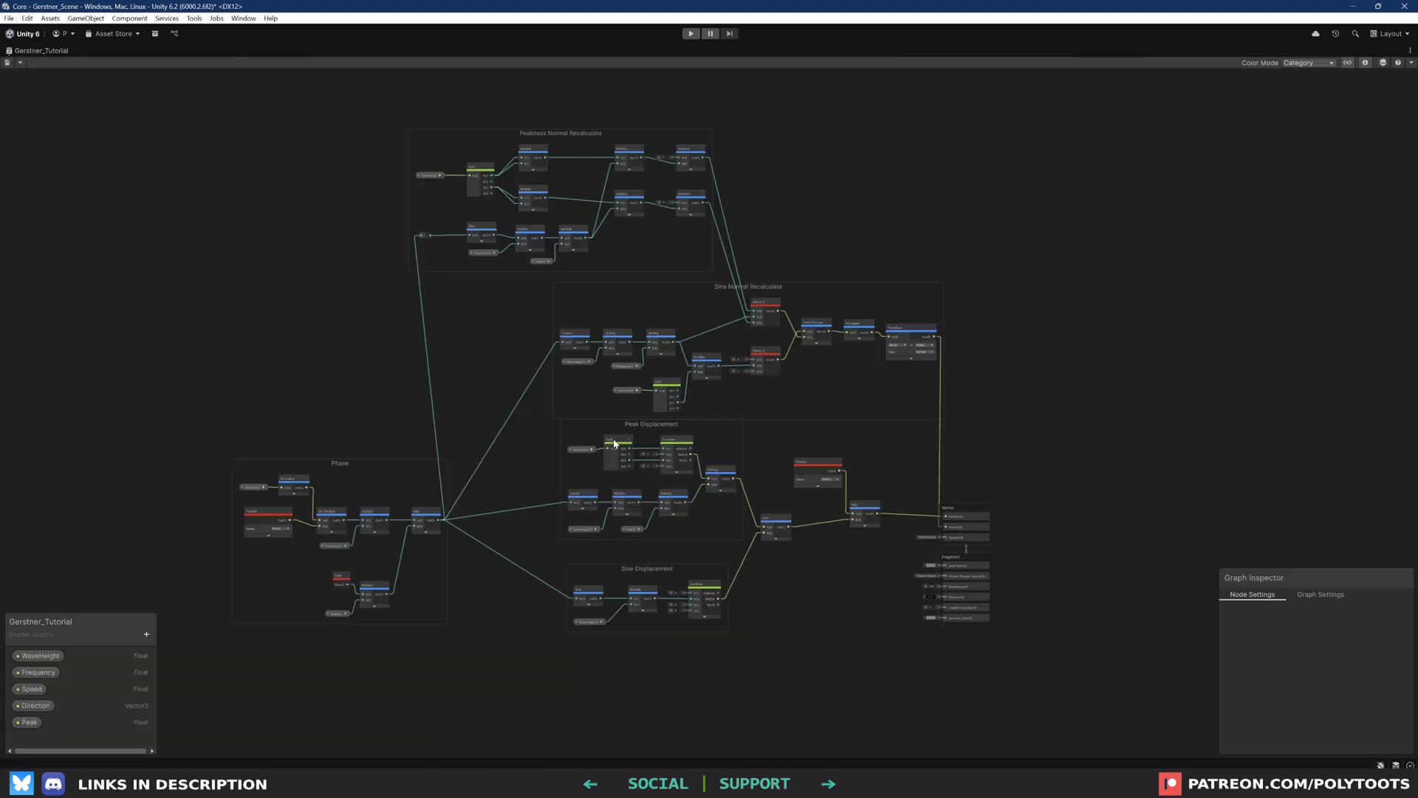
pyautogui.scroll(1, 613, 444)
pyautogui.moveTo(613, 443); pyautogui.dragTo(632, 444, button='middle')
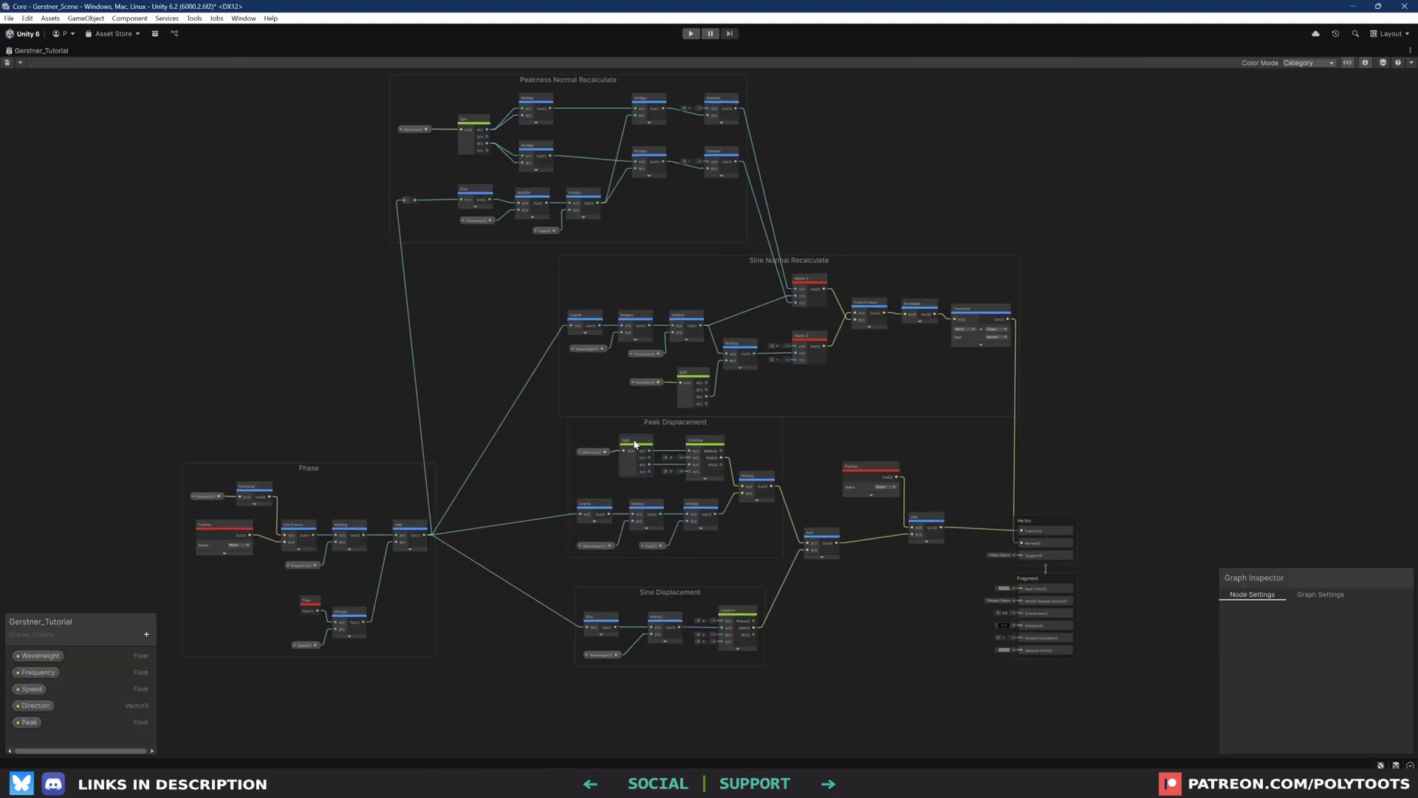
pyautogui.scroll(-1, 632, 444)
pyautogui.moveTo(910, 669); pyautogui.dragTo(912, 670)
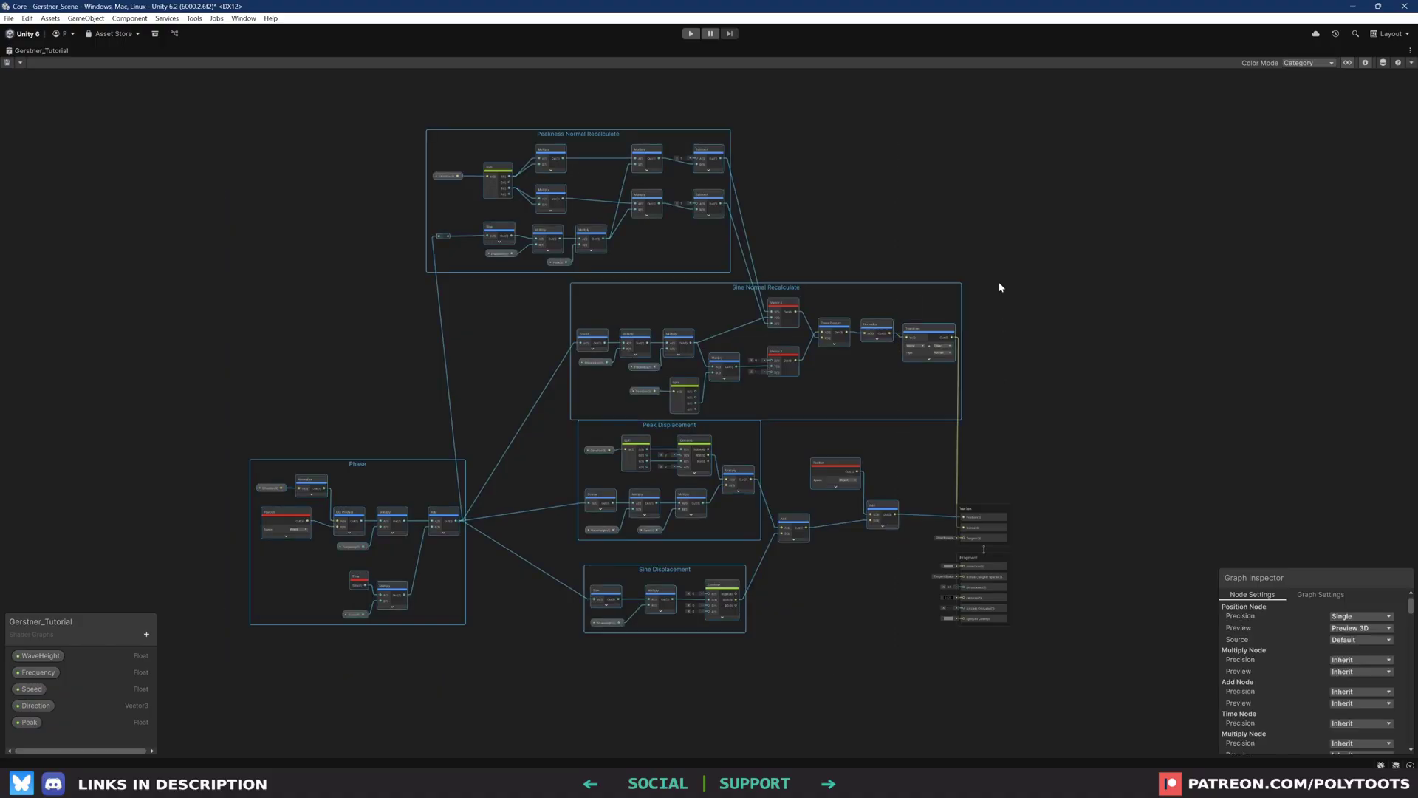
pyautogui.keyDown('ctrl'); pyautogui.click(928, 337); pyautogui.keyUp('ctrl')
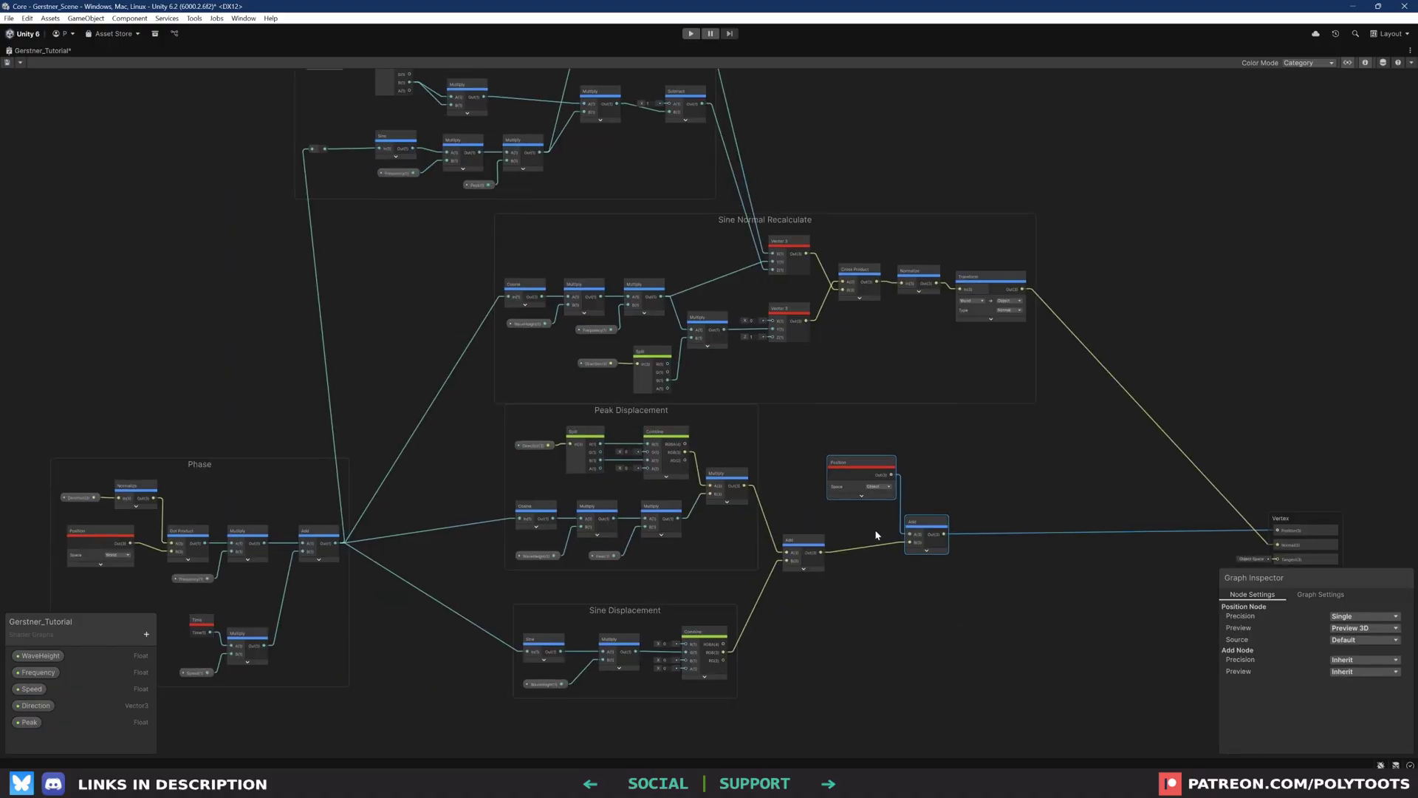
pyautogui.moveTo(876, 535); pyautogui.dragTo(698, 537, button='middle')
pyautogui.moveTo(728, 533); pyautogui.dragTo(989, 534)
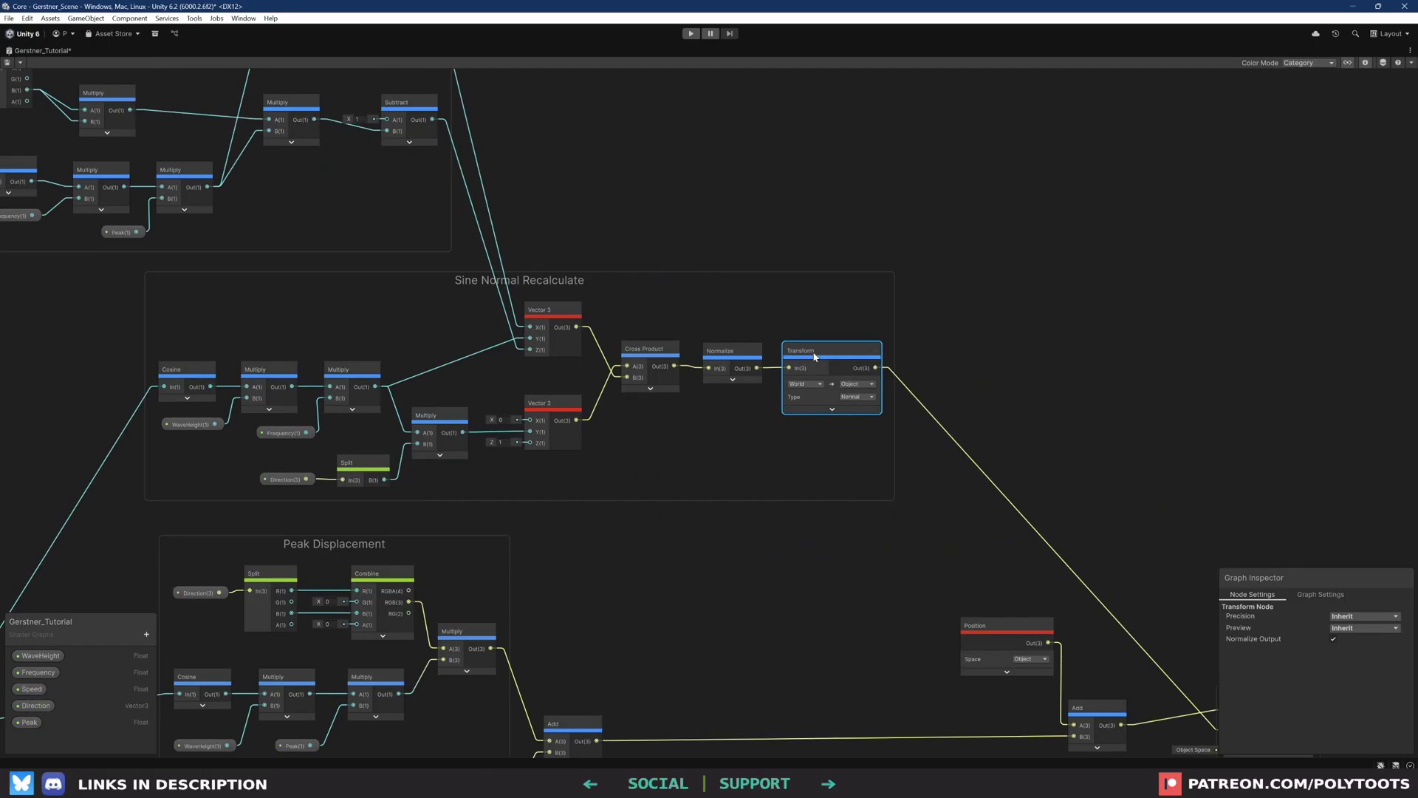
# Ungroup the Transform node from Sine Normal Recalculate and place it to the right, above the Position node
pyautogui.rightClick(813, 353)
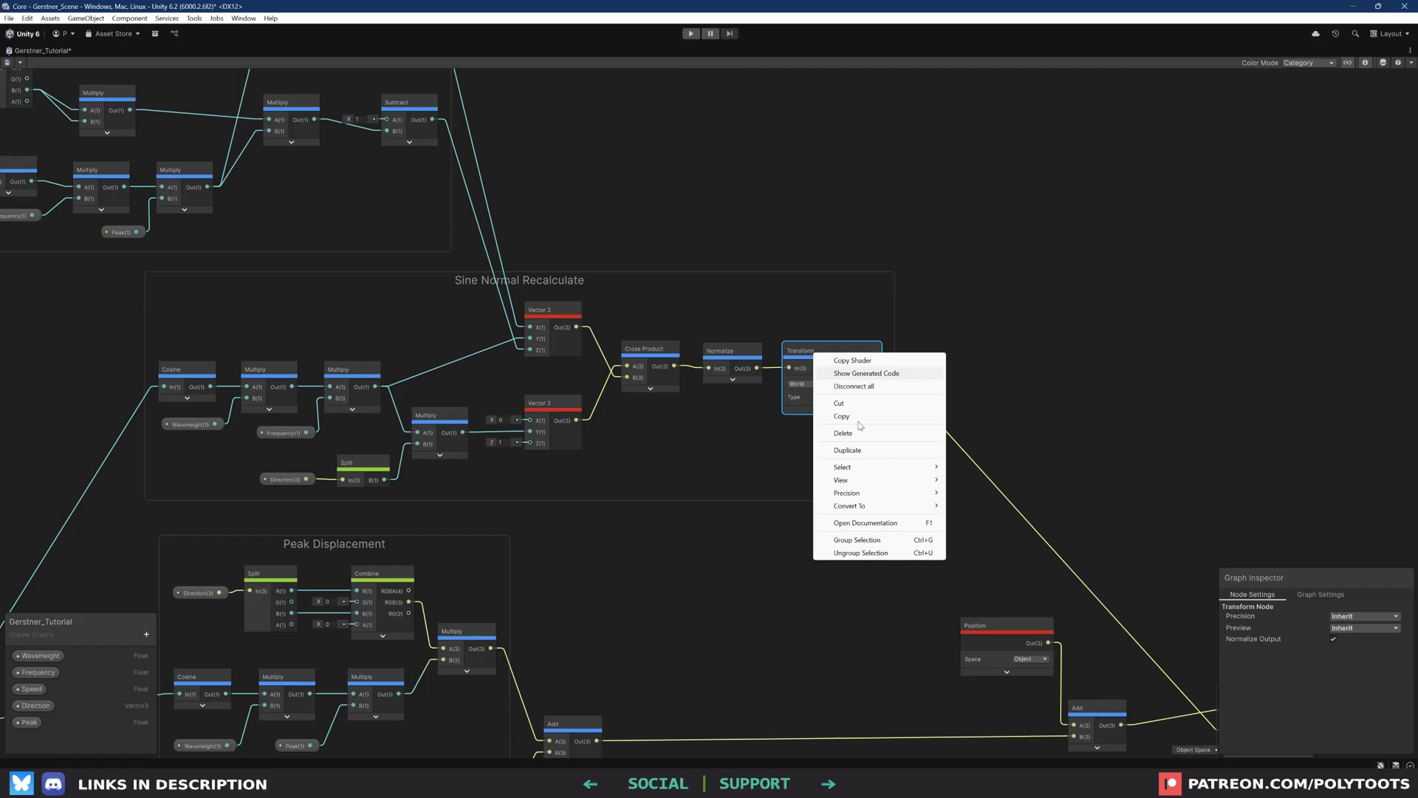
pyautogui.click(874, 552)
pyautogui.moveTo(833, 360); pyautogui.dragTo(993, 362)
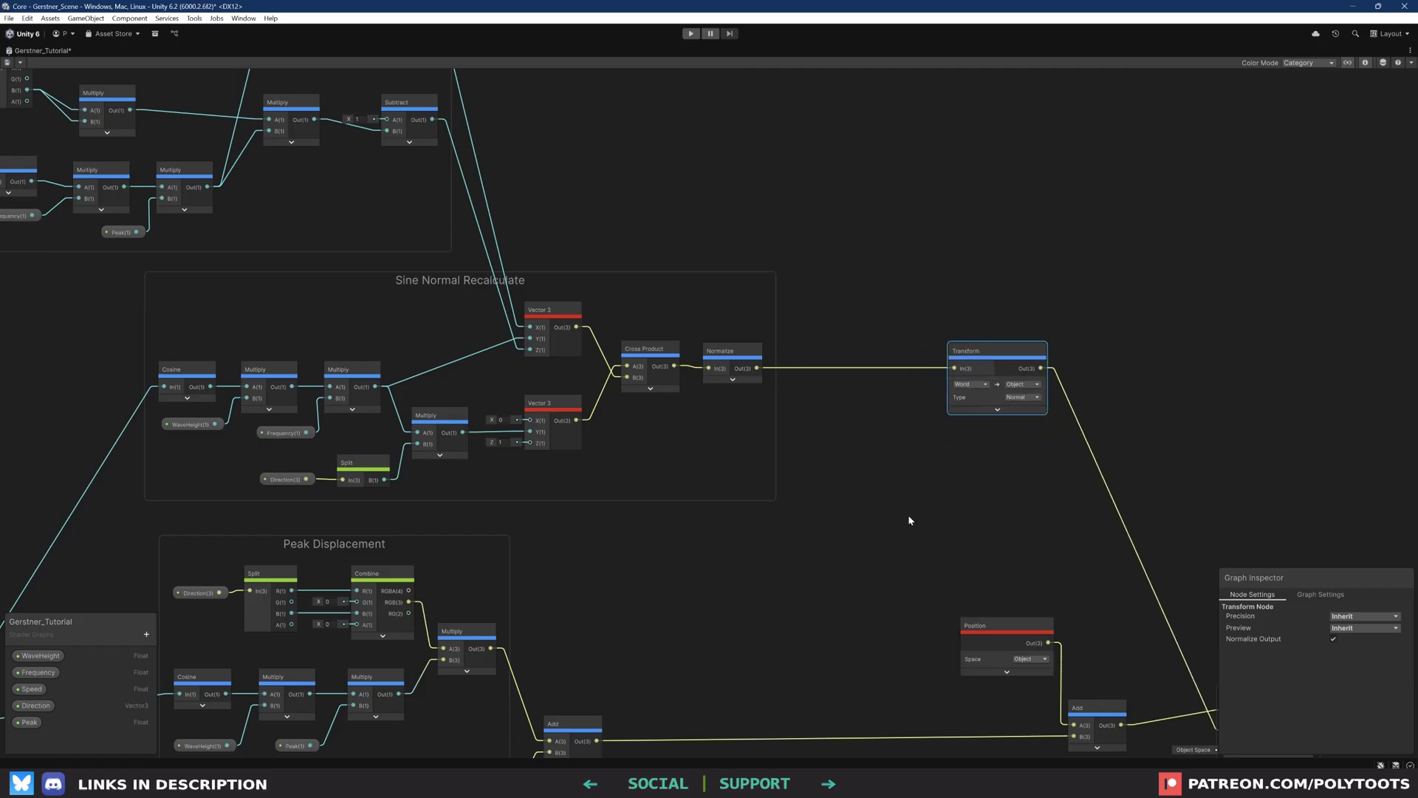
pyautogui.scroll(-3, 907, 514)
pyautogui.moveTo(1108, 279); pyautogui.dragTo(918, 584)
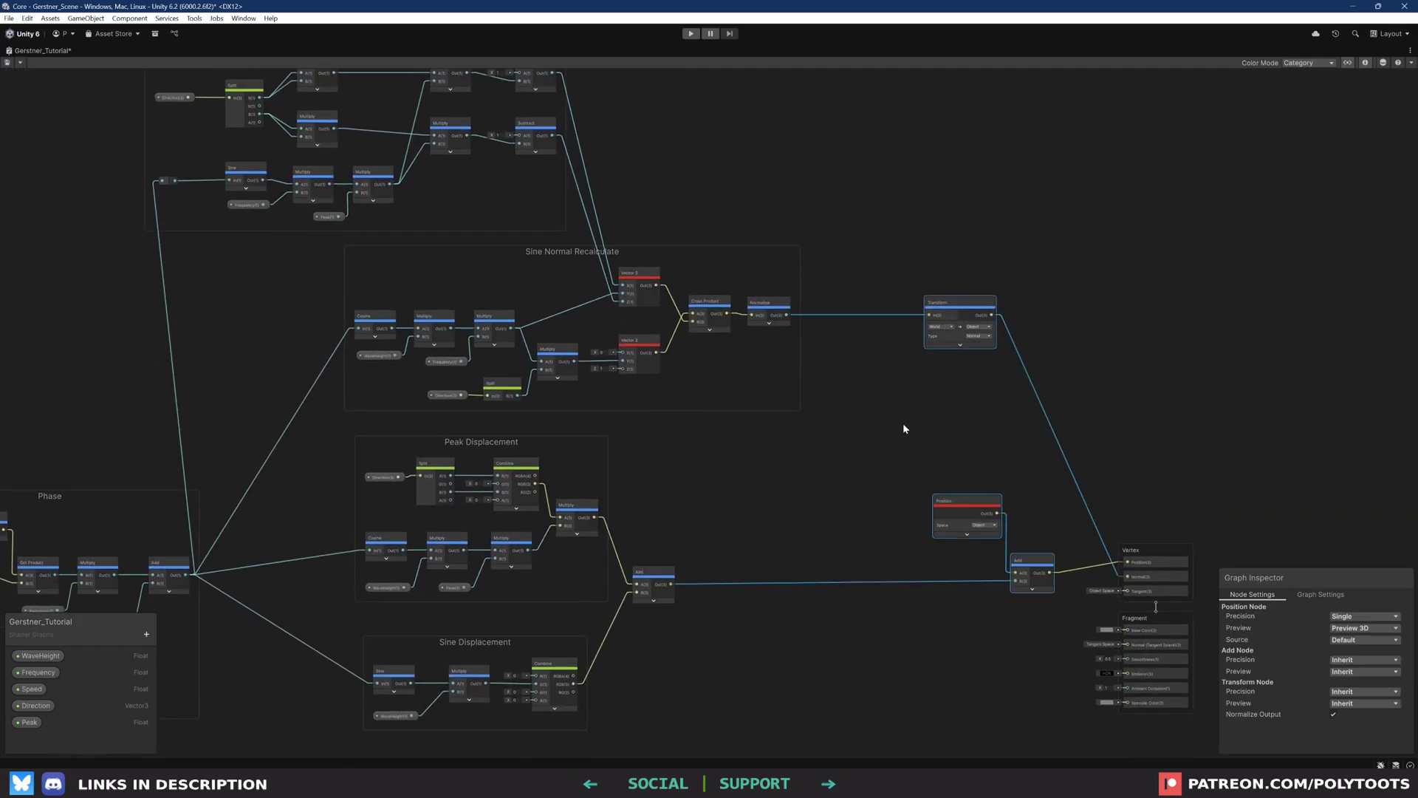
pyautogui.click(898, 378)
# Convert all the wave groups and the Add joining the displacements into a sub graph saved as PT_GerstnerWave
pyautogui.scroll(-5, 960, 424)
pyautogui.moveTo(975, 412); pyautogui.dragTo(909, 408, button='middle')
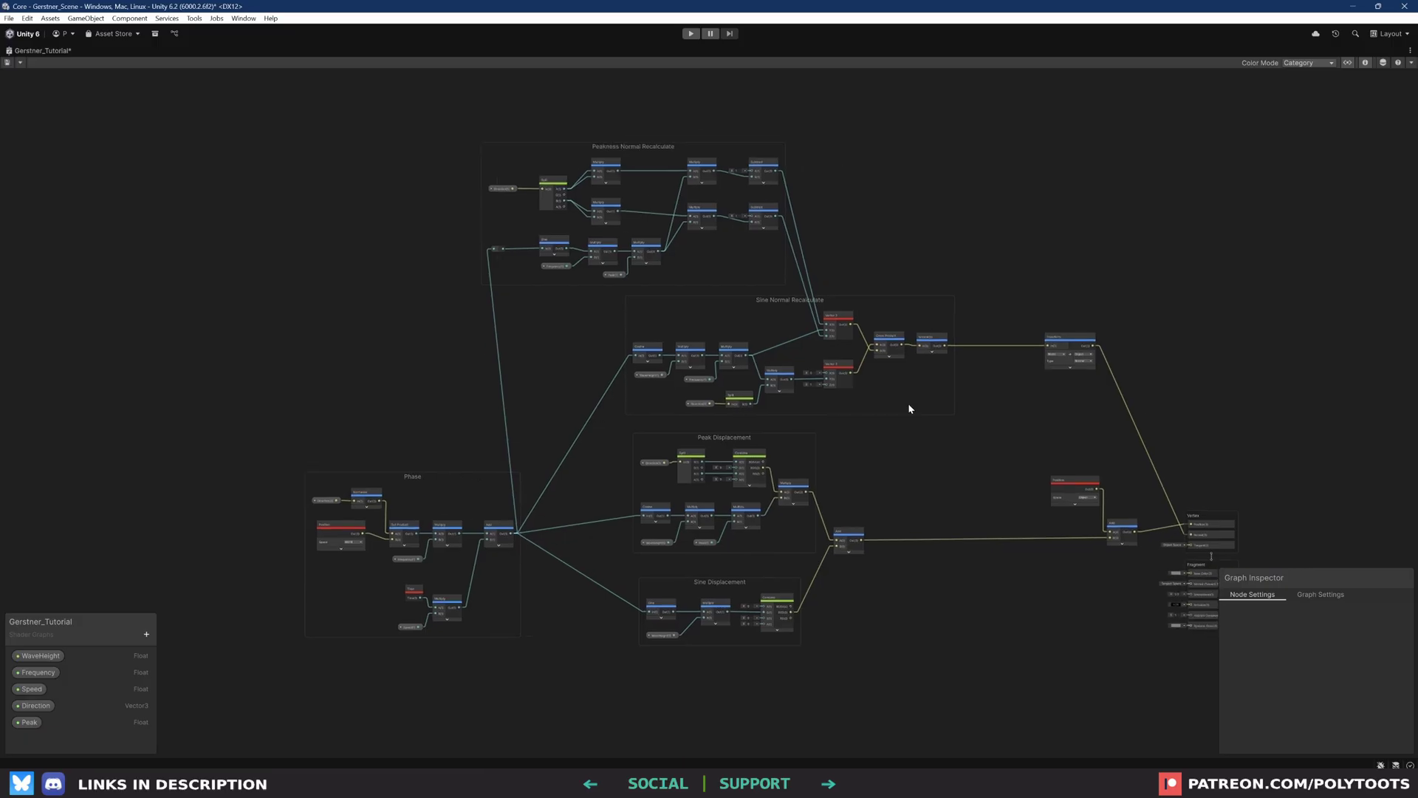
pyautogui.moveTo(478, 506); pyautogui.dragTo(276, 712)
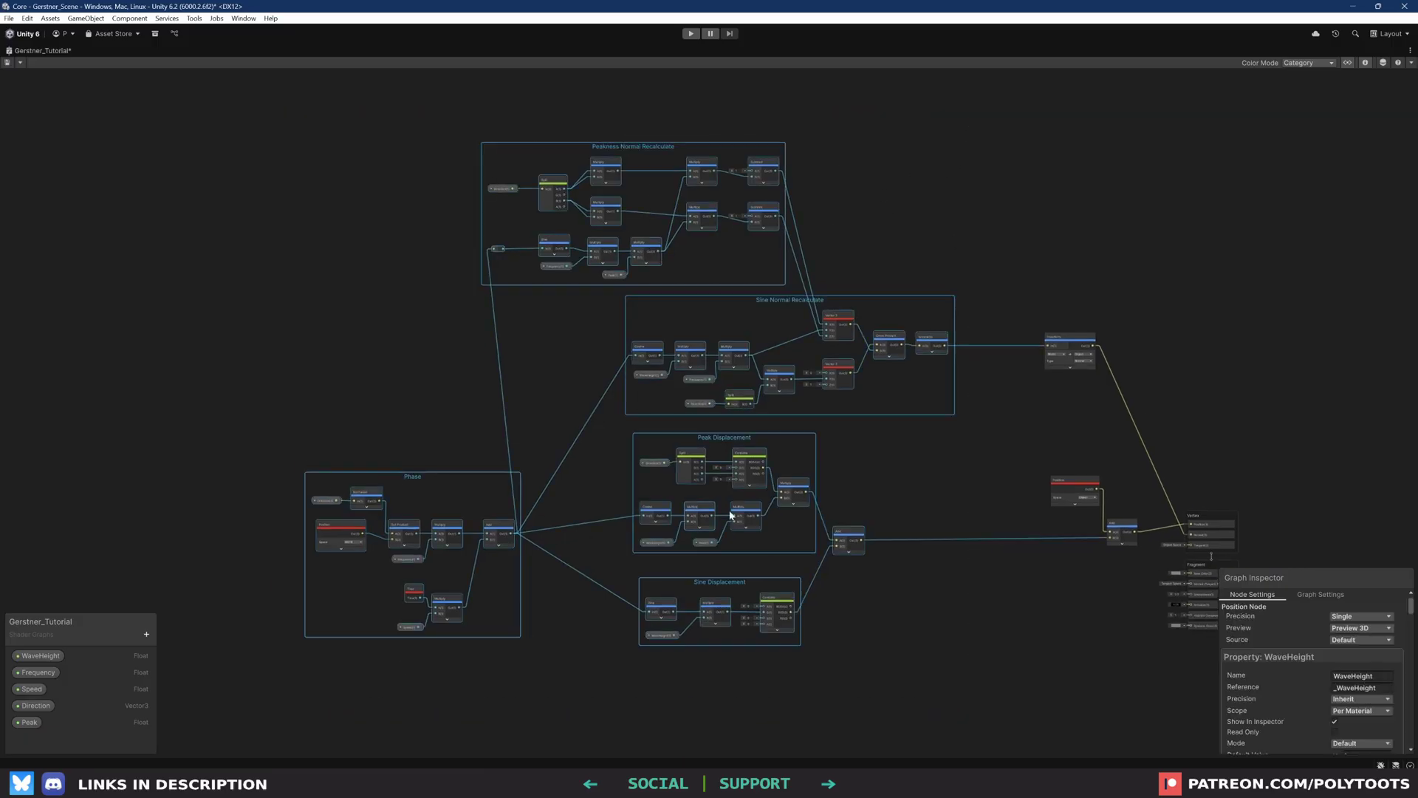
pyautogui.scroll(1, 731, 511)
pyautogui.moveTo(754, 489); pyautogui.dragTo(707, 505, button='middle')
pyautogui.rightClick(739, 357)
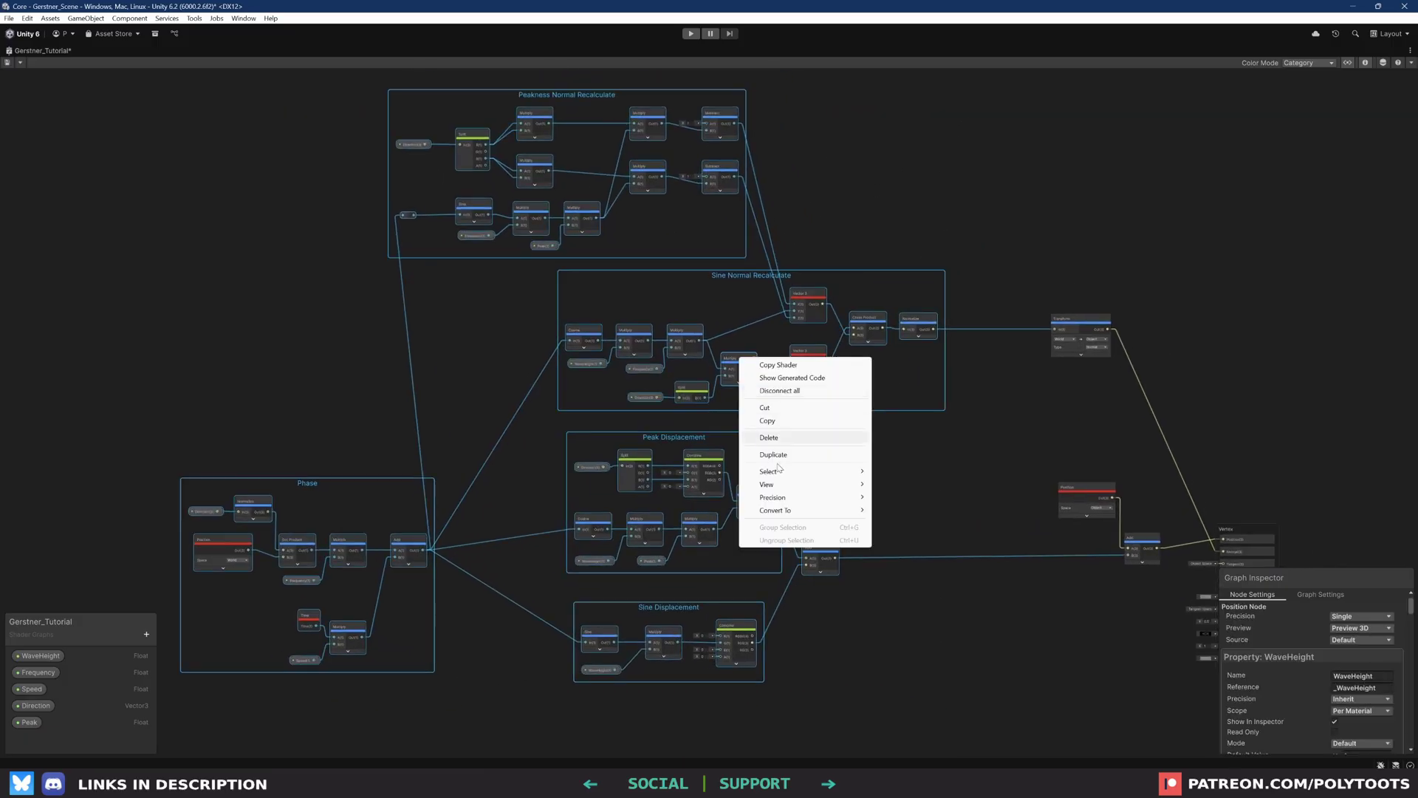
pyautogui.moveTo(811, 513)
pyautogui.click(896, 511)
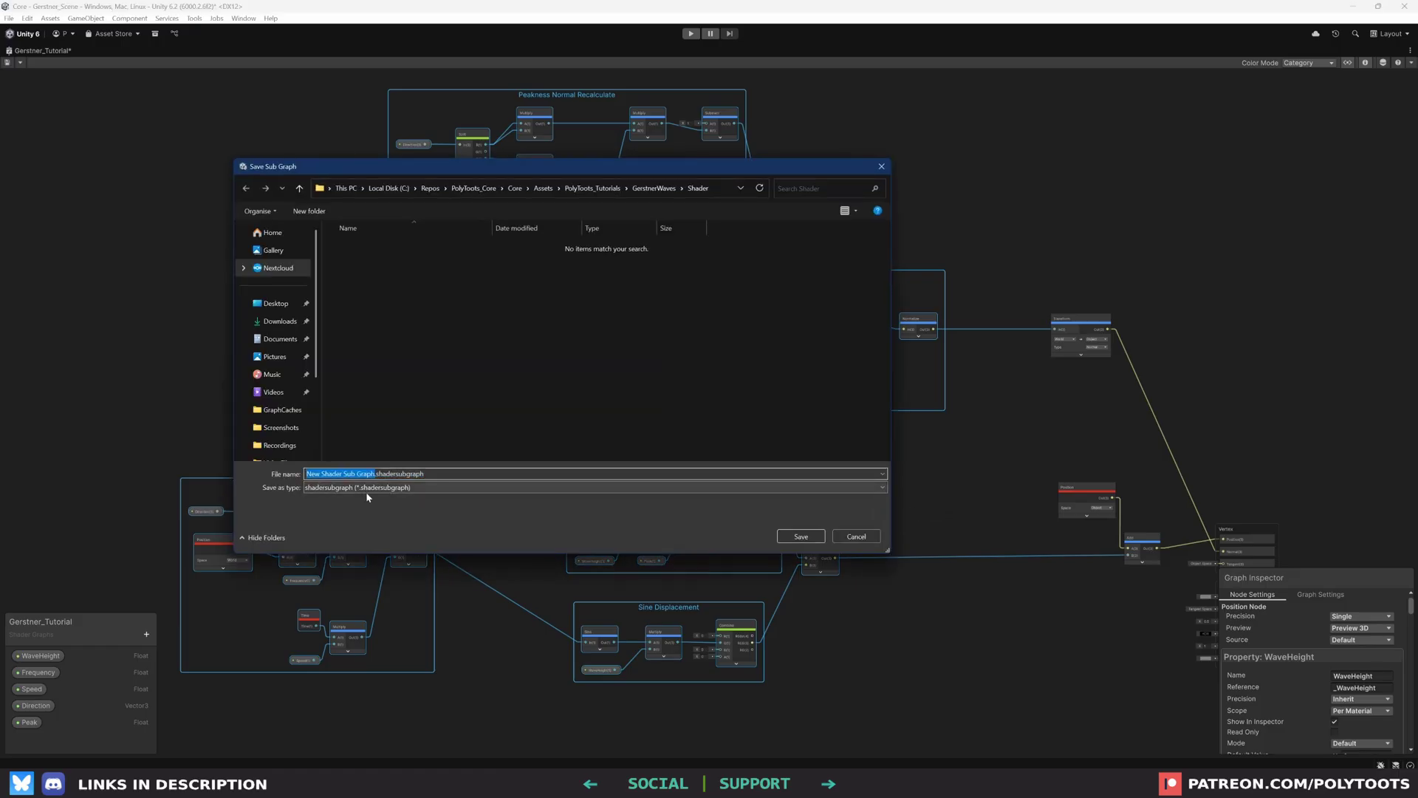
pyautogui.write('PT_GerstnerWv')
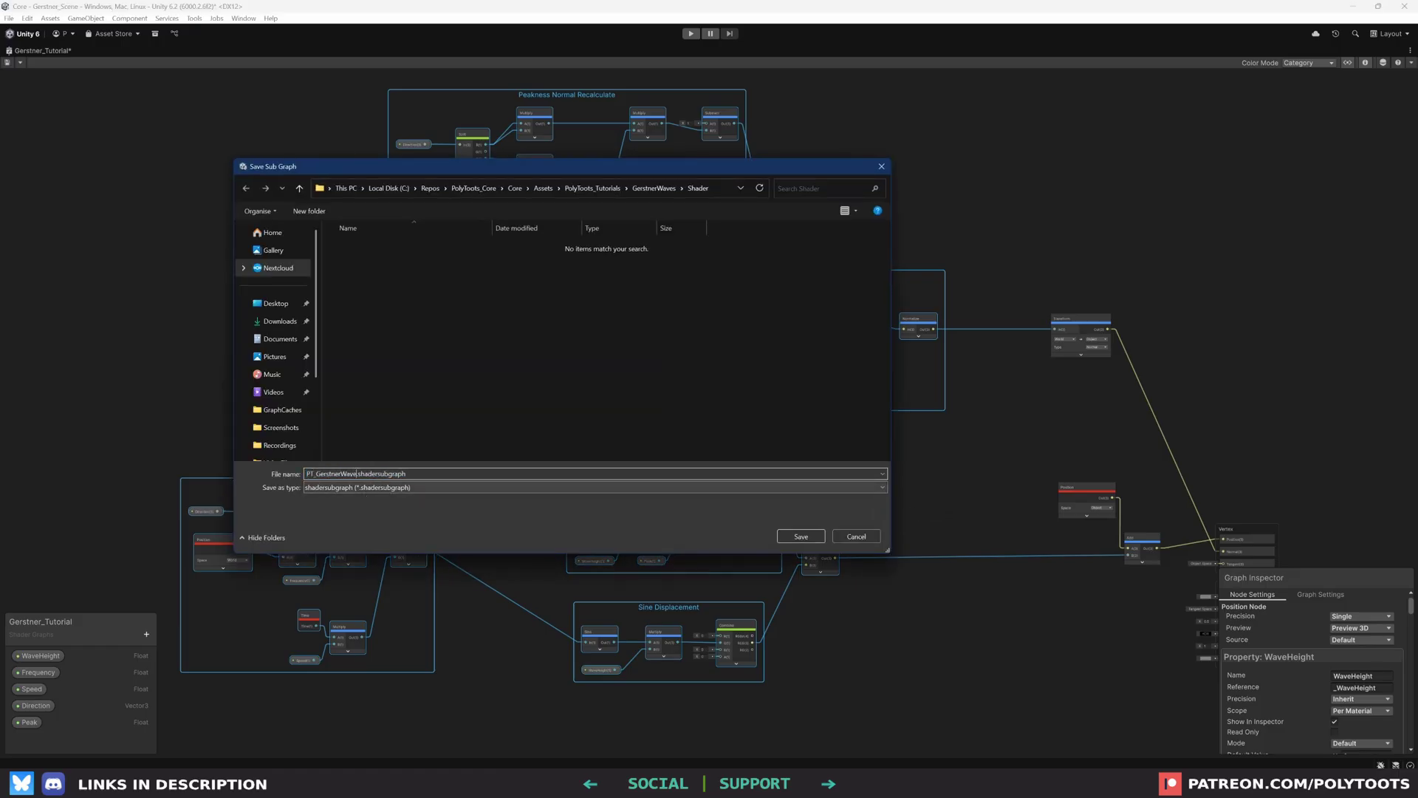
pyautogui.click(801, 536)
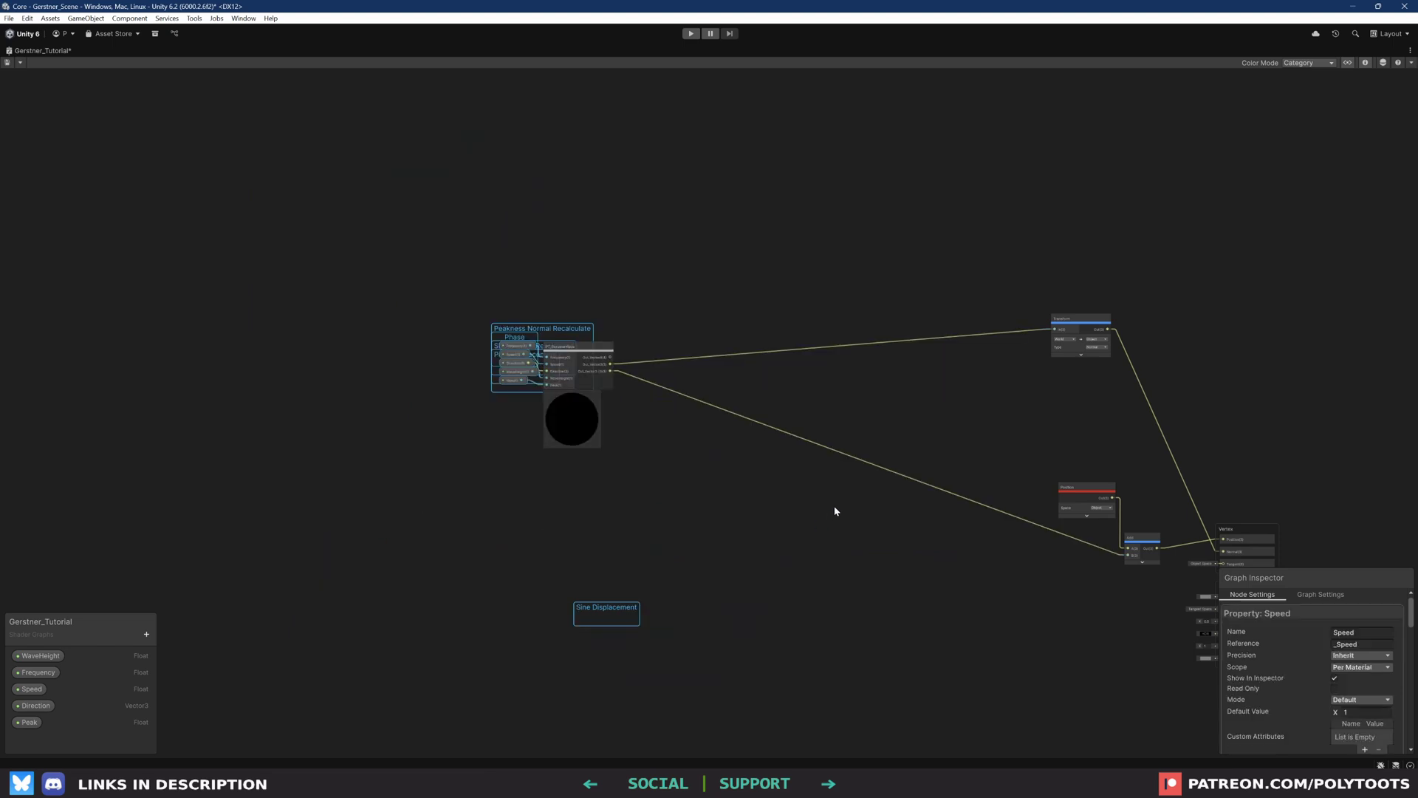
# Move the PT_GerstnerWave node clear of its property nodes and delete the leftover empty group frames
pyautogui.click(672, 509)
pyautogui.moveTo(568, 410); pyautogui.dragTo(638, 406)
pyautogui.scroll(5, 567, 377)
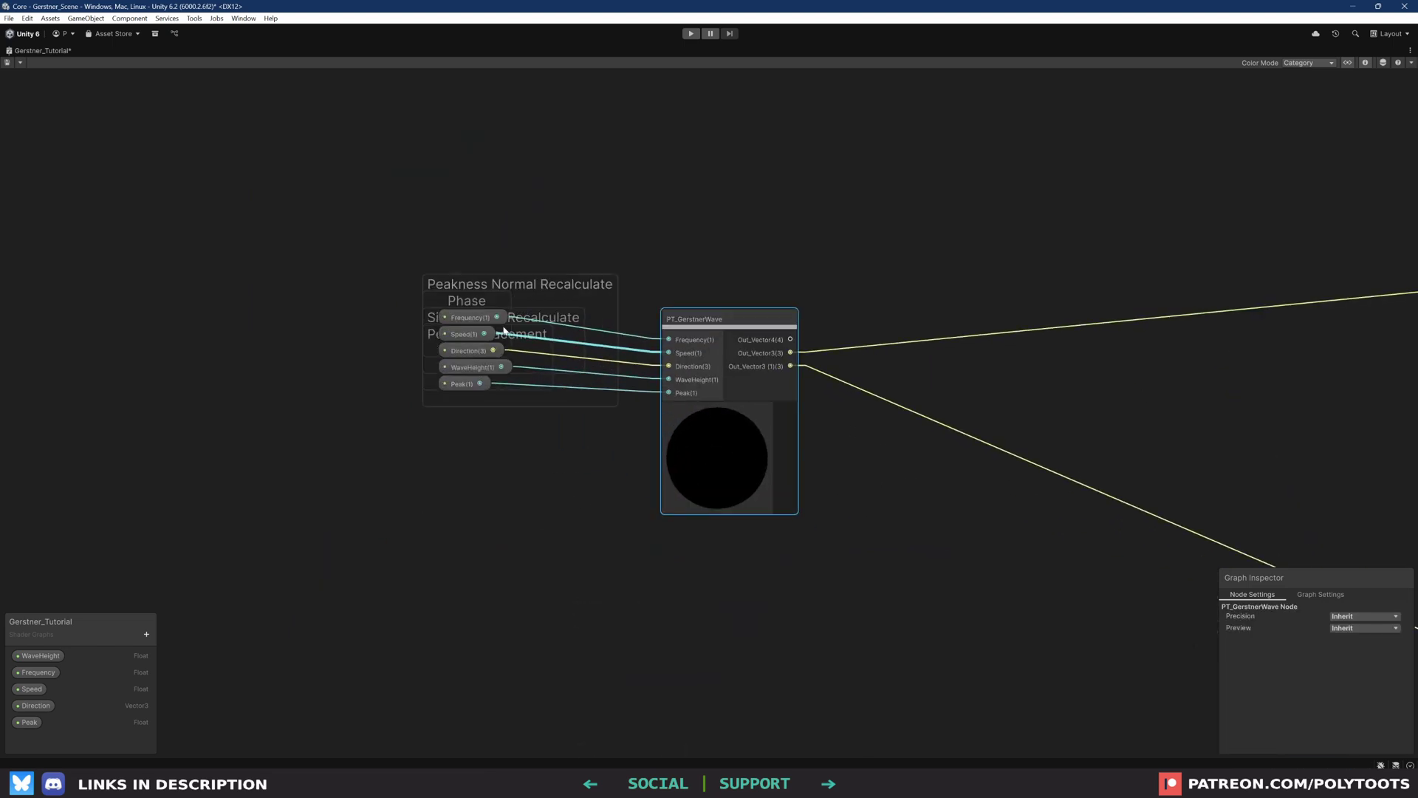
pyautogui.click(495, 286)
pyautogui.press('Delete')
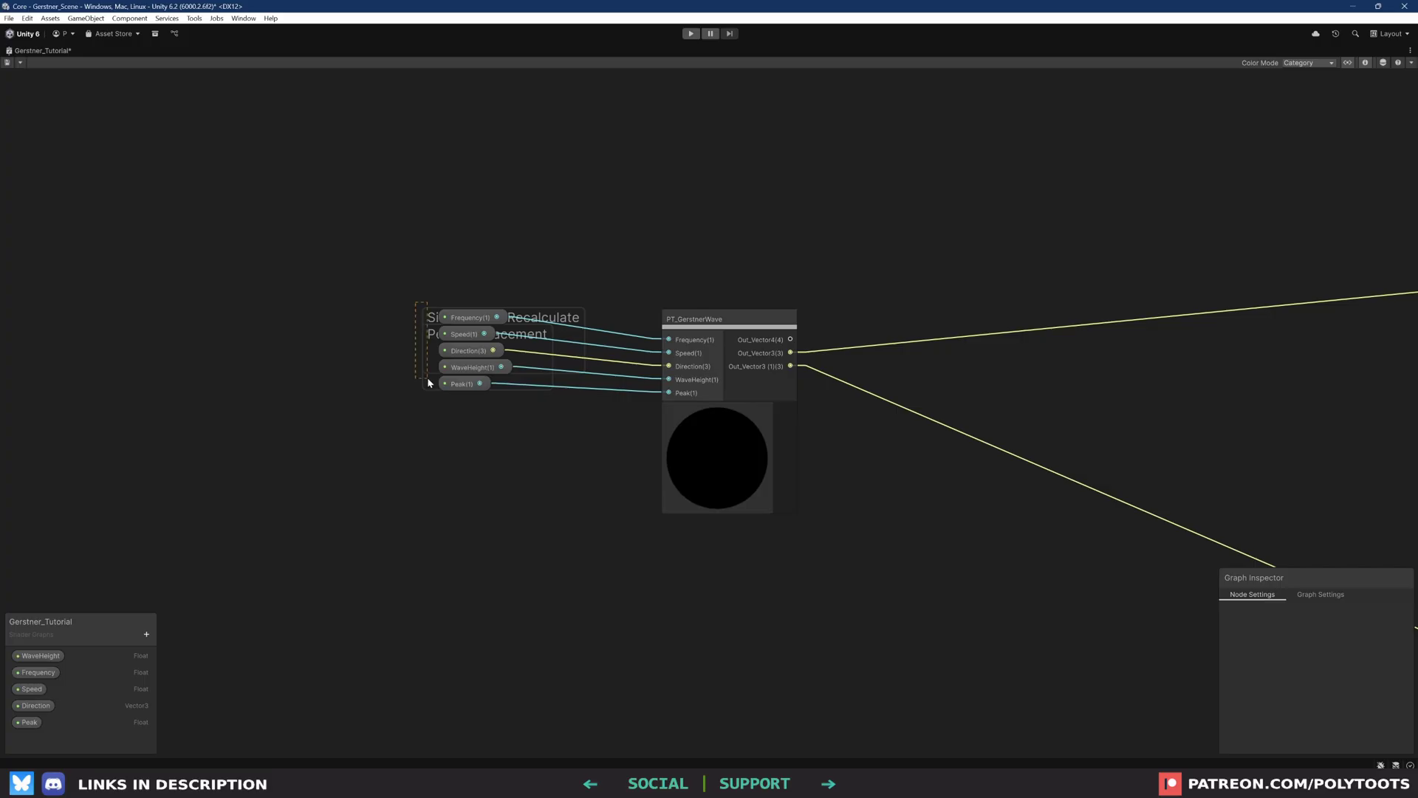
# Space out the Frequency, Speed, Direction, WaveHeight and Peak nodes vertically, and select the PT_GerstnerWave node
pyautogui.moveTo(459, 317); pyautogui.dragTo(466, 426)
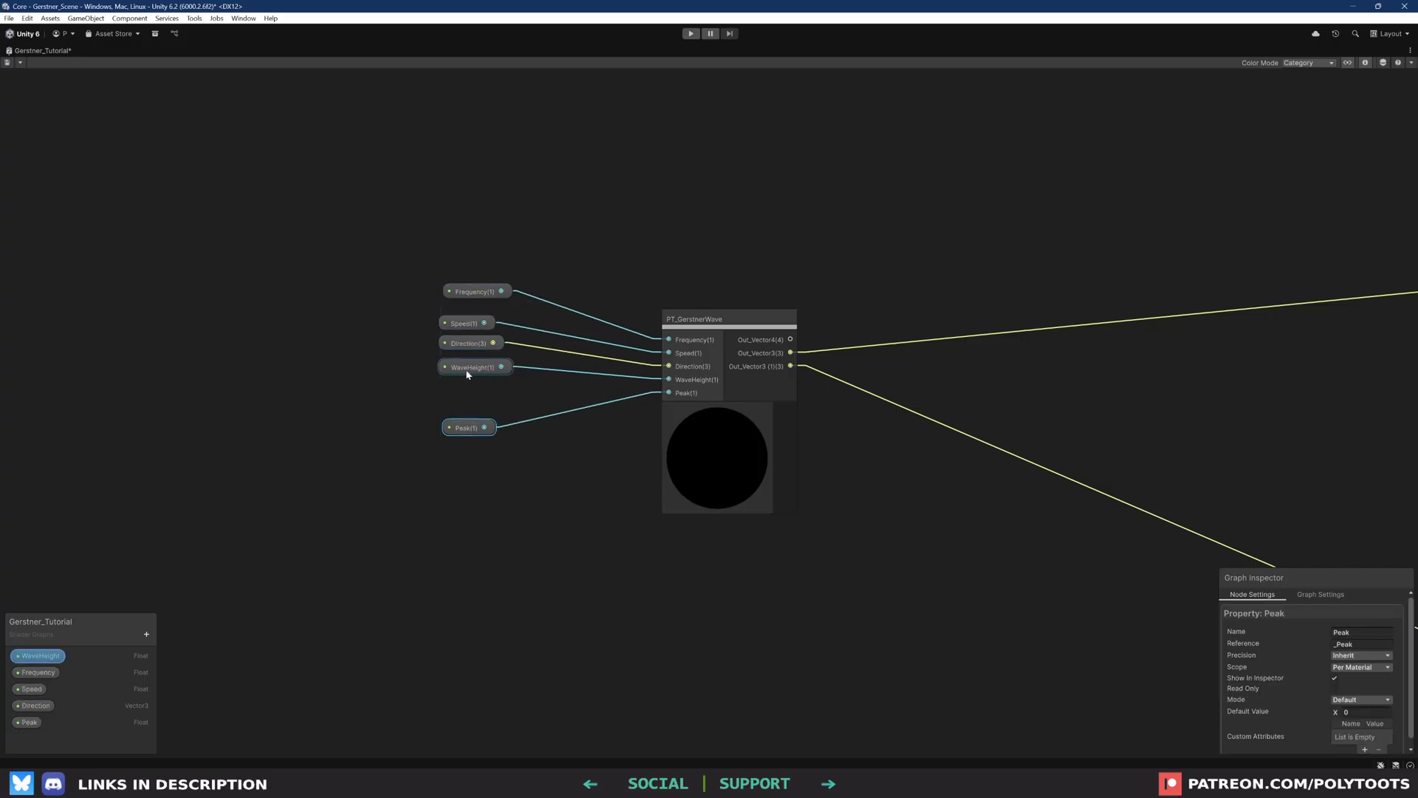
pyautogui.moveTo(473, 367)
pyautogui.mouseDown()
pyautogui.moveTo(477, 388)
pyautogui.moveTo(472, 356)
pyautogui.mouseUp()
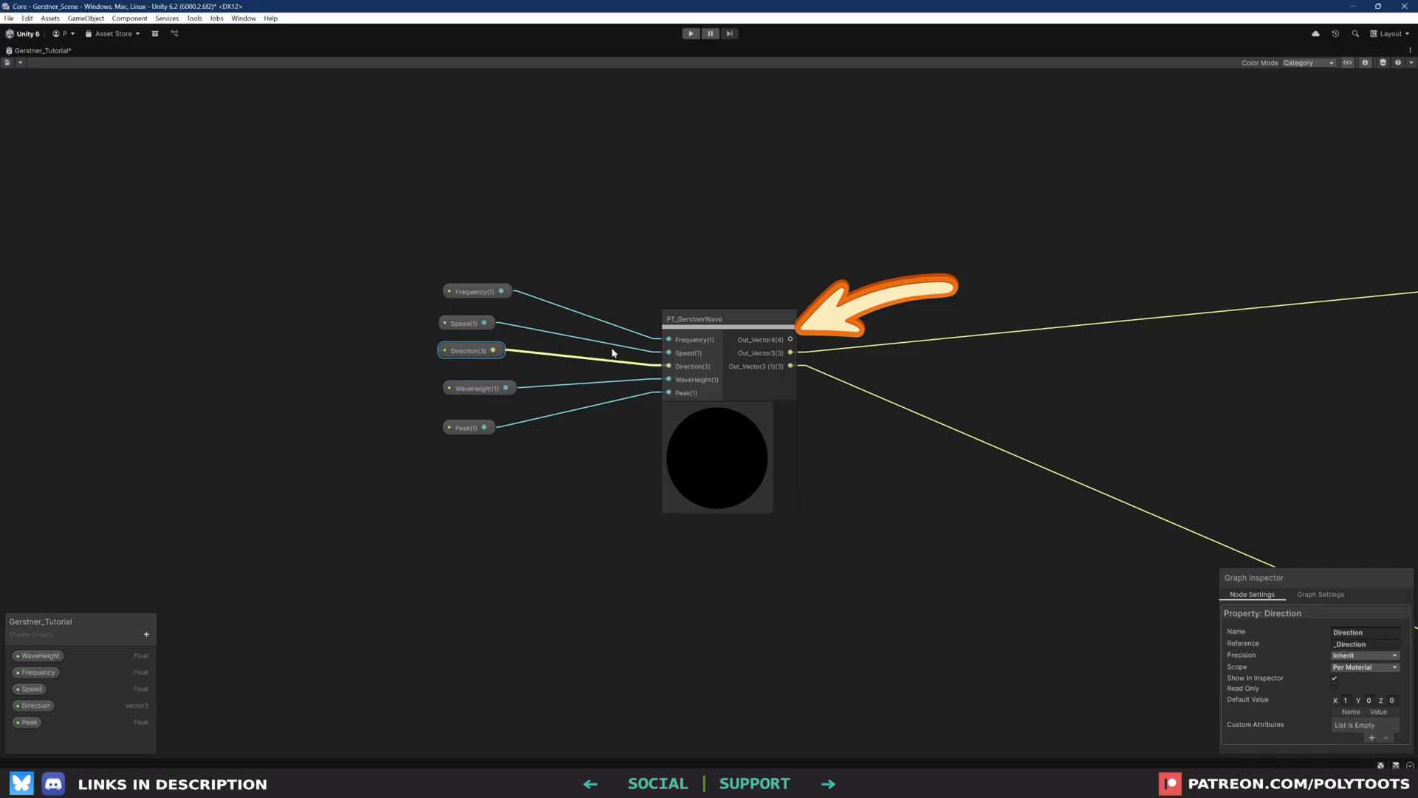
pyautogui.moveTo(712, 361); pyautogui.dragTo(571, 381, button='middle')
pyautogui.click(589, 340)
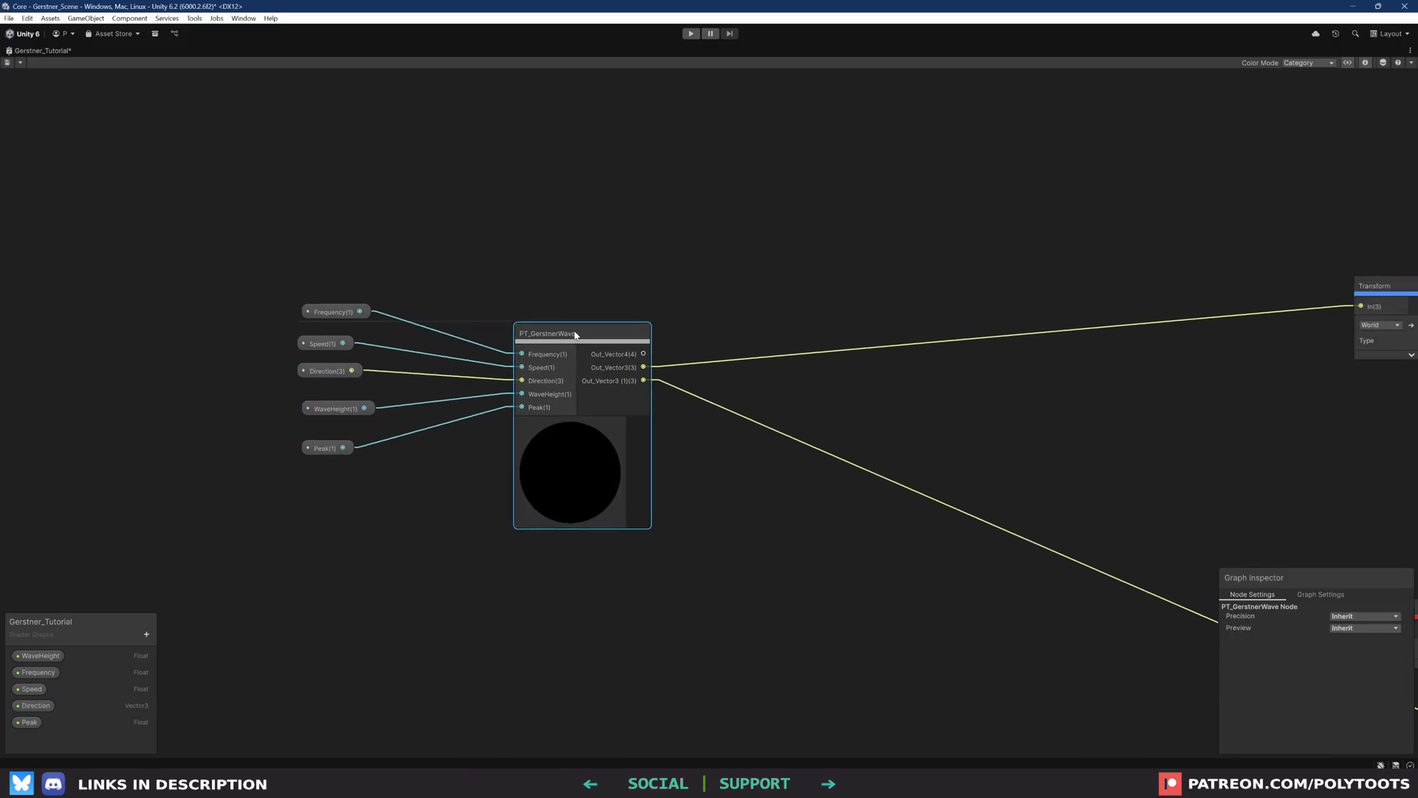
pyautogui.scroll(-1, 595, 344)
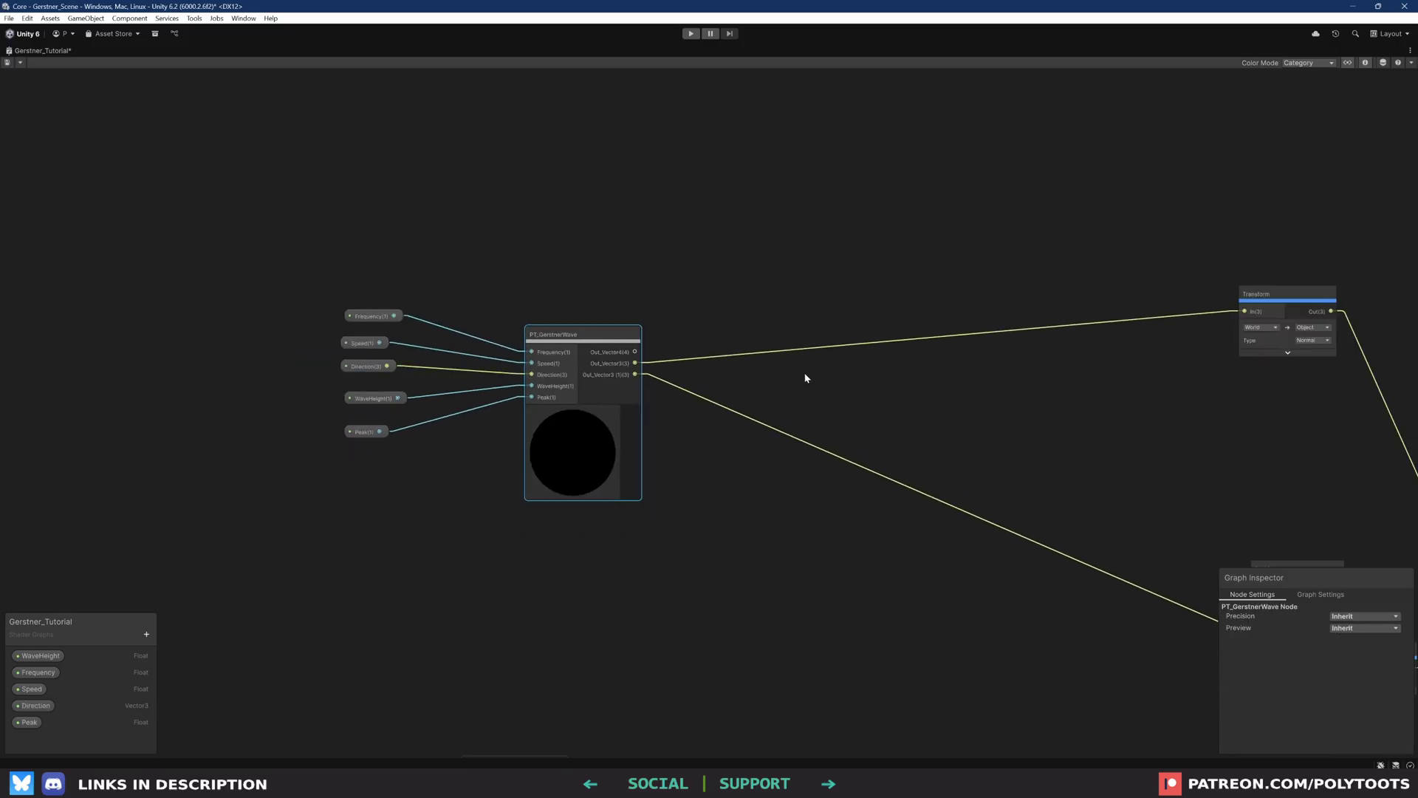
# Open the PT_GerstnerWave sub graph and remove the unused Vector 4 entry from its Output node
pyautogui.scroll(1, 892, 398)
pyautogui.doubleClick(520, 347)
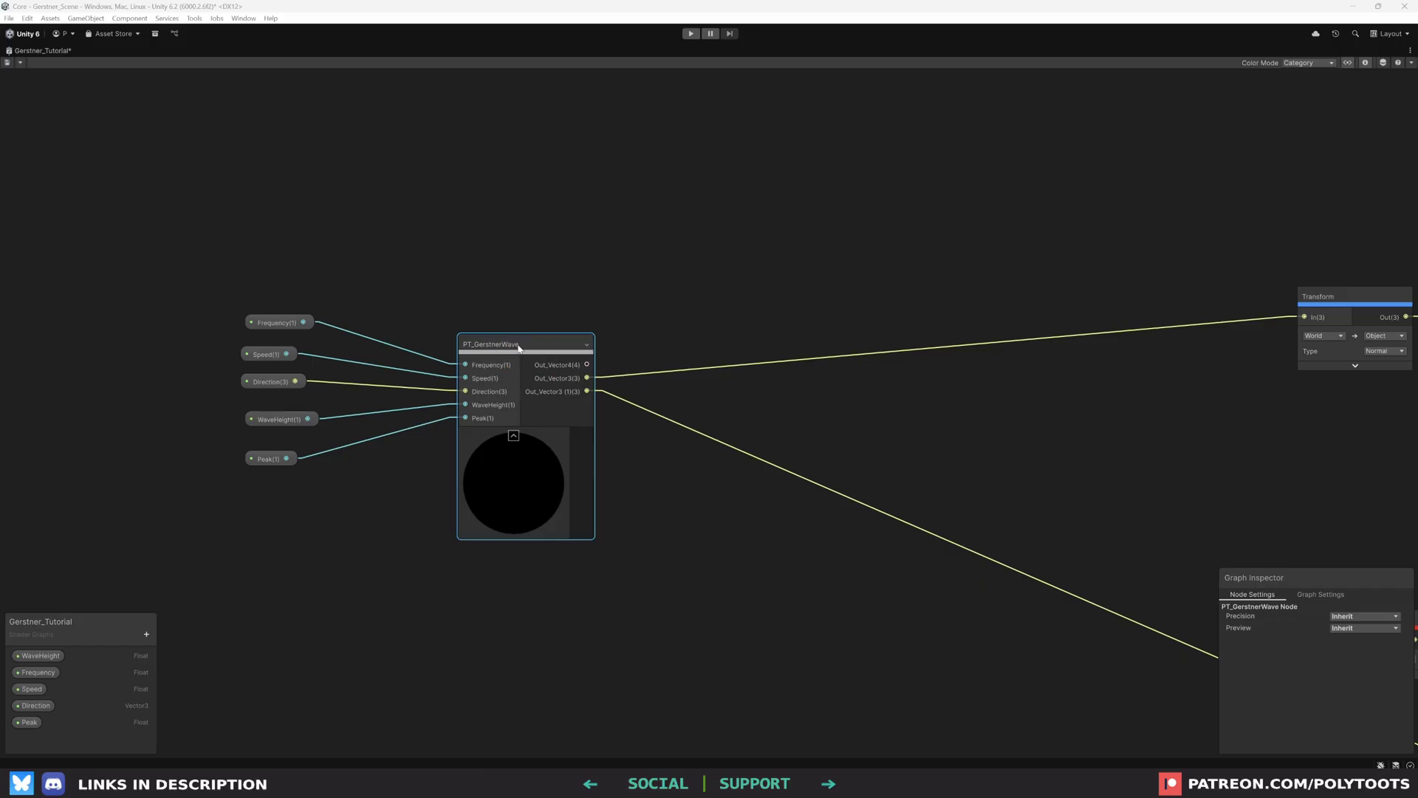
pyautogui.moveTo(596, 159); pyautogui.dragTo(625, 187)
pyautogui.scroll(1, 662, 353)
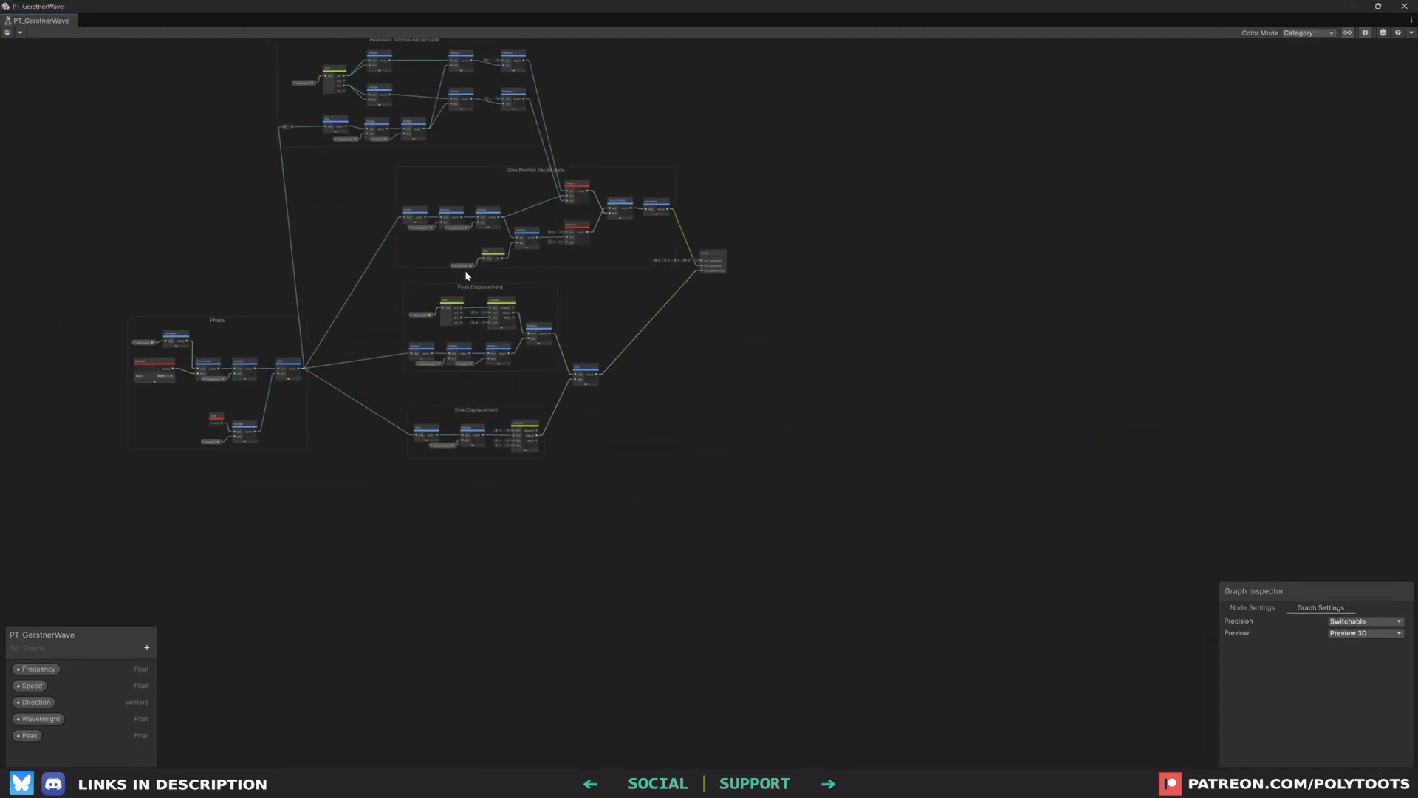
pyautogui.scroll(6, 469, 269)
pyautogui.click(1232, 584)
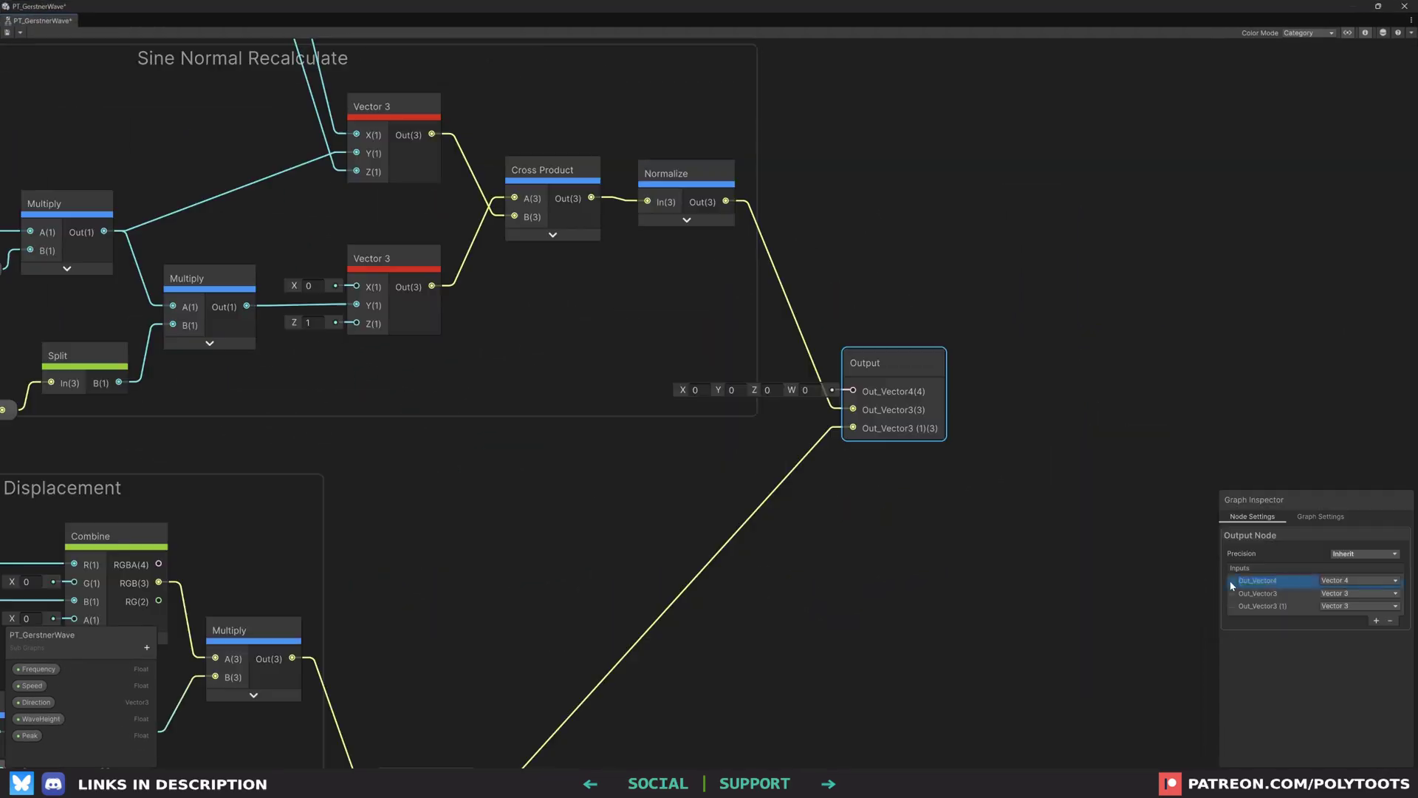
pyautogui.click(1390, 620)
pyautogui.scroll(-3, 1274, 587)
# Rename the sub graph's two Vector 3 outputs Normals and Position, and save PT_GerstnerWave
pyautogui.doubleClick(1273, 582)
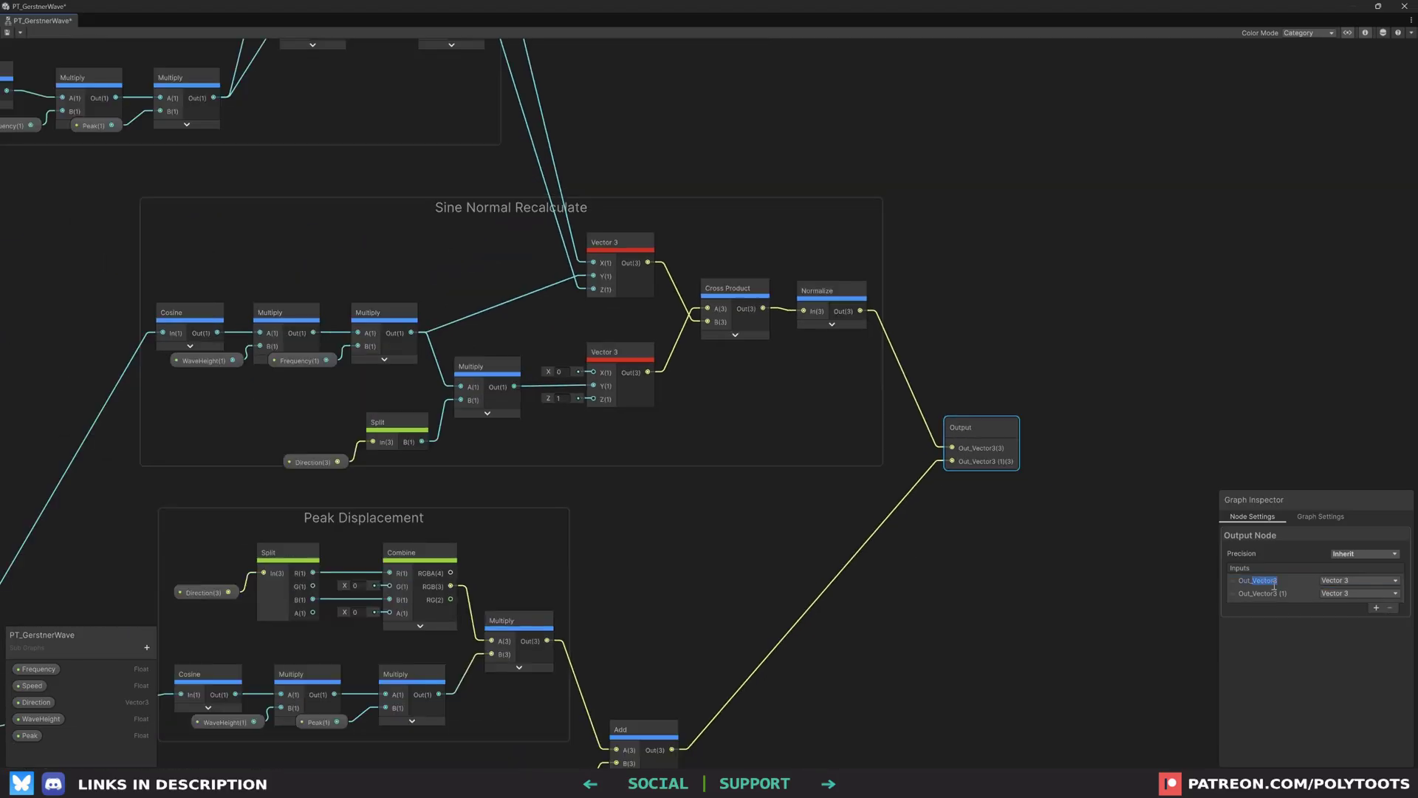
pyautogui.write('Normals')
pyautogui.press('Return')
pyautogui.doubleClick(1288, 595)
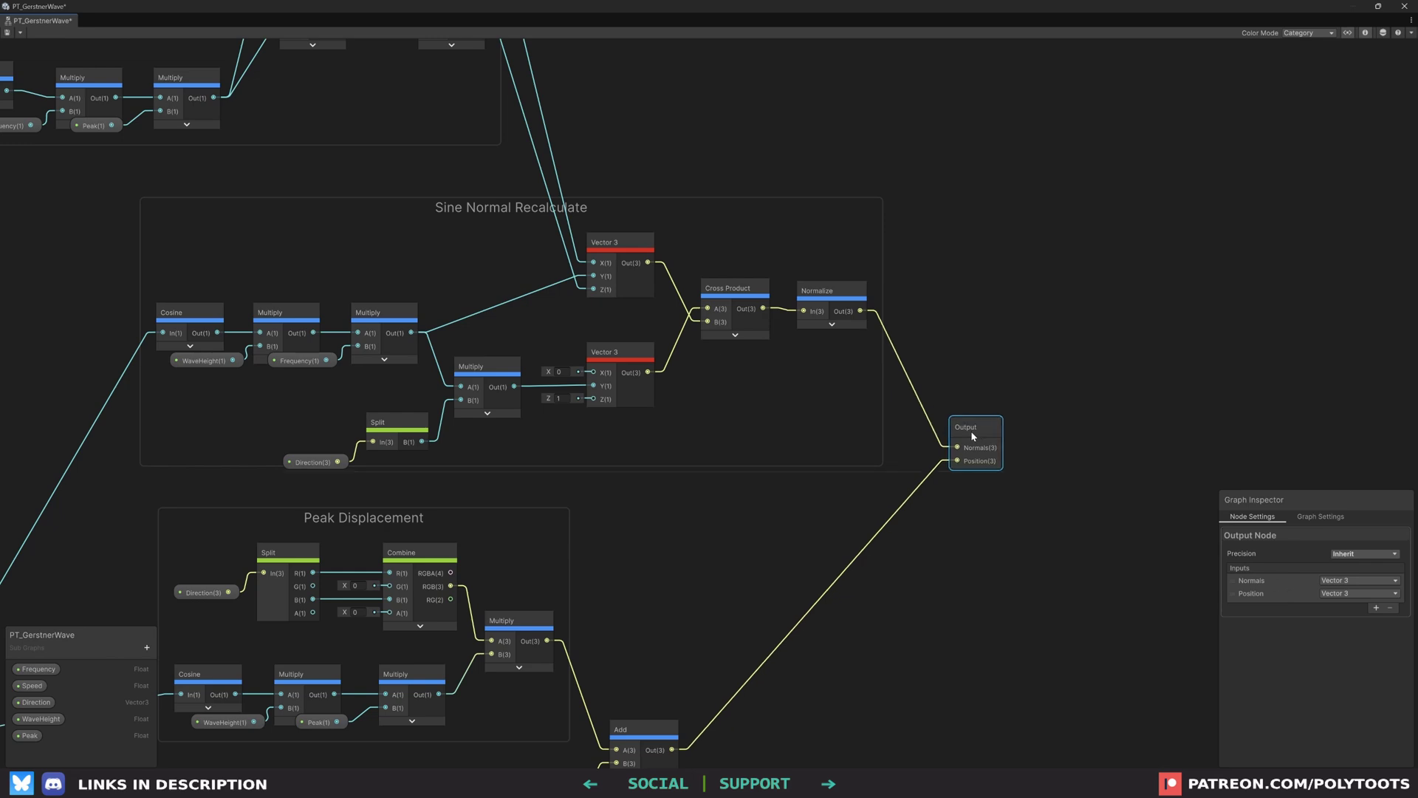
pyautogui.moveTo(576, 5); pyautogui.dragTo(910, 179)
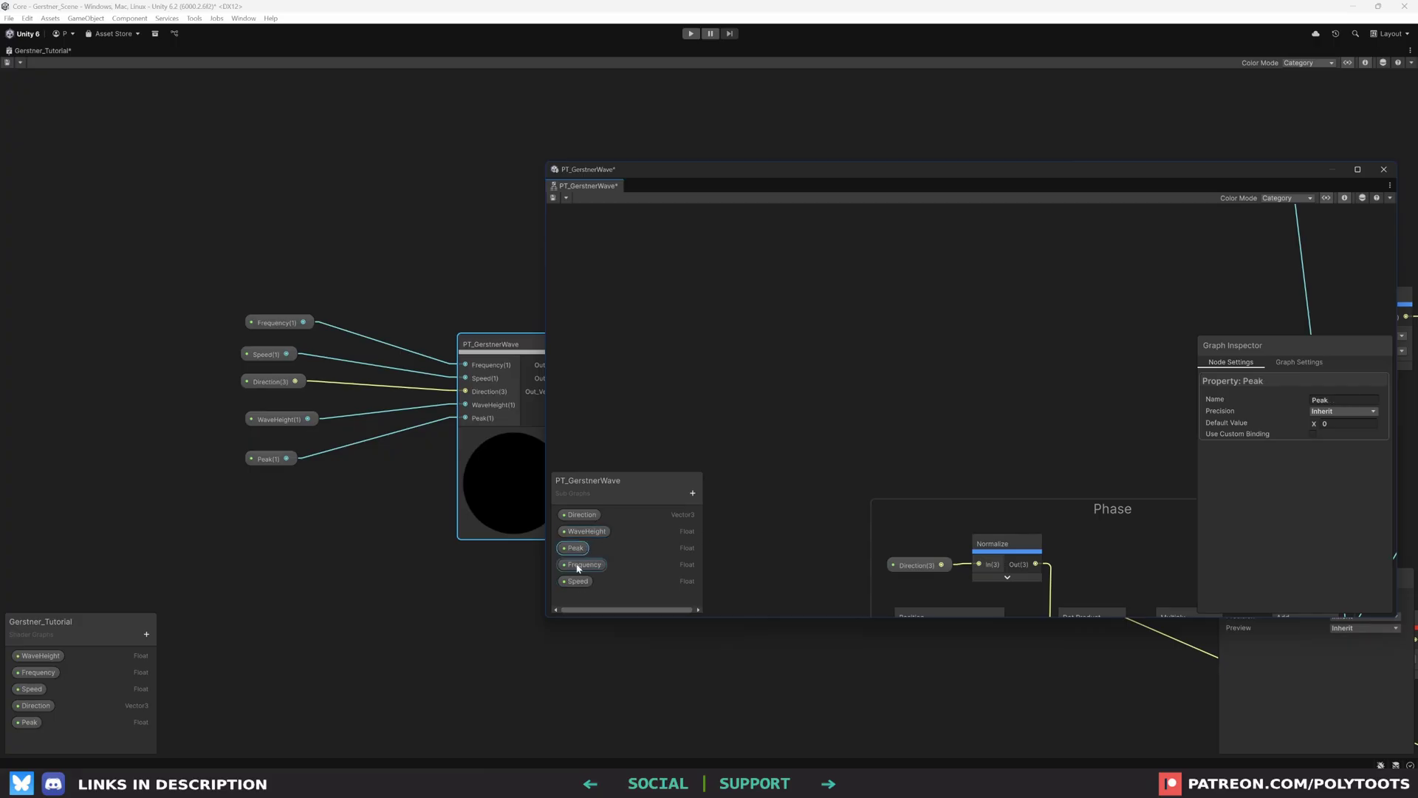
pyautogui.click(553, 198)
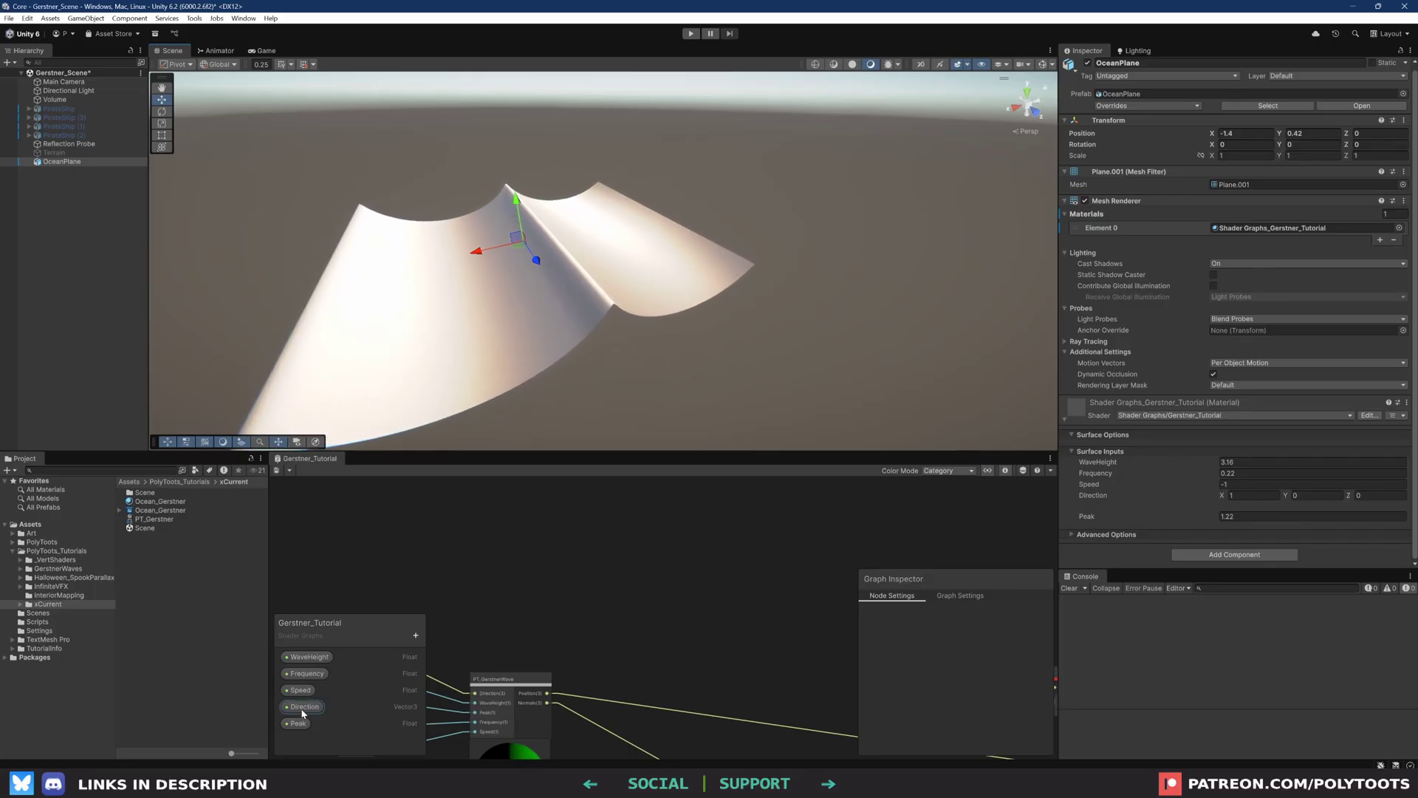
# Reorder the Gerstner_Tutorial blackboard properties as Direction, WaveHeight, Peak, Frequency, Speed
pyautogui.moveTo(302, 707); pyautogui.dragTo(330, 648)
pyautogui.moveTo(576, 669); pyautogui.dragTo(683, 548, button='middle')
pyautogui.scroll(1, 496, 579)
pyautogui.moveTo(298, 723); pyautogui.dragTo(303, 684)
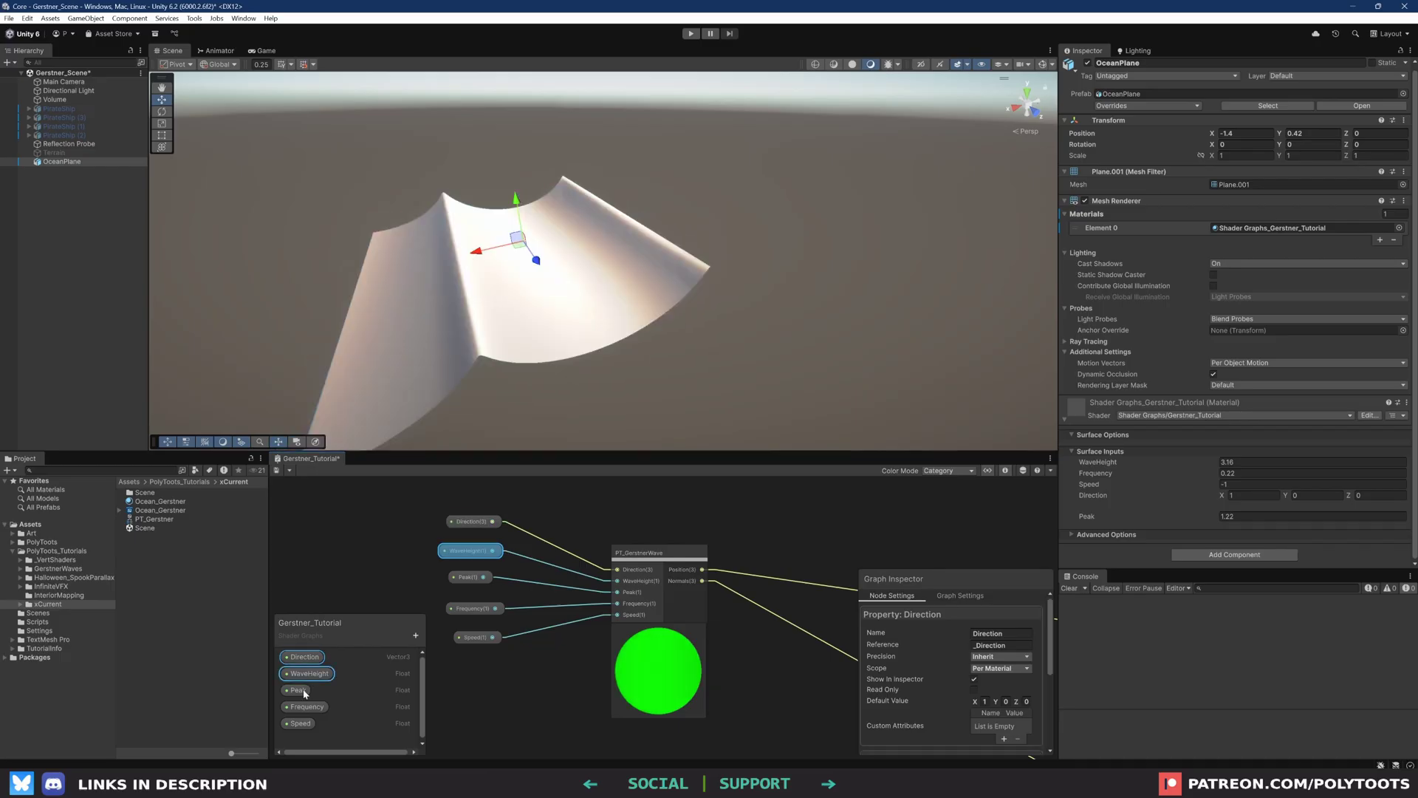
# Group the five wave properties in a new blackboard category named Wave1
pyautogui.click(415, 635)
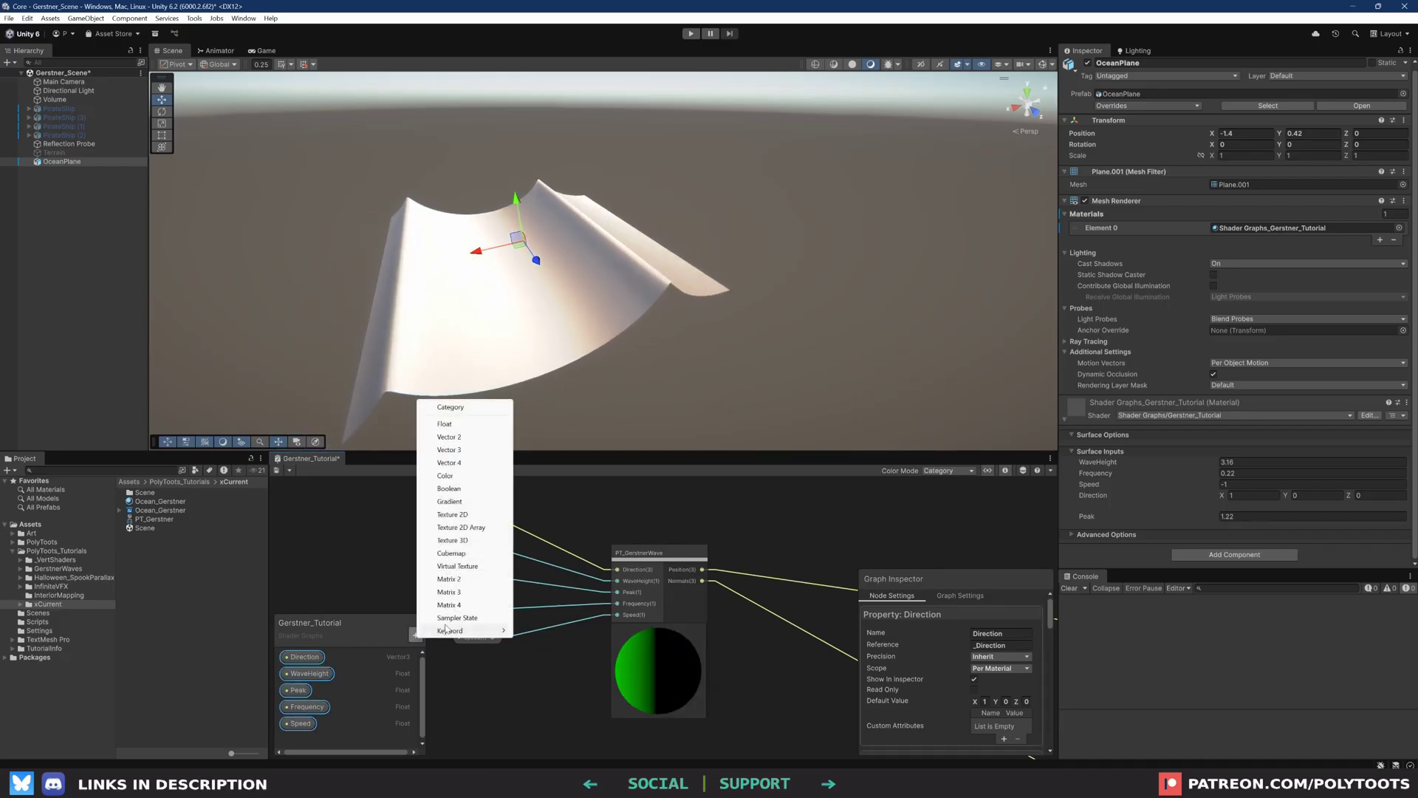
pyautogui.click(460, 408)
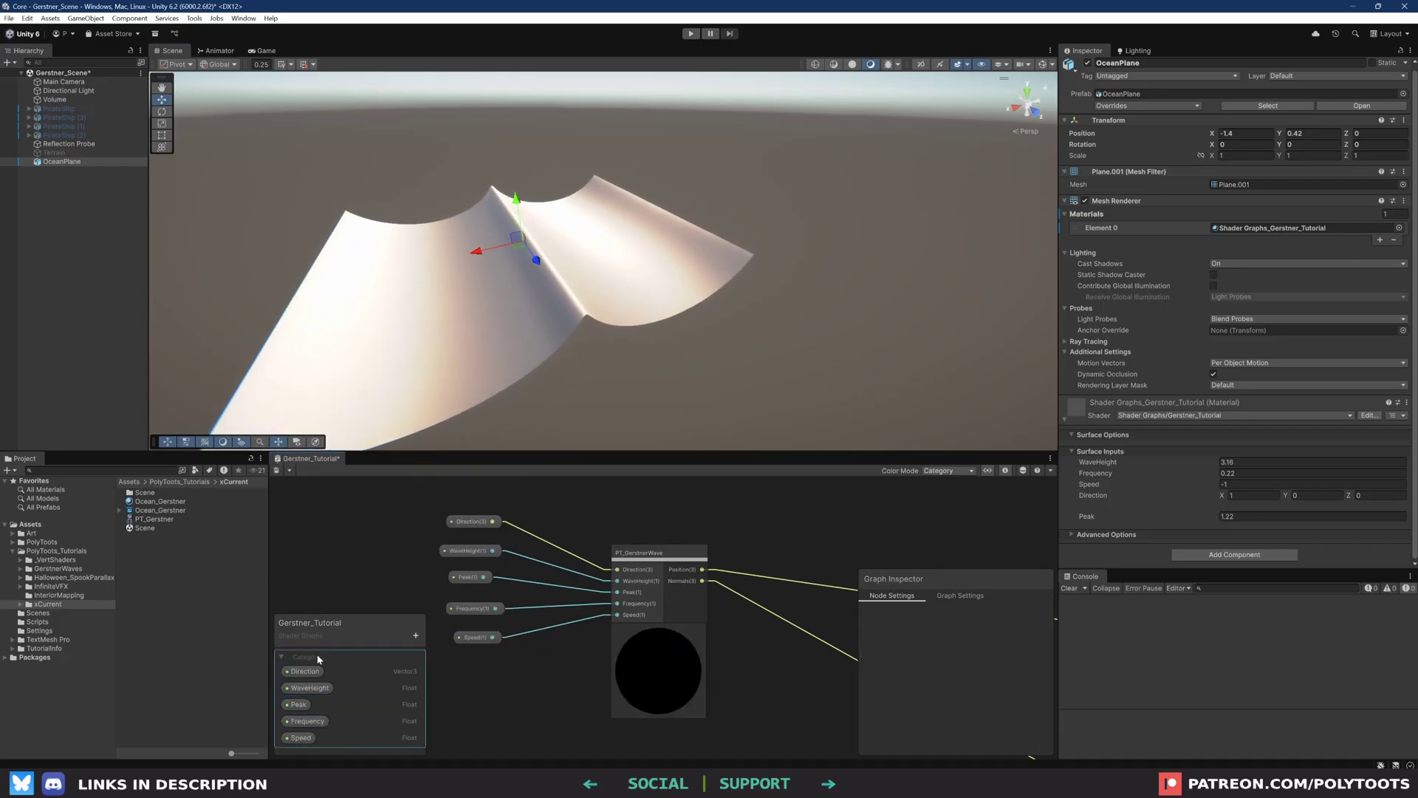
pyautogui.write('Wave1')
pyautogui.press('Return')
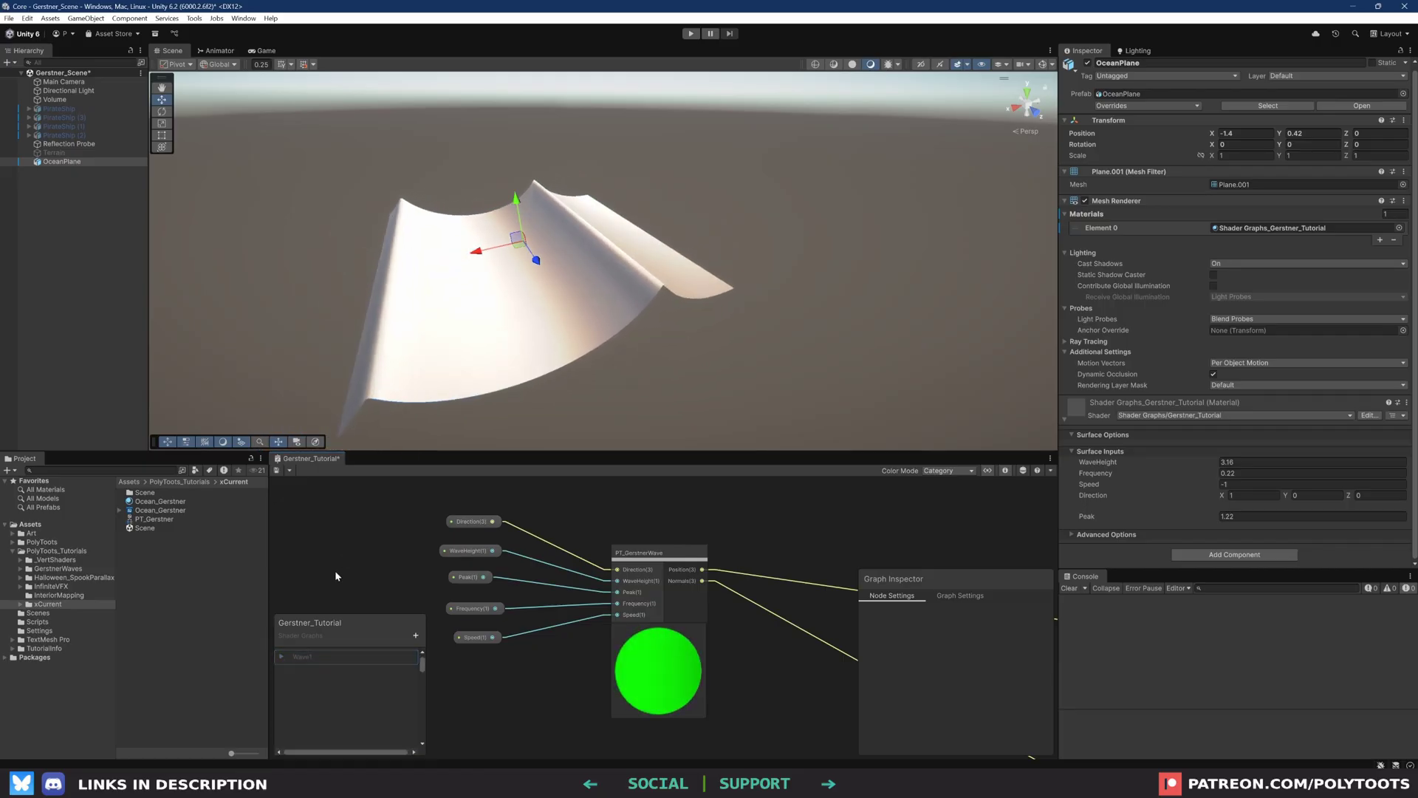
# Maximize the graph window and add a second PT_GerstnerWave node below the first one
pyautogui.hotkey('shift', 'space')
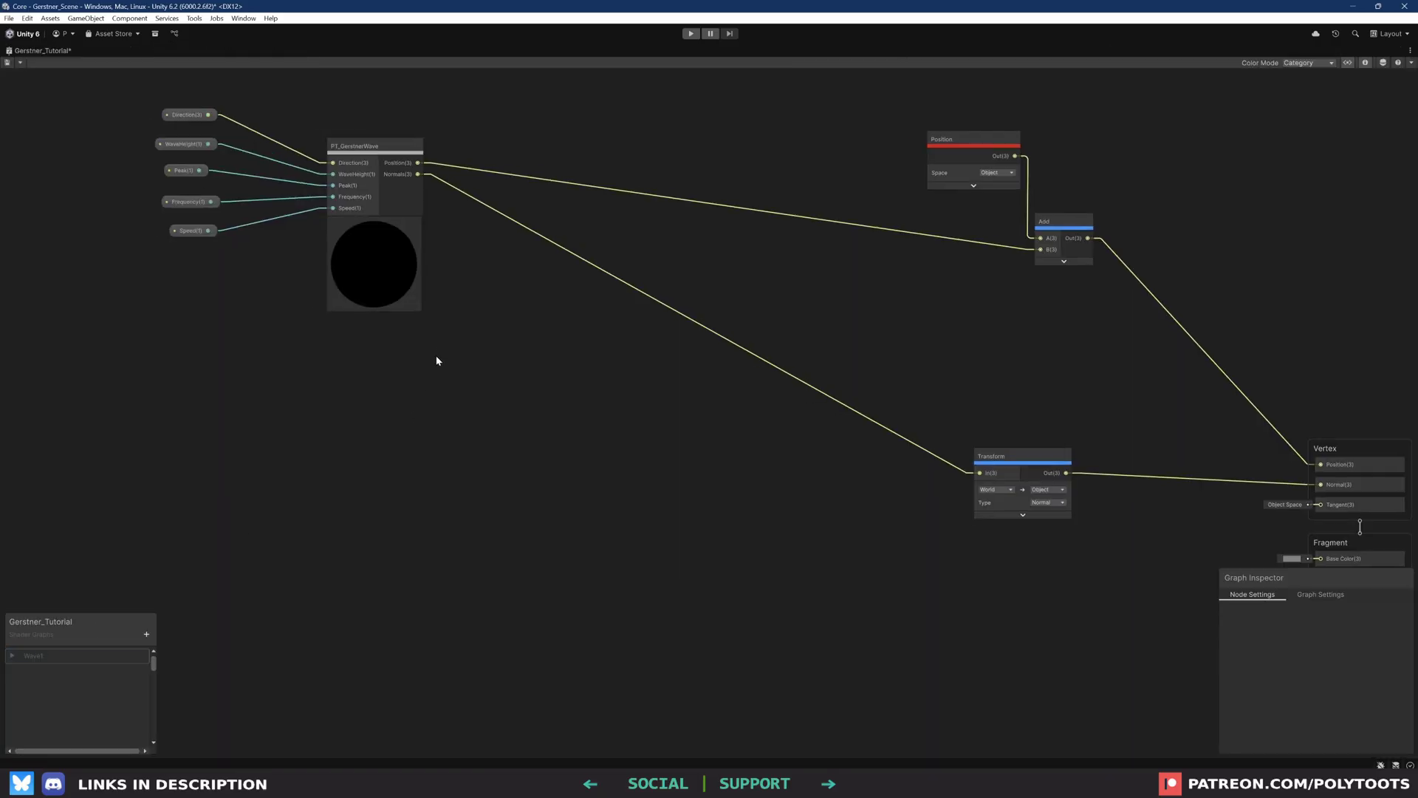
pyautogui.press('space')
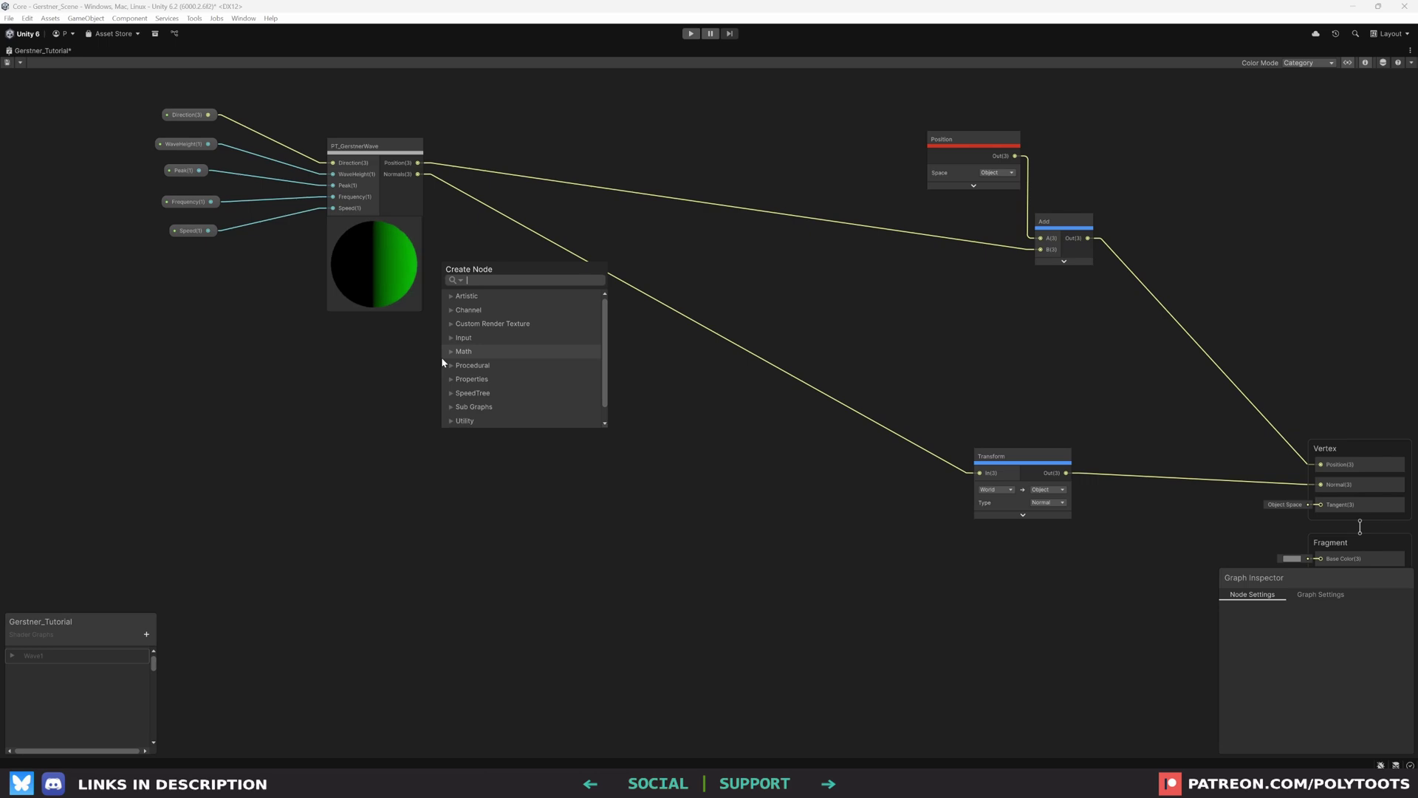
pyautogui.write('ger')
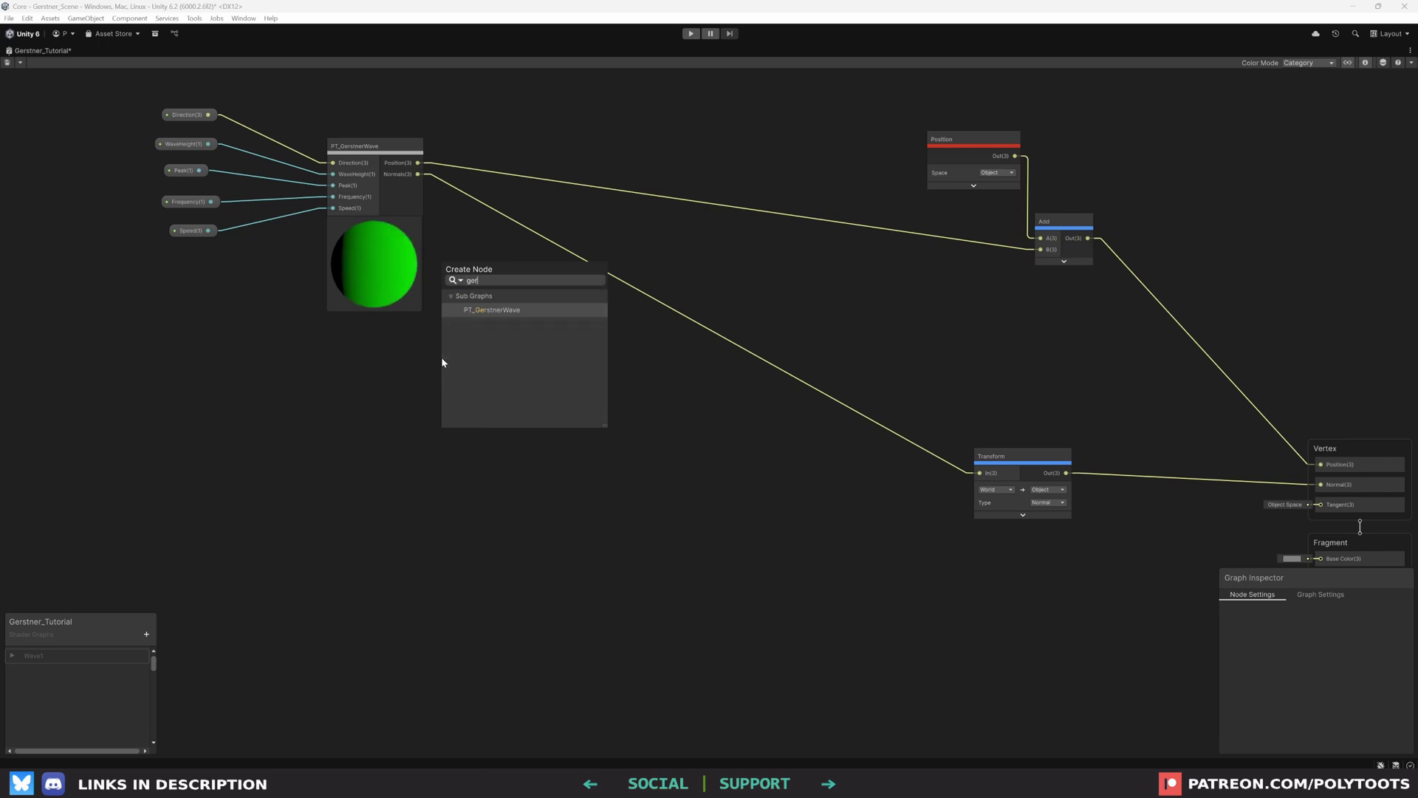
pyautogui.click(491, 311)
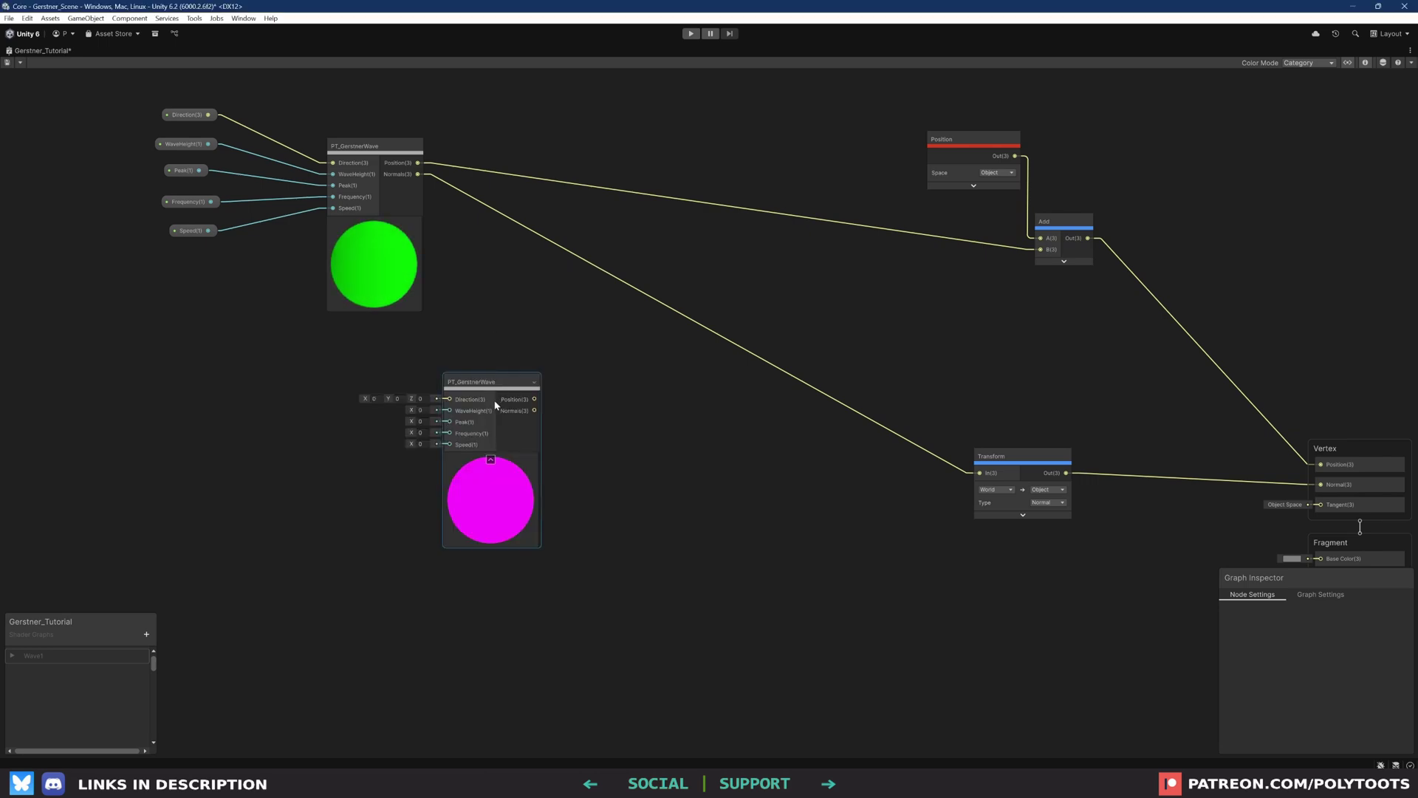
pyautogui.moveTo(509, 386); pyautogui.dragTo(362, 389)
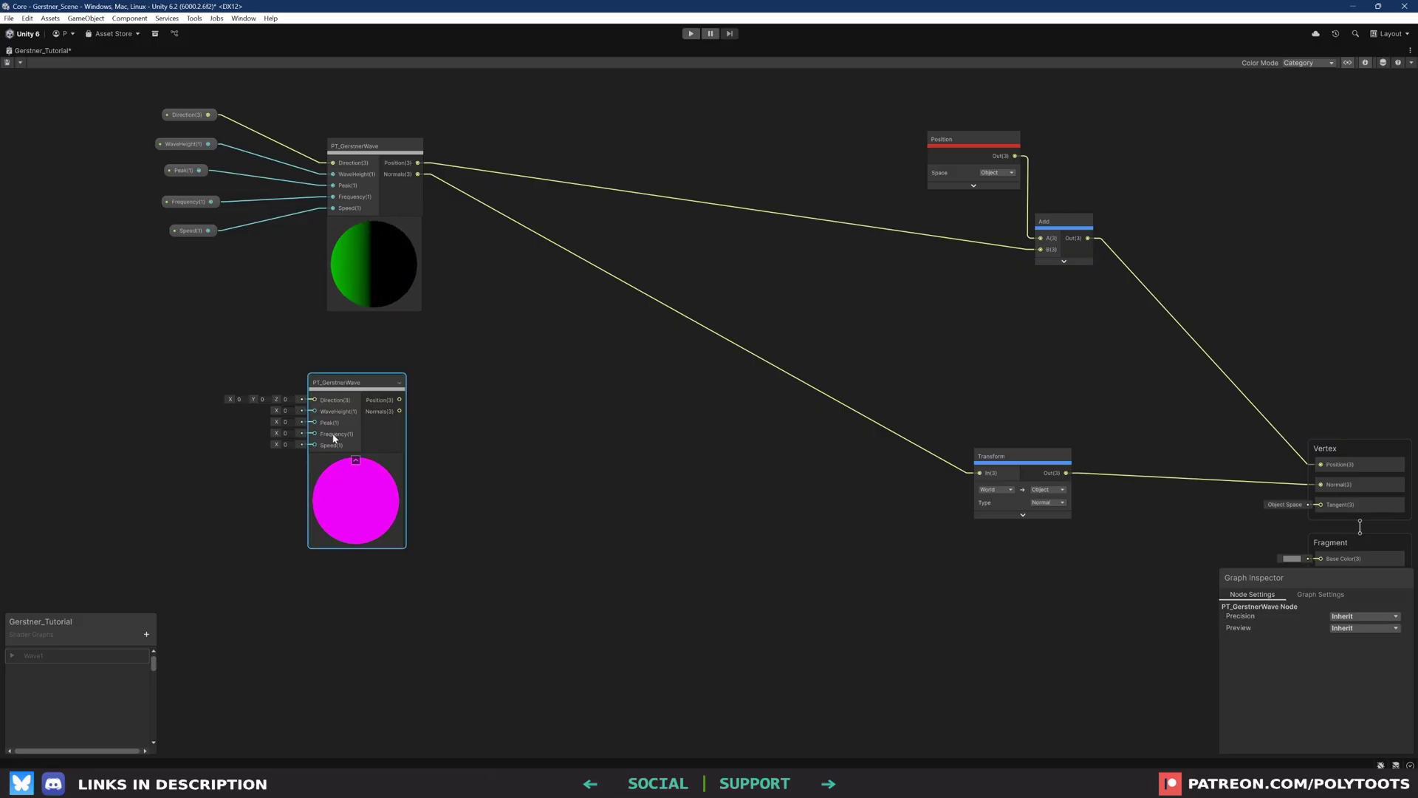
# Duplicate the wave properties and group the copies in a new blackboard category named Wave2
pyautogui.click(13, 655)
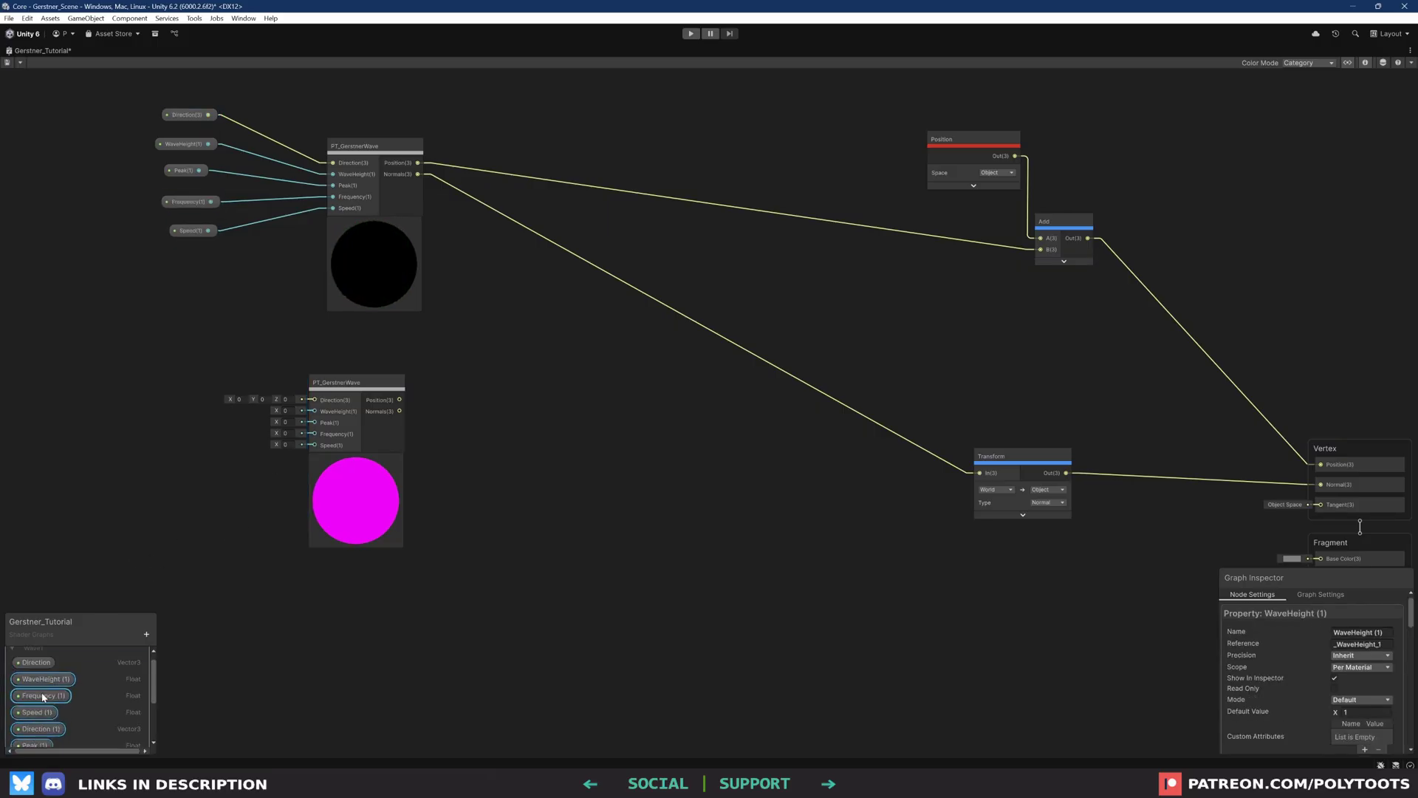
pyautogui.scroll(2, 95, 657)
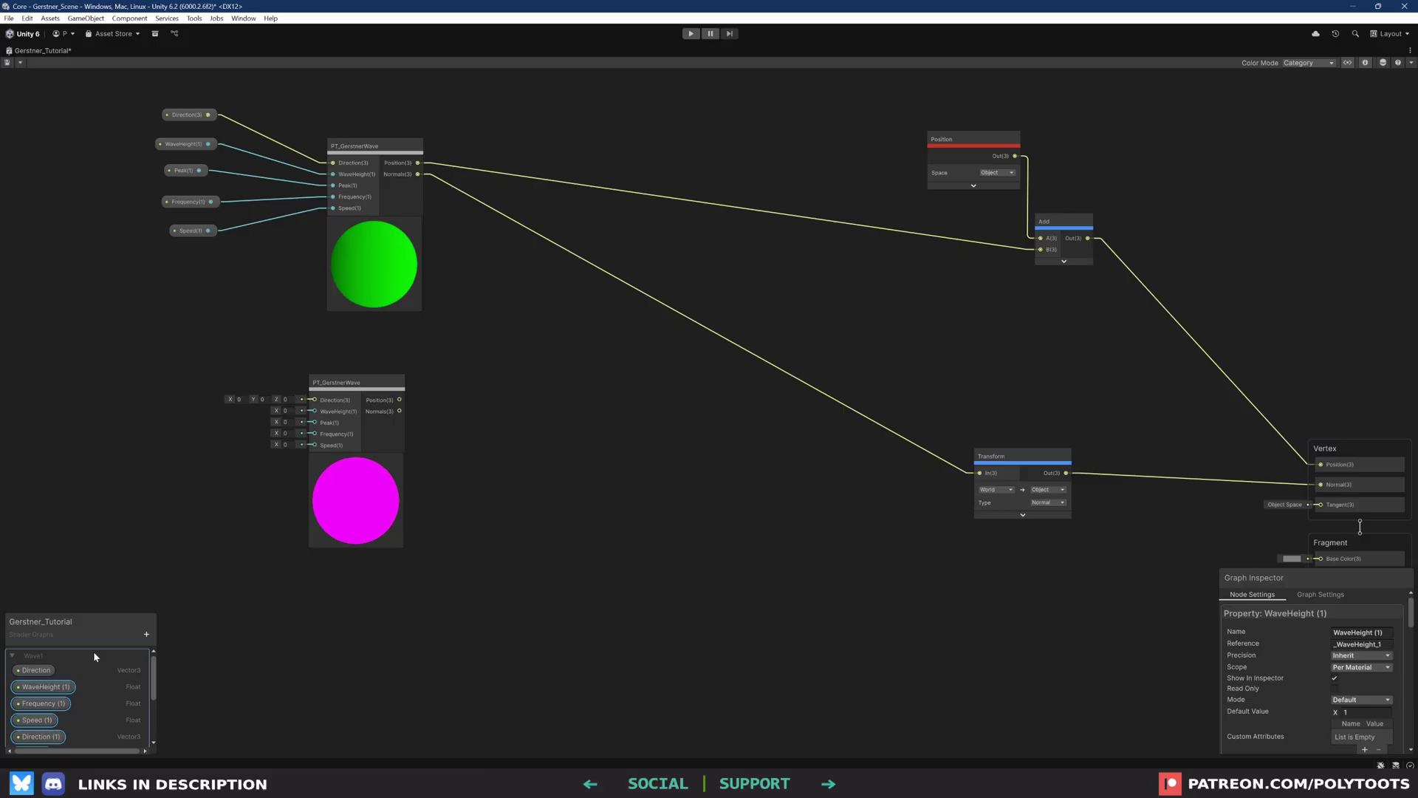
pyautogui.click(145, 635)
pyautogui.click(187, 405)
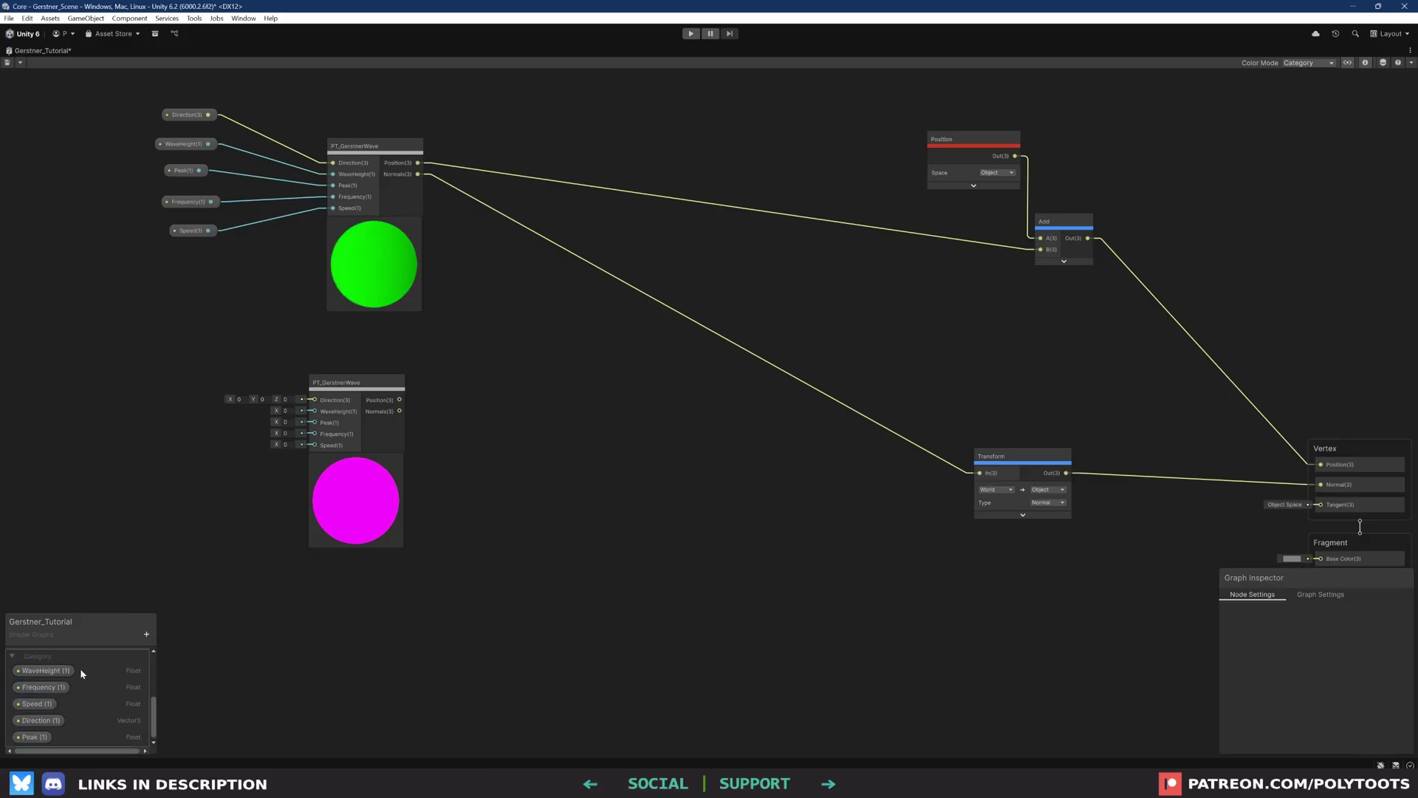
pyautogui.doubleClick(45, 657)
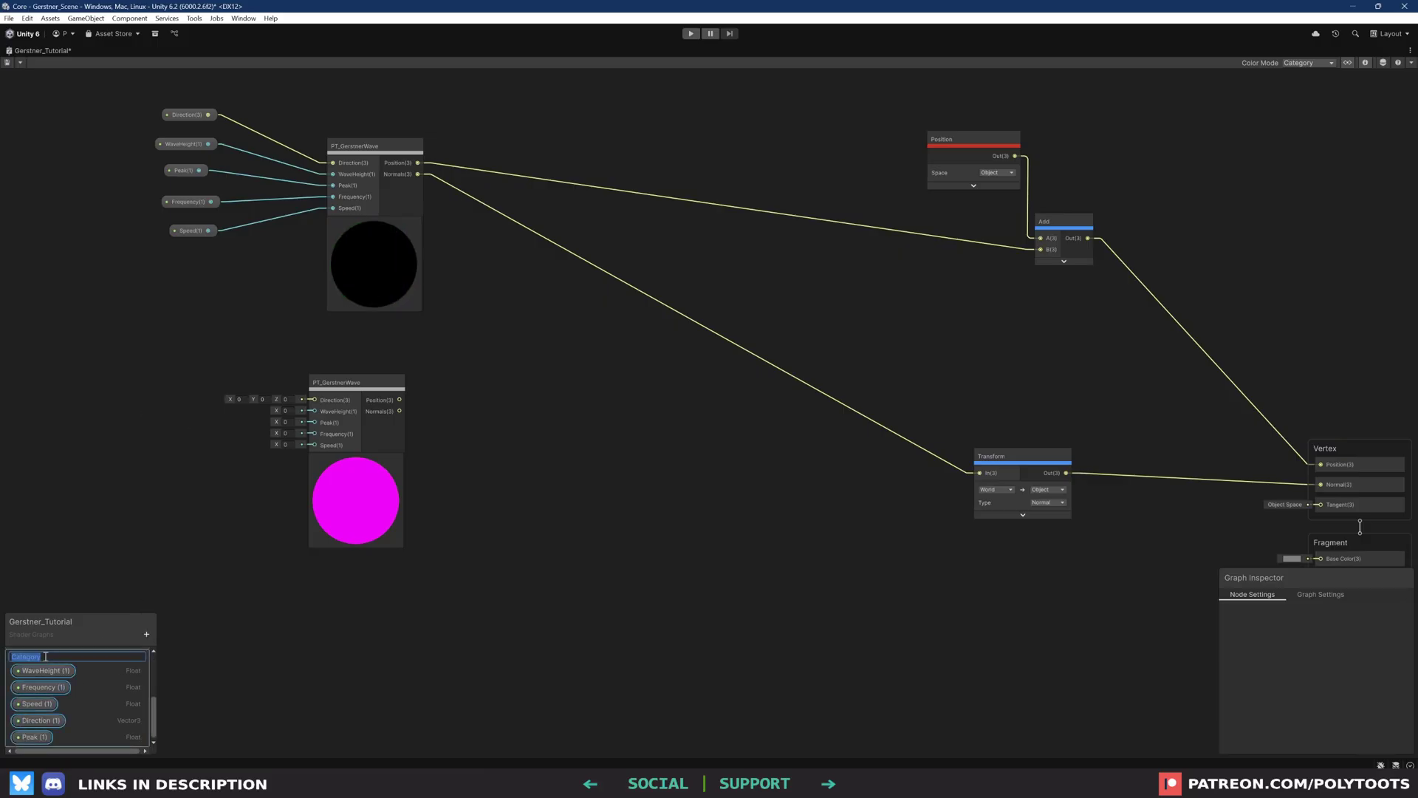
pyautogui.write('2')
# Order the Wave2 properties like Wave1 and place all five as nodes beside the second PT_GerstnerWave node
pyautogui.moveTo(39, 671); pyautogui.dragTo(167, 440)
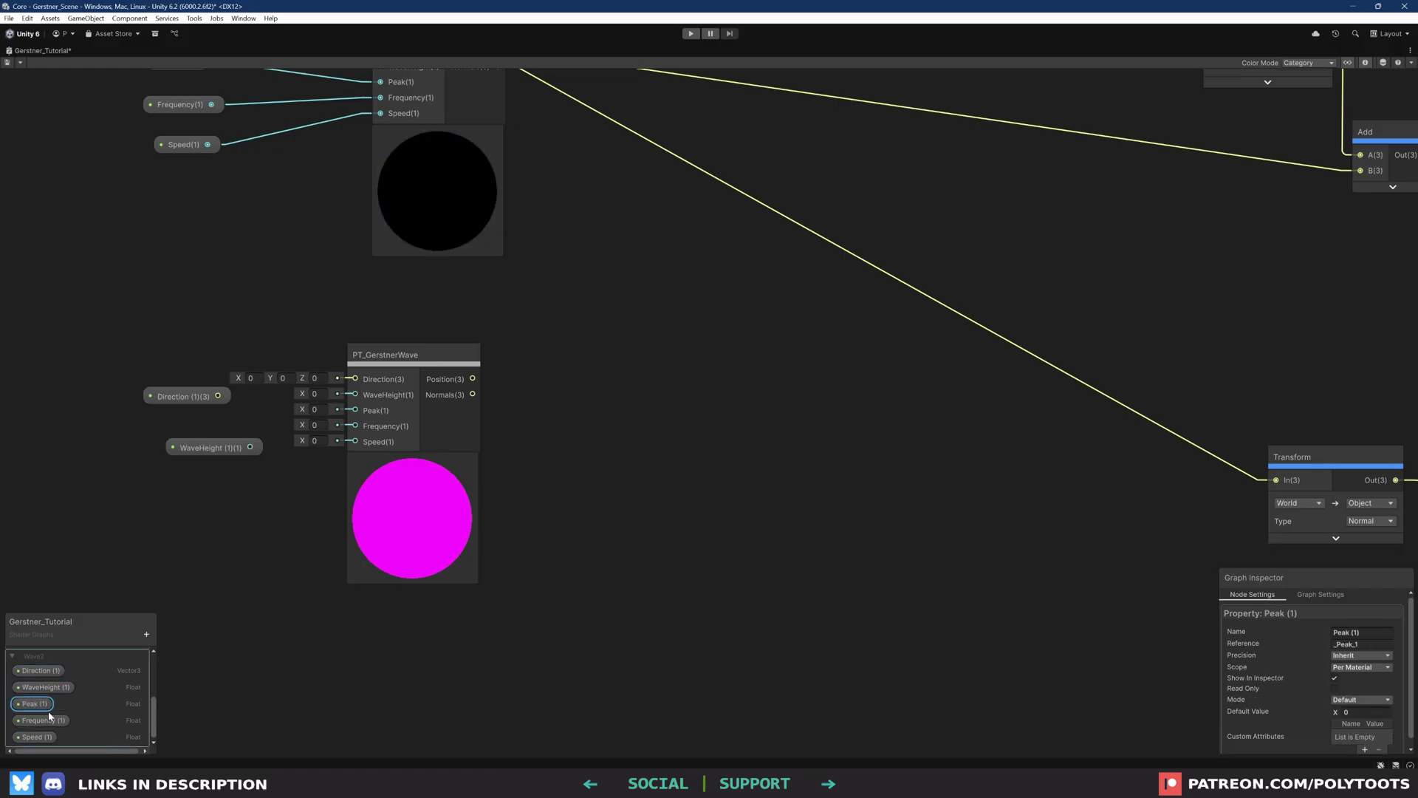
pyautogui.moveTo(48, 710); pyautogui.dragTo(161, 579)
pyautogui.moveTo(37, 737); pyautogui.dragTo(184, 633)
# Line up the five Wave2 property nodes and connect each one to the matching input of the second PT_GerstnerWave node
pyautogui.moveTo(181, 395); pyautogui.dragTo(168, 352)
pyautogui.moveTo(201, 352); pyautogui.dragTo(335, 379)
pyautogui.moveTo(214, 447); pyautogui.dragTo(173, 400)
pyautogui.moveTo(211, 400); pyautogui.dragTo(355, 394)
pyautogui.moveTo(210, 519); pyautogui.dragTo(189, 443)
pyautogui.moveTo(204, 443); pyautogui.dragTo(355, 410)
pyautogui.moveTo(203, 587); pyautogui.dragTo(198, 548)
pyautogui.moveTo(234, 547); pyautogui.dragTo(356, 425)
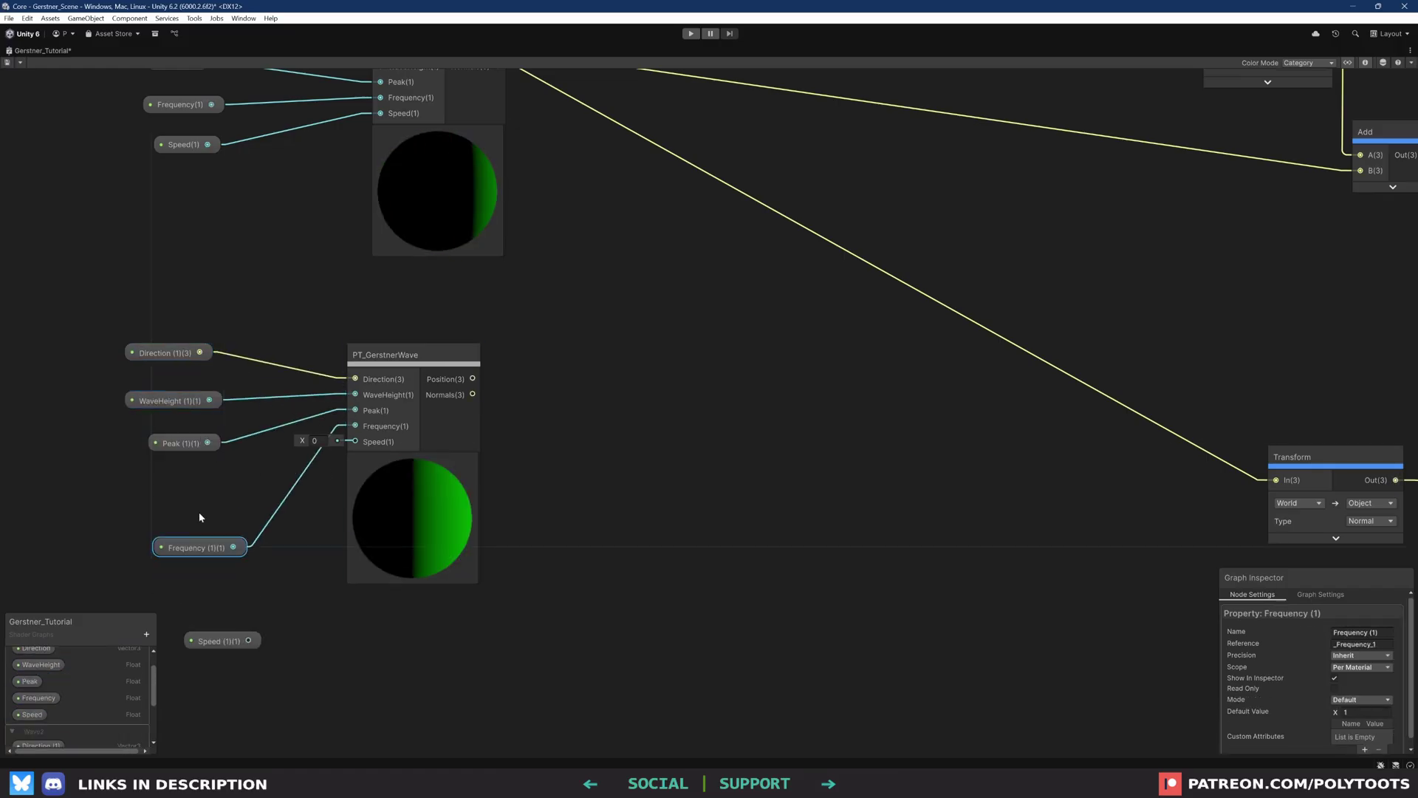
pyautogui.moveTo(222, 640); pyautogui.dragTo(191, 535)
pyautogui.moveTo(219, 534); pyautogui.dragTo(355, 441)
# Sum the Position outputs of both PT_GerstnerWave nodes with a new Add node feeding the final position Add, and collapse its preview
pyautogui.moveTo(869, 332); pyautogui.dragTo(862, 305)
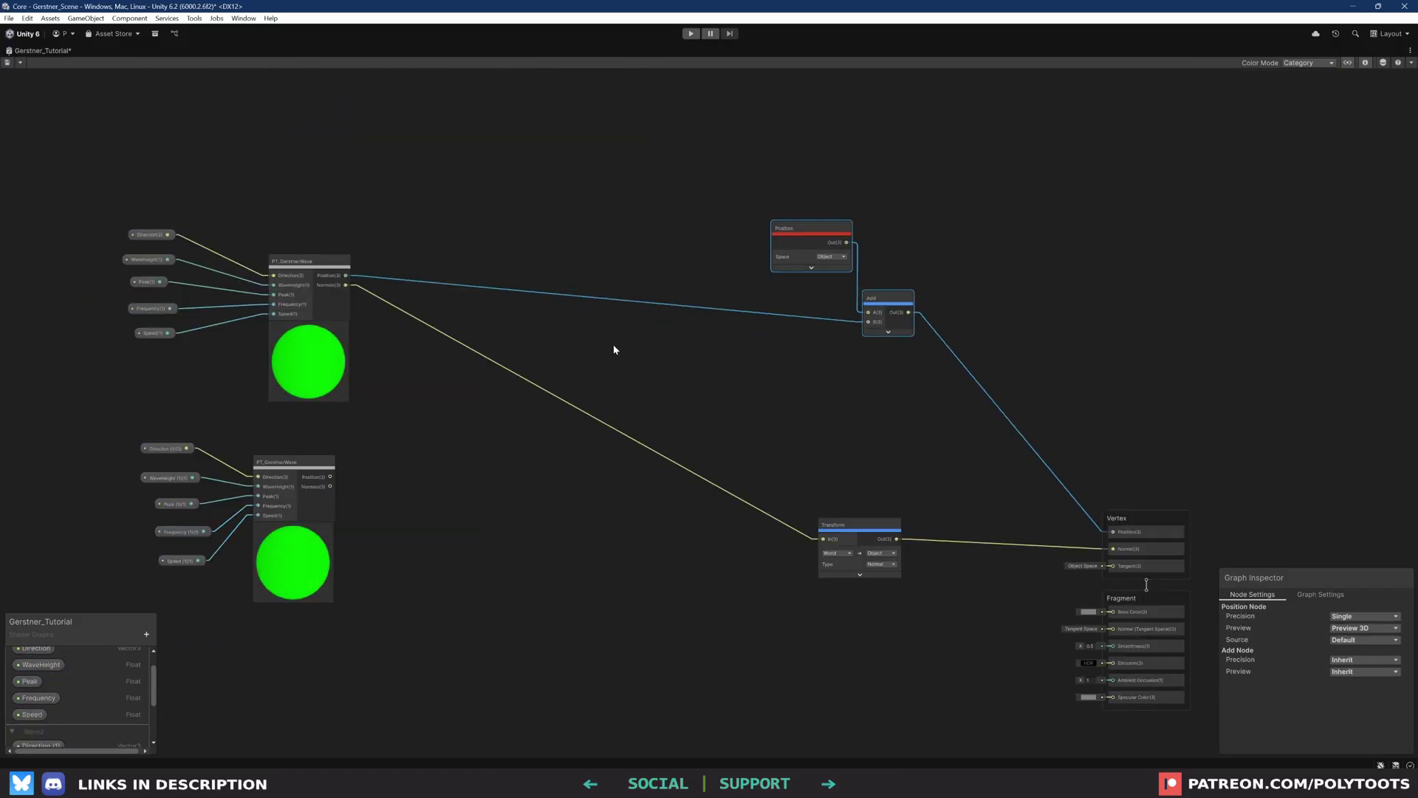
pyautogui.press('space')
pyautogui.write('add')
pyautogui.click(633, 317)
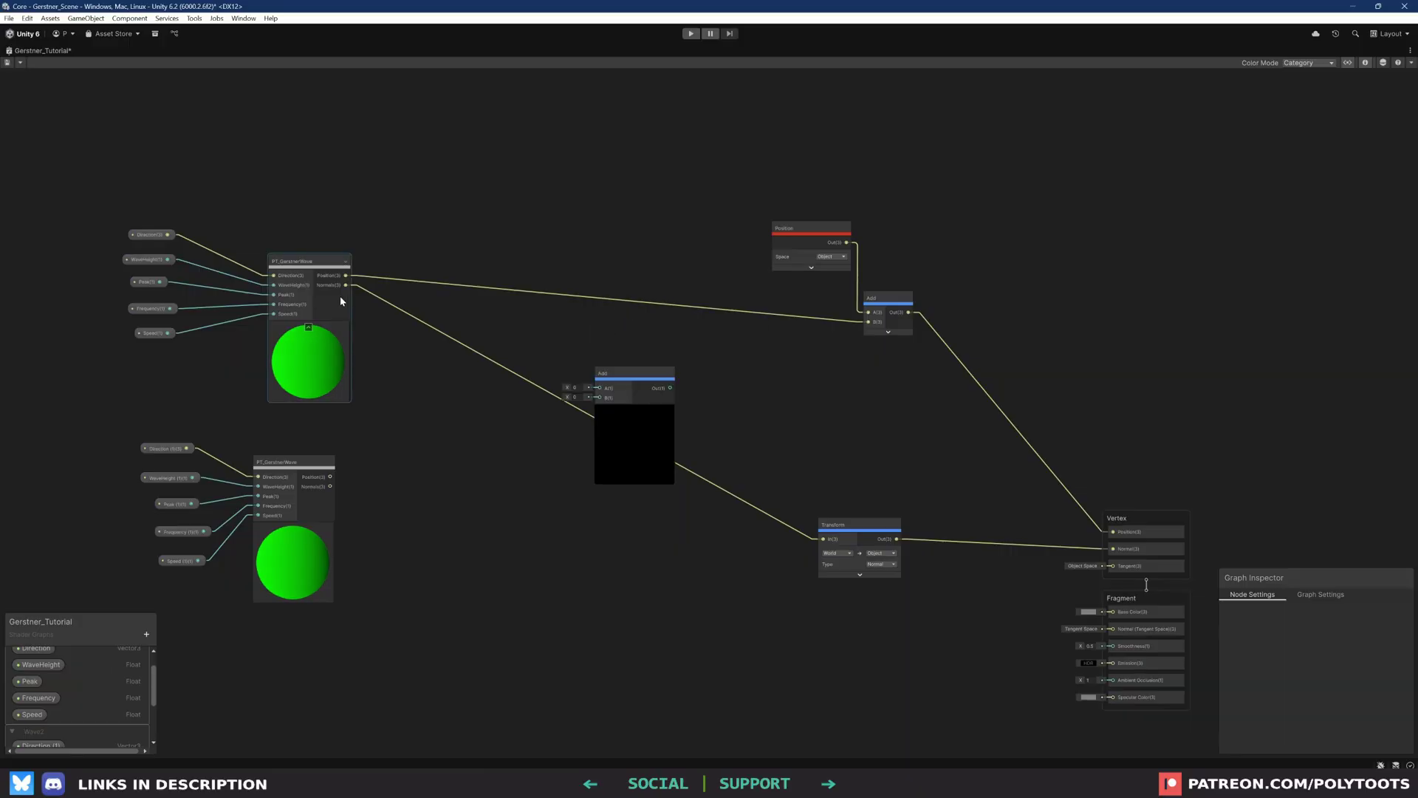
pyautogui.moveTo(594, 401); pyautogui.dragTo(599, 397)
pyautogui.moveTo(668, 400); pyautogui.dragTo(744, 352)
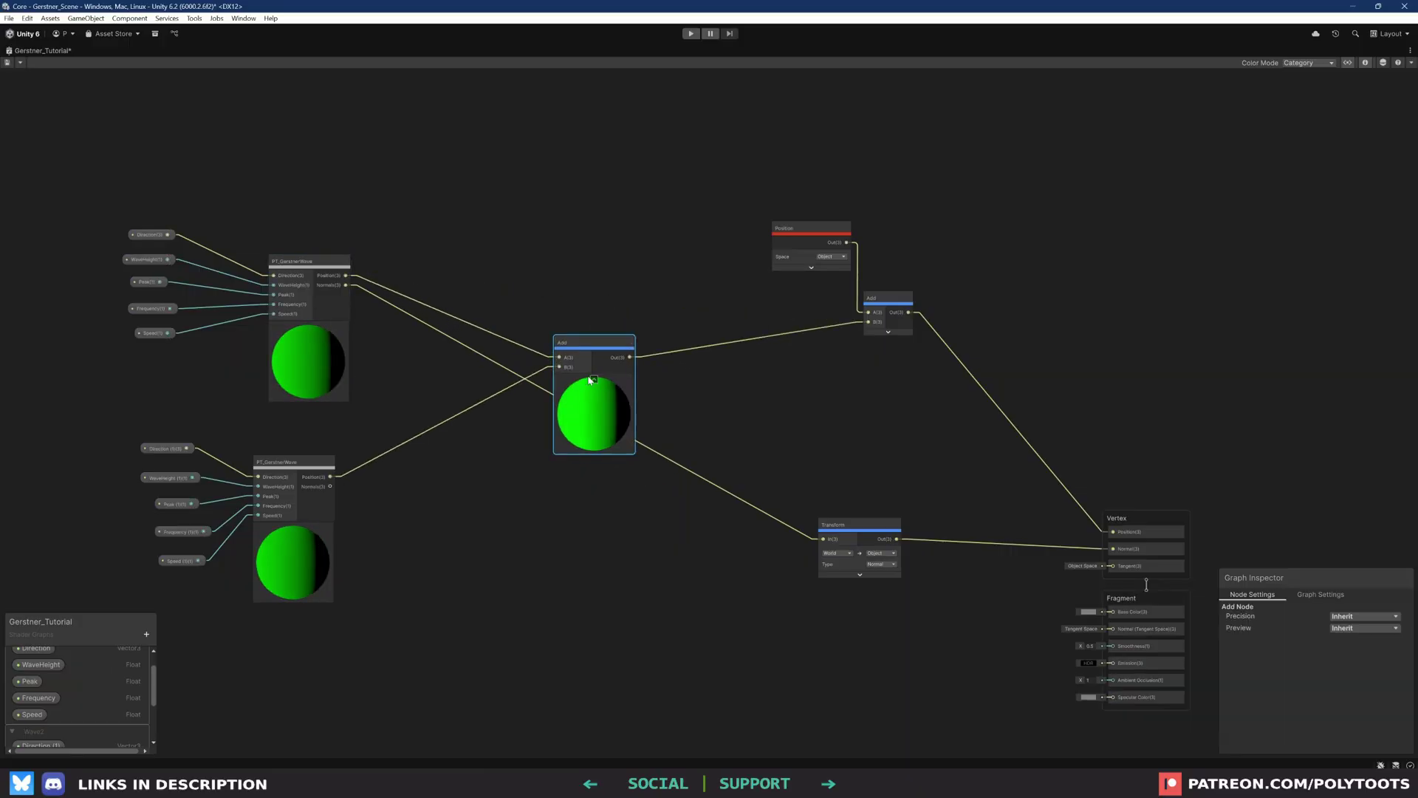
pyautogui.click(594, 379)
pyautogui.moveTo(569, 342); pyautogui.dragTo(562, 297)
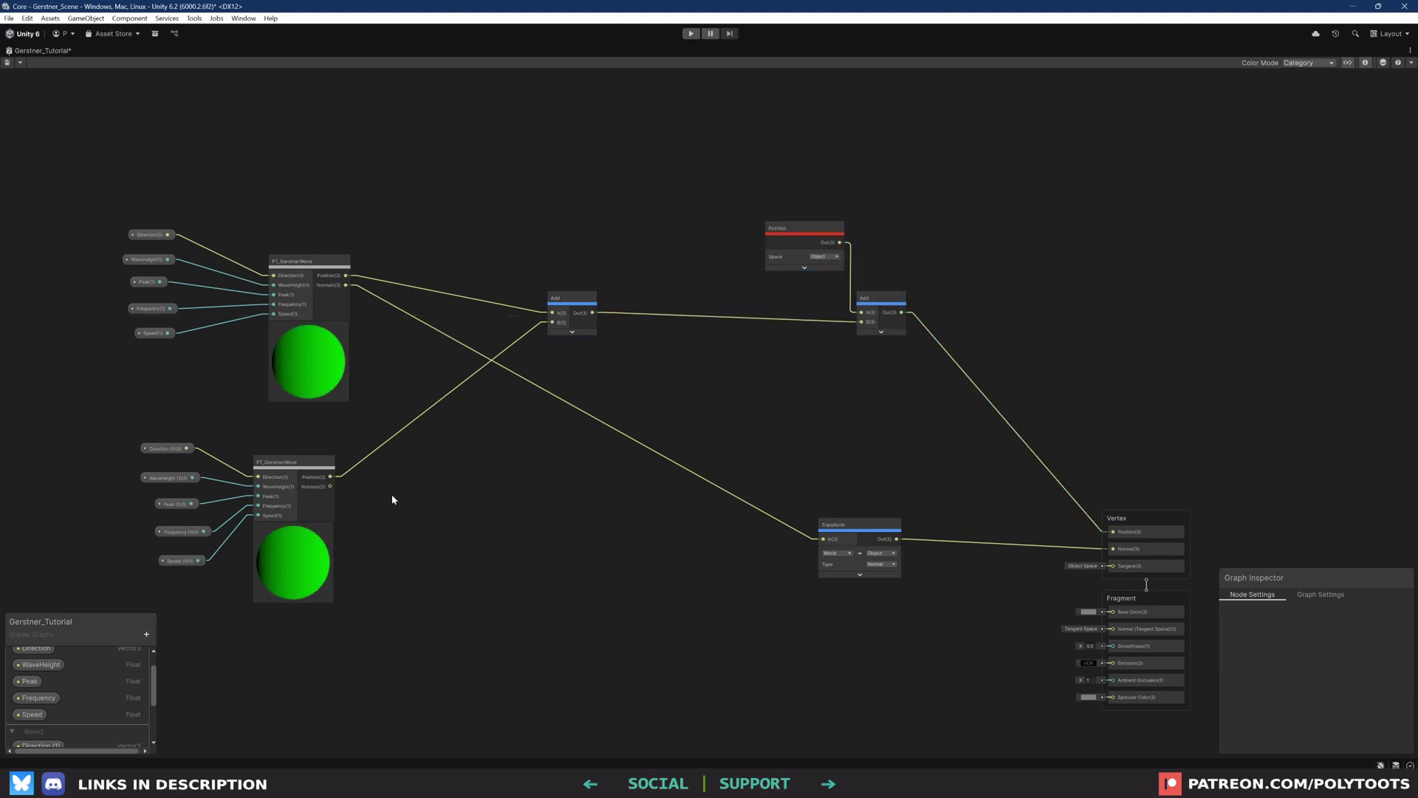
# Combine the Normals outputs of both PT_GerstnerWave nodes with a Normal Blend node and connect its result to the Transform node
pyautogui.press('space')
pyautogui.write('normal ')
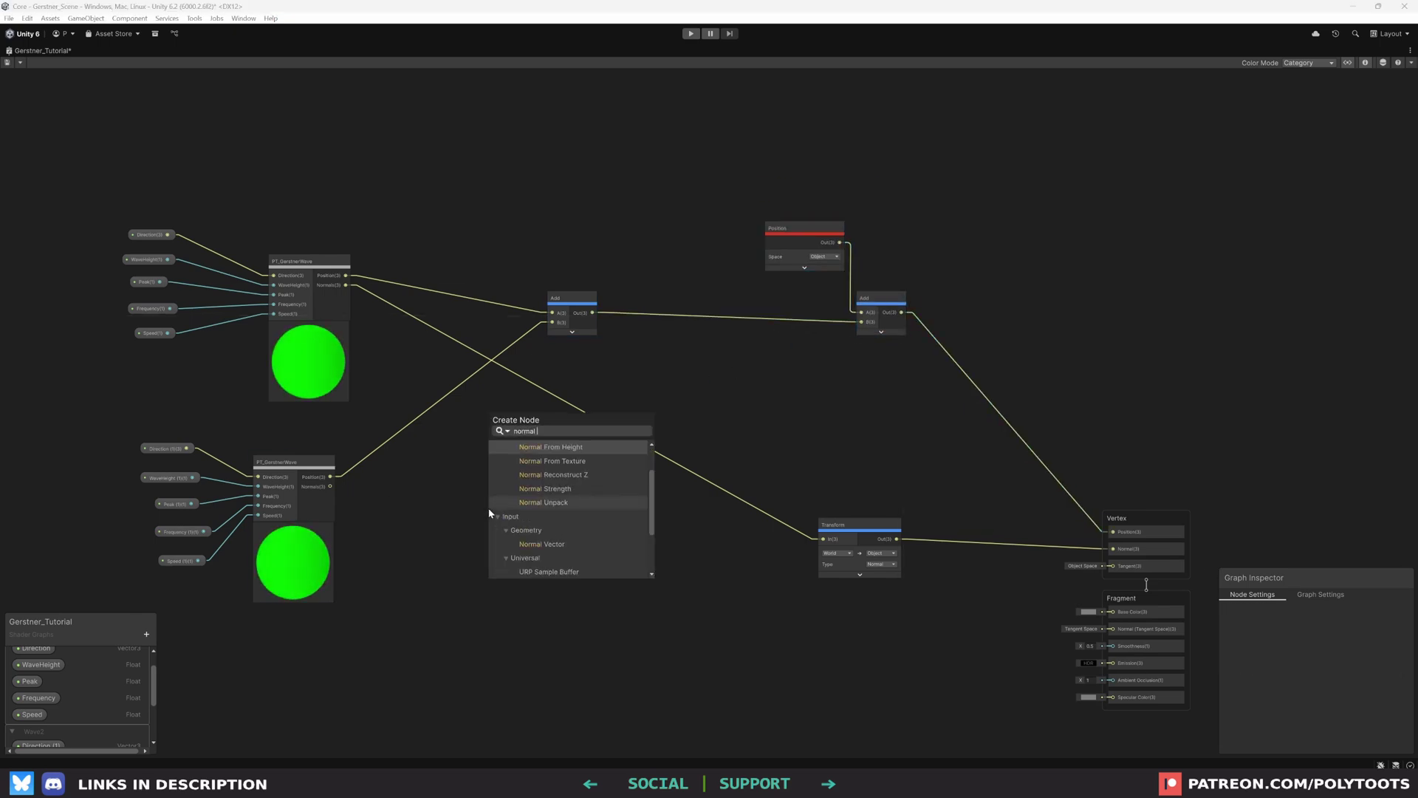
pyautogui.write('b')
pyautogui.press('Return')
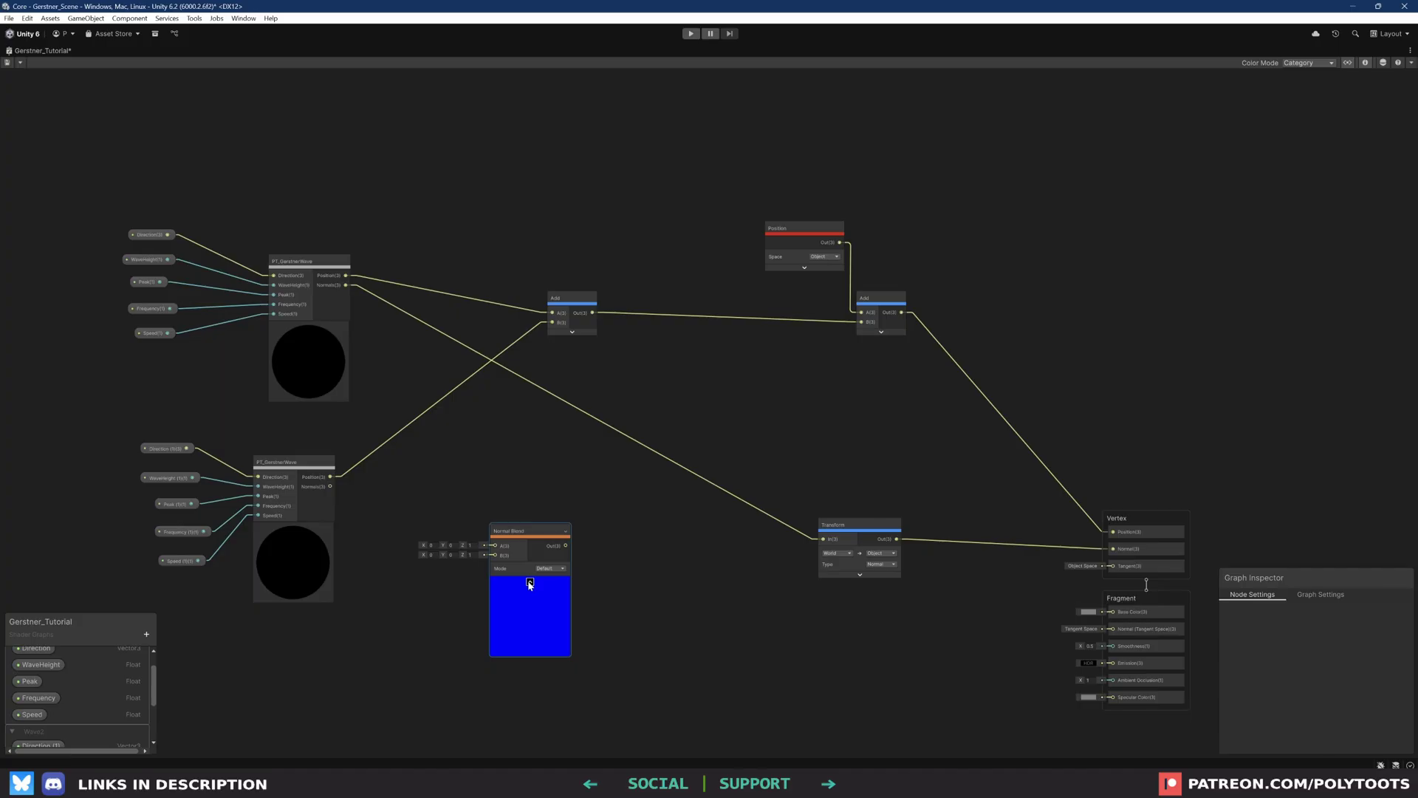
pyautogui.moveTo(508, 532); pyautogui.dragTo(506, 472)
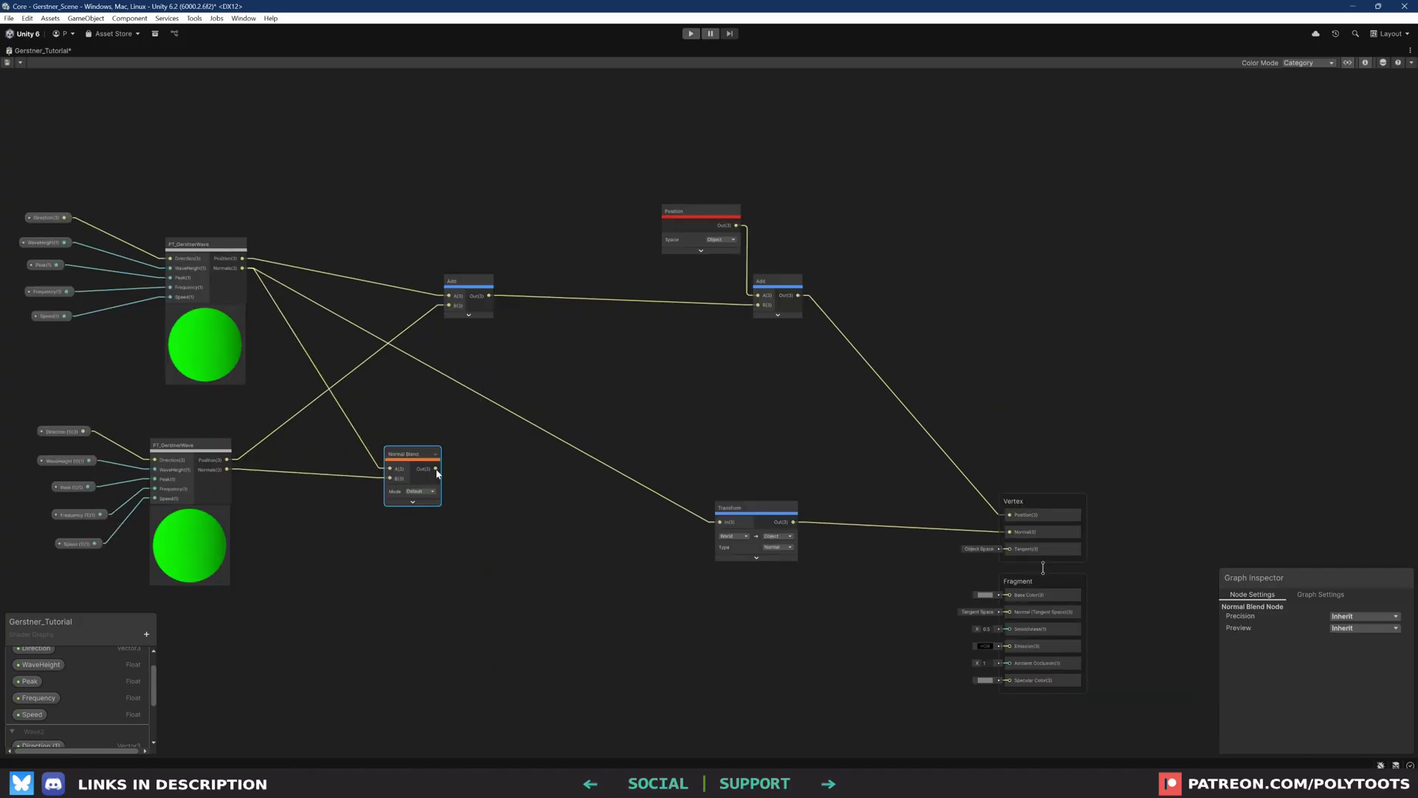
pyautogui.moveTo(437, 471); pyautogui.dragTo(447, 515)
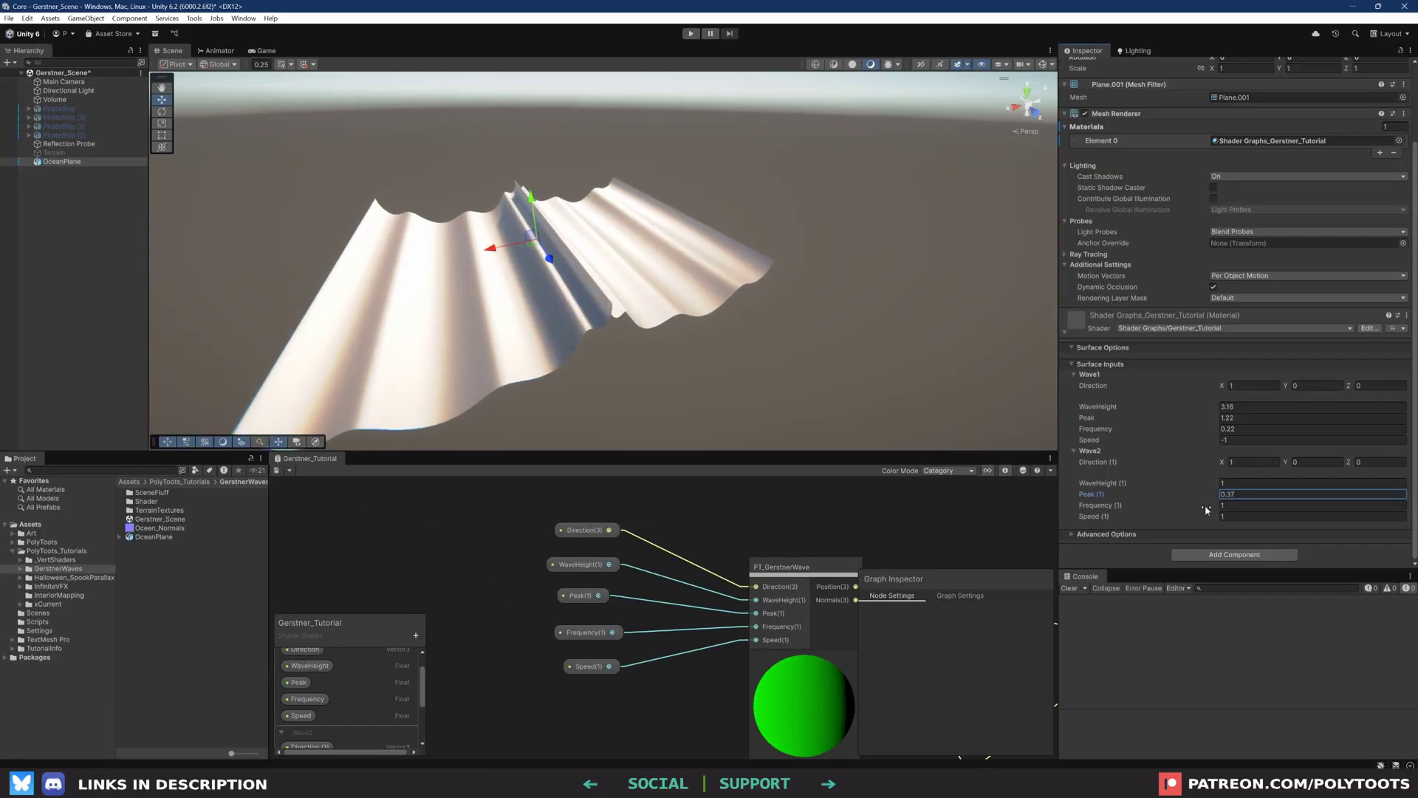
# Tune the ocean material with Wave1 WaveHeight 3 and Peak 1, and Wave2 Frequency 0.49 and Direction Z -0.6
pyautogui.moveTo(1205, 508); pyautogui.dragTo(1209, 413)
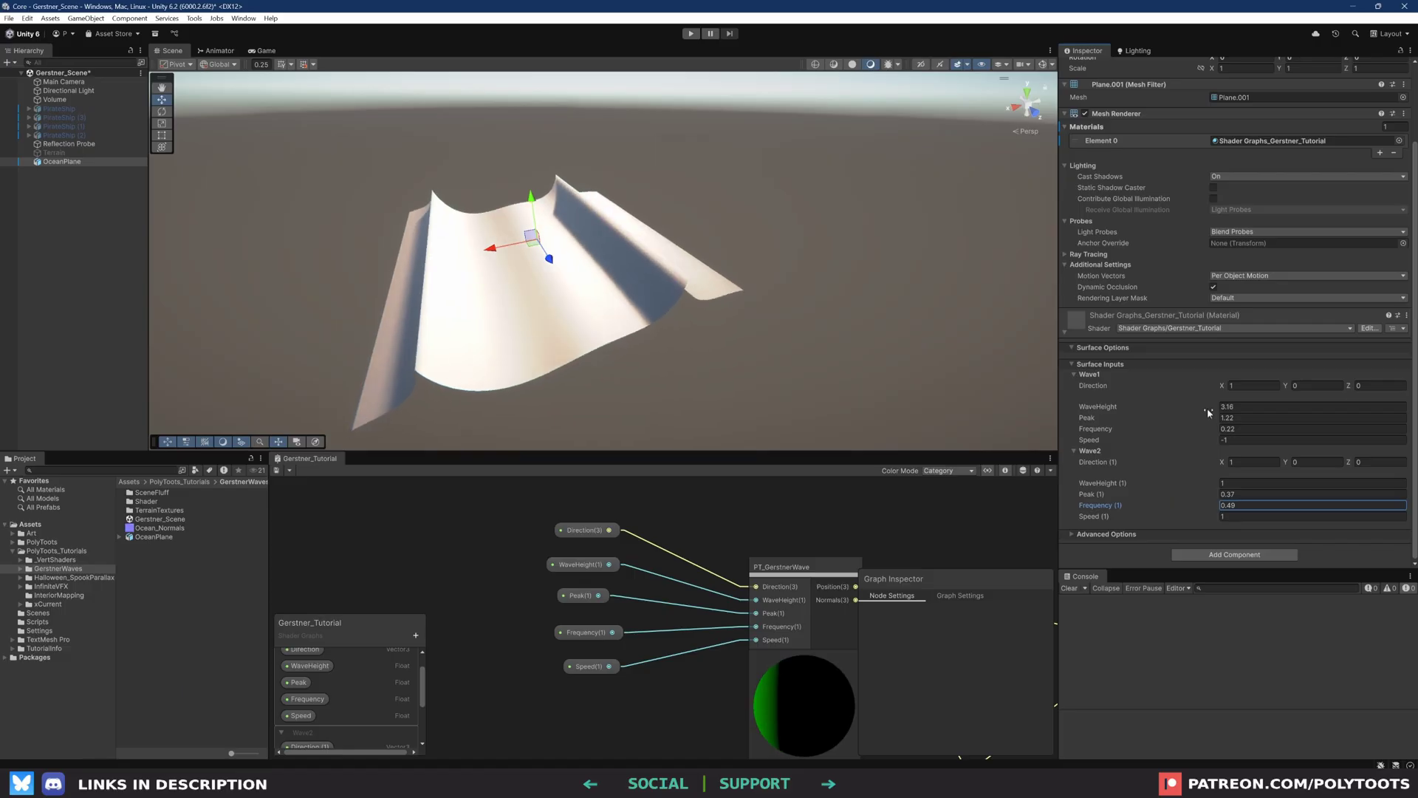
pyautogui.click(1256, 406)
pyautogui.write('3')
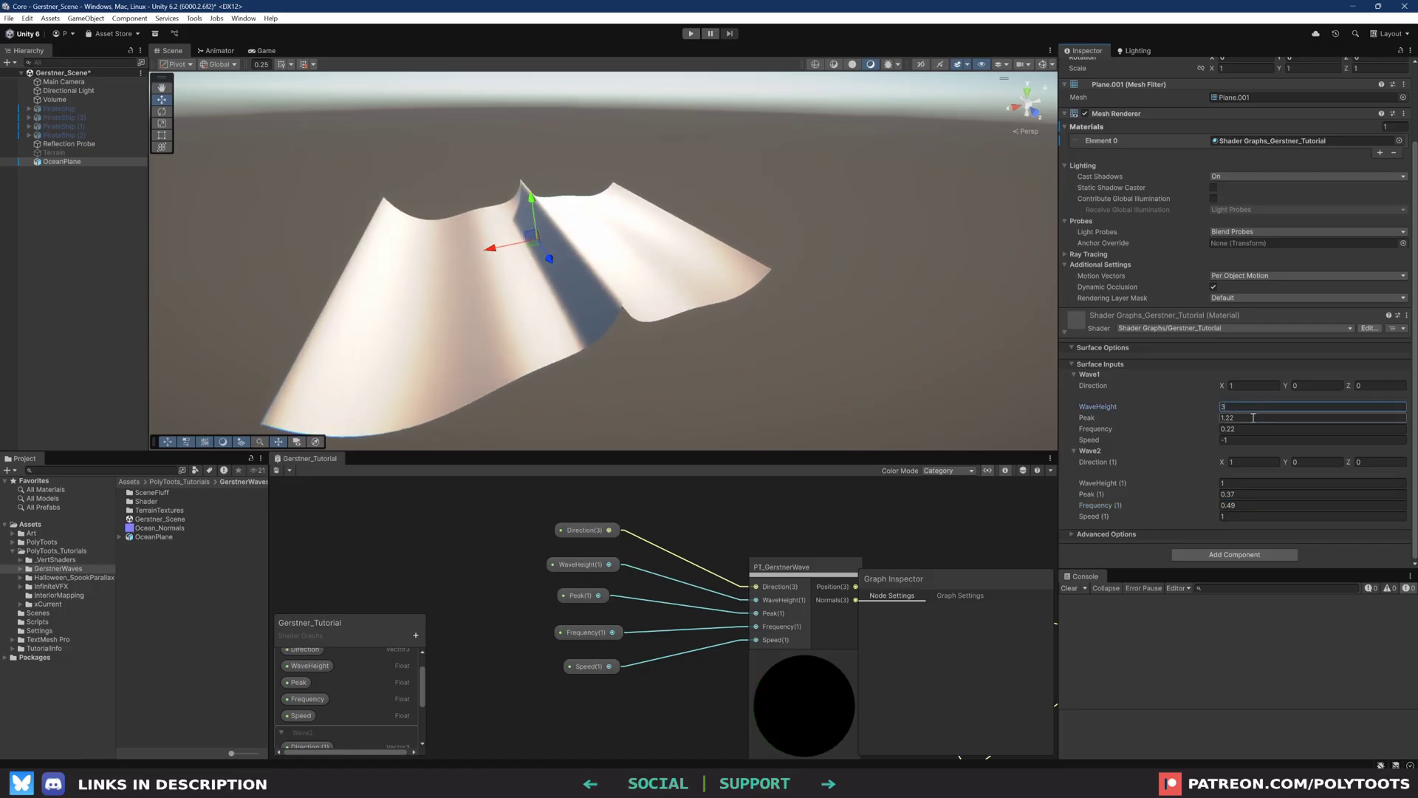
pyautogui.click(1254, 417)
pyautogui.write('1')
pyautogui.press('Tab')
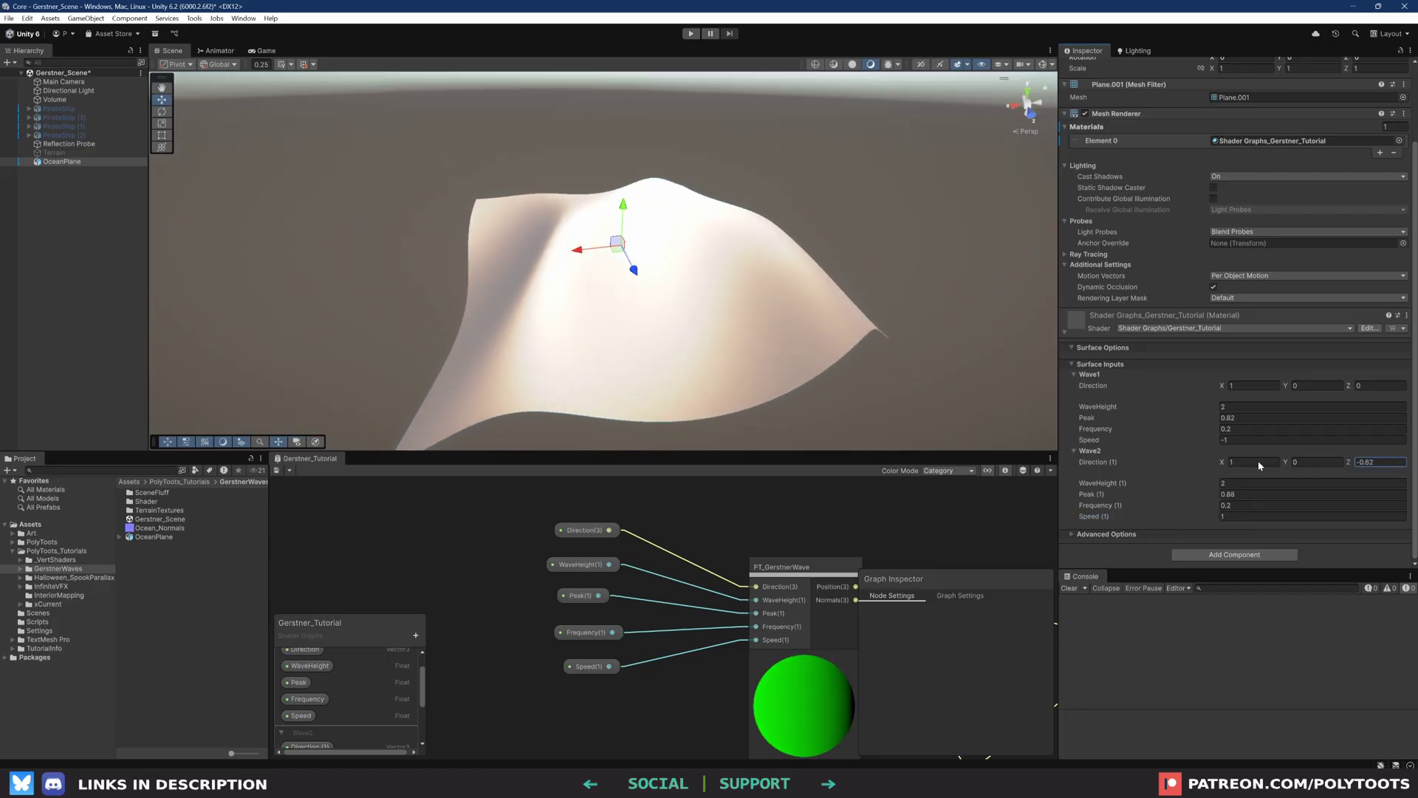
pyautogui.moveTo(1259, 462); pyautogui.dragTo(1258, 461)
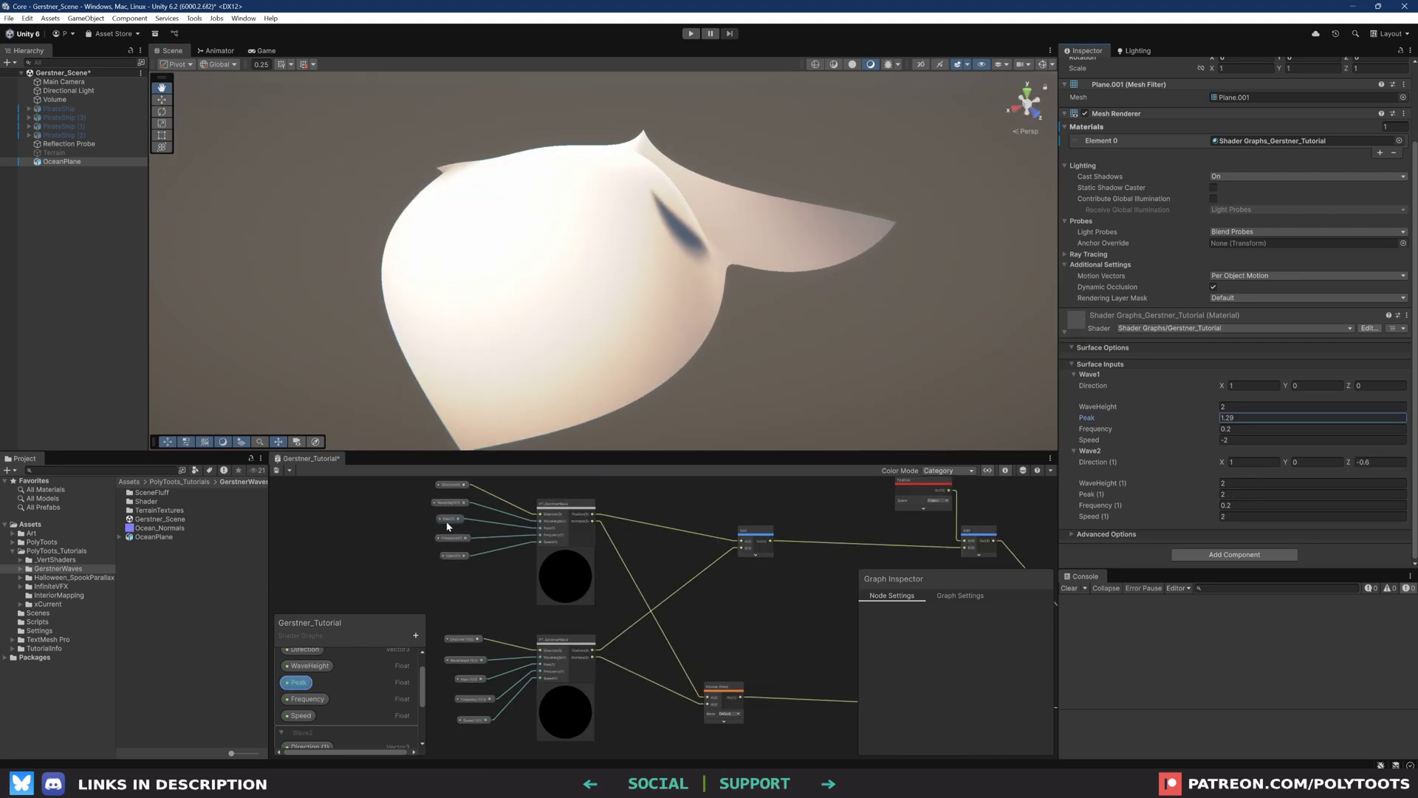
# Move the Wave1 Peak property node aside and connect it to the Peak input of the second PT_GerstnerWave node as well
pyautogui.click(397, 560)
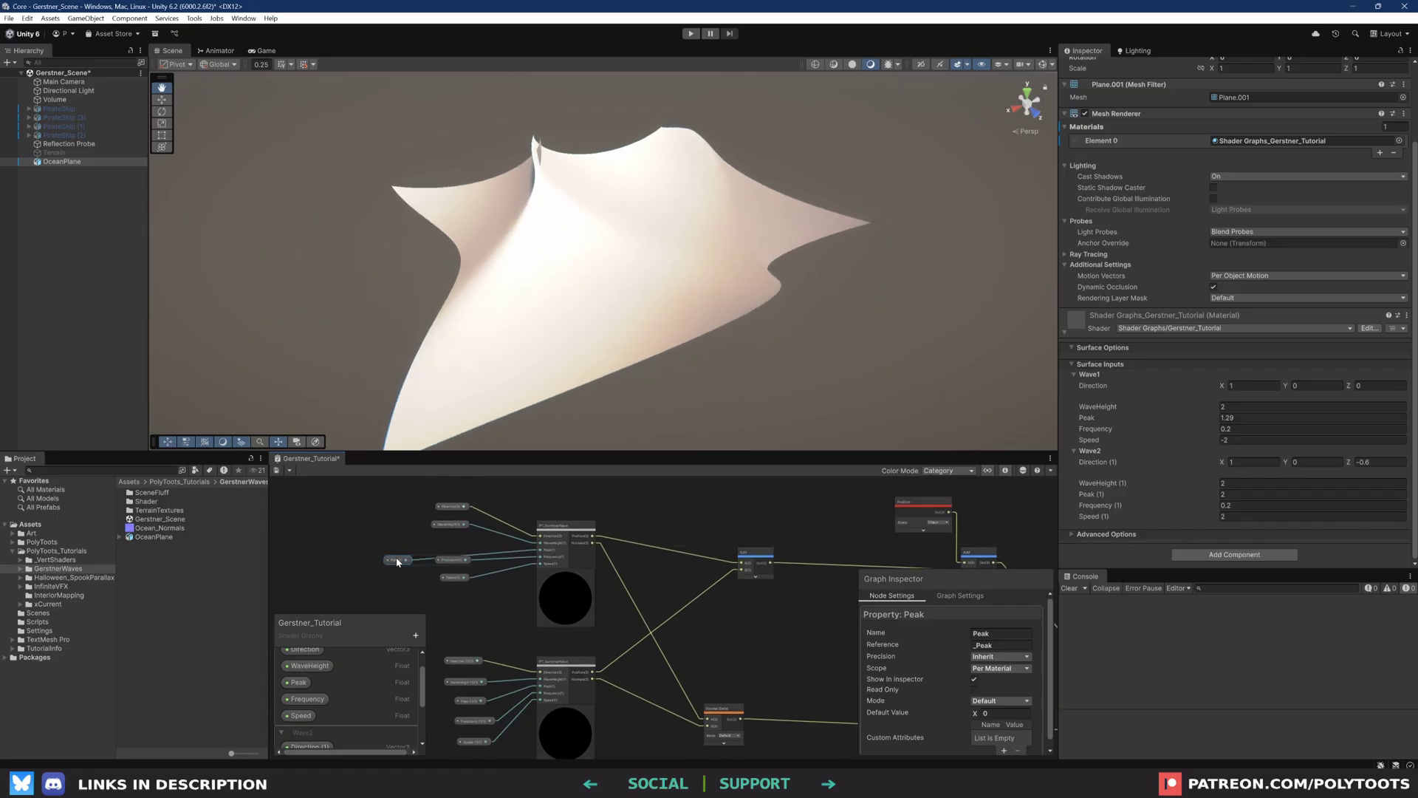
pyautogui.moveTo(397, 558); pyautogui.dragTo(409, 553)
pyautogui.moveTo(418, 555); pyautogui.dragTo(432, 530, button='middle')
pyautogui.moveTo(430, 529); pyautogui.dragTo(551, 660)
# Delete the Peak (1) node and its Wave2 property from the graph, and set the material's shared Peak to 1.16
pyautogui.click(478, 677)
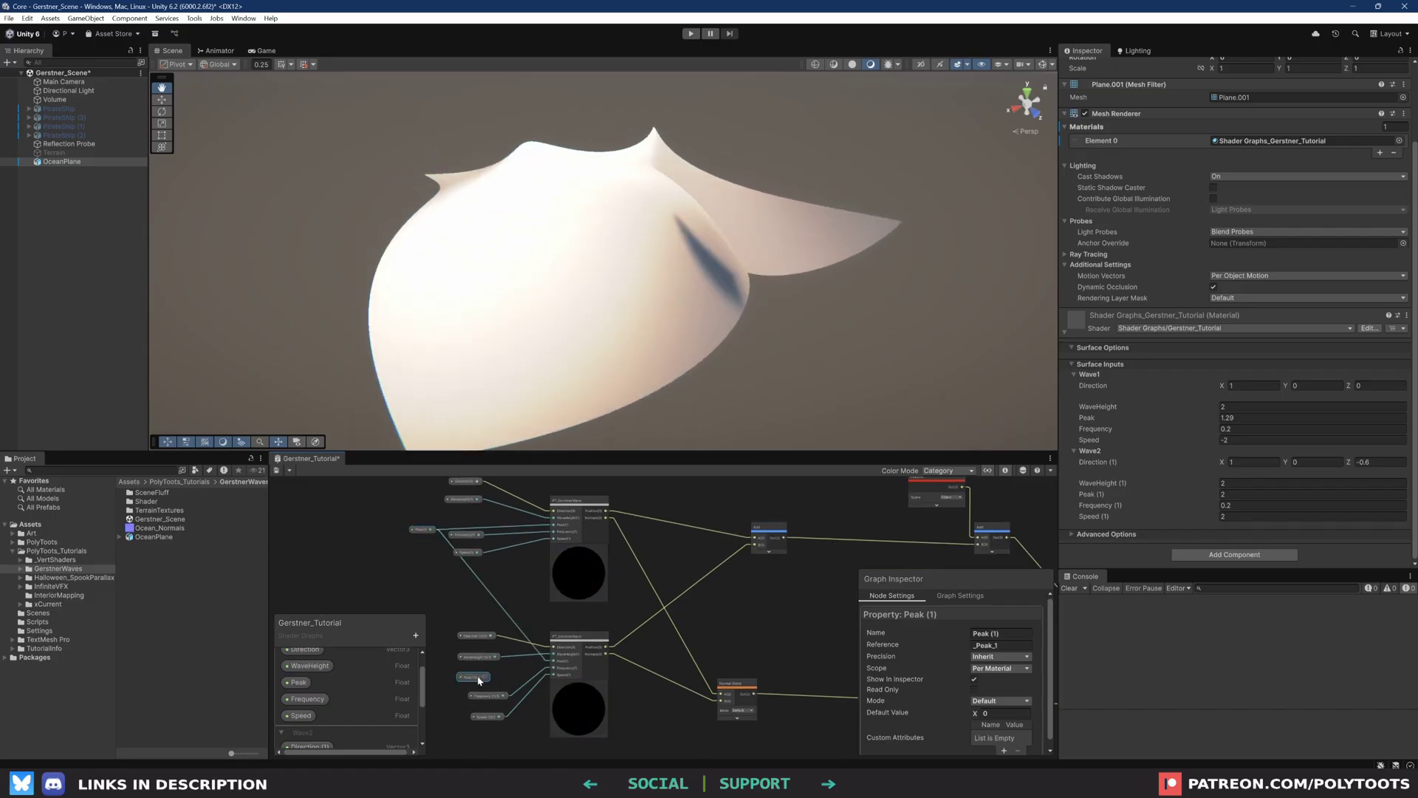
pyautogui.press('Delete')
pyautogui.scroll(-3, 351, 697)
pyautogui.click(325, 704)
pyautogui.press('Delete')
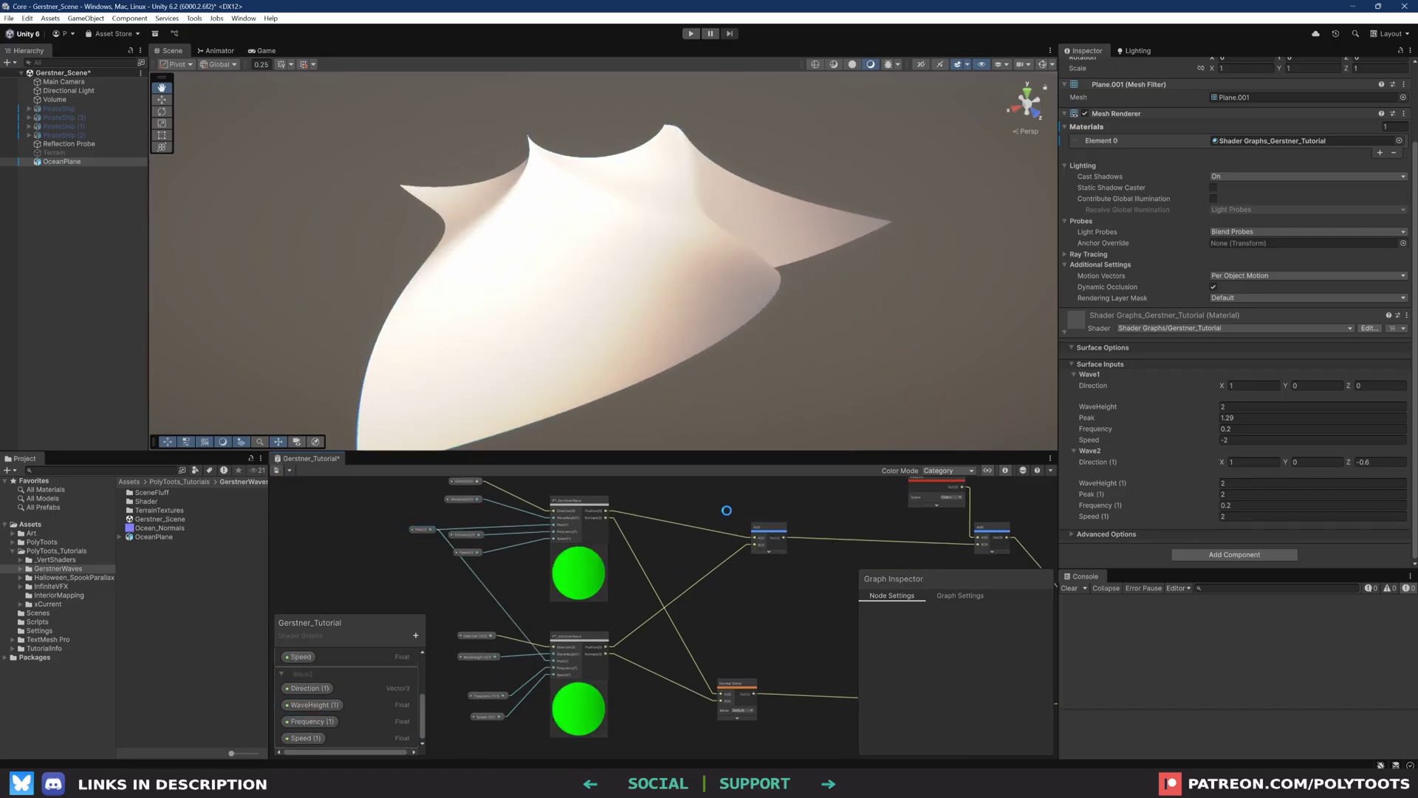
pyautogui.moveTo(1185, 425)
pyautogui.mouseDown()
pyautogui.moveTo(1098, 423)
pyautogui.moveTo(1189, 427)
pyautogui.mouseUp()
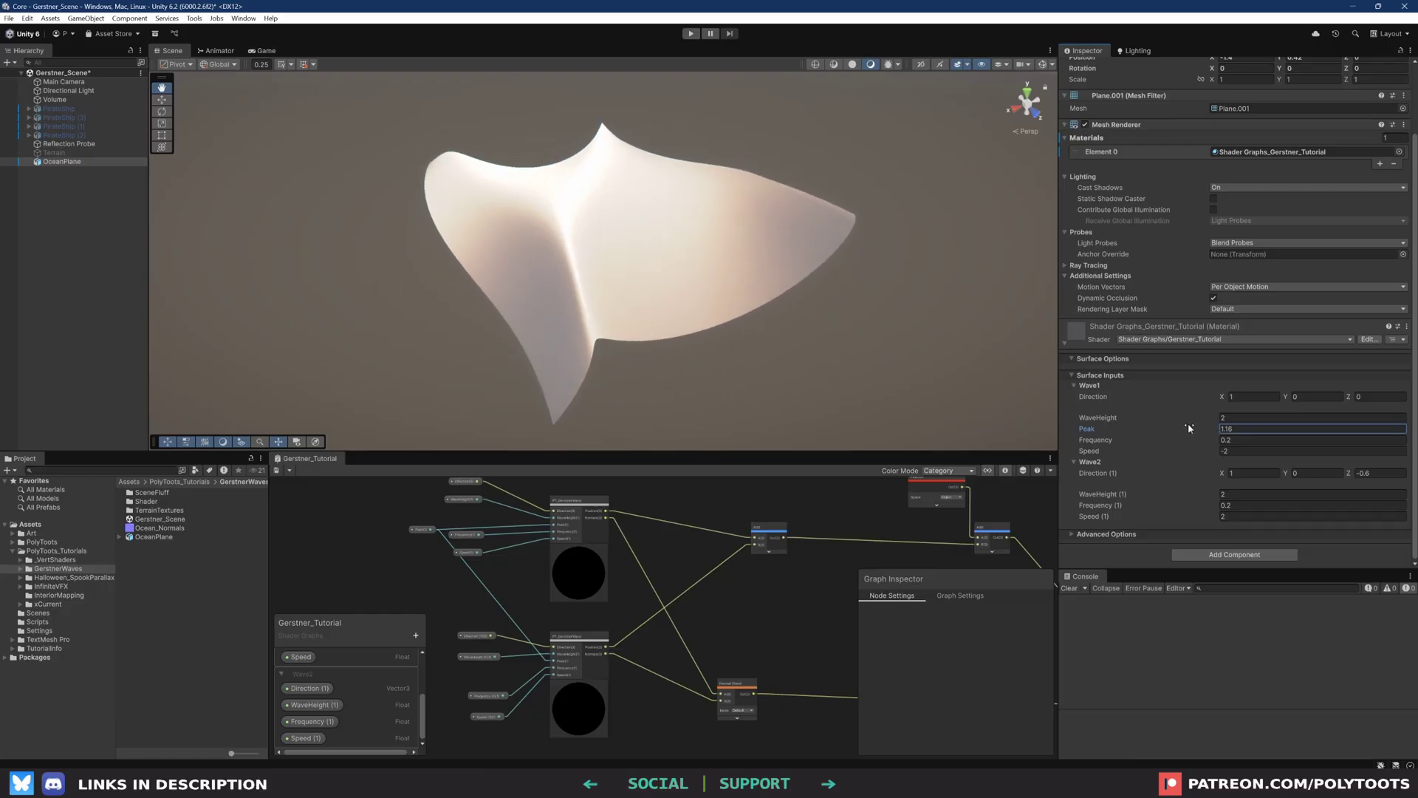
# Duplicate OceanPlane and place the copy edge to edge with the original along the Z axis
pyautogui.moveTo(655, 285)
pyautogui.keyDown('alt'); pyautogui.mouseDown()
pyautogui.moveTo(583, 266)
pyautogui.moveTo(675, 275)
pyautogui.mouseUp(); pyautogui.keyUp('alt')
pyautogui.hotkey('ctrl', 'd')
pyautogui.moveTo(683, 278); pyautogui.dragTo(1191, 467)
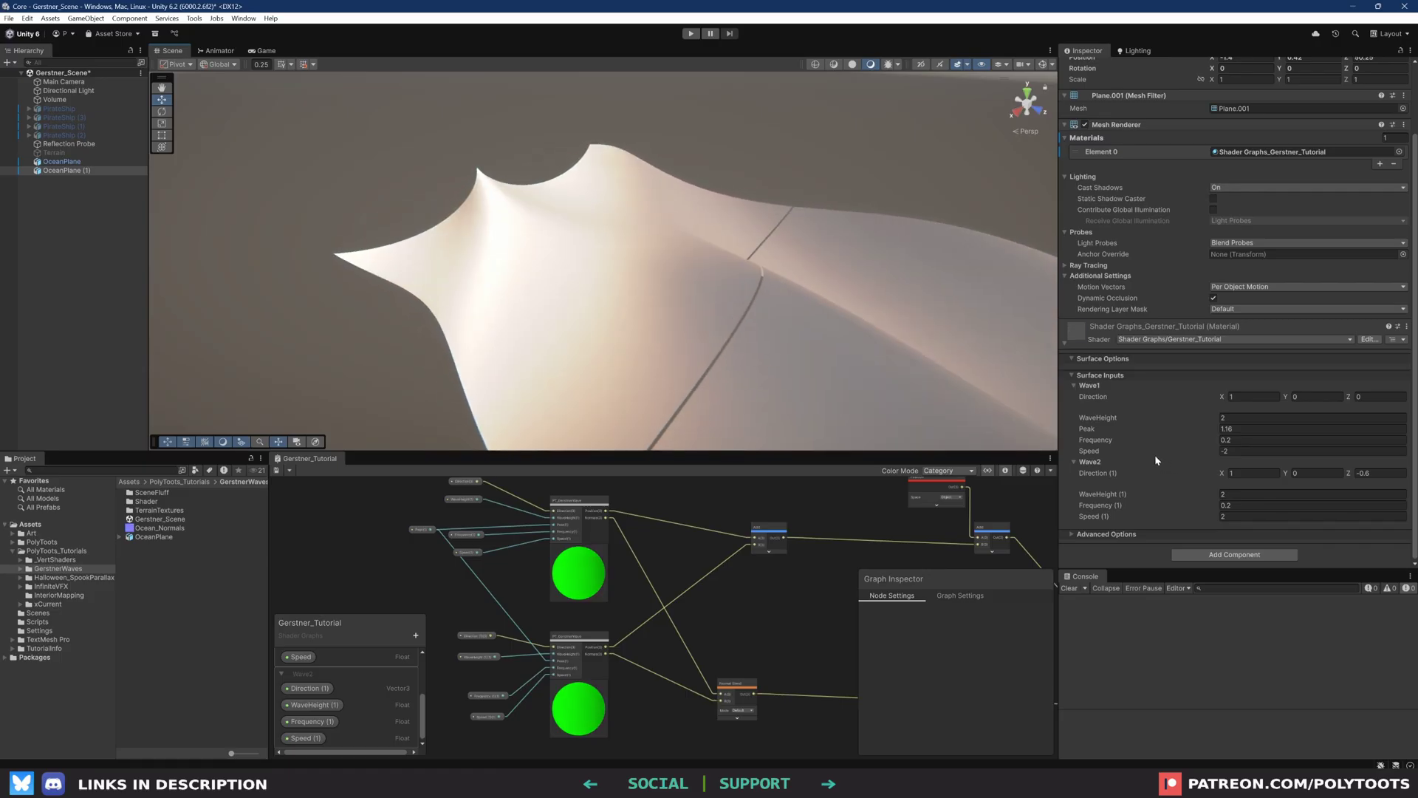
pyautogui.keyDown('alt'); pyautogui.moveTo(710, 303); pyautogui.dragTo(764, 271); pyautogui.keyUp('alt')
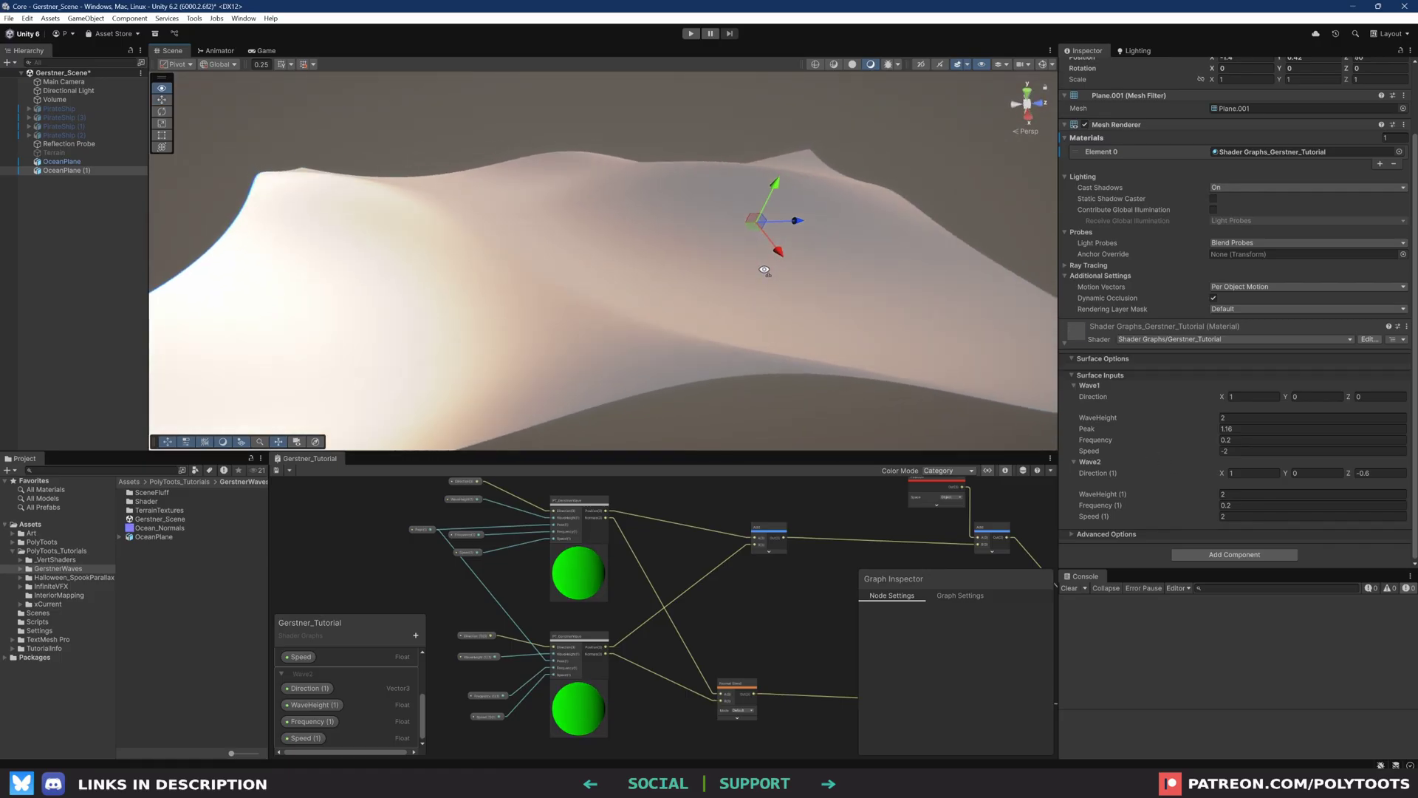
pyautogui.moveTo(765, 270); pyautogui.dragTo(488, 292, button='right')
# Select both ocean planes, duplicate them and move the copies along the X axis to extend the water surface
pyautogui.moveTo(801, 104); pyautogui.dragTo(573, 303)
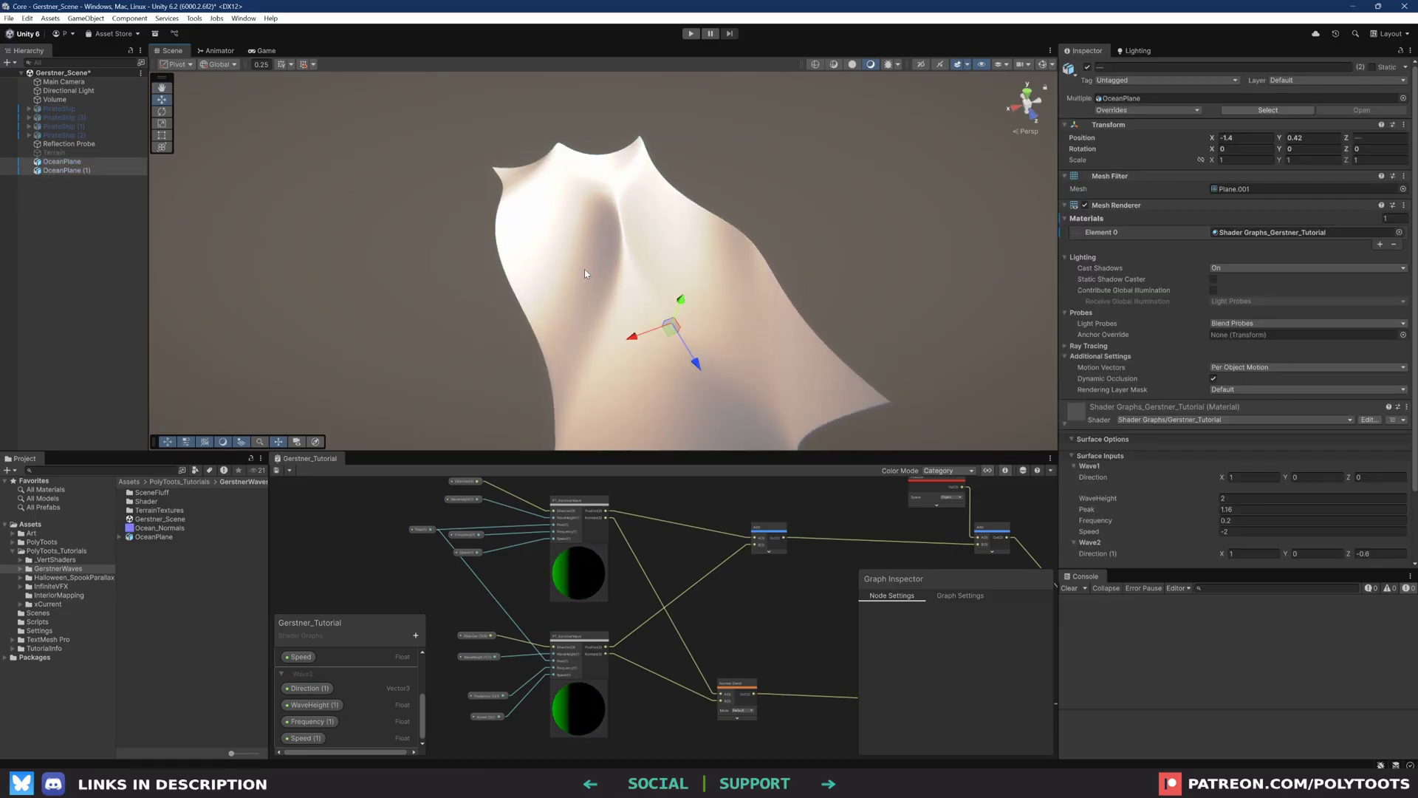
pyautogui.hotkey('ctrl', 'd')
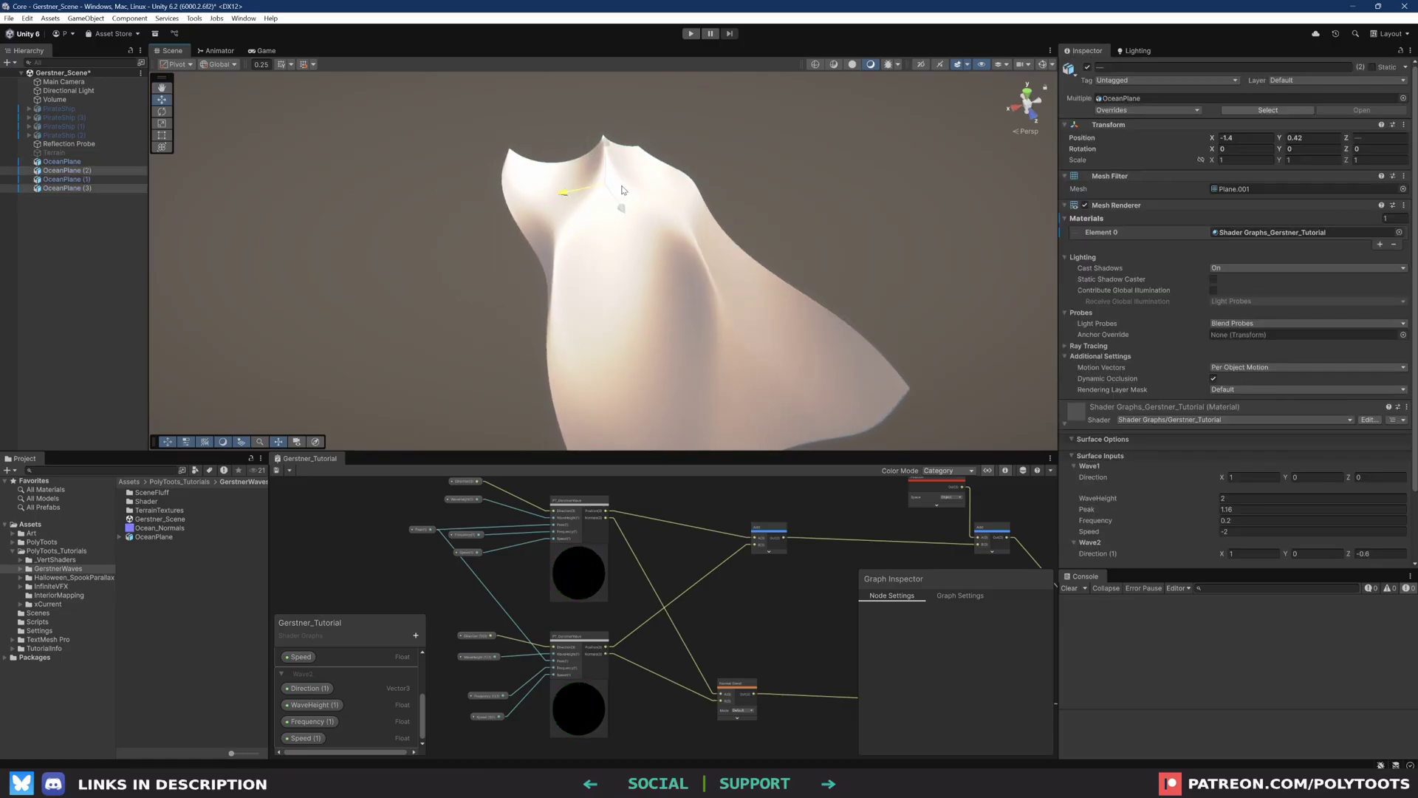
pyautogui.moveTo(622, 191); pyautogui.dragTo(842, 178)
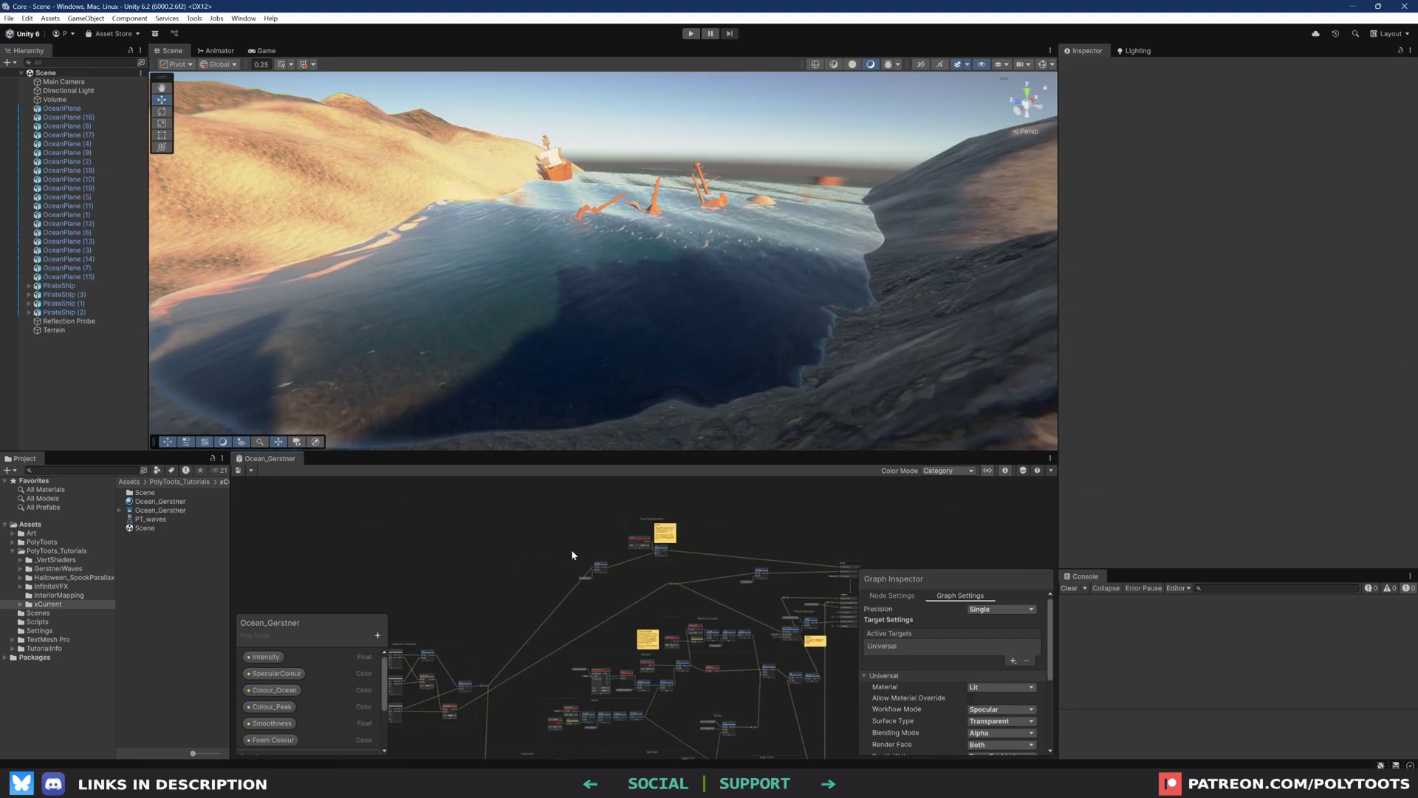
# Examine the whole Ocean_Gerstner graph, including the Final Displacement group and the Multiply nodes that scale position and normals by Intensity
pyautogui.hotkey('shift', 'space')
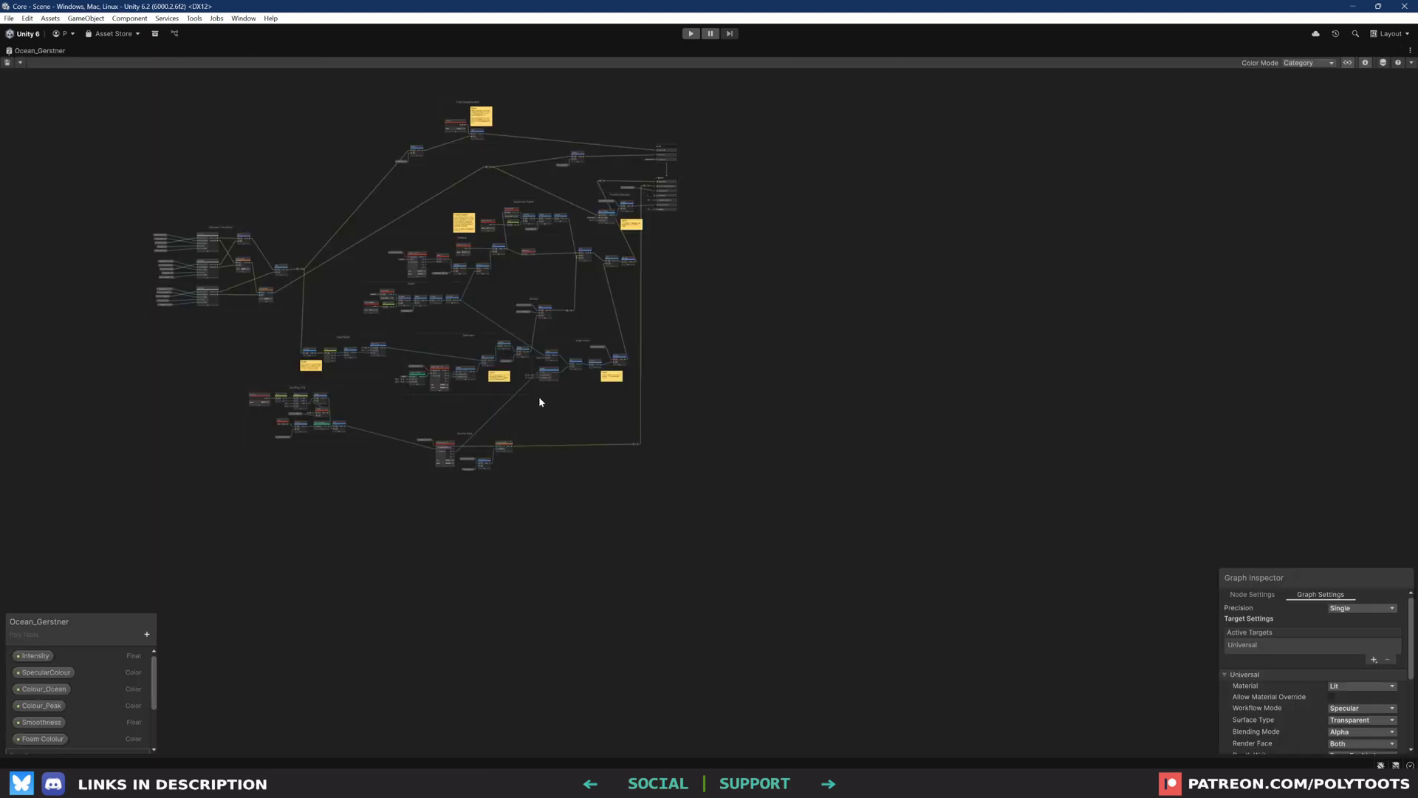
pyautogui.moveTo(552, 414); pyautogui.dragTo(705, 562, button='middle')
pyautogui.scroll(2, 705, 561)
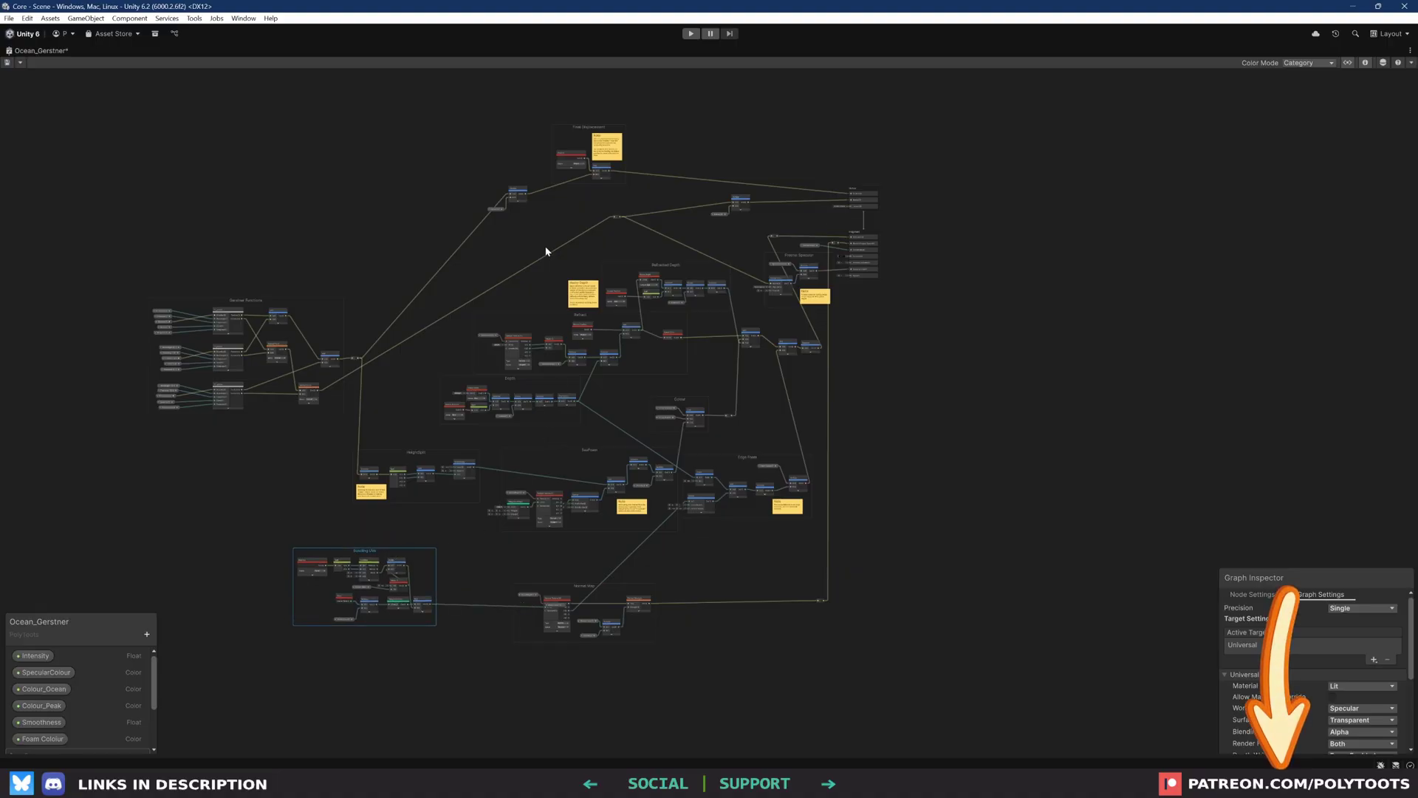
pyautogui.moveTo(546, 251); pyautogui.dragTo(586, 288, button='middle')
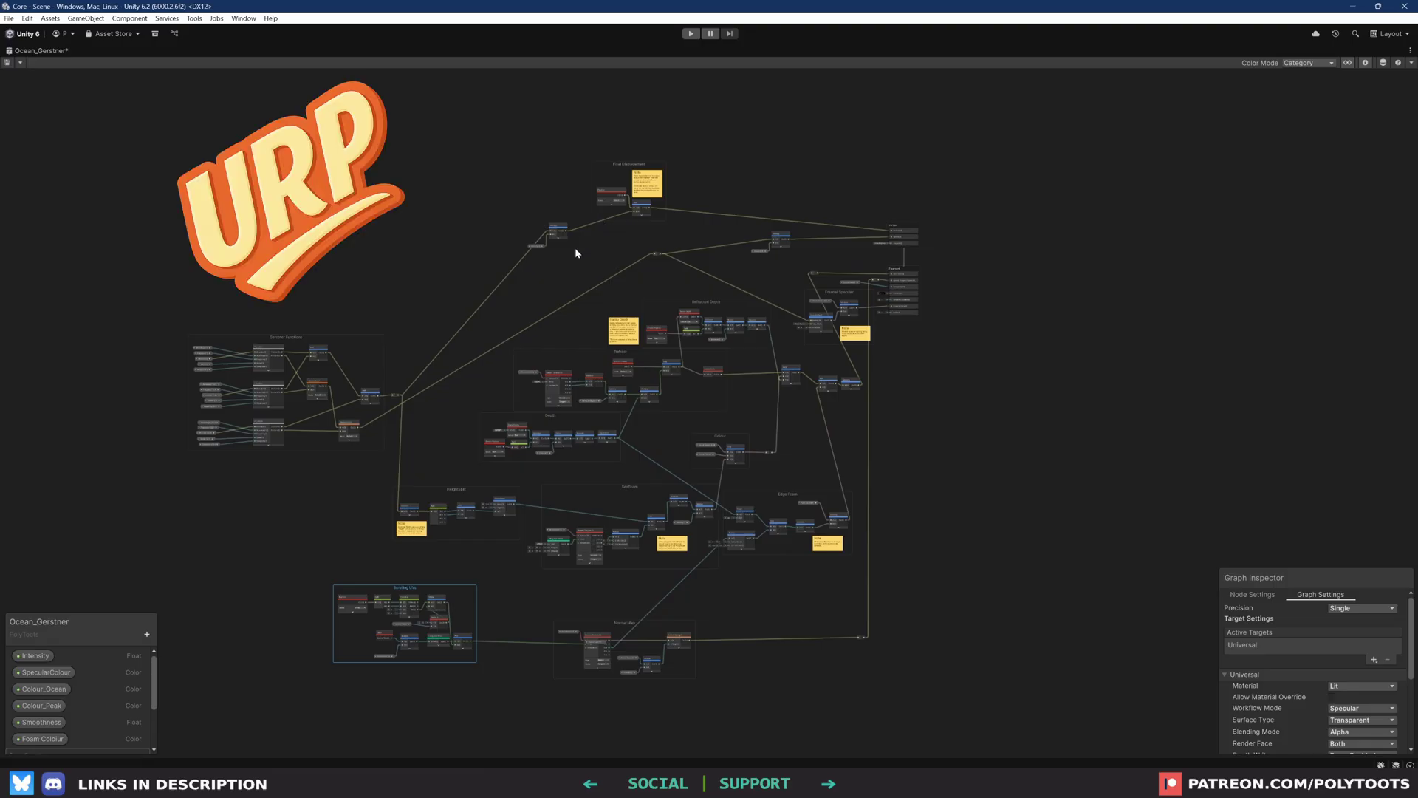
pyautogui.scroll(3, 594, 202)
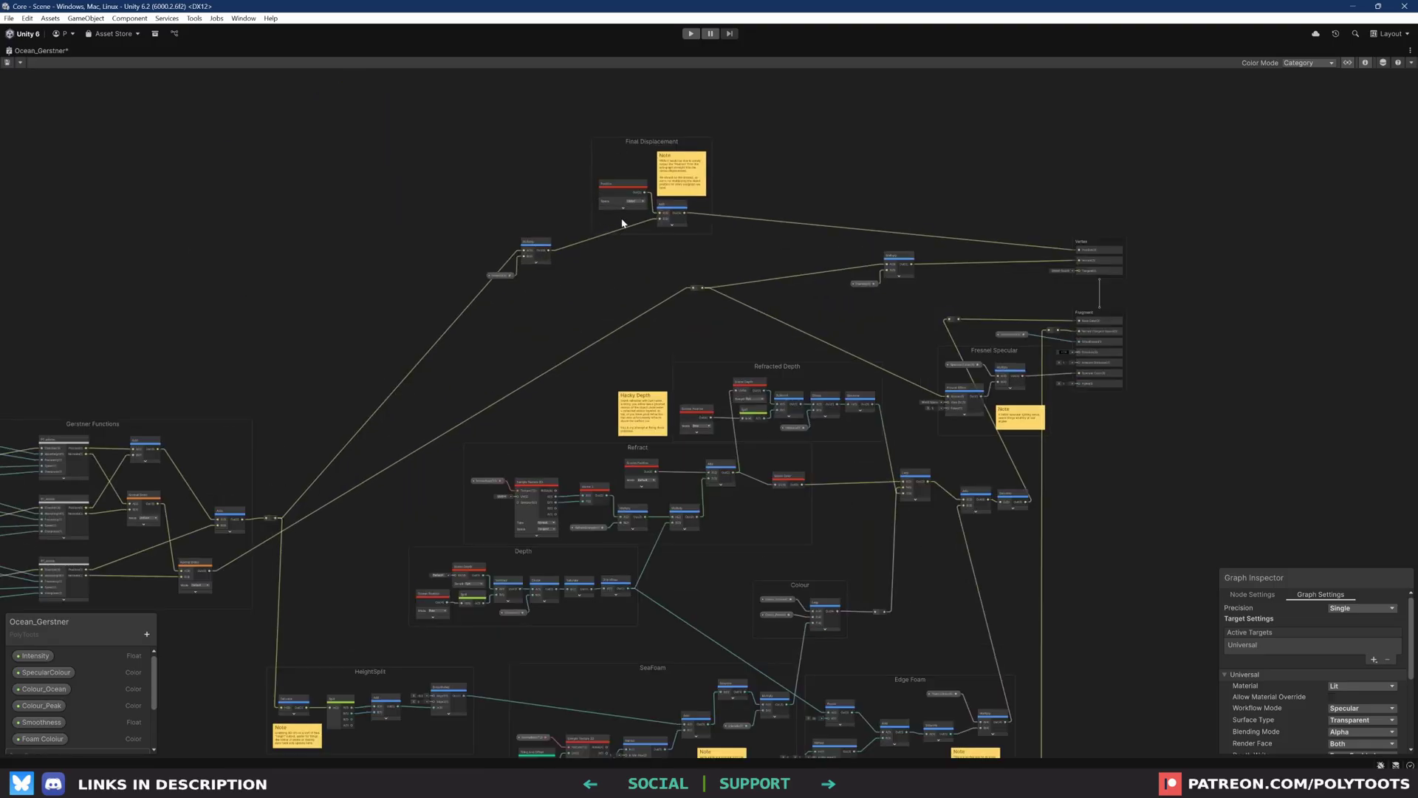
pyautogui.moveTo(623, 222); pyautogui.dragTo(660, 337, button='middle')
pyautogui.moveTo(599, 380); pyautogui.dragTo(606, 193, button='middle')
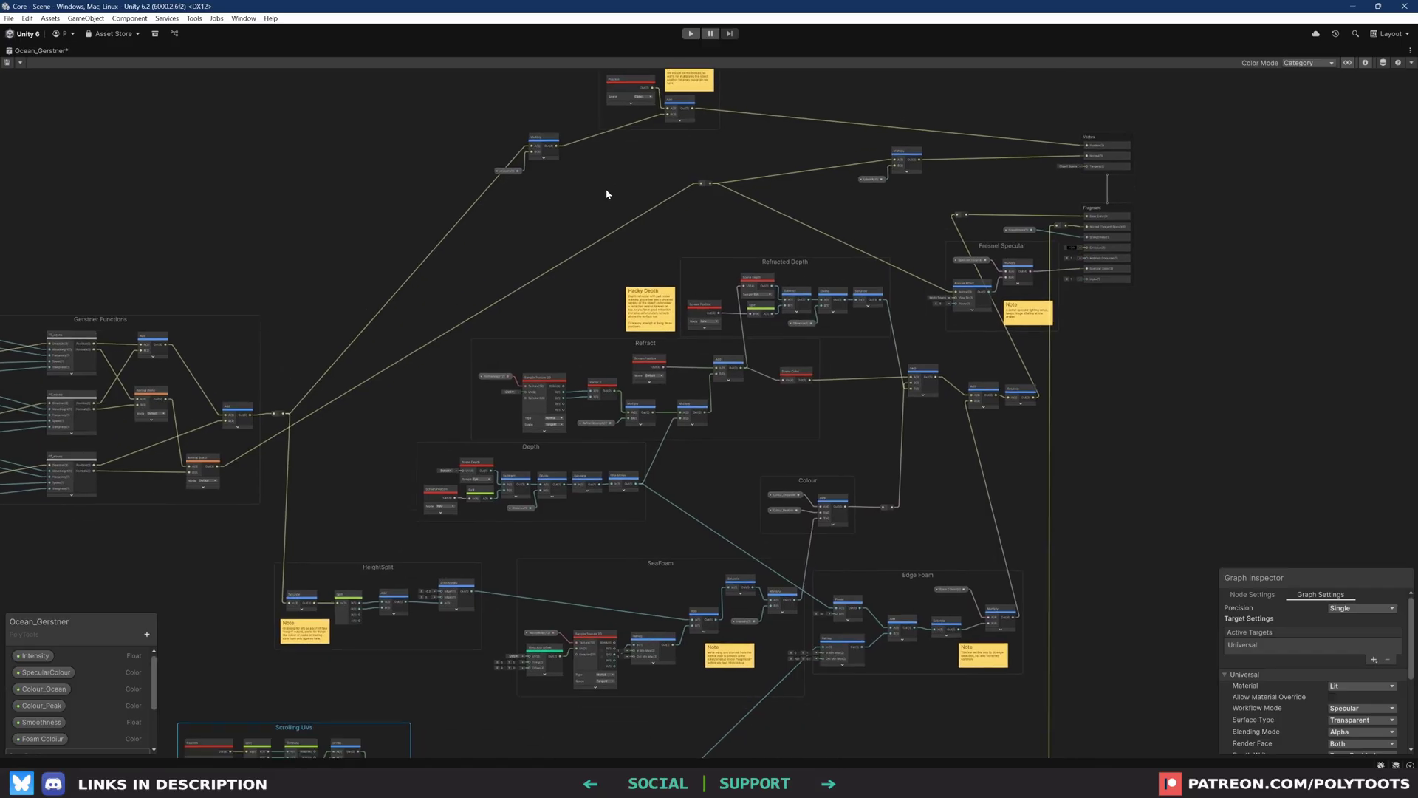
pyautogui.moveTo(936, 567); pyautogui.dragTo(978, 493, button='middle')
pyautogui.scroll(-1, 932, 498)
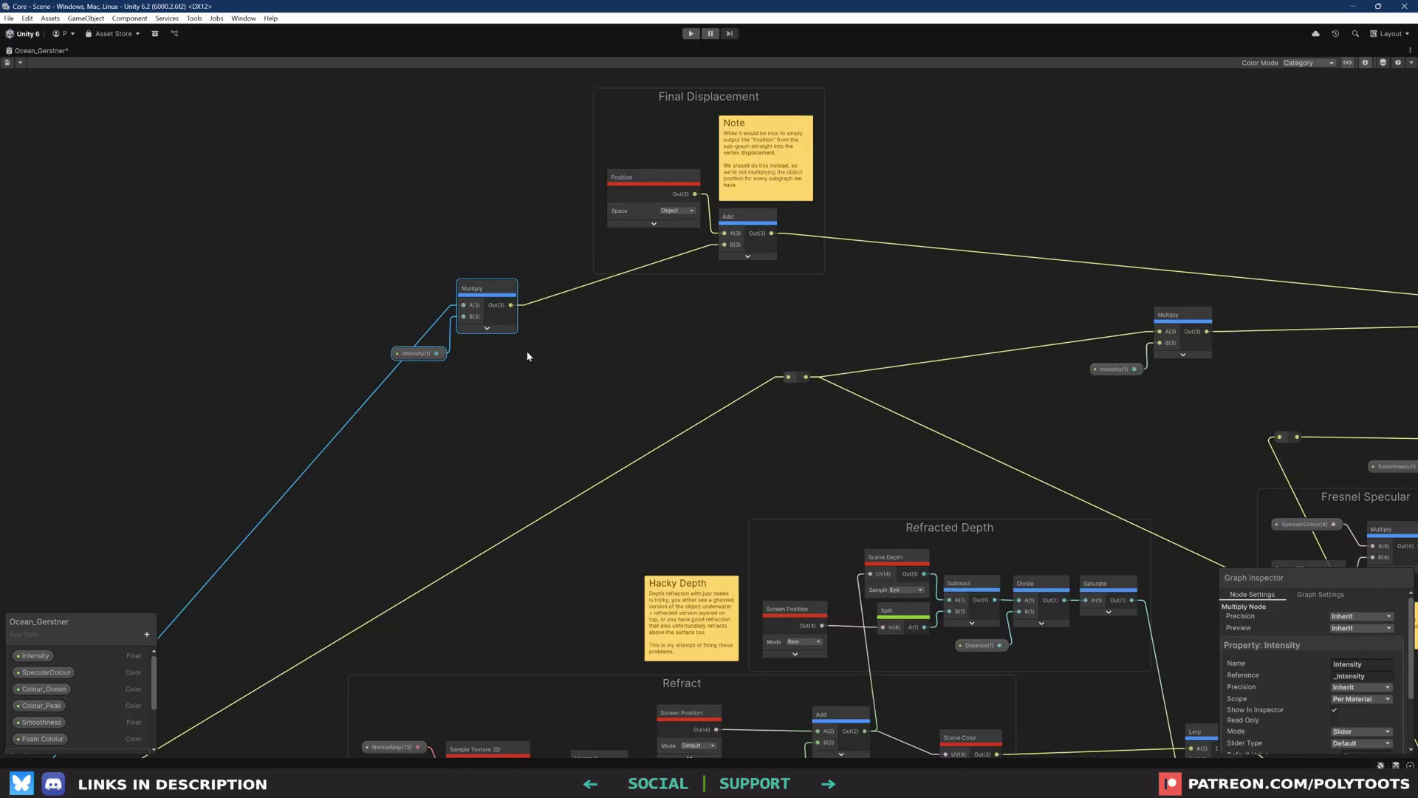
pyautogui.click(1056, 309)
pyautogui.scroll(-3, 557, 373)
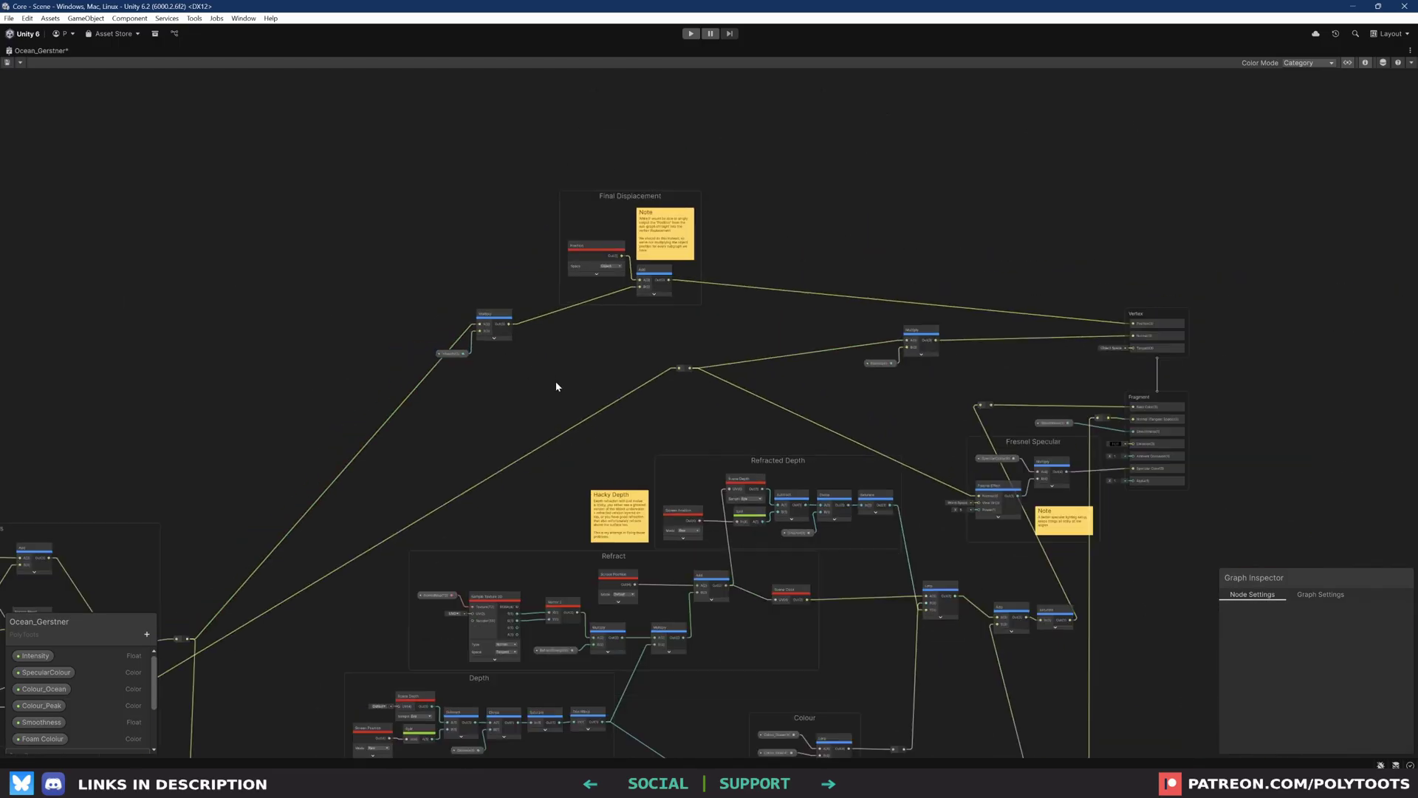
pyautogui.moveTo(744, 571); pyautogui.dragTo(711, 485, button='middle')
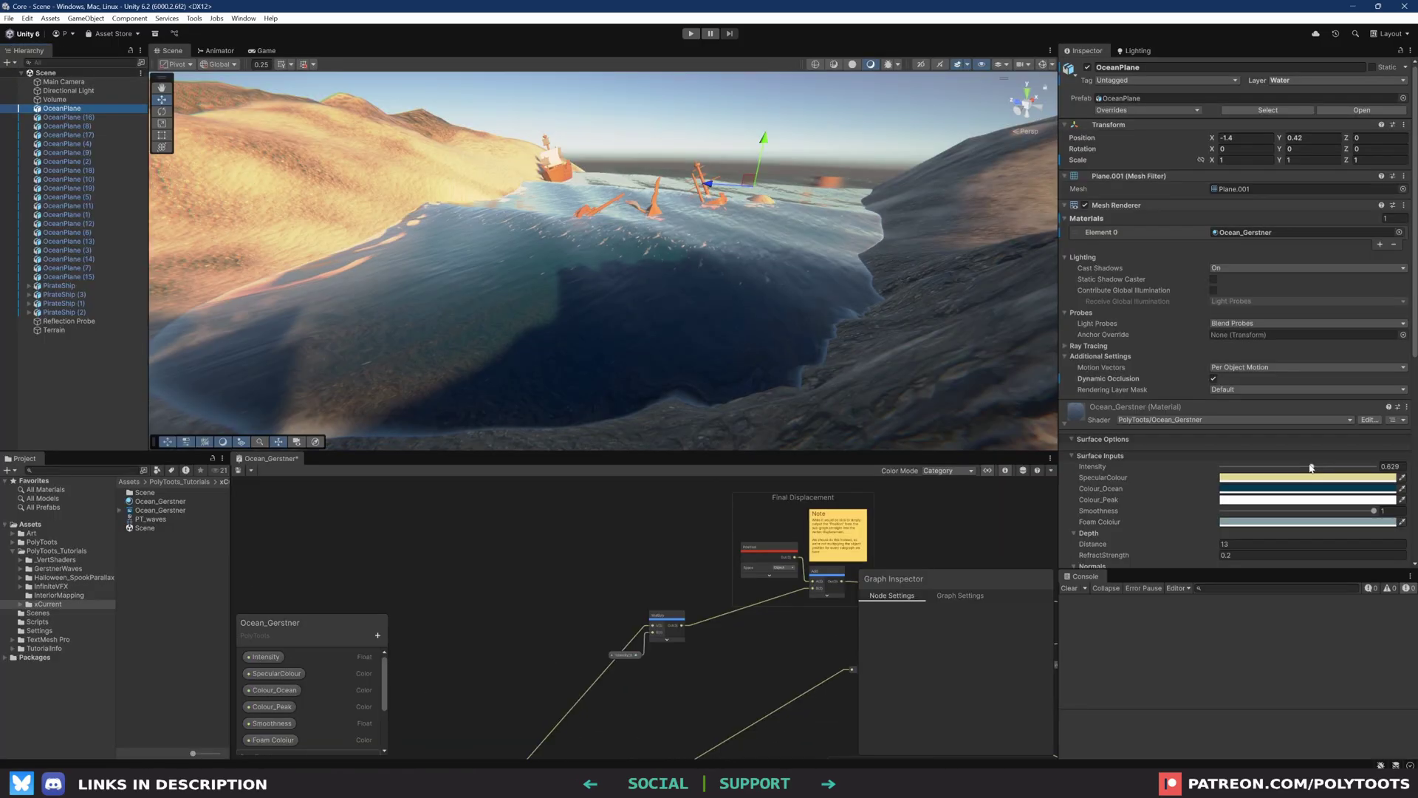
# Set the Ocean_Gerstner material's Intensity to 0.732 and, after reviewing the Refract and Refracted Depth groups, its Depth Distance to 13.5
pyautogui.moveTo(1250, 467); pyautogui.dragTo(1329, 486)
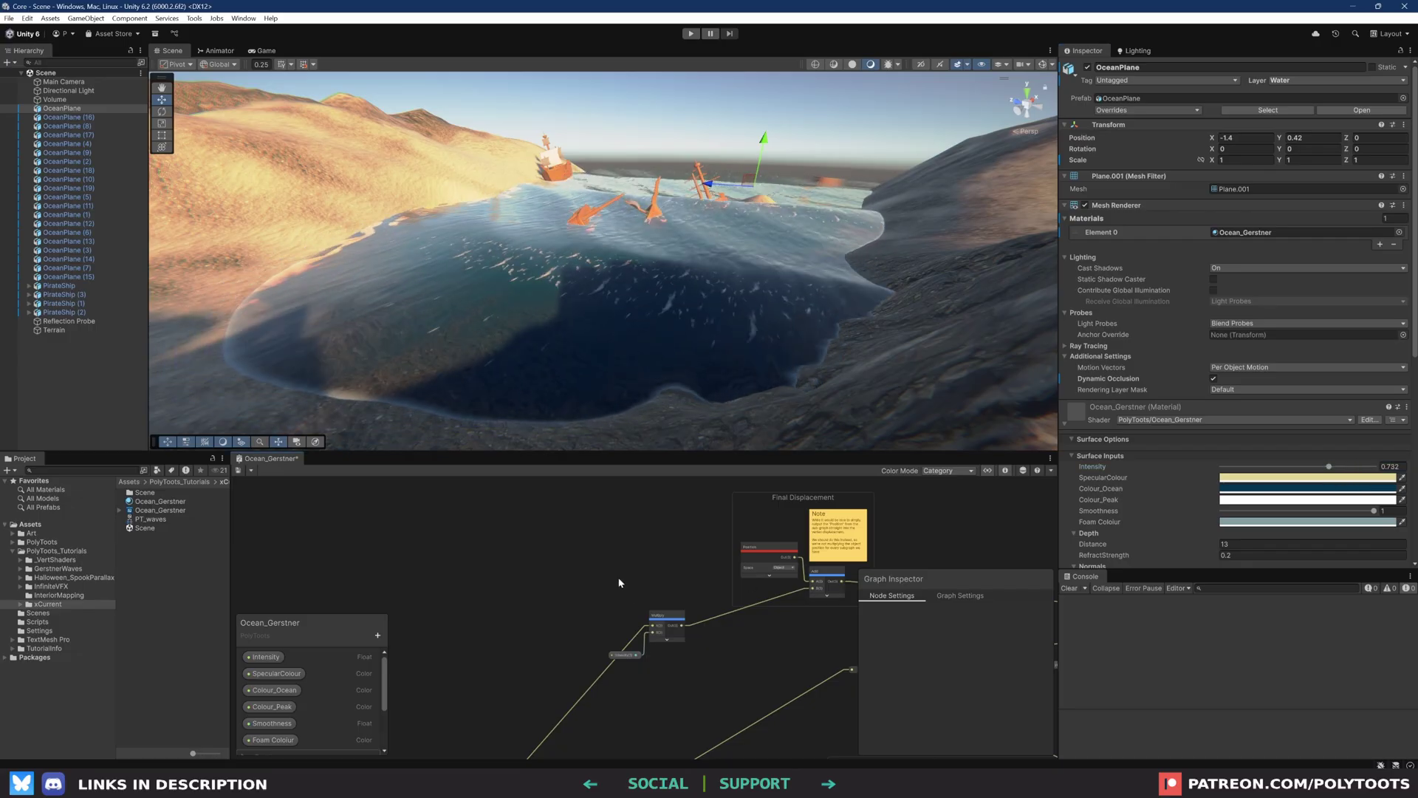
pyautogui.hotkey('shift', 'space')
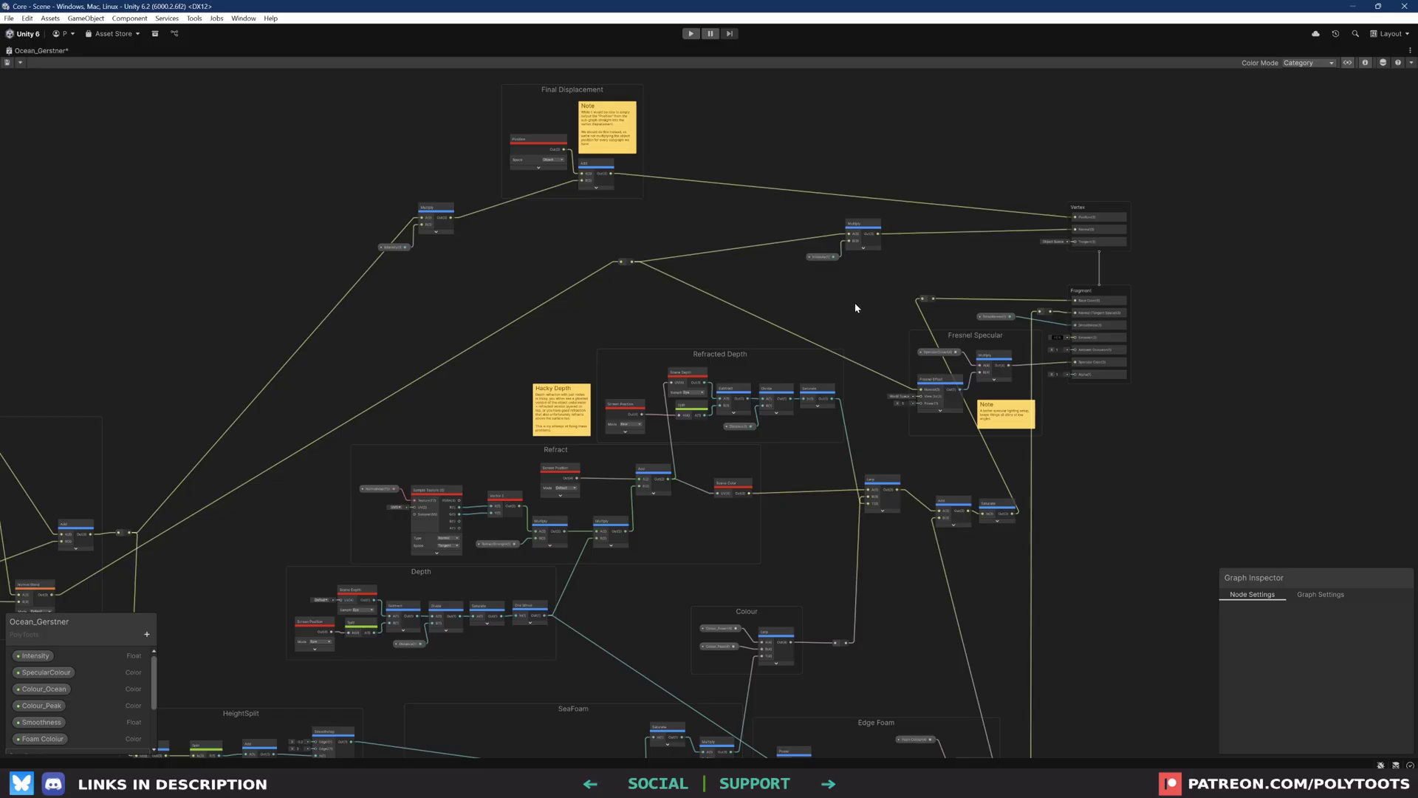
pyautogui.scroll(4, 688, 440)
pyautogui.scroll(-1, 861, 309)
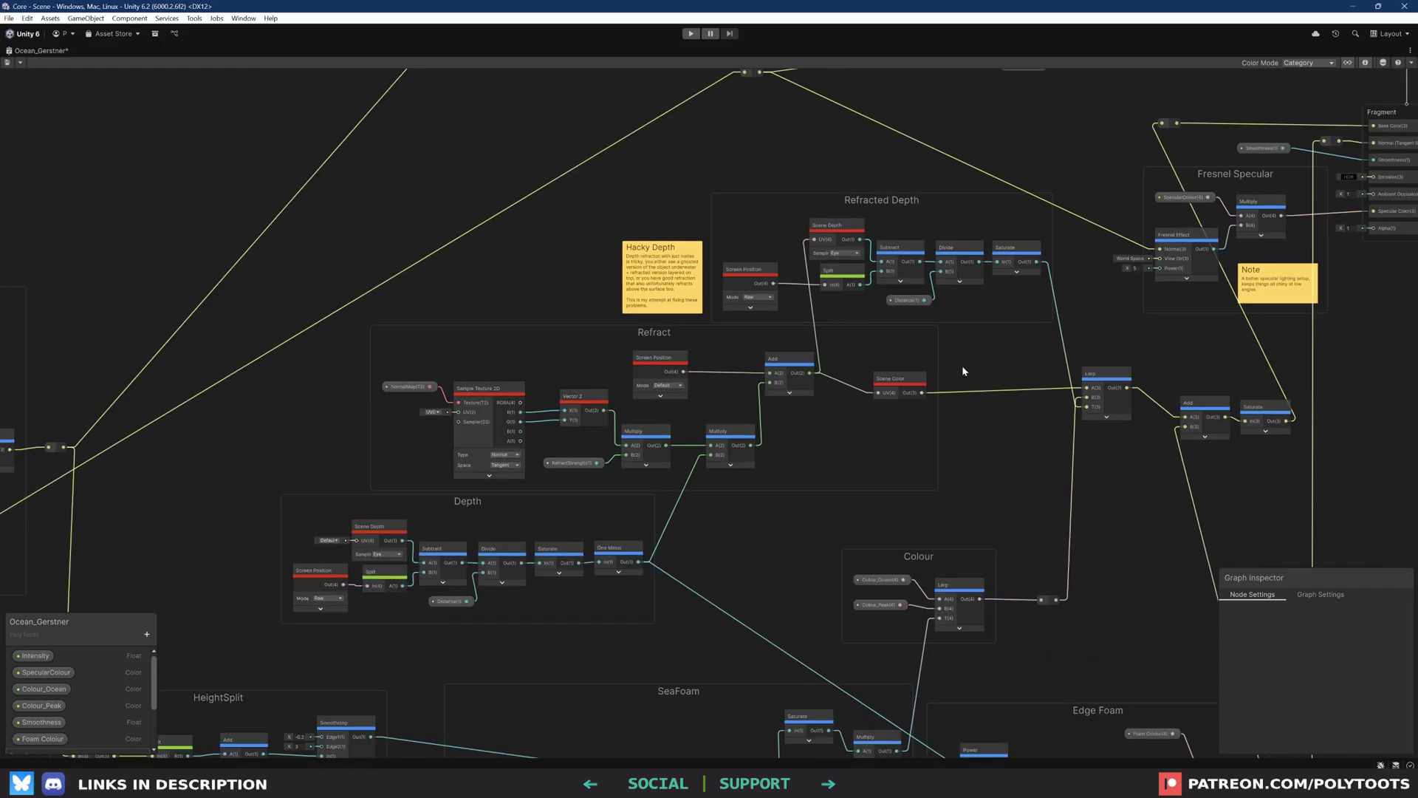
pyautogui.hotkey('shift', 'space')
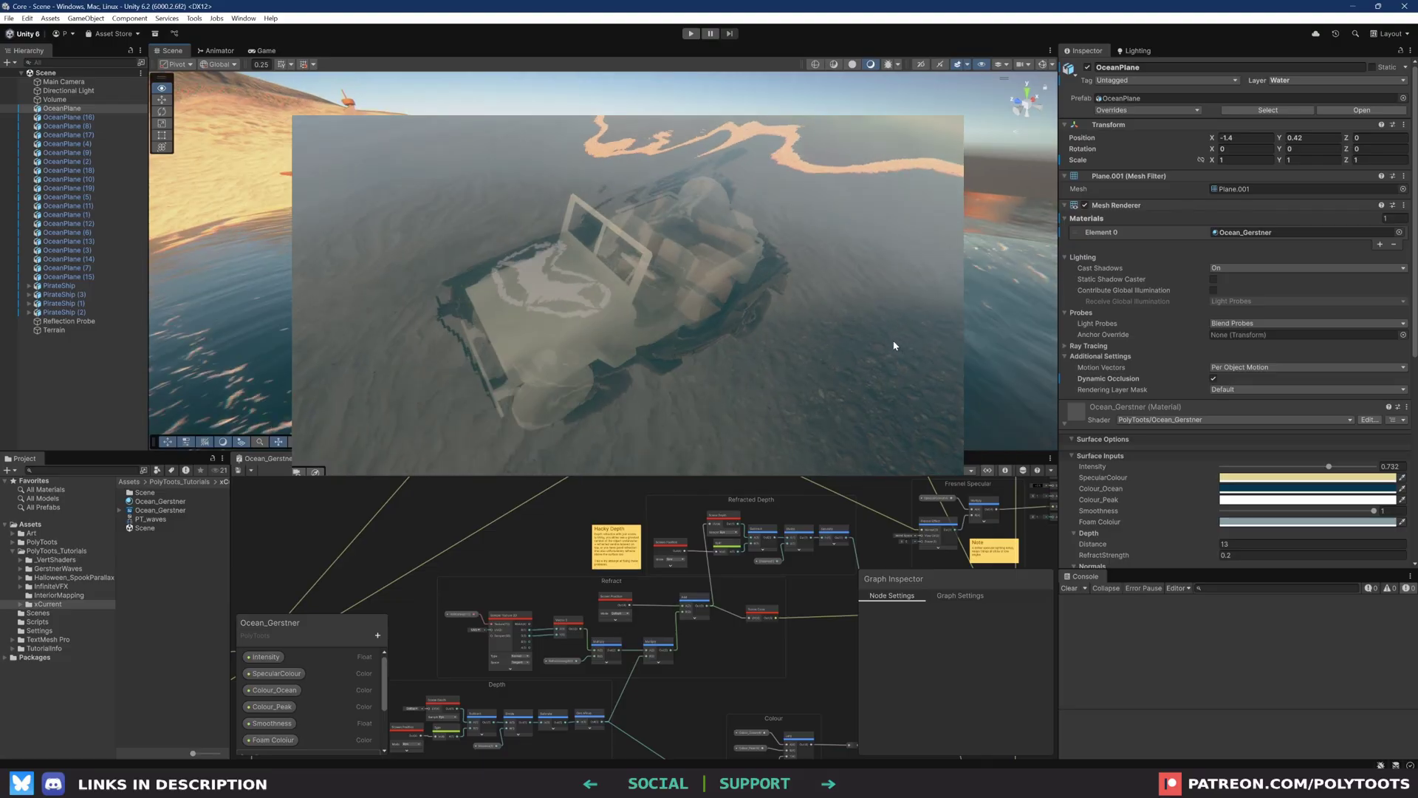
pyautogui.moveTo(894, 345); pyautogui.dragTo(748, 299, button='right')
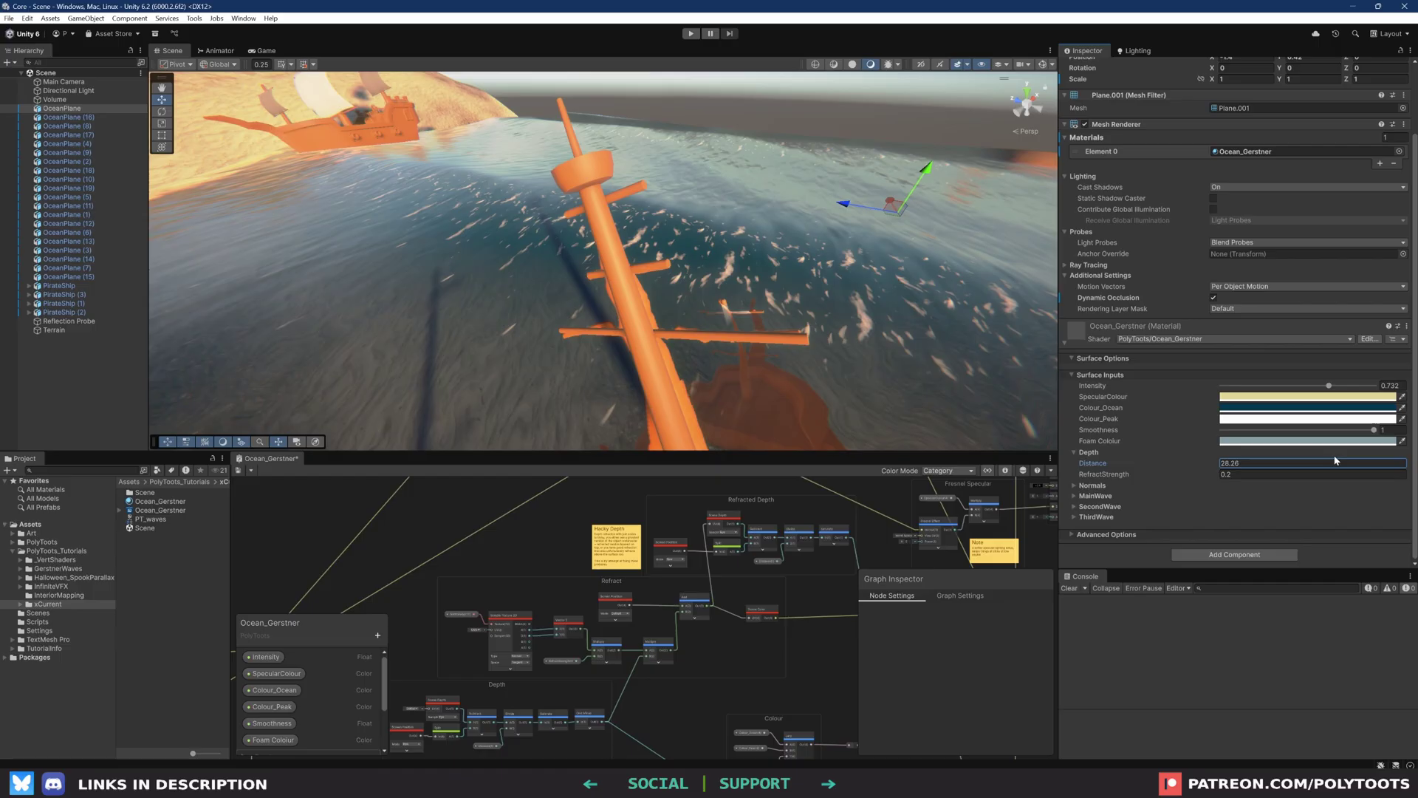
pyautogui.moveTo(1335, 460); pyautogui.dragTo(601, 167)
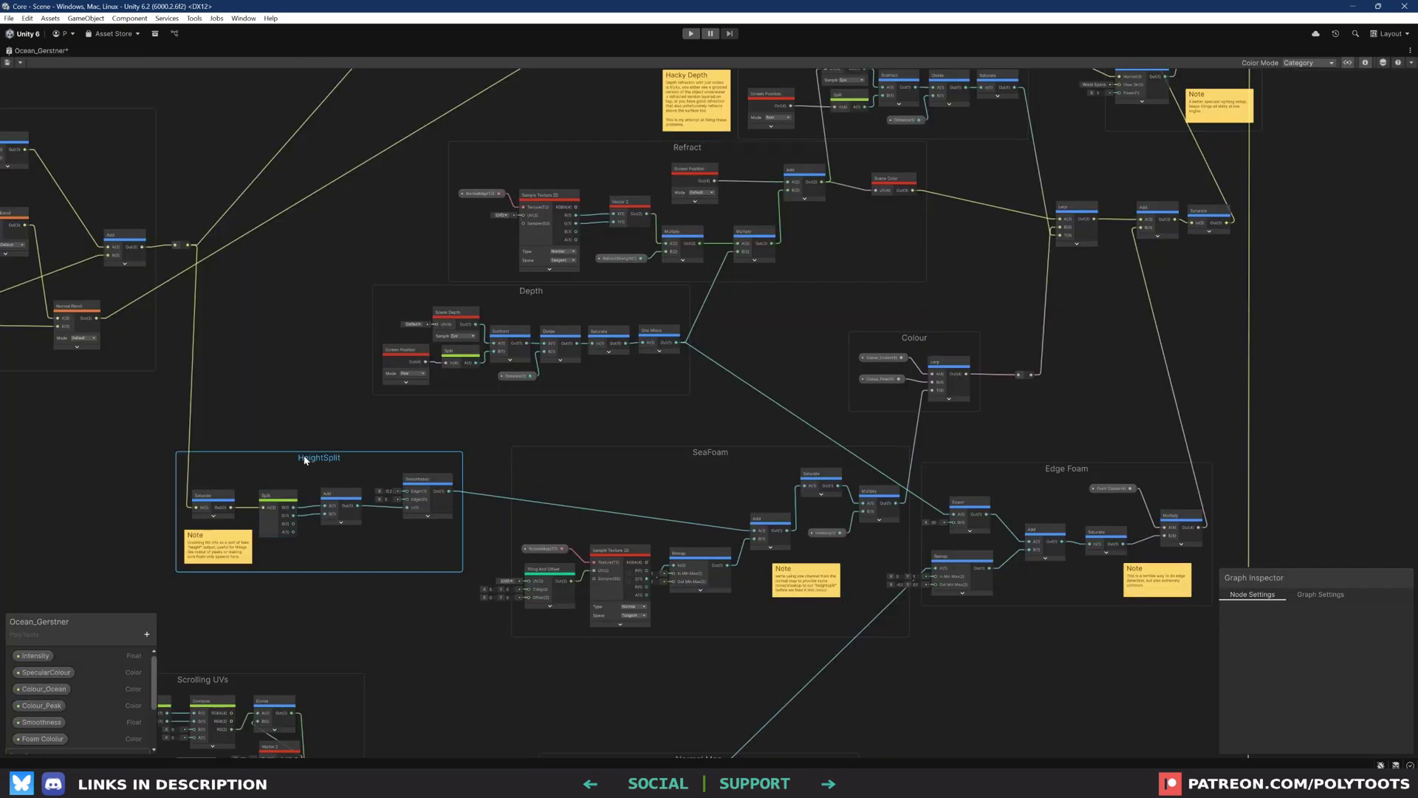
# Examine the HeightSplit, SeaFoam, Edge Foam, Scrolling UVs and Normal Map groups and view the foam on the ocean surface
pyautogui.moveTo(244, 409); pyautogui.dragTo(462, 418, button='middle')
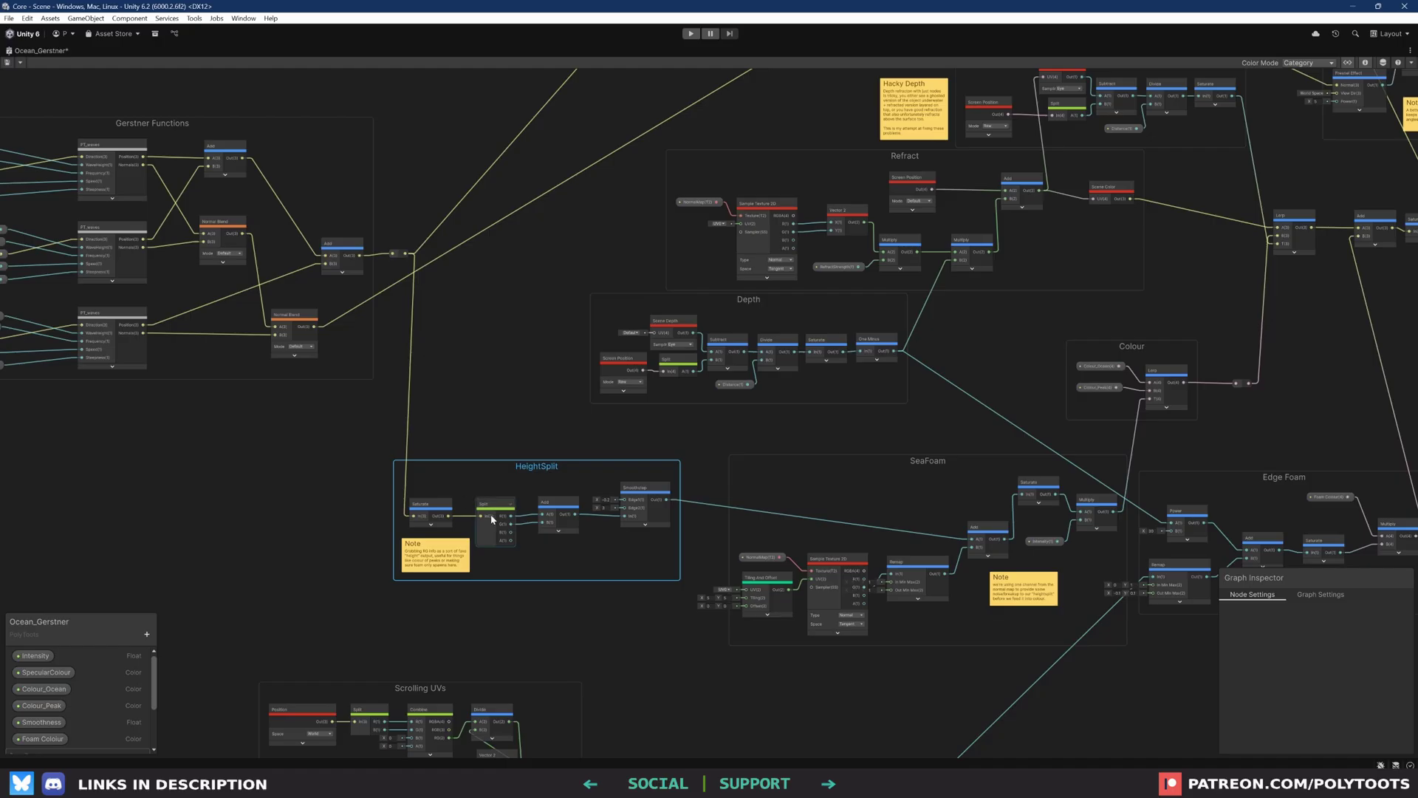
pyautogui.scroll(3, 493, 515)
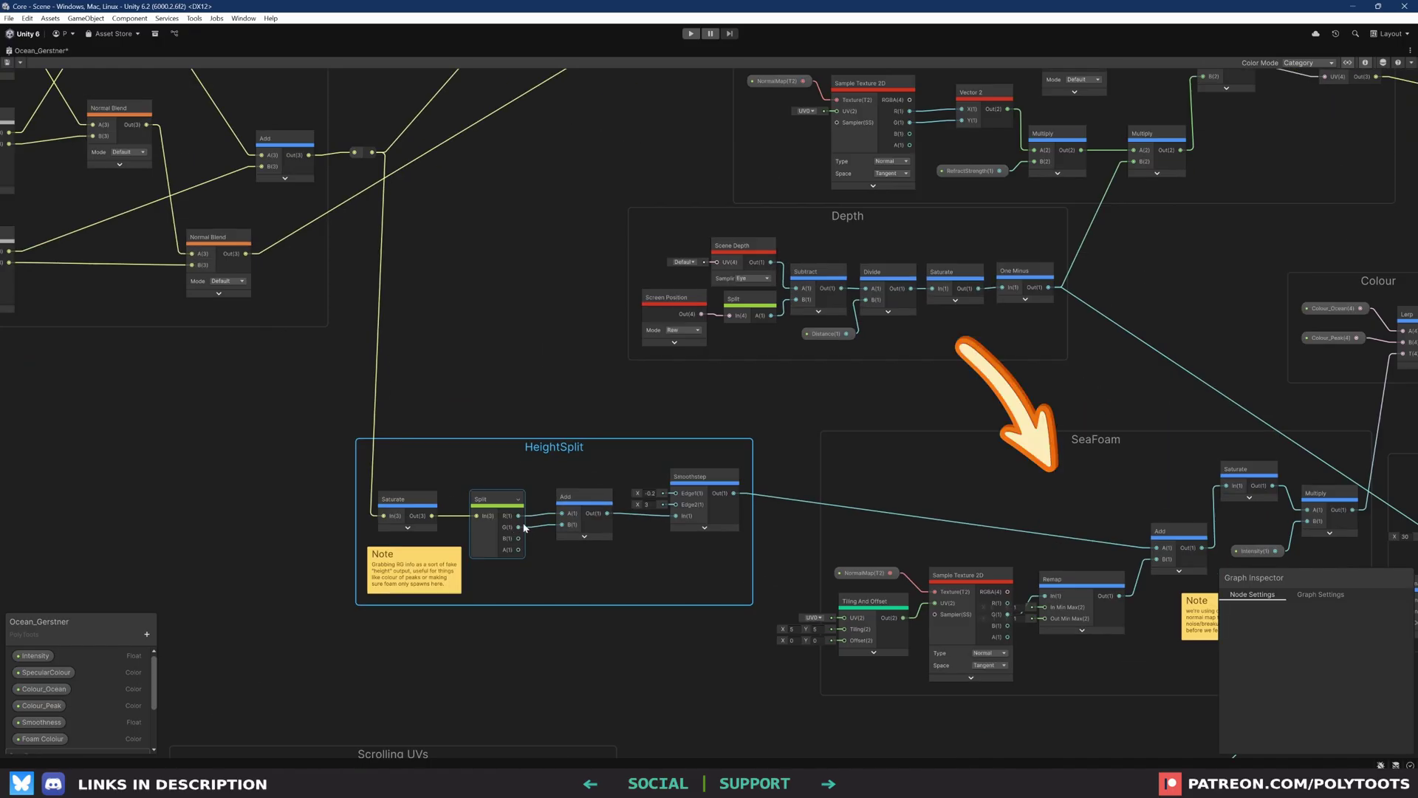
pyautogui.hotkey('shift', 'space')
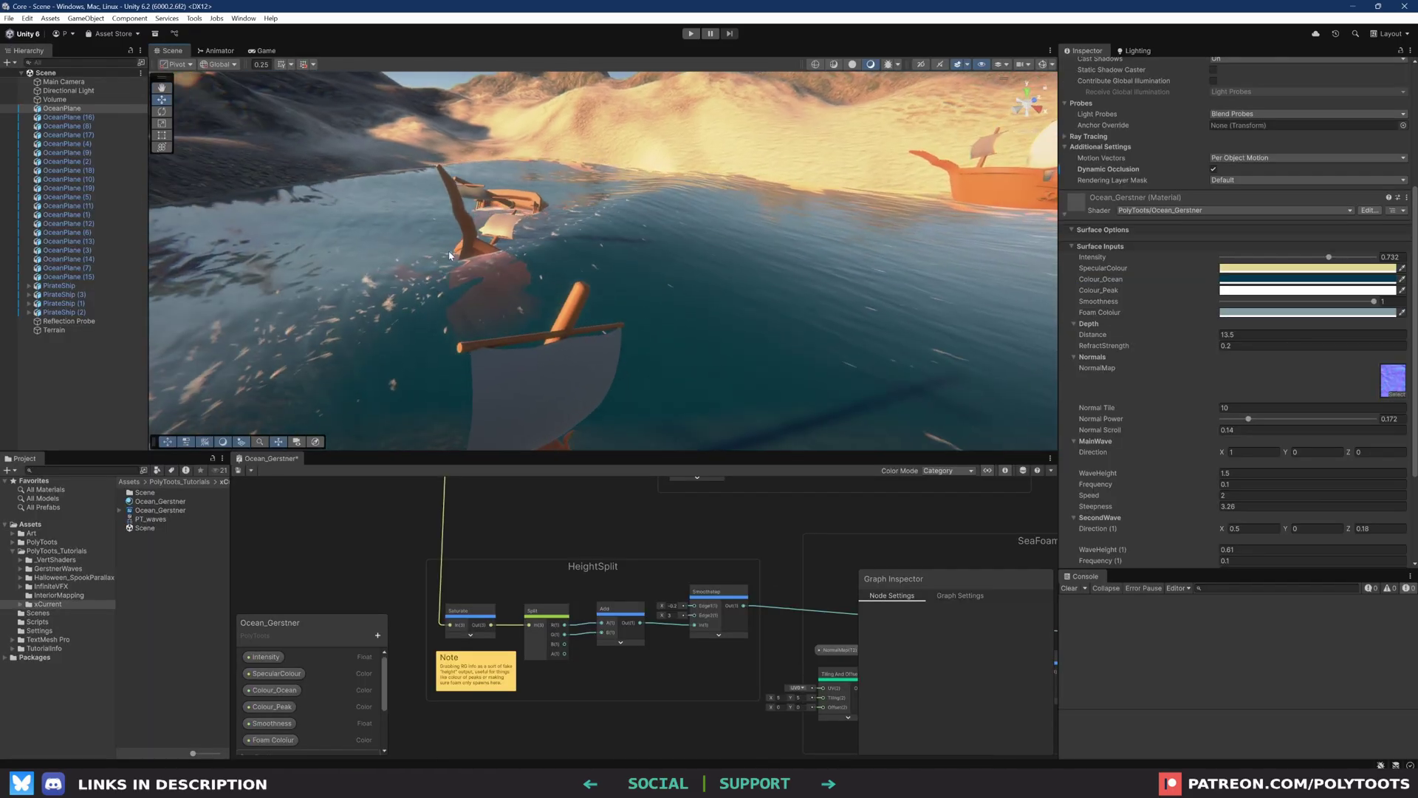
pyautogui.moveTo(506, 258); pyautogui.dragTo(856, 279, button='right')
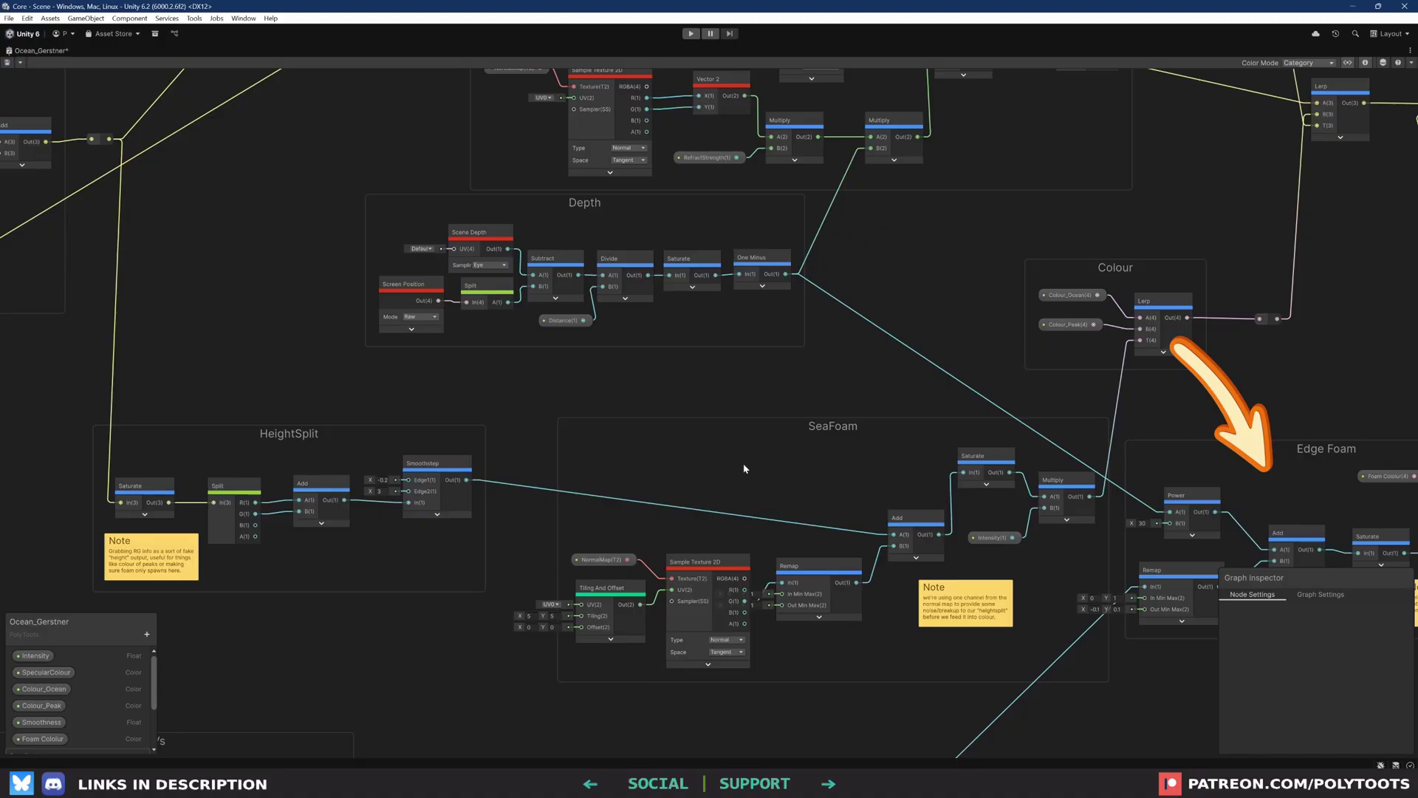
pyautogui.moveTo(744, 468); pyautogui.dragTo(535, 470, button='middle')
pyautogui.scroll(-2, 298, 471)
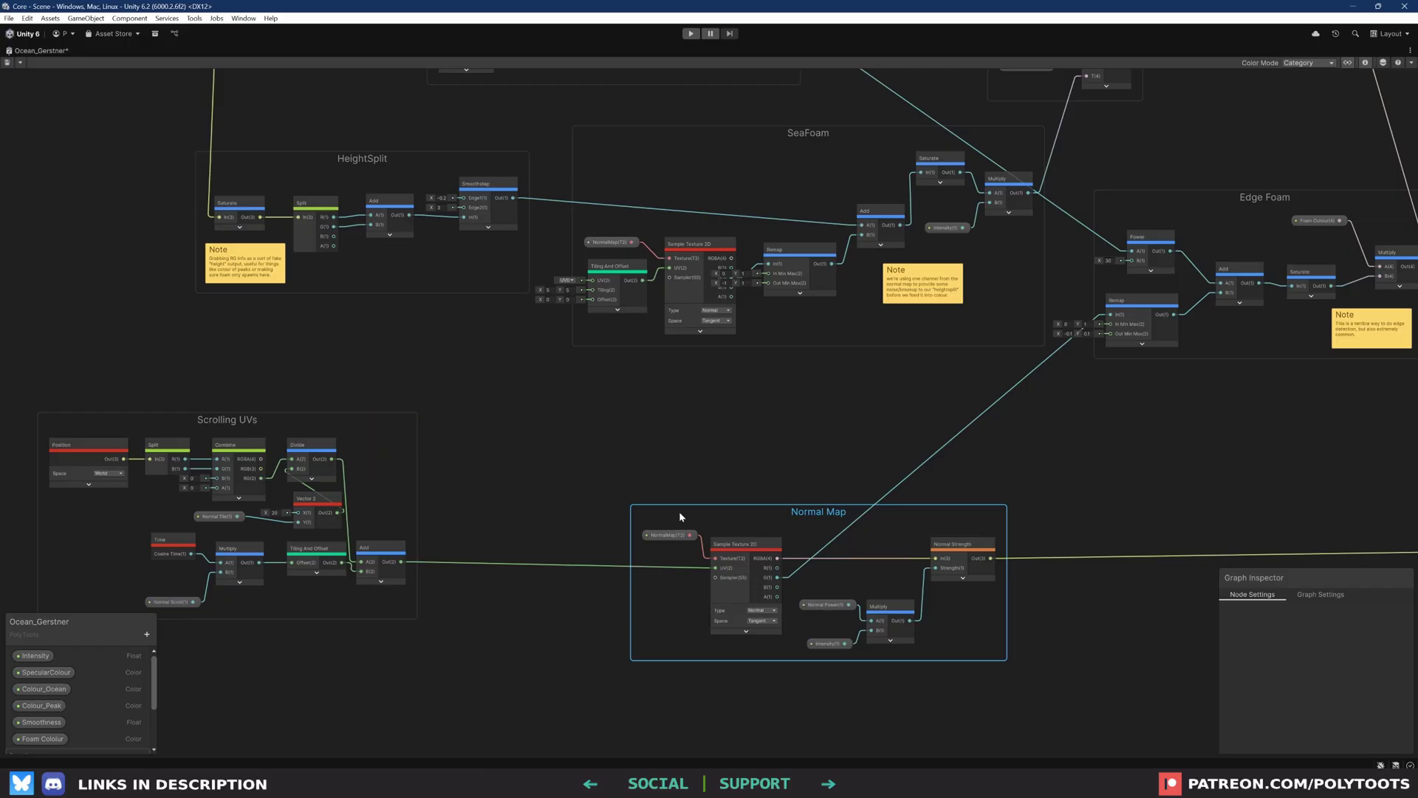
pyautogui.click(574, 488)
pyautogui.hotkey('shift', 'space')
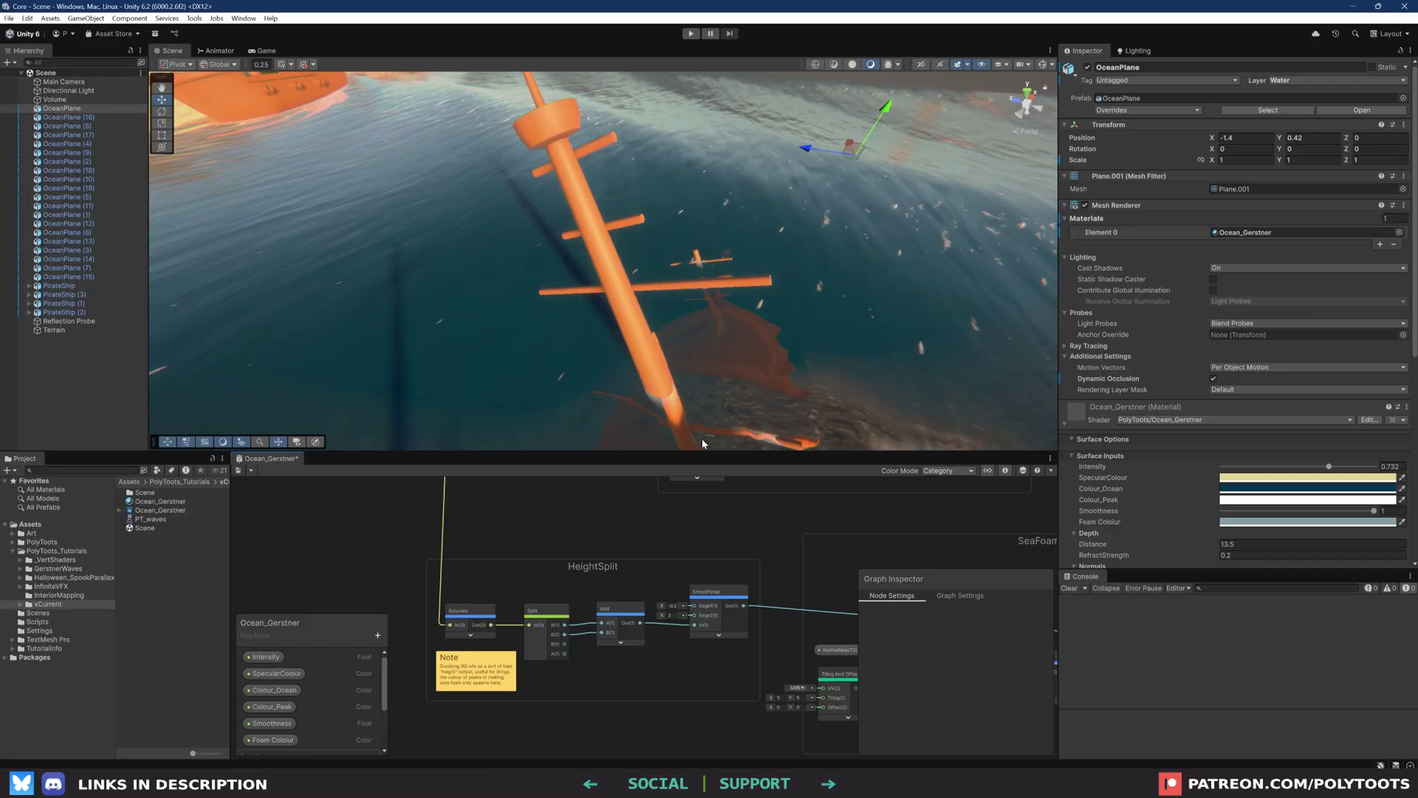
# Try adjusting the Normals settings of the Ocean_Gerstner material and view the water surface around the ships
pyautogui.scroll(-5, 1140, 418)
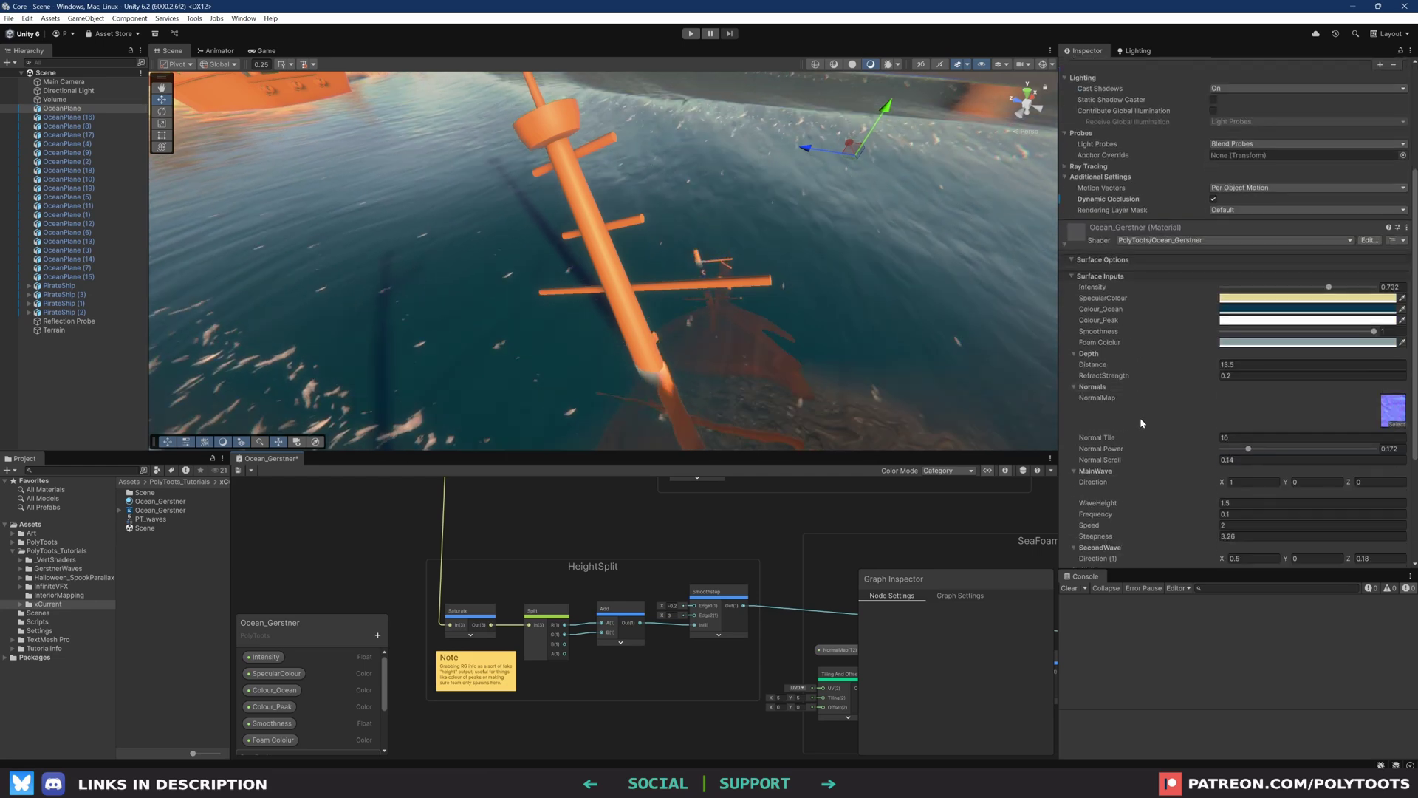
pyautogui.moveTo(1190, 431)
pyautogui.mouseDown()
pyautogui.moveTo(1221, 430)
pyautogui.moveTo(1201, 432)
pyautogui.mouseUp()
pyautogui.moveTo(842, 310); pyautogui.dragTo(787, 310, button='right')
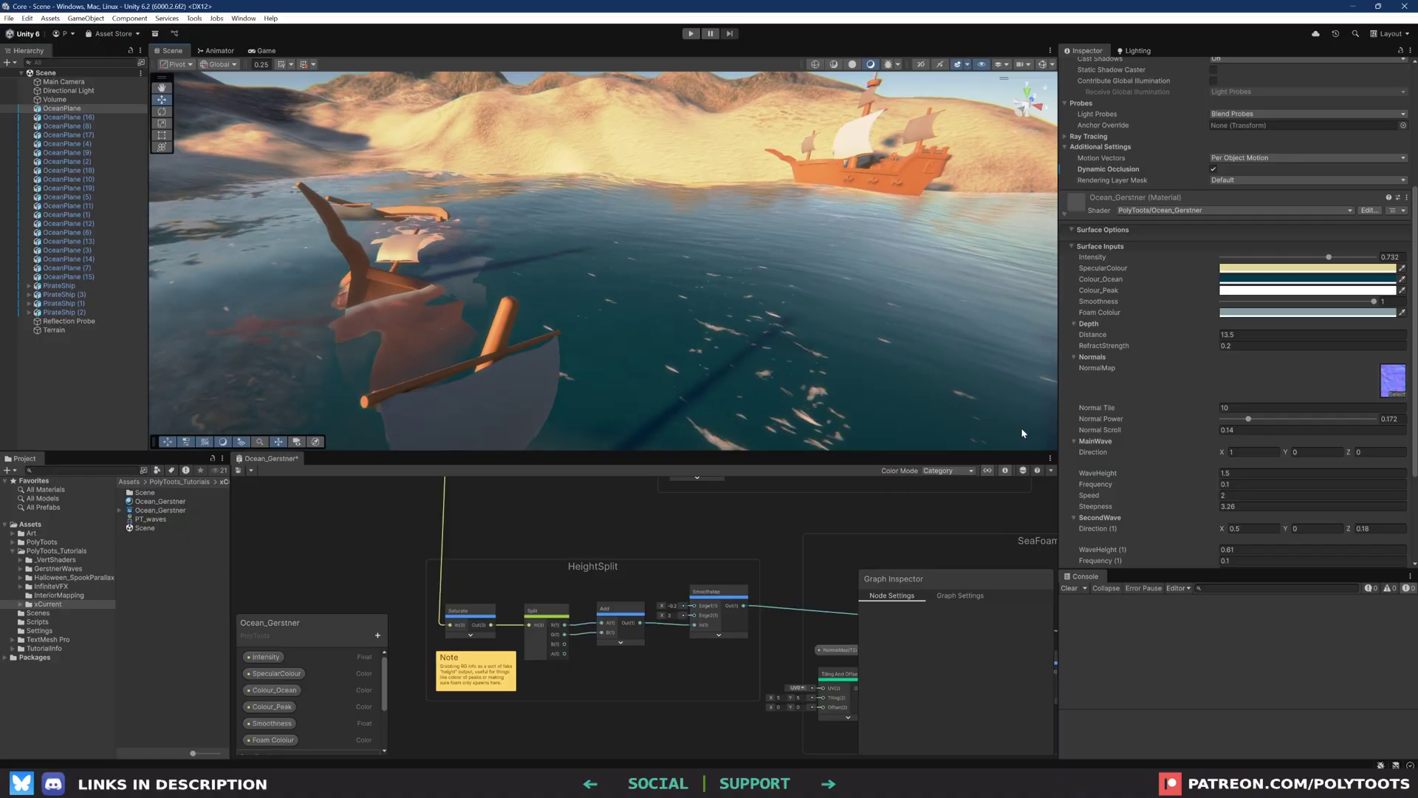
pyautogui.moveTo(719, 292); pyautogui.dragTo(458, 258, button='right')
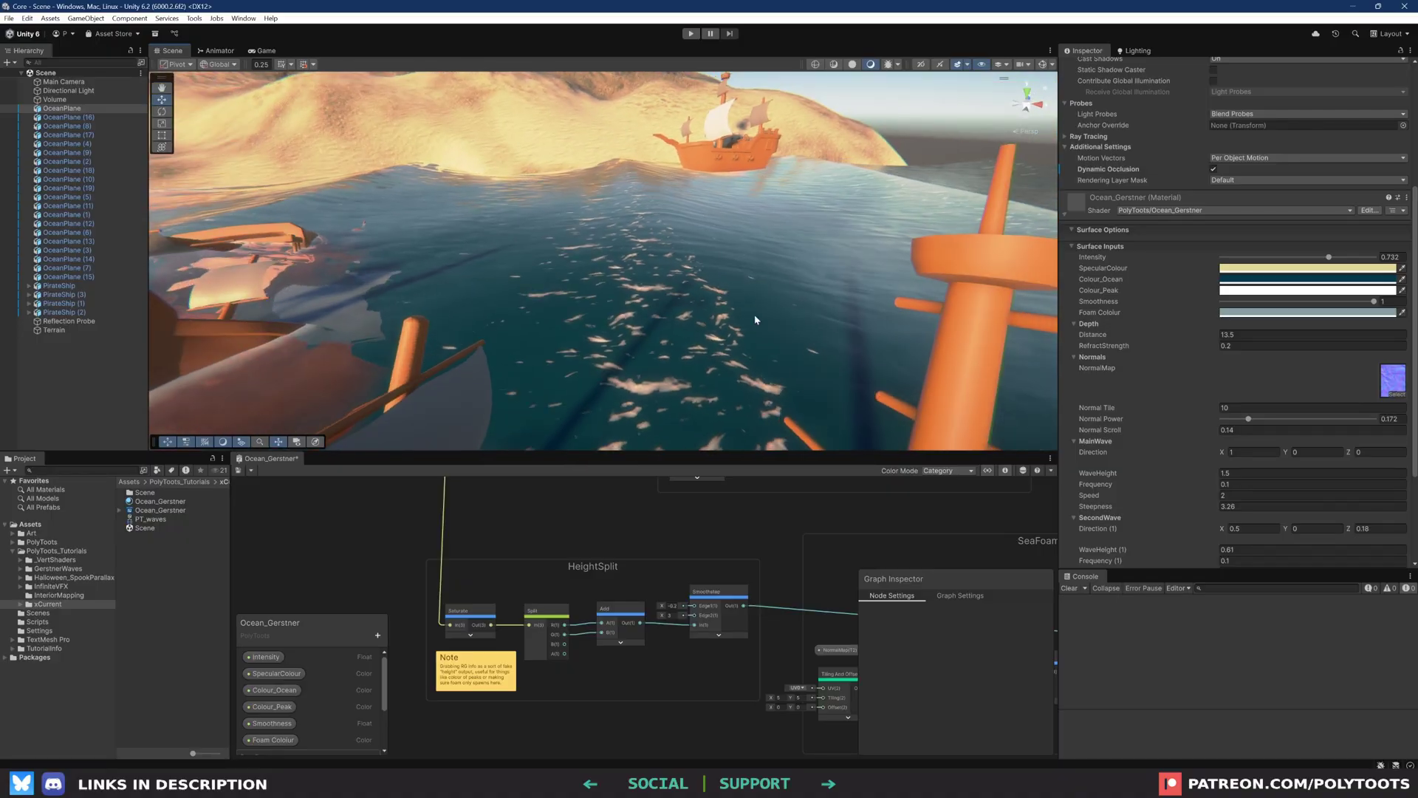